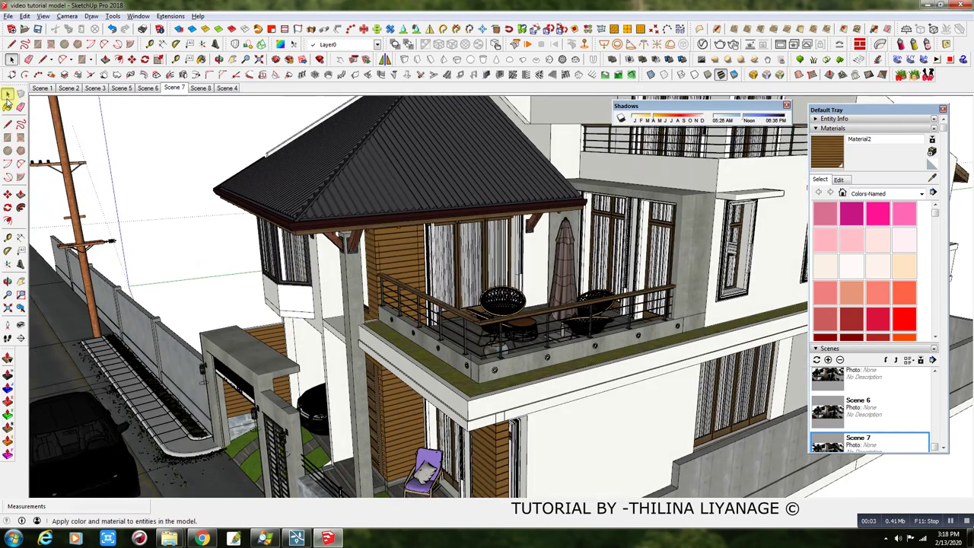
Open the house group for editing and select just the roof.
click(11, 59)
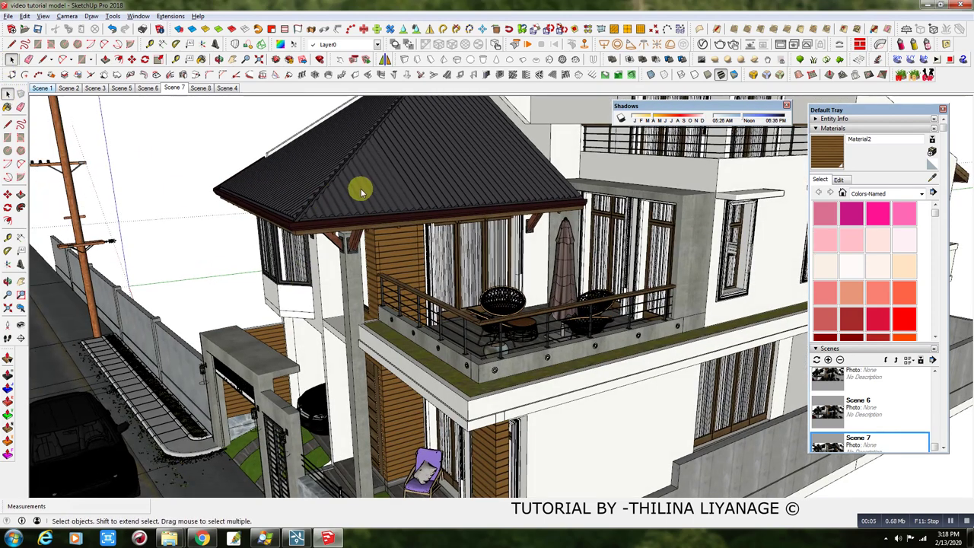
click(361, 192)
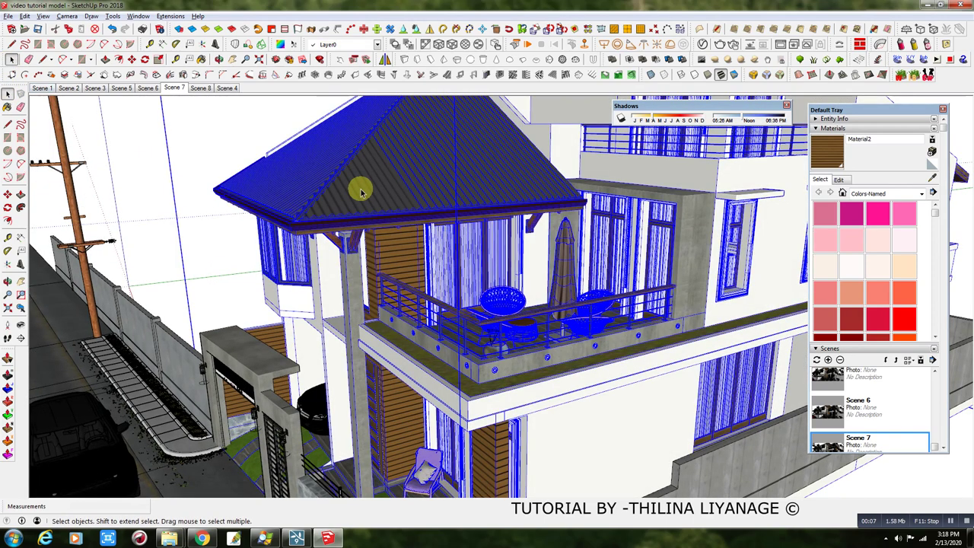
double_click(362, 192)
click(384, 196)
Orbit around the isolated roof to inspect its underside and gable.
scroll(381, 319, down, 2)
scroll(380, 320, down, 2)
scroll(380, 319, down, 1)
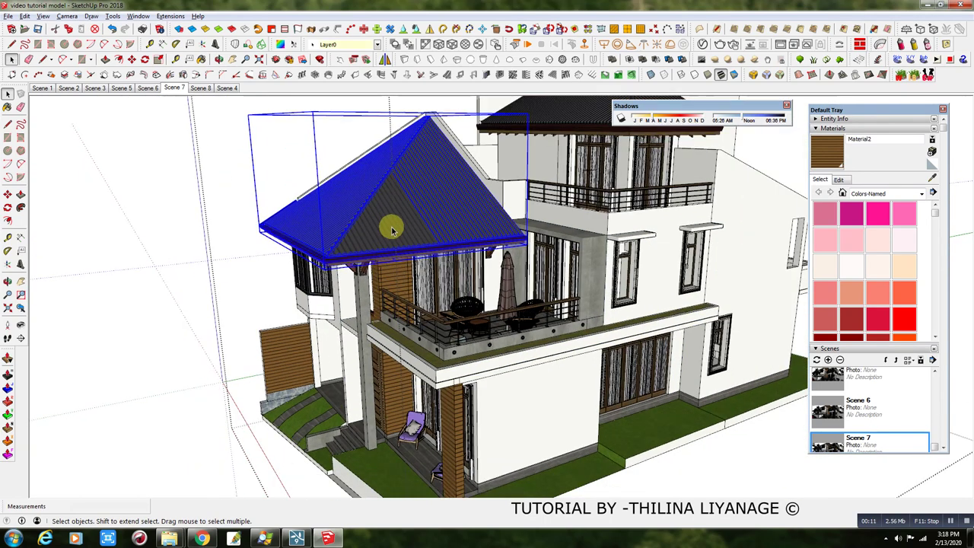
mouse_move(391, 223)
middle_down()
mouse_move(537, 149)
mouse_move(550, 265)
mouse_move(634, 206)
mouse_move(587, 226)
mouse_move(594, 145)
middle_up()
scroll(589, 181, up, 1)
scroll(589, 220, up, 2)
scroll(600, 247, up, 3)
mouse_move(601, 247)
middle_down()
mouse_move(600, 271)
mouse_move(576, 113)
middle_up()
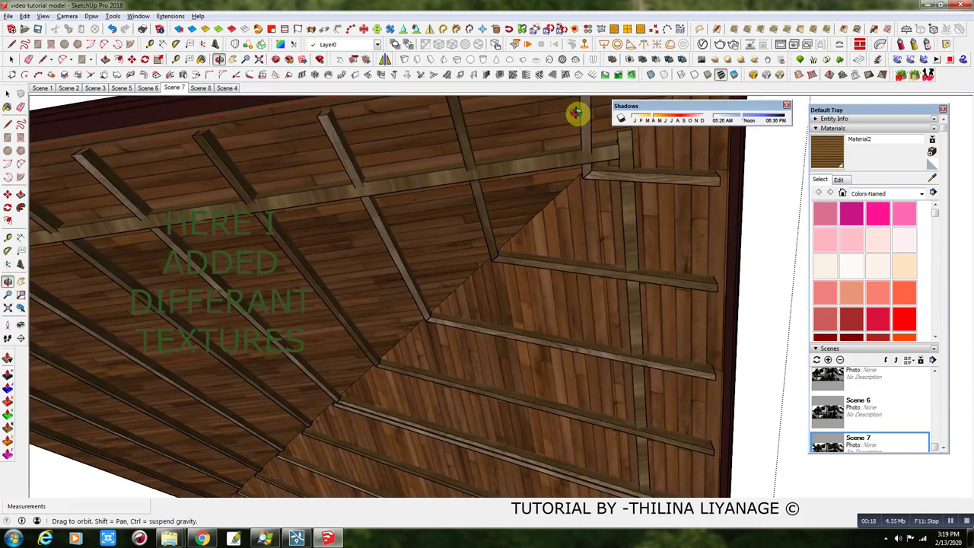
mouse_move(598, 208)
middle_down()
mouse_move(433, 258)
mouse_move(460, 533)
middle_up()
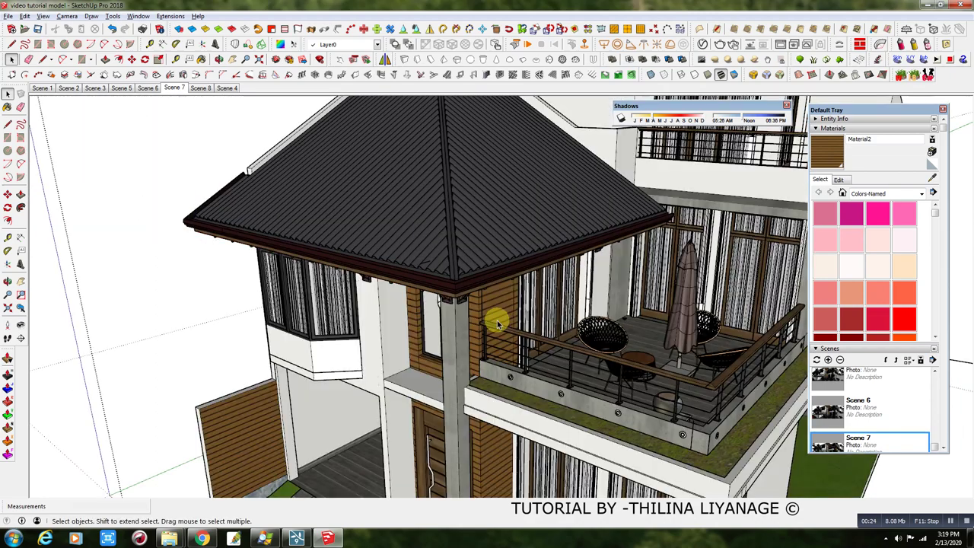
mouse_move(495, 315)
middle_down()
mouse_move(467, 278)
mouse_move(378, 332)
mouse_move(676, 409)
middle_up()
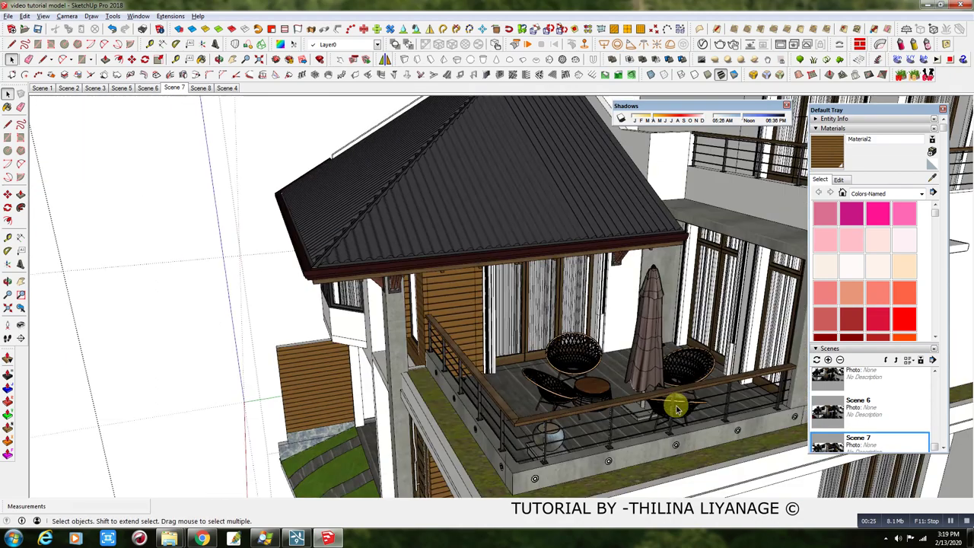
Zoom in and out on the balcony area of the house.
scroll(675, 409, up, 2)
scroll(637, 404, up, 2)
scroll(613, 413, up, 3)
scroll(587, 362, up, 2)
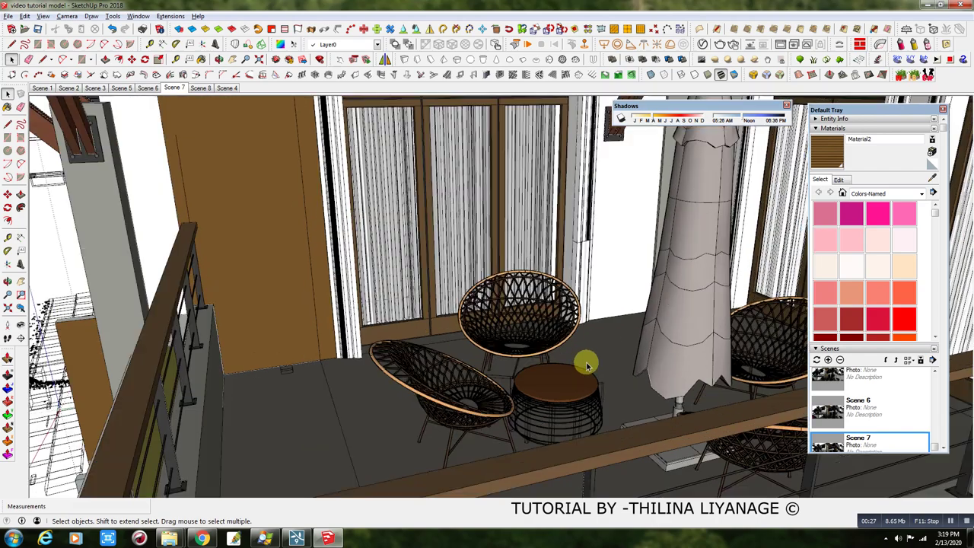
scroll(586, 366, up, 2)
scroll(578, 401, down, 4)
scroll(576, 389, up, 4)
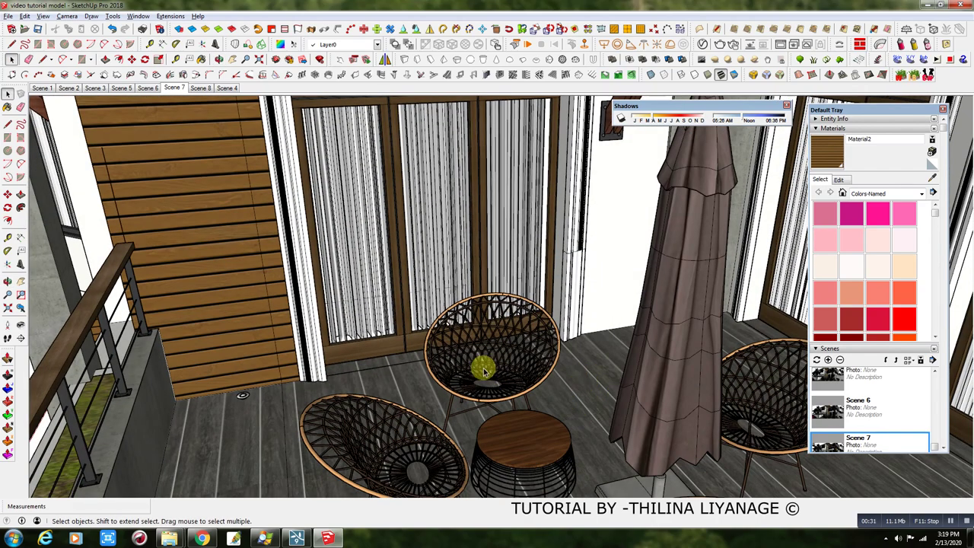
scroll(442, 254, down, 2)
scroll(444, 257, down, 1)
scroll(454, 169, up, 2)
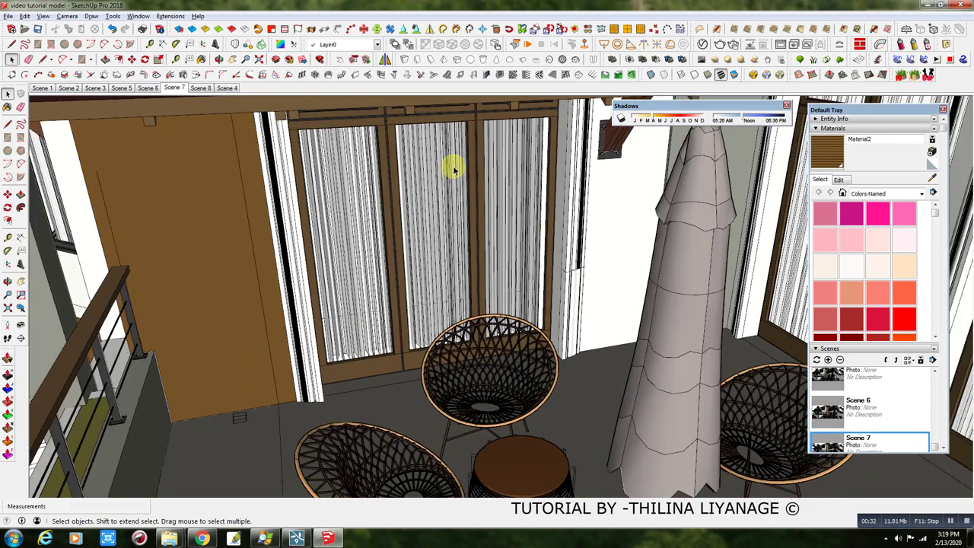
scroll(473, 220, up, 1)
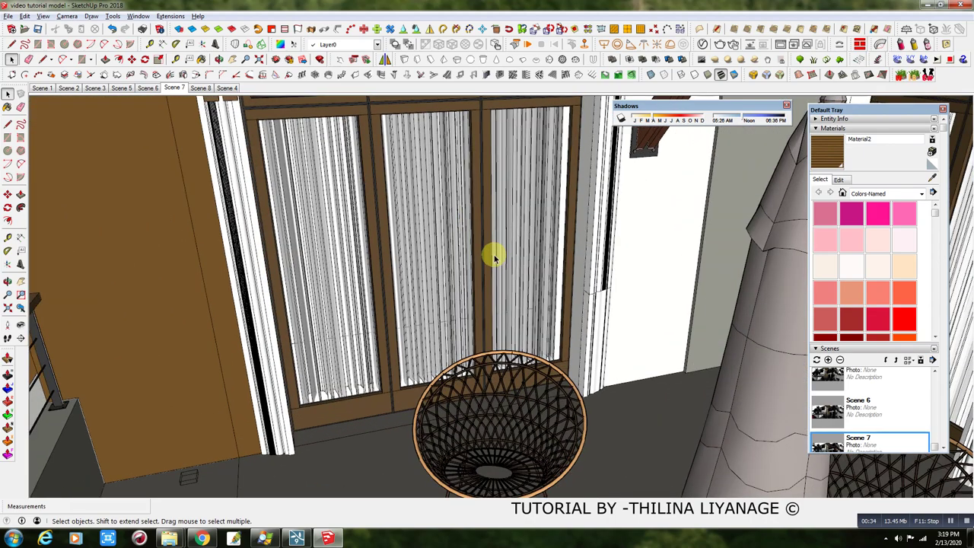
scroll(493, 258, down, 1)
scroll(483, 254, down, 1)
scroll(532, 220, down, 1)
scroll(506, 256, down, 1)
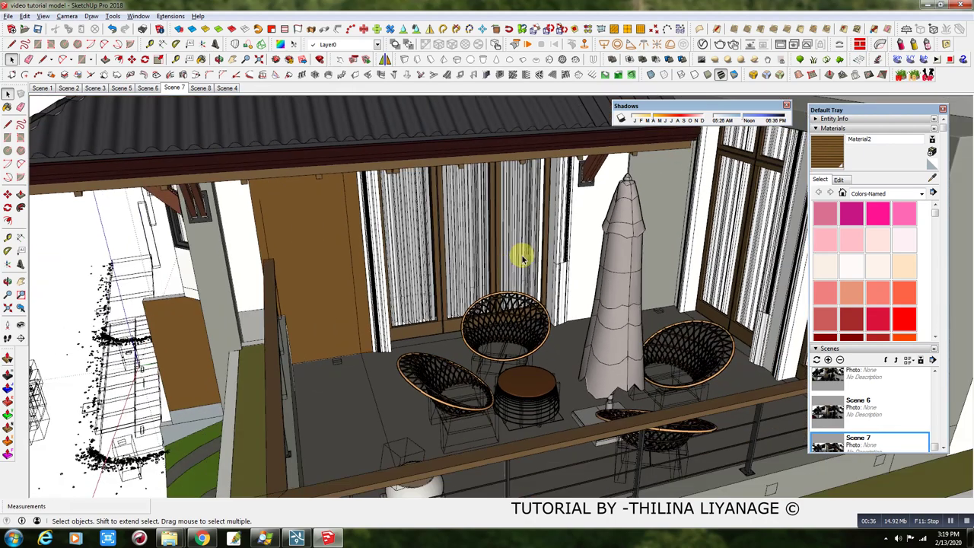
scroll(521, 259, down, 2)
scroll(530, 243, down, 2)
Orbit the view to see the house corner and front.
mouse_move(531, 243)
middle_down()
mouse_move(474, 337)
mouse_move(699, 218)
middle_up()
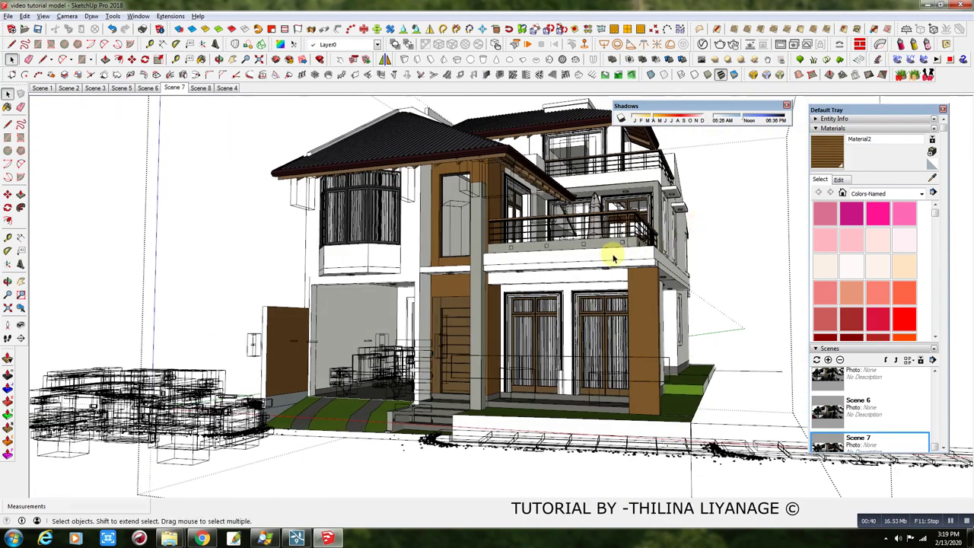
mouse_move(522, 259)
middle_down()
mouse_move(493, 254)
mouse_move(563, 254)
middle_up()
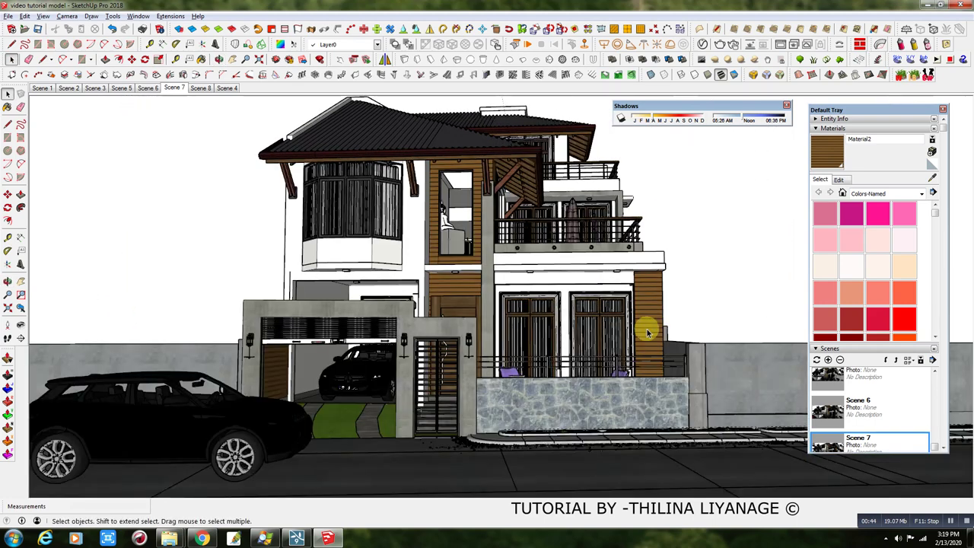
mouse_move(544, 394)
middle_down()
mouse_move(500, 459)
mouse_move(434, 461)
mouse_move(237, 425)
middle_up()
scroll(233, 419, down, 2)
scroll(667, 232, down, 2)
scroll(512, 289, up, 3)
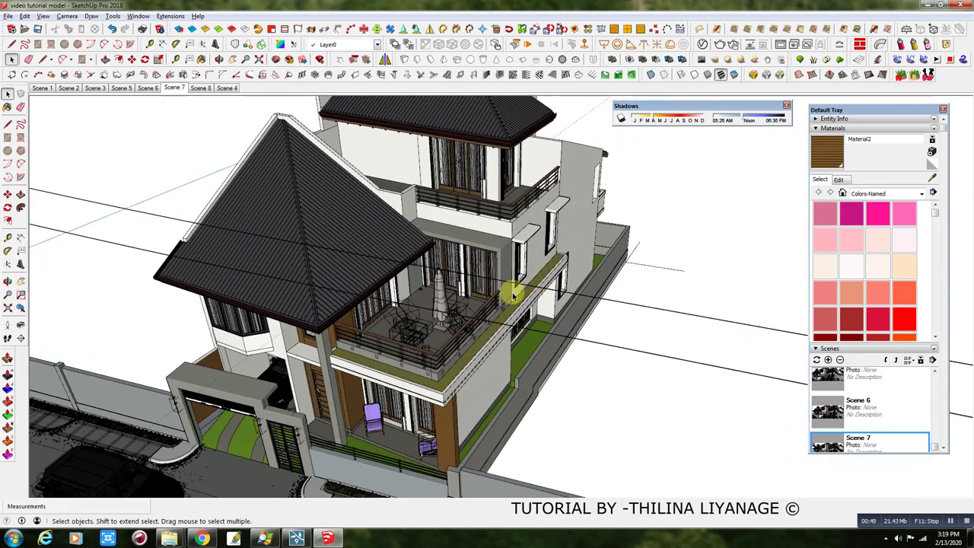
scroll(492, 308, up, 3)
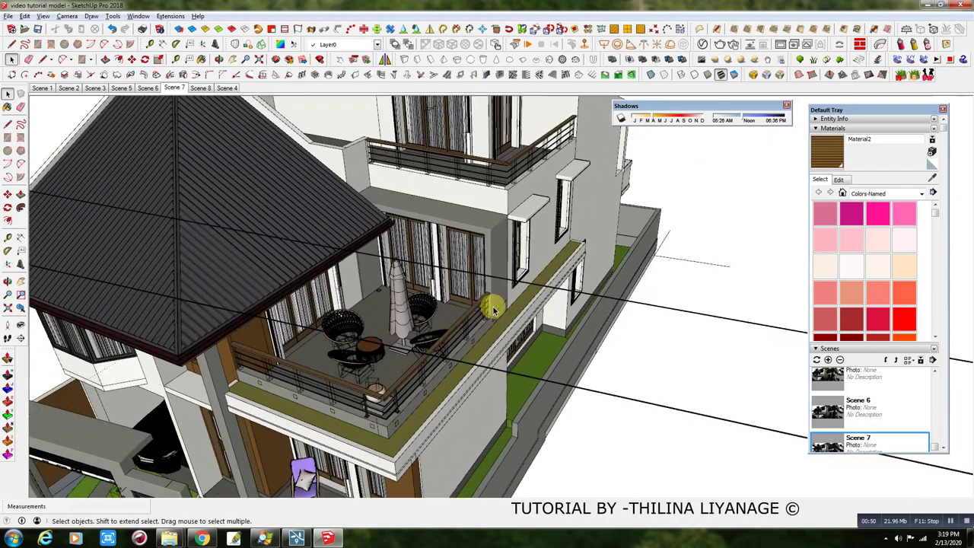
scroll(495, 308, up, 2)
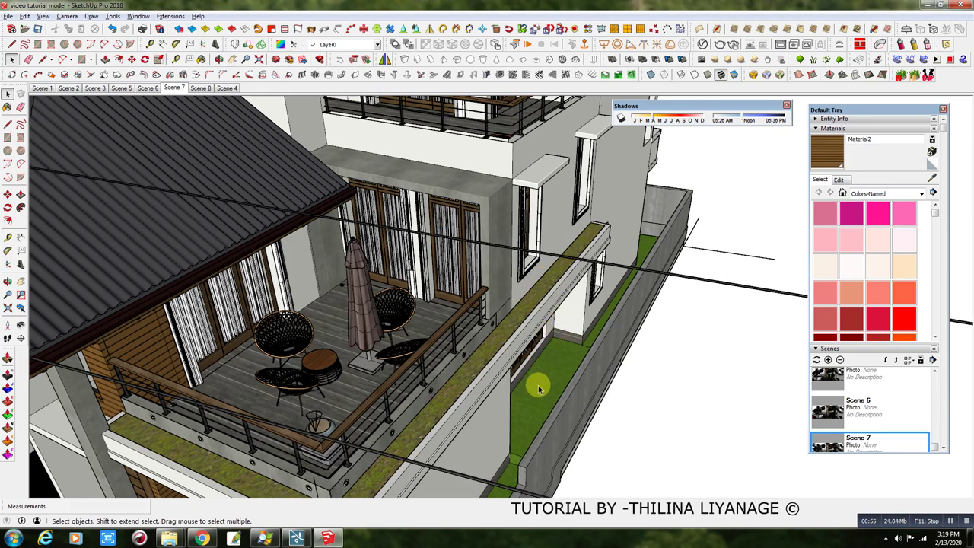
Orbit to a new balcony angle and a higher view of the house.
mouse_move(603, 251)
middle_down()
mouse_move(464, 270)
mouse_move(252, 331)
mouse_move(562, 306)
mouse_move(457, 282)
mouse_move(320, 300)
mouse_move(274, 132)
mouse_move(276, 121)
mouse_move(306, 126)
middle_up()
scroll(240, 333, down, 2)
middle_drag(439, 383, 515, 113)
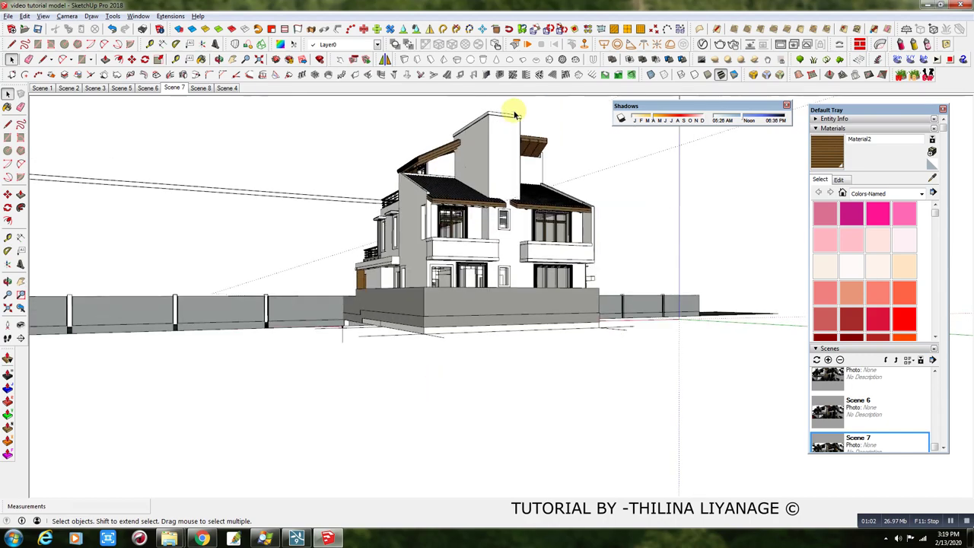
scroll(454, 246, up, 2)
scroll(413, 309, up, 2)
scroll(328, 293, up, 2)
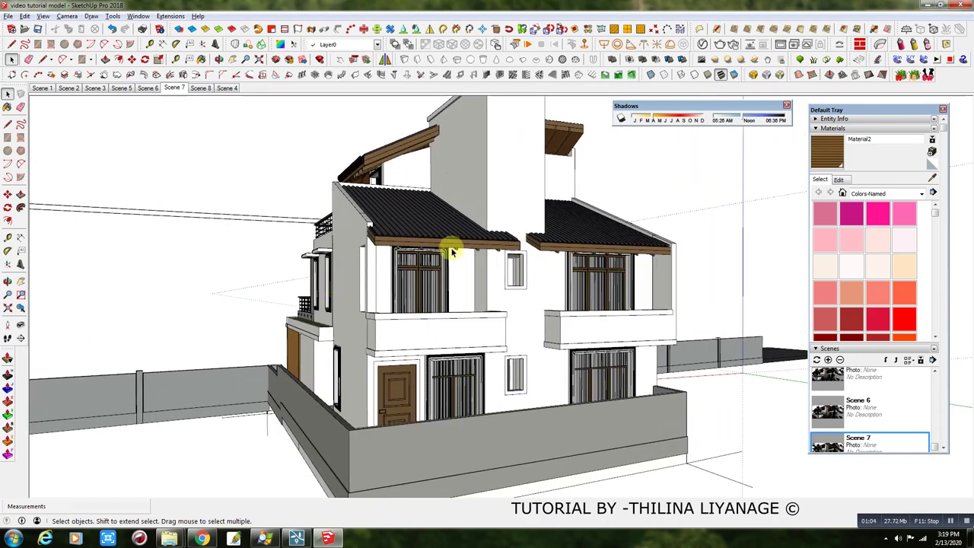
scroll(211, 286, down, 2)
Orbit round to the side street and car, facing the driveway and gate.
middle_drag(210, 284, 654, 274)
scroll(426, 487, up, 2)
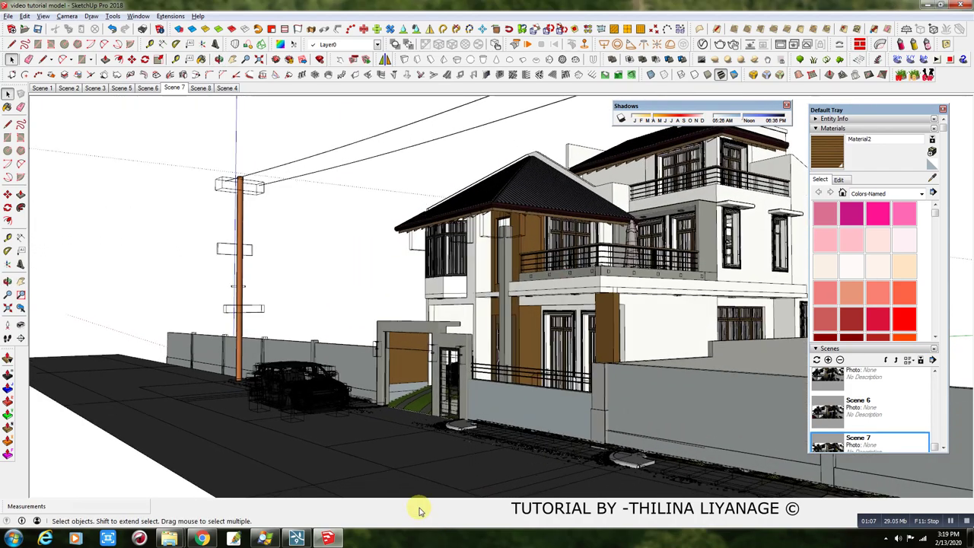
scroll(449, 457, up, 1)
scroll(461, 428, up, 1)
scroll(527, 438, up, 2)
scroll(461, 371, up, 1)
mouse_move(461, 372)
middle_down()
mouse_move(535, 419)
mouse_move(672, 460)
middle_up()
scroll(703, 461, up, 1)
scroll(702, 461, up, 1)
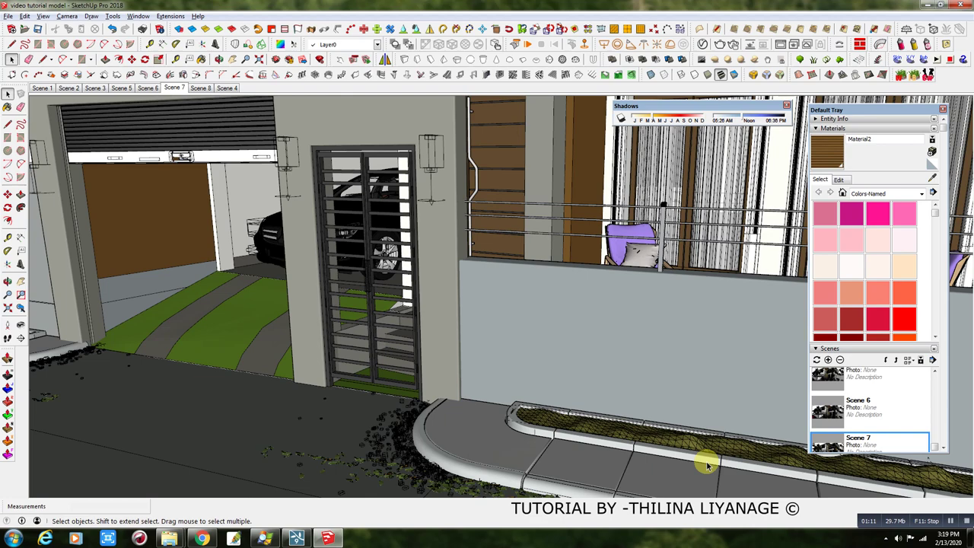
scroll(702, 461, up, 1)
scroll(704, 462, up, 1)
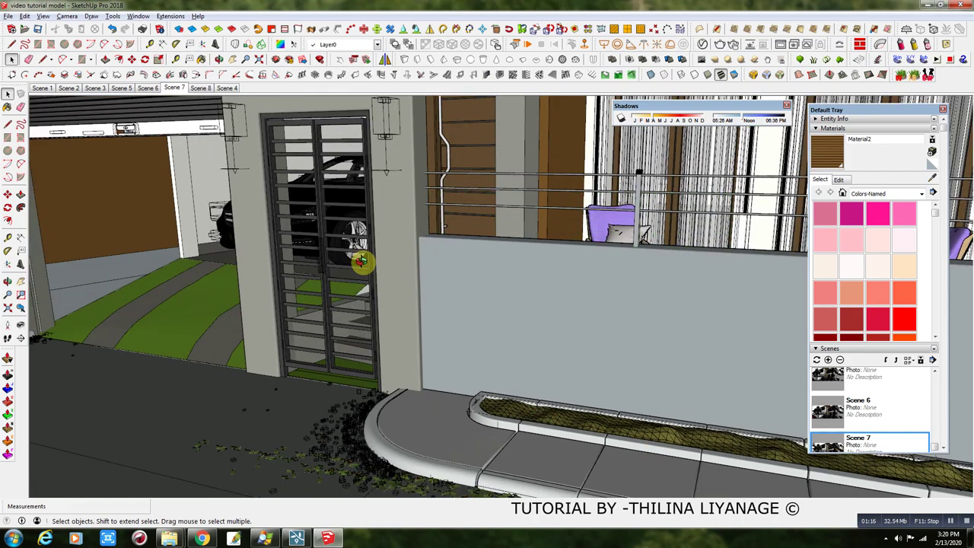
View the gate and boundary wall from above, then clear the selection.
mouse_move(360, 260)
middle_down()
mouse_move(391, 336)
mouse_move(358, 337)
mouse_move(427, 329)
mouse_move(428, 320)
mouse_move(514, 425)
mouse_move(497, 391)
mouse_move(507, 287)
mouse_move(500, 337)
middle_up()
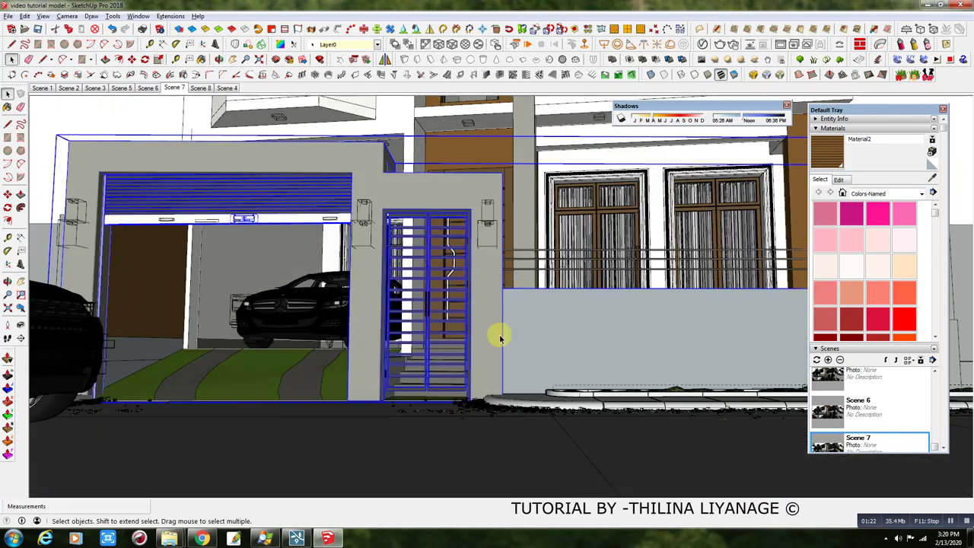
scroll(464, 504, down, 2)
scroll(465, 505, down, 2)
scroll(466, 506, down, 2)
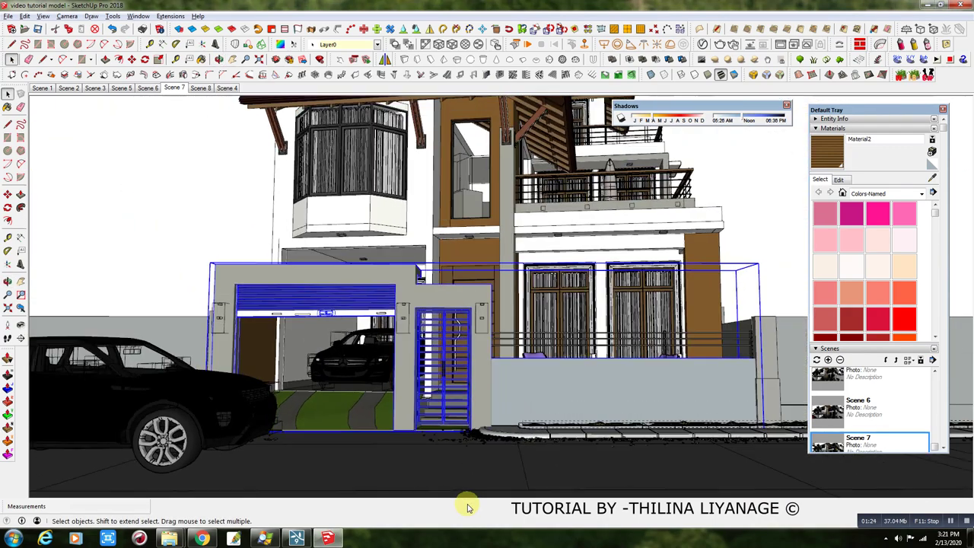
scroll(465, 446, down, 2)
mouse_move(464, 445)
middle_down()
mouse_move(529, 453)
mouse_move(532, 444)
middle_up()
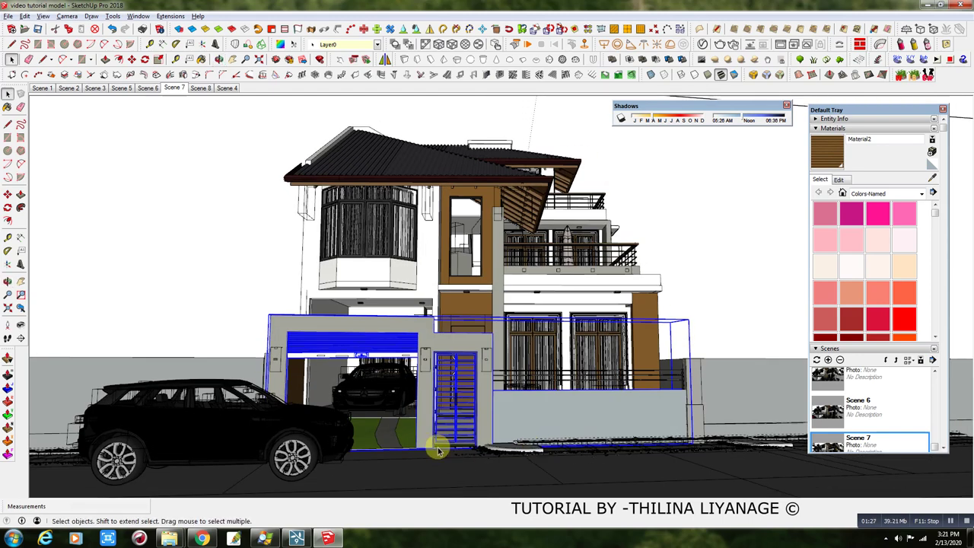
click(154, 226)
mouse_move(433, 322)
middle_down()
mouse_move(418, 344)
mouse_move(290, 345)
mouse_move(297, 340)
mouse_move(259, 304)
middle_up()
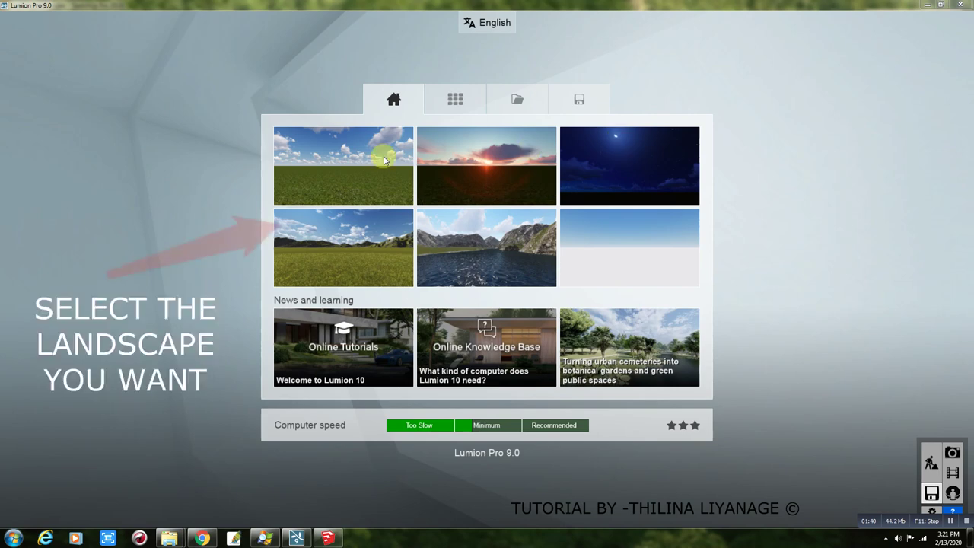
Load the Mountain Range landscape and level the camera on the horizon.
click(369, 263)
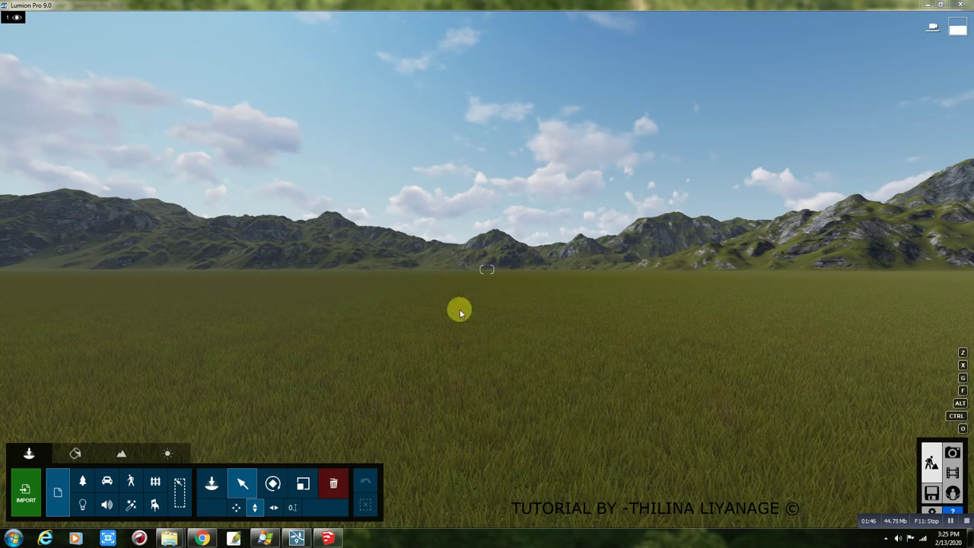
mouse_move(459, 309)
right_down()
mouse_move(464, 289)
mouse_move(518, 268)
mouse_move(487, 228)
right_up()
right_drag(487, 268, 465, 296)
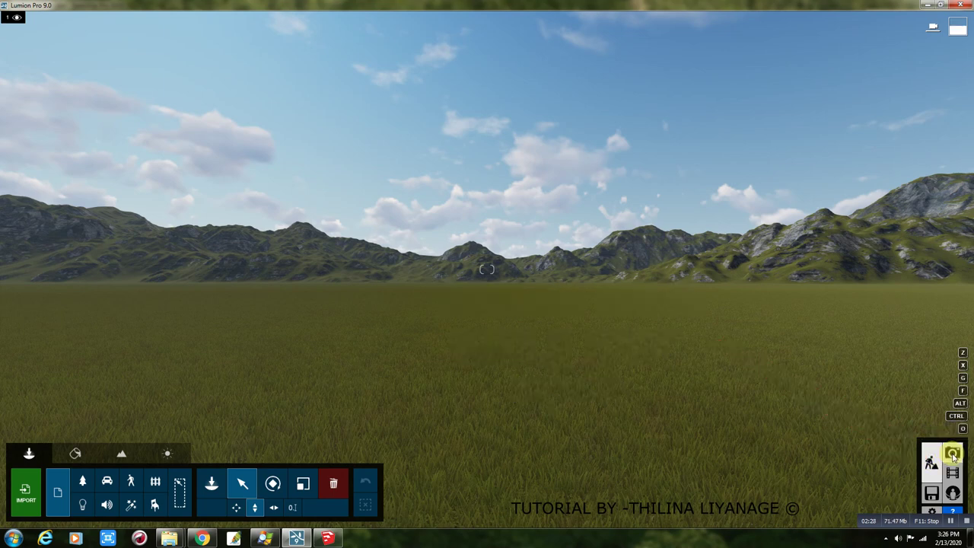
Switch to Photo mode and review the style choices, keeping Custom Style.
click(952, 455)
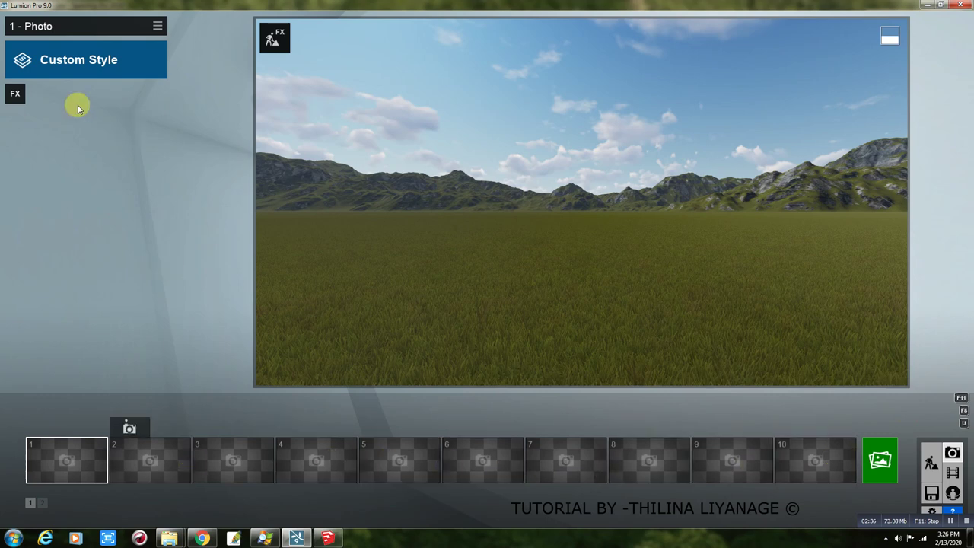
click(22, 68)
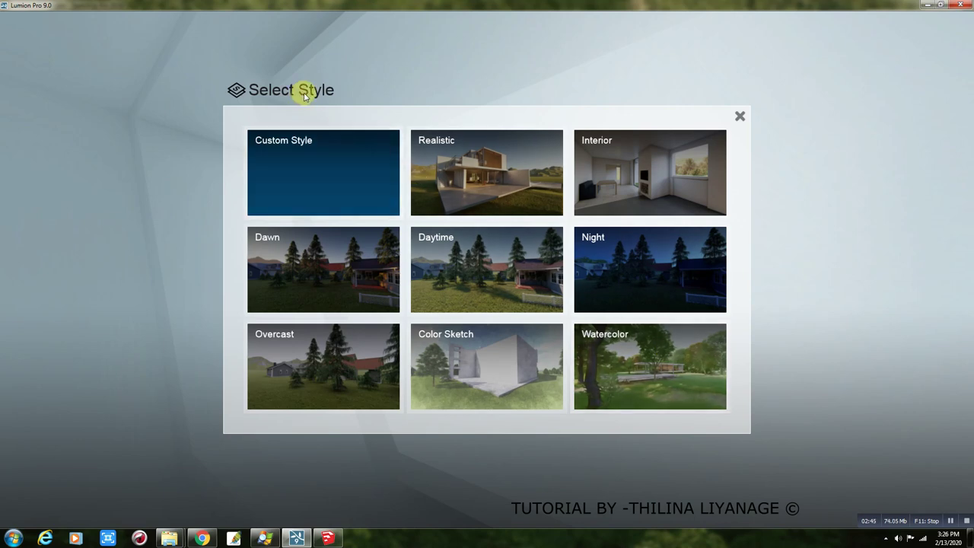
click(743, 117)
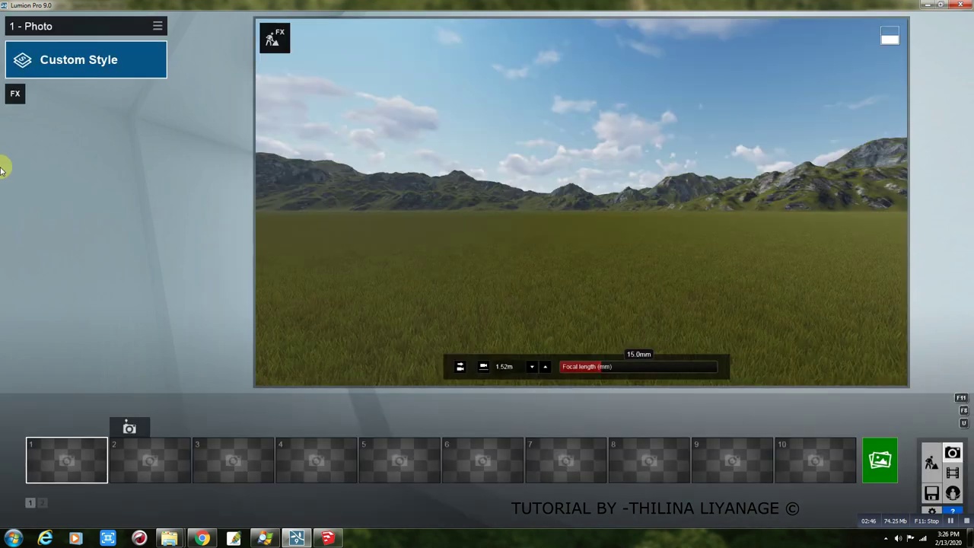
Browse the Camera, Scene, Weather, Sketch, Colors and Various effect tabs, adding nothing.
click(15, 95)
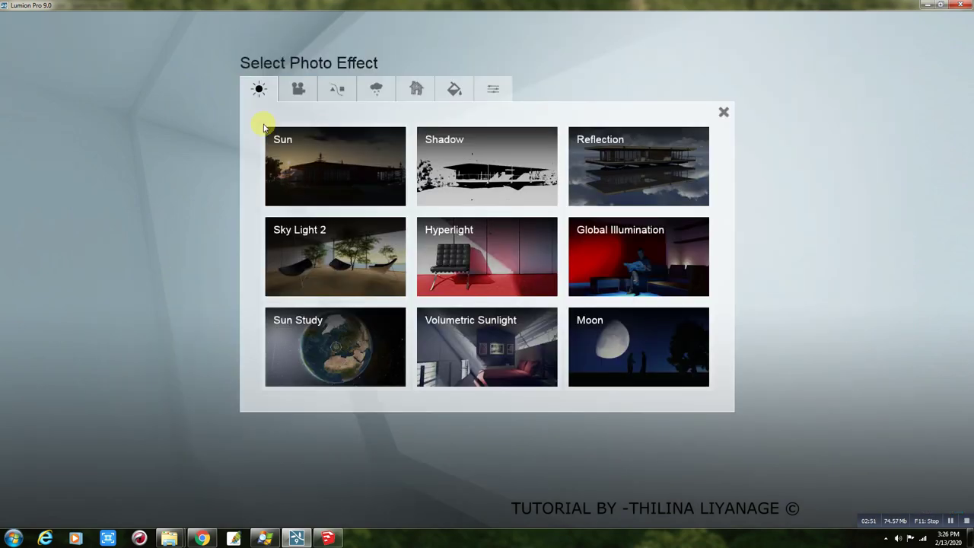
click(297, 90)
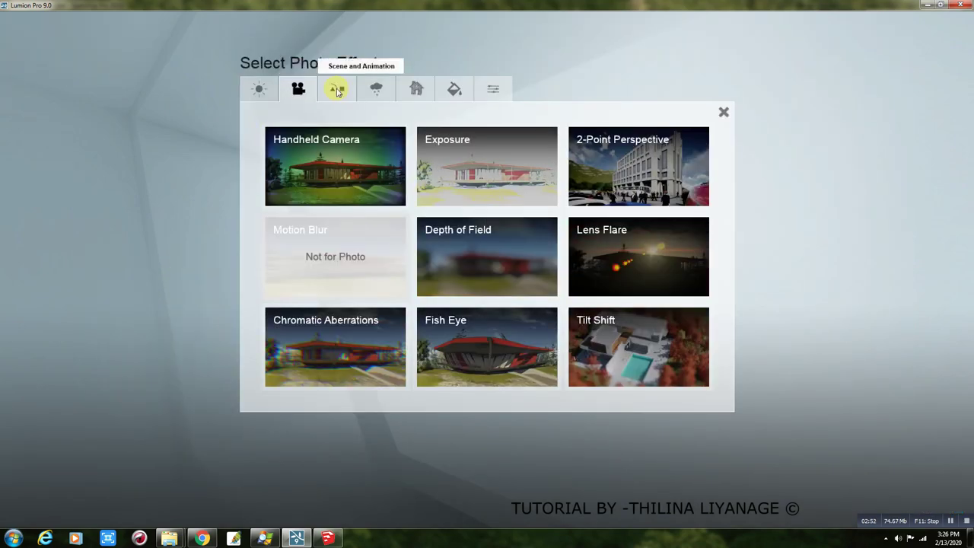
click(338, 91)
click(376, 90)
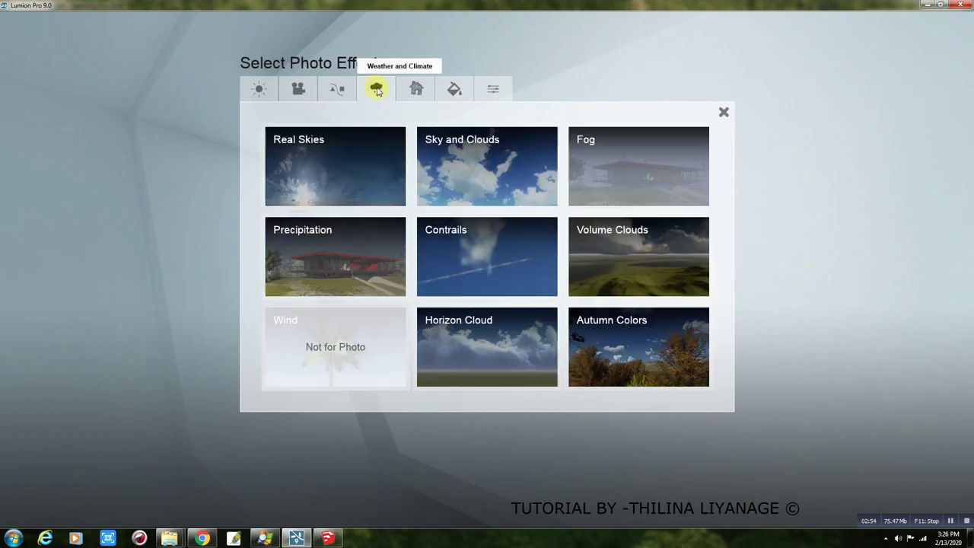
click(416, 91)
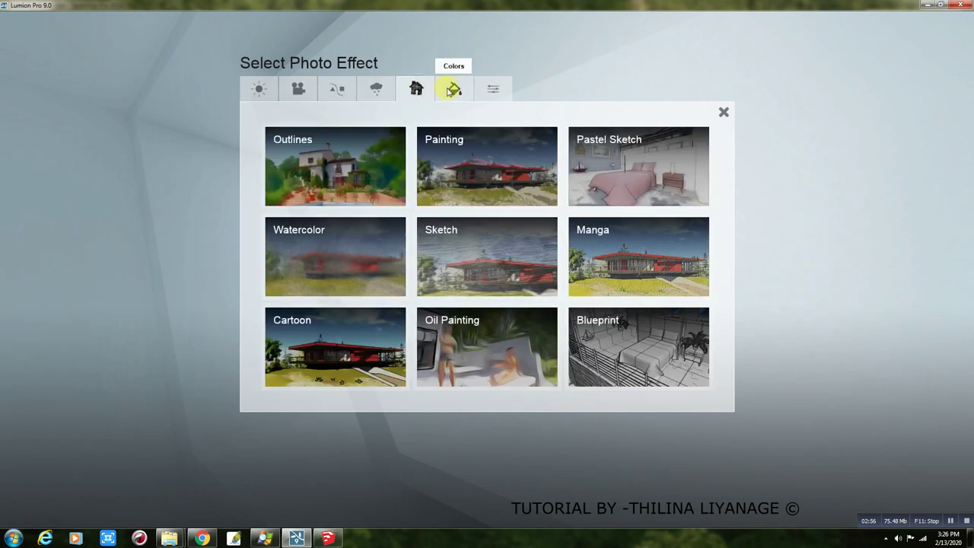
click(454, 91)
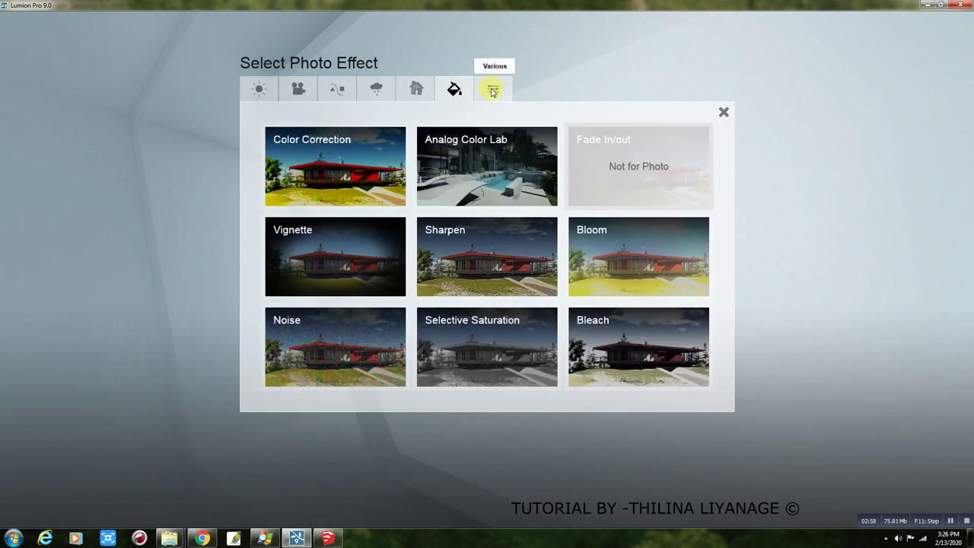
click(492, 91)
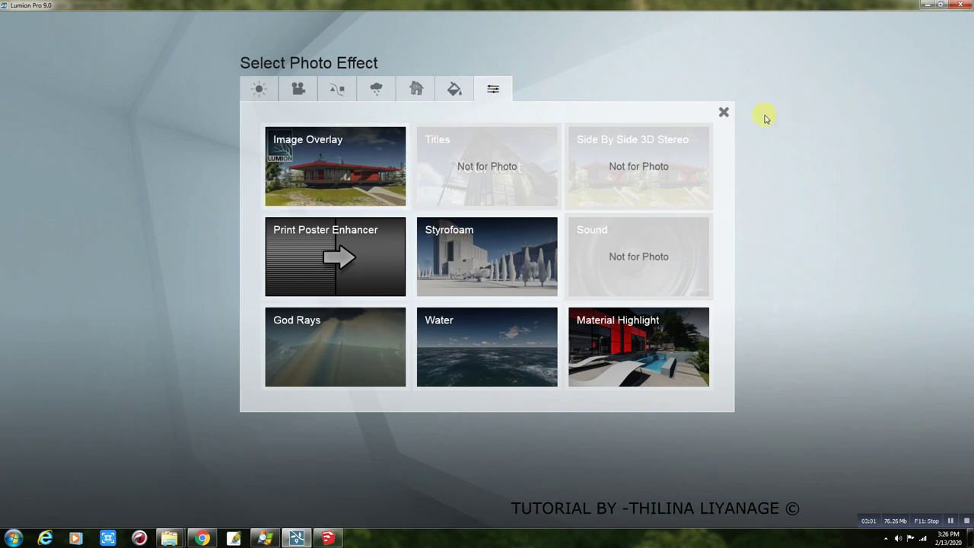
click(724, 112)
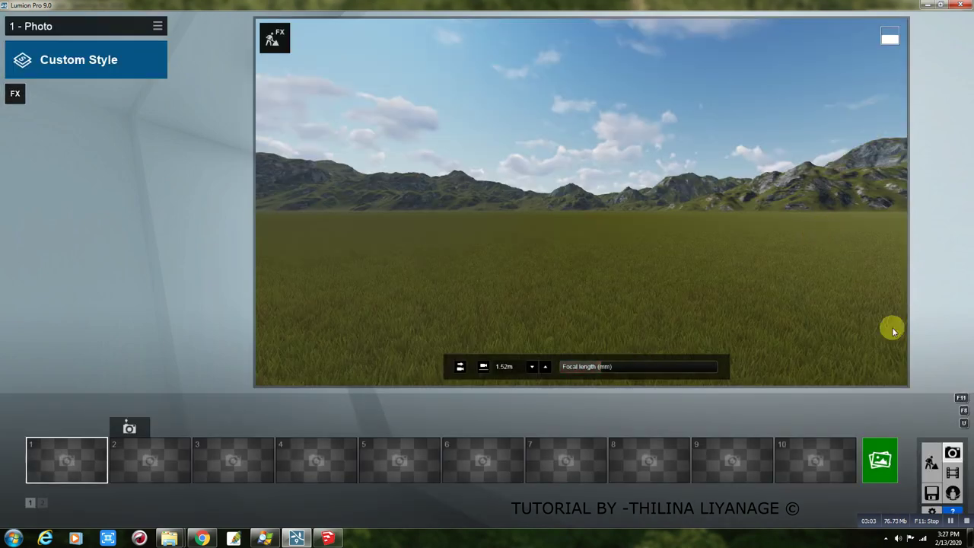
View the Save scene screen, then switch to Movie mode.
click(932, 496)
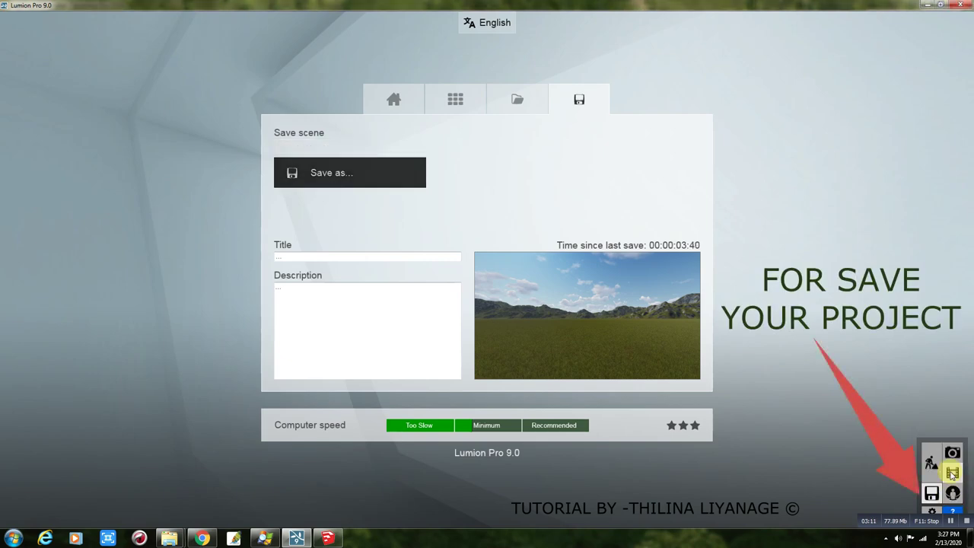
click(951, 474)
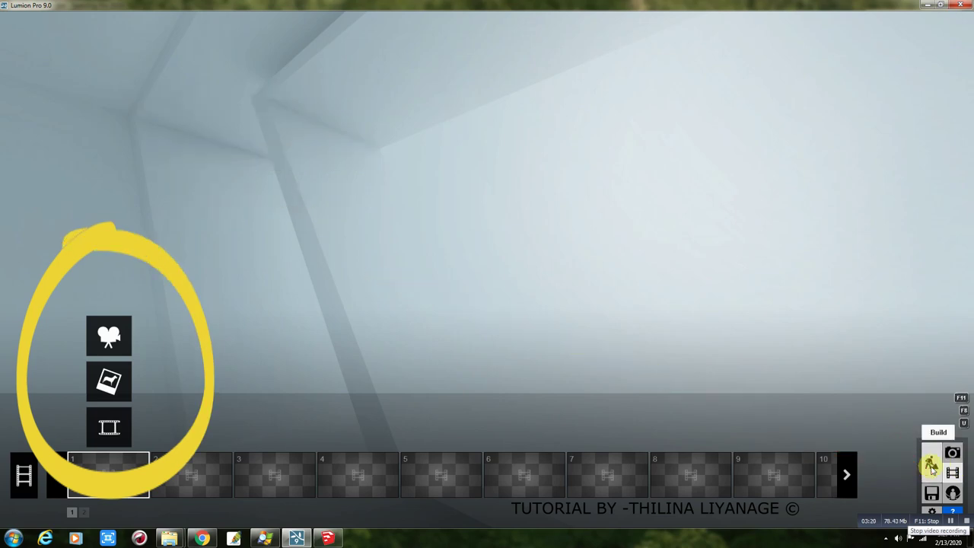
Return to Build mode, check Place options, then show Landscape tools and Brush Size.
click(931, 464)
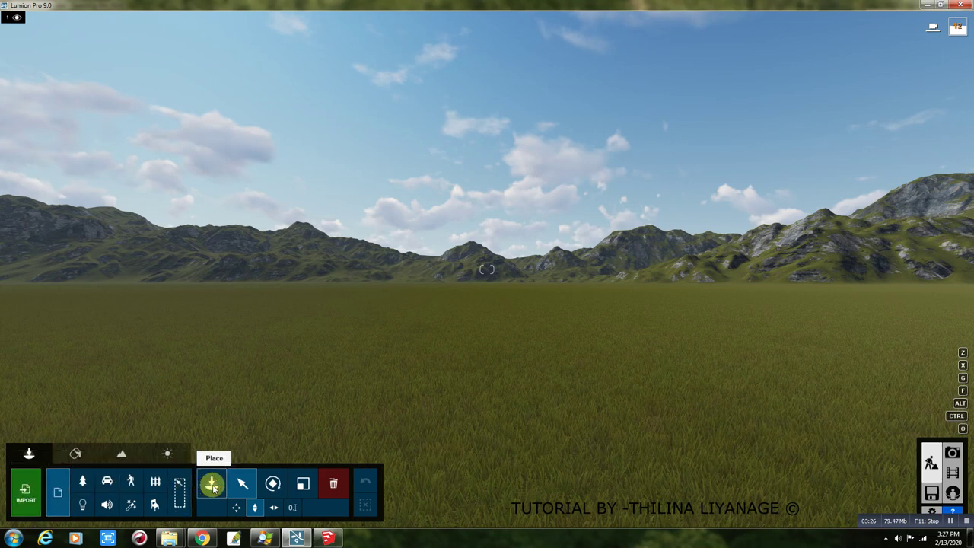
click(212, 485)
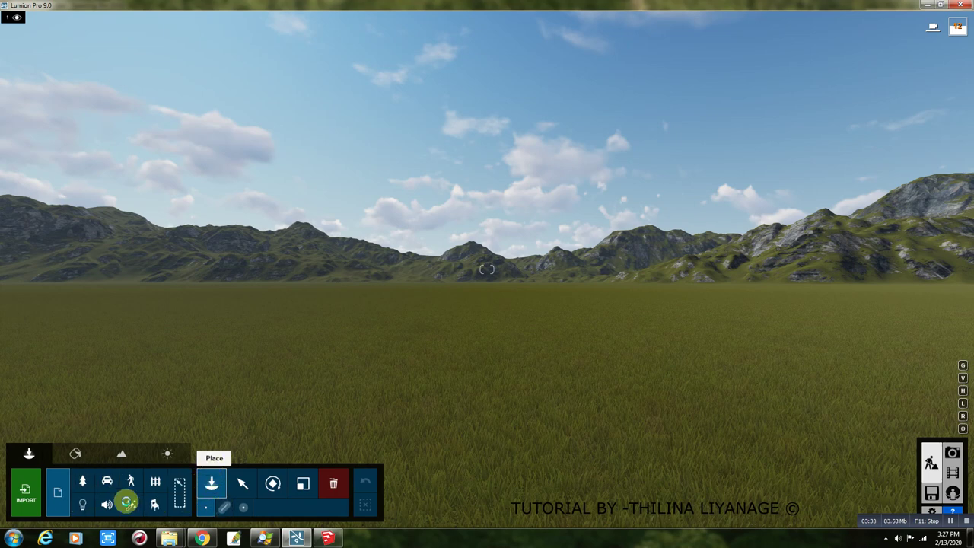
click(84, 482)
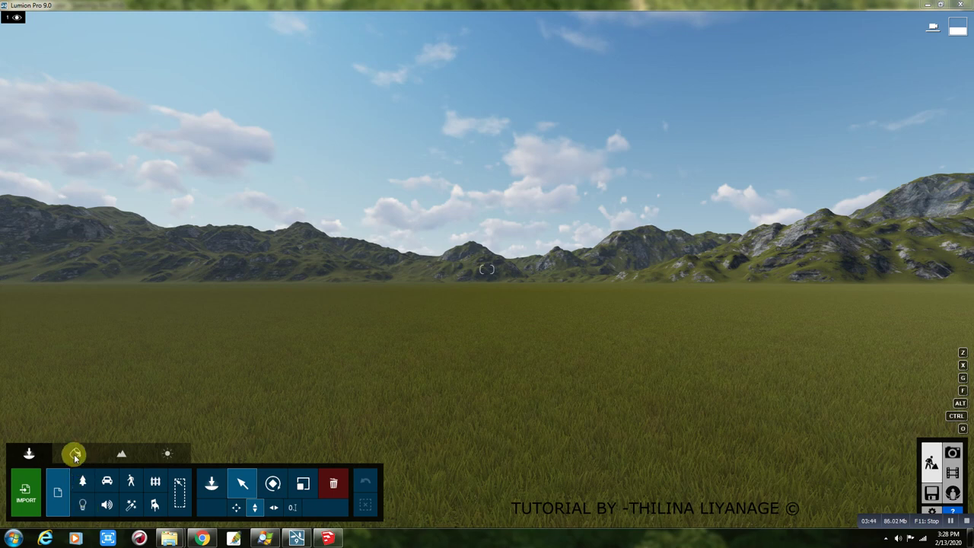
click(123, 455)
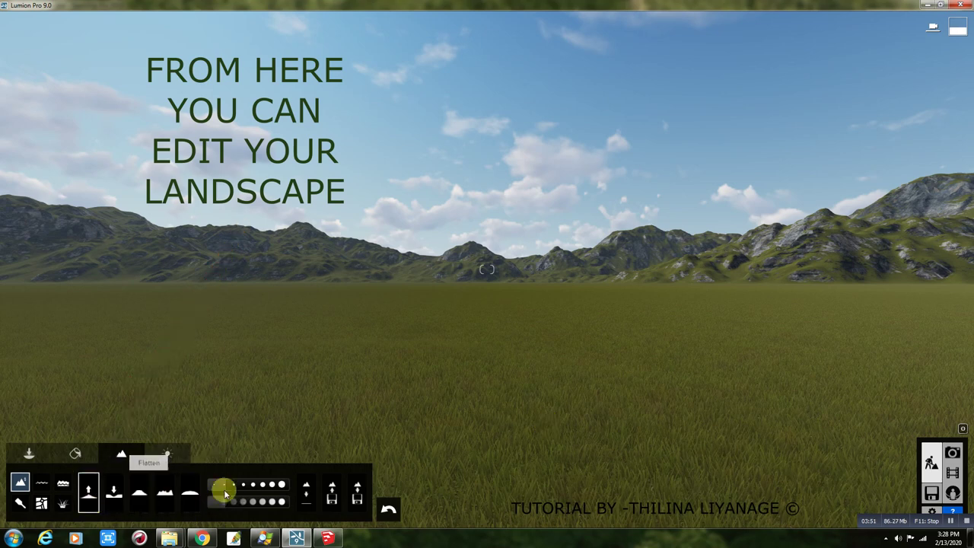
click(223, 487)
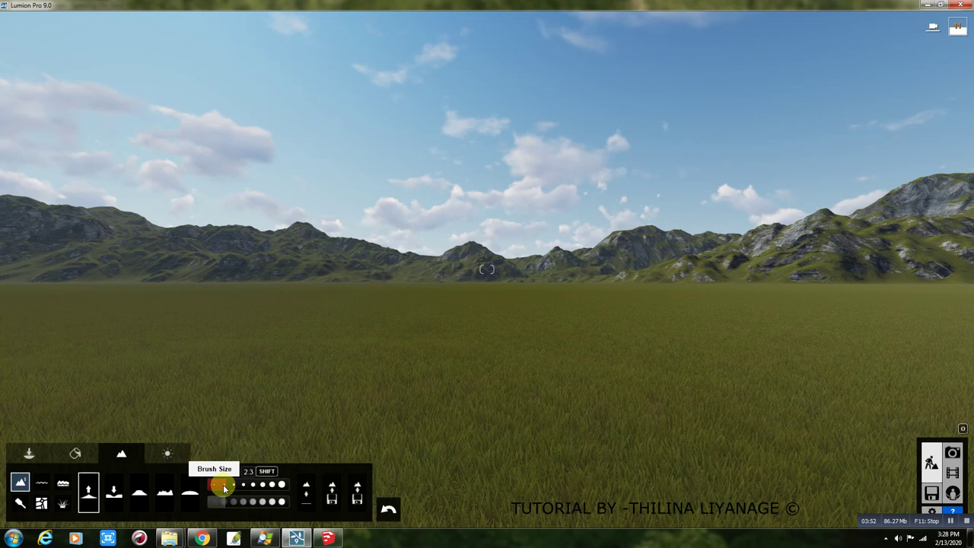
Raise a broad hill on the terrain into a tall rocky plateau.
right_drag(464, 404, 463, 456)
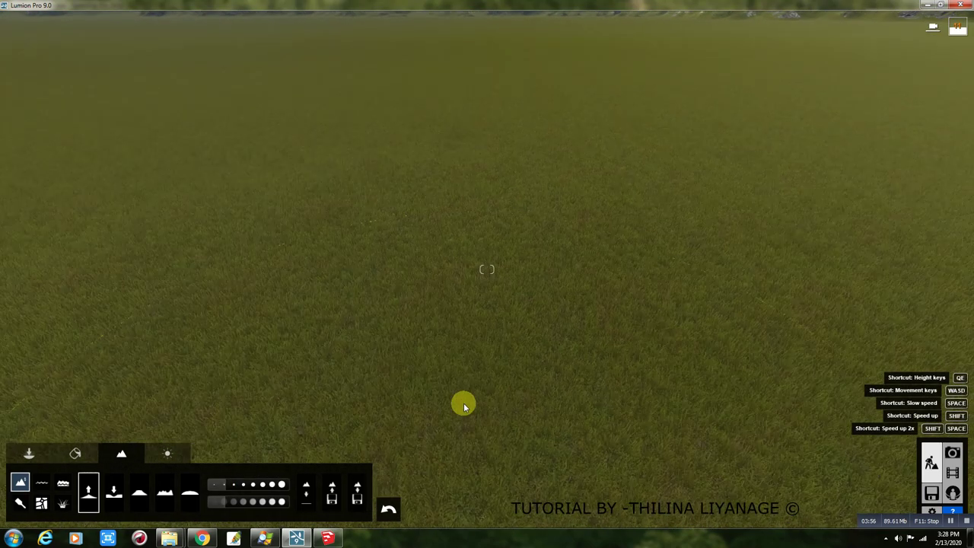
right_drag(463, 405, 588, 209)
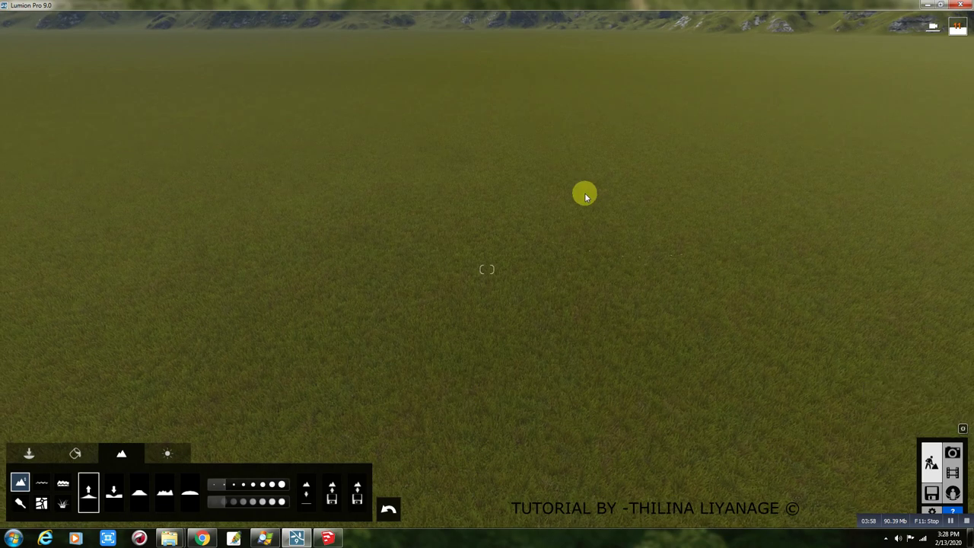
mouse_move(497, 270)
mouse_down()
mouse_move(514, 263)
mouse_move(516, 248)
mouse_up()
scroll(517, 247, down, 2)
scroll(516, 245, down, 2)
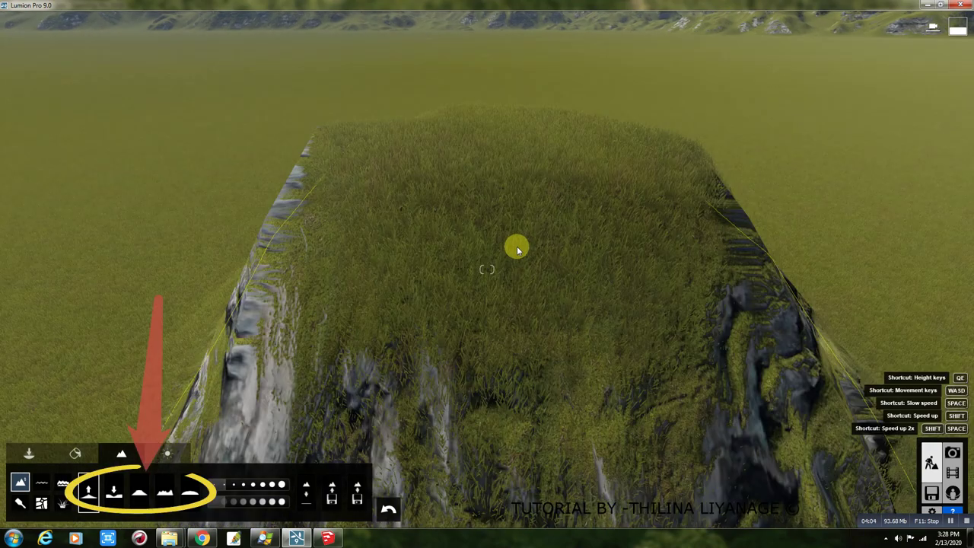
scroll(518, 244, down, 2)
scroll(518, 242, down, 2)
drag(519, 242, 515, 232)
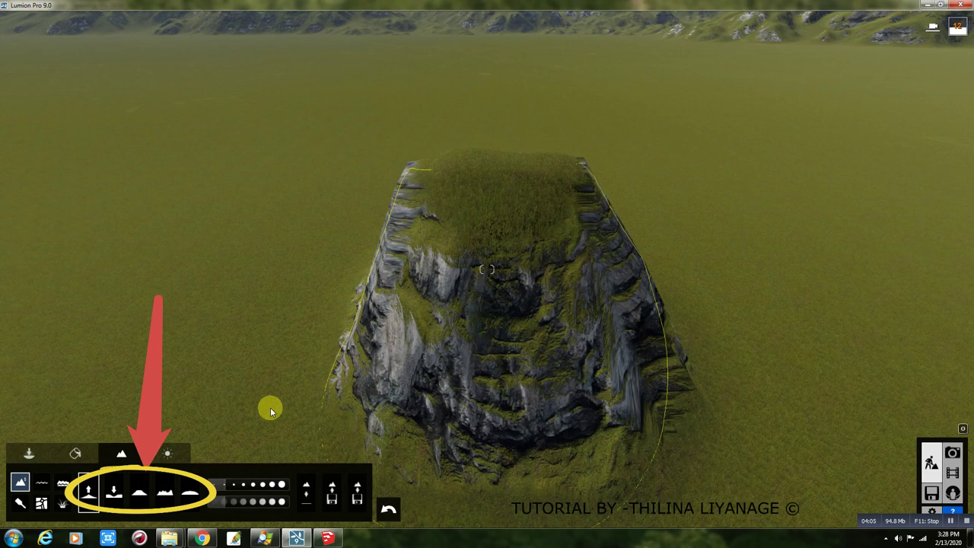
Lower the plateau with the Lower tool into a rocky hollow.
click(113, 492)
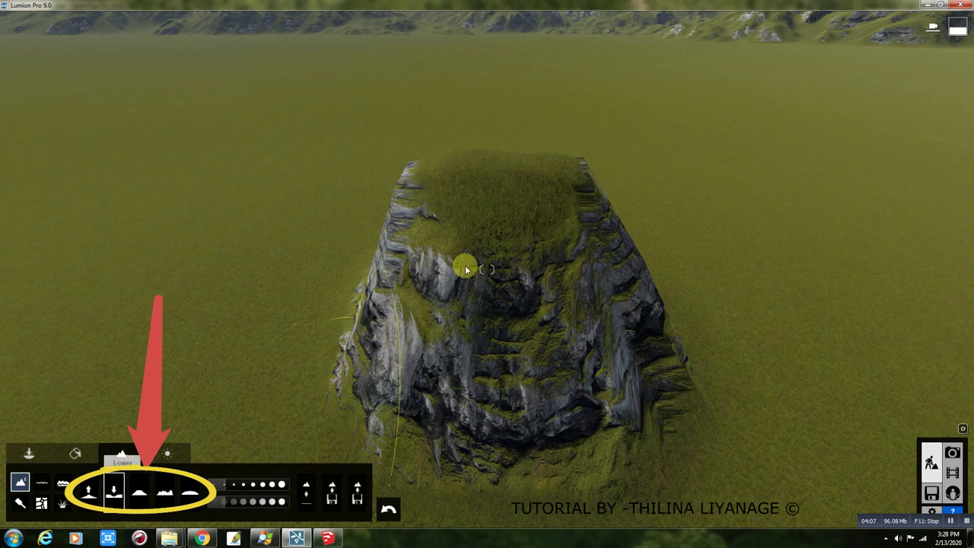
drag(466, 268, 490, 308)
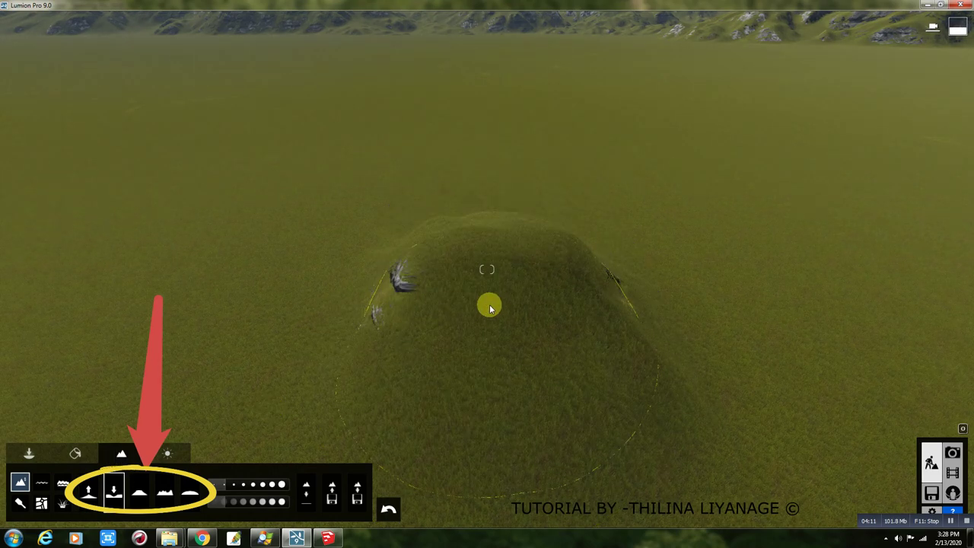
mouse_move(489, 307)
mouse_down()
mouse_move(499, 234)
mouse_move(497, 406)
mouse_move(502, 391)
mouse_up()
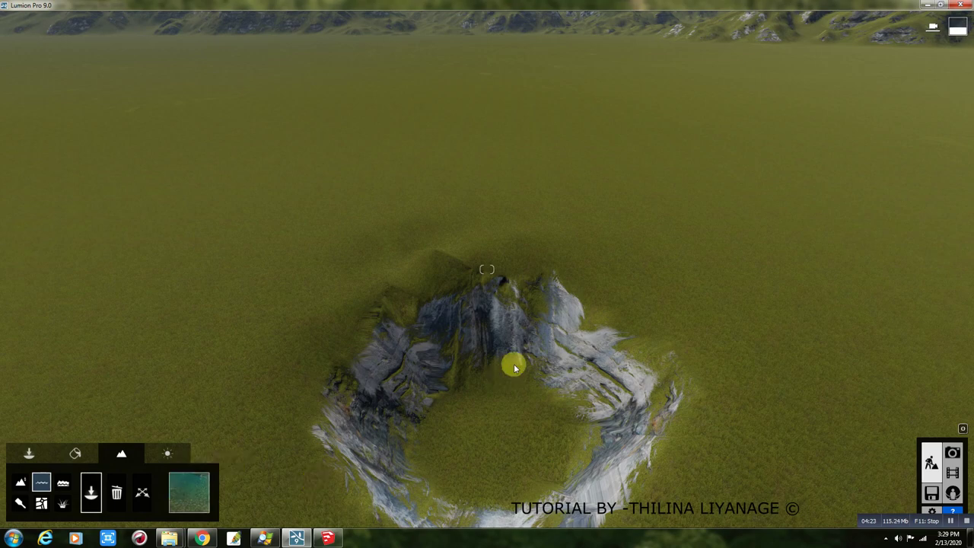
Place a Pond water body inside the crater.
click(189, 492)
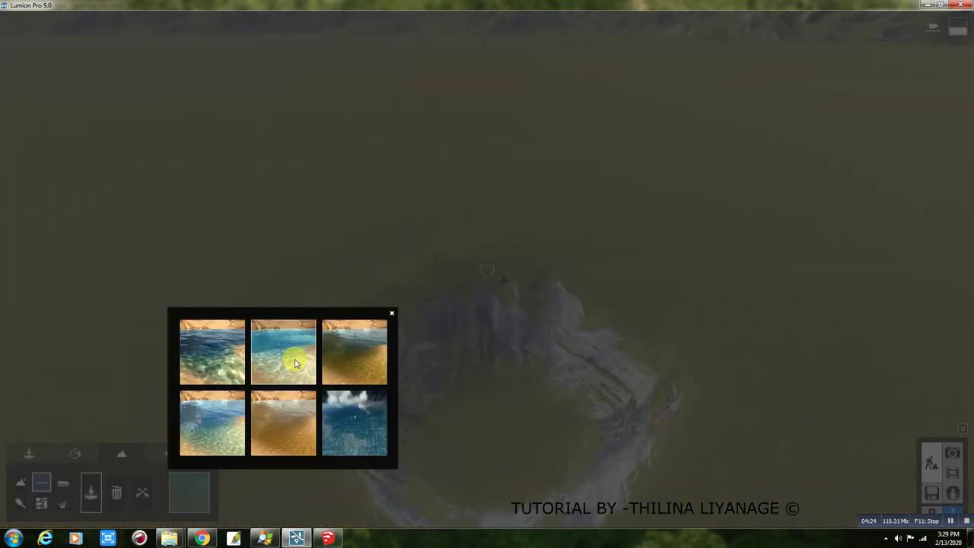
click(296, 363)
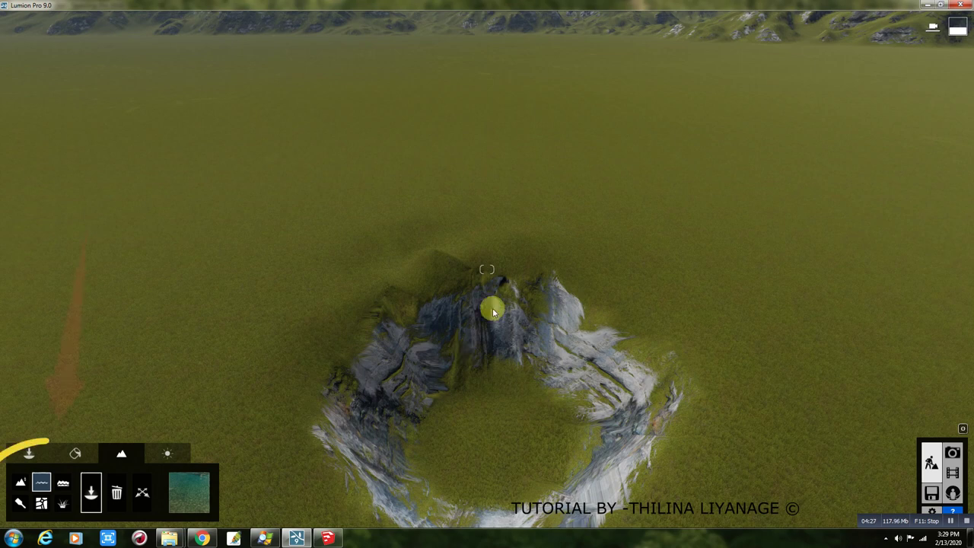
click(204, 504)
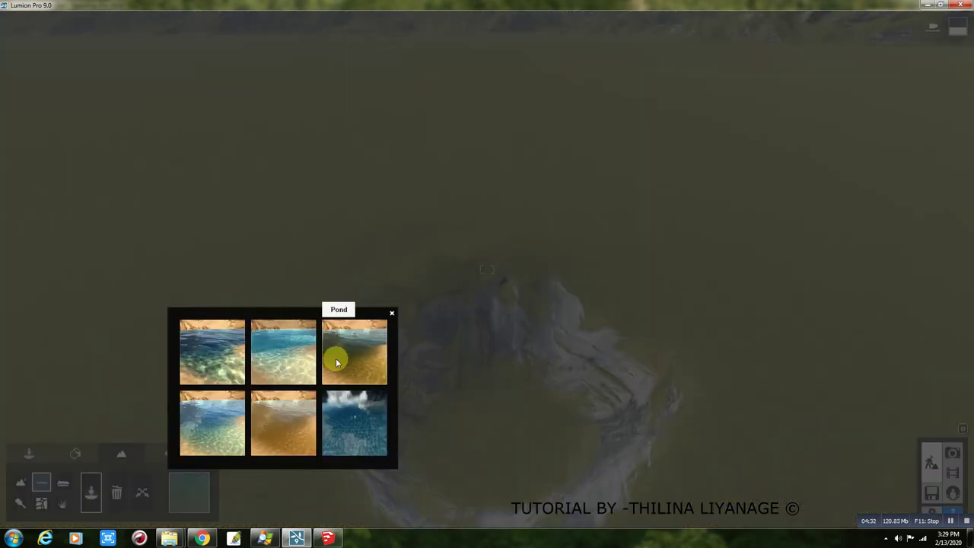
click(336, 362)
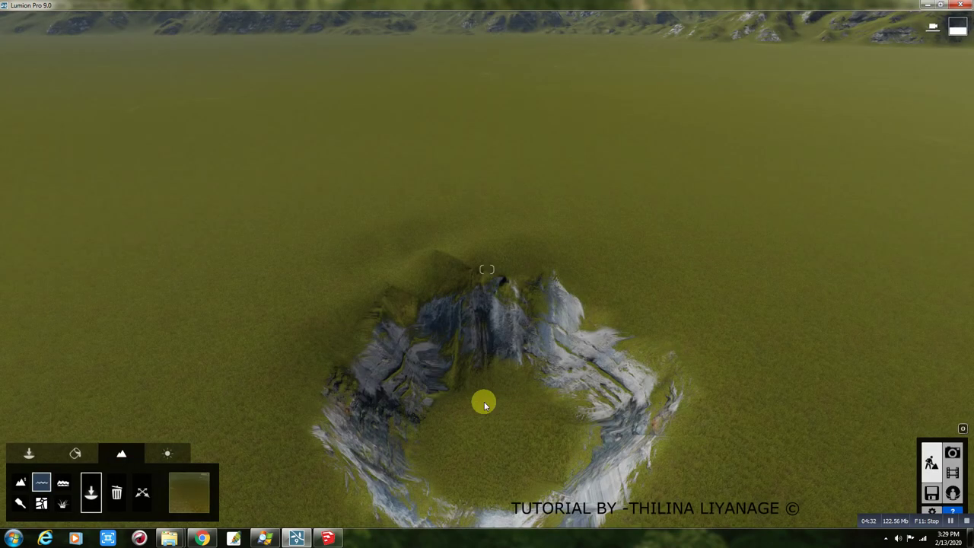
drag(484, 401, 489, 433)
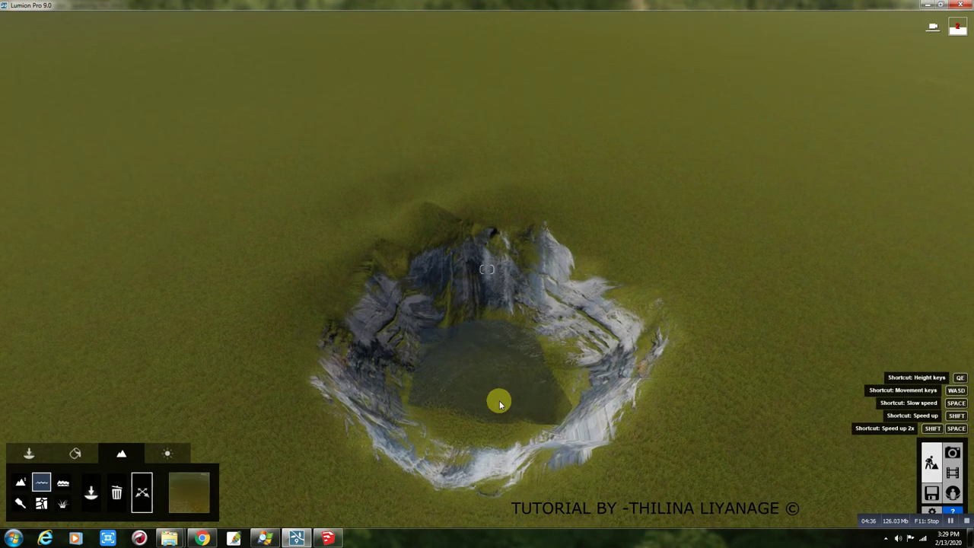
Reshape the pond by its corner handles and raise its water level over the crater.
click(499, 390)
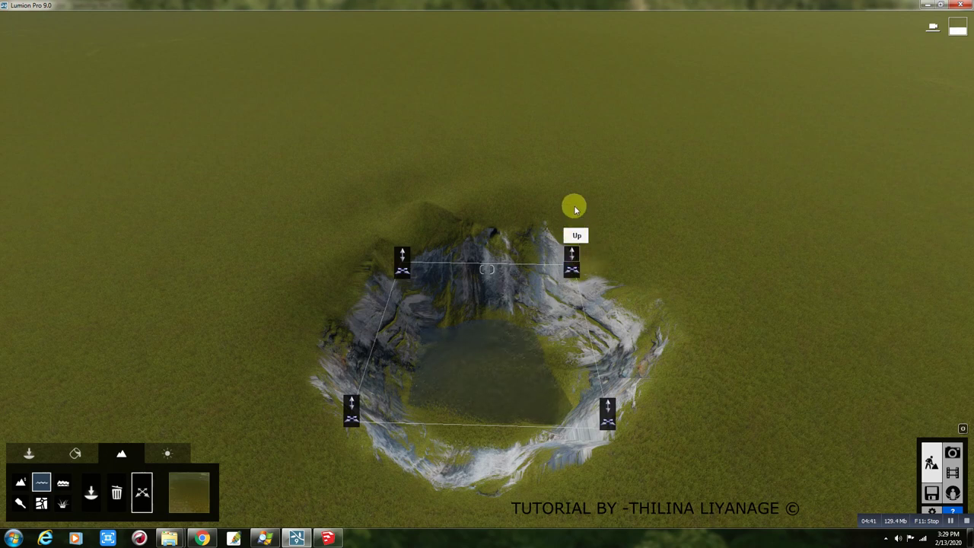
drag(574, 206, 569, 245)
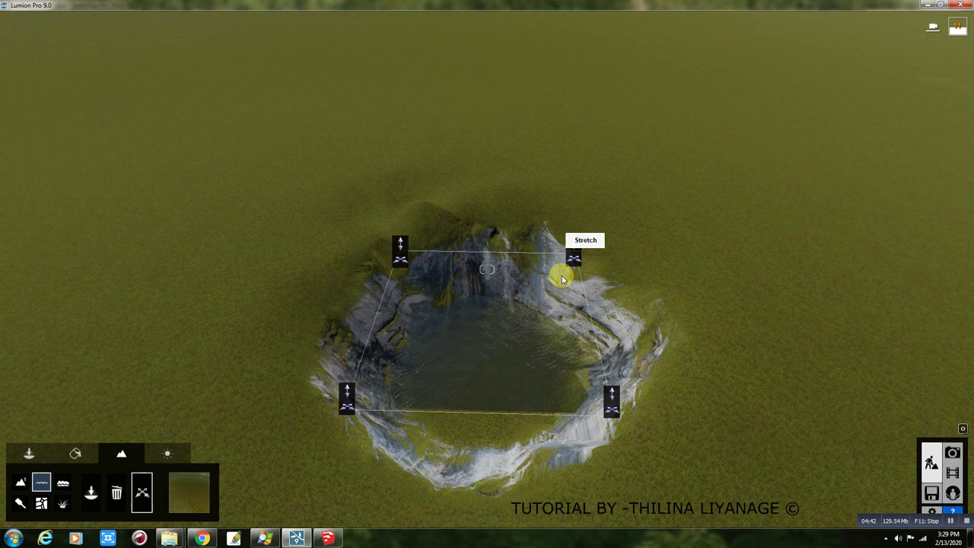
drag(561, 276, 580, 196)
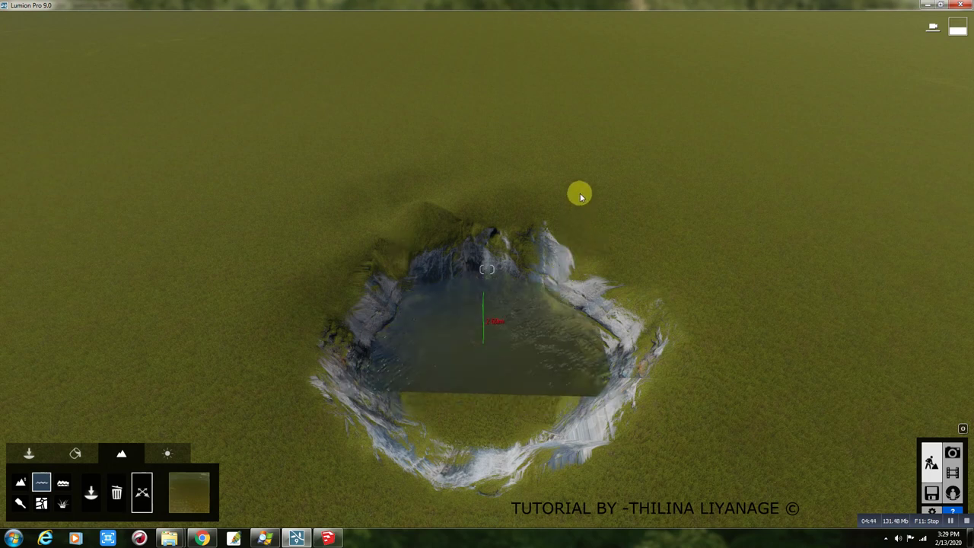
drag(622, 389, 798, 521)
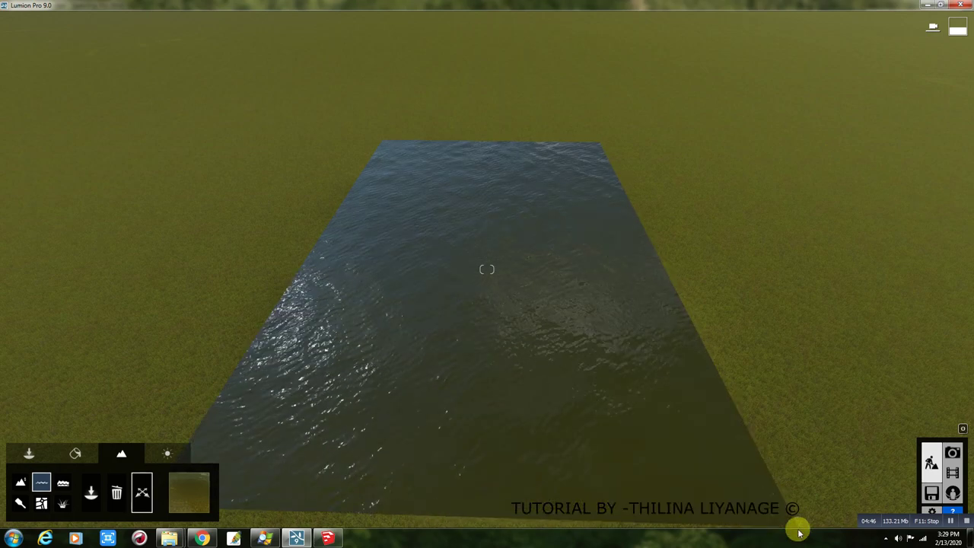
drag(598, 128, 609, 335)
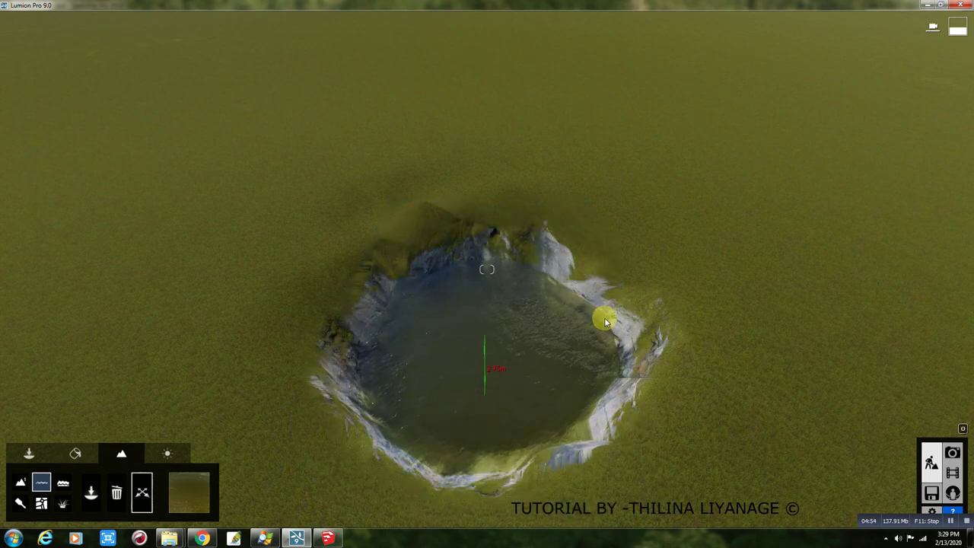
drag(608, 335, 534, 370)
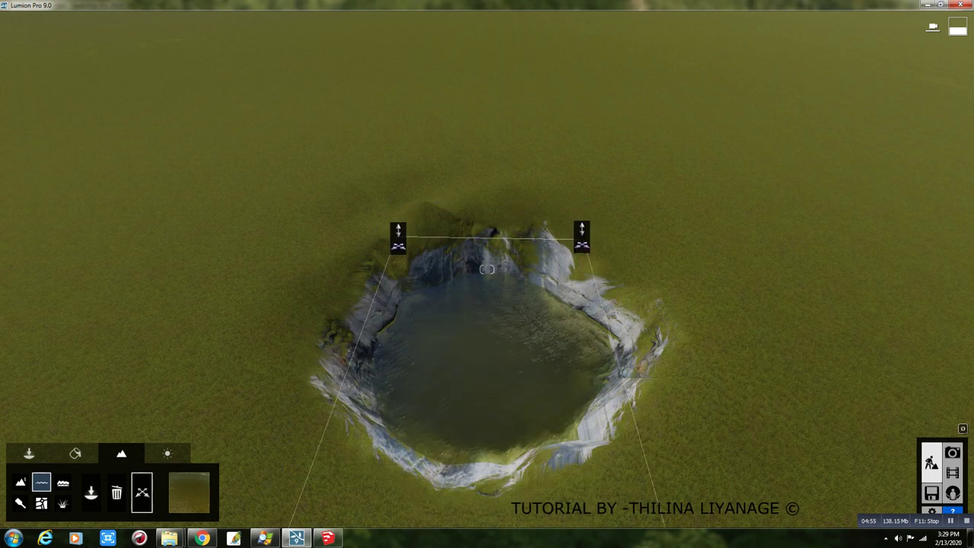
right_drag(523, 376, 523, 376)
Fly the camera to an oblique view of the lake and show the grass settings.
key(w)
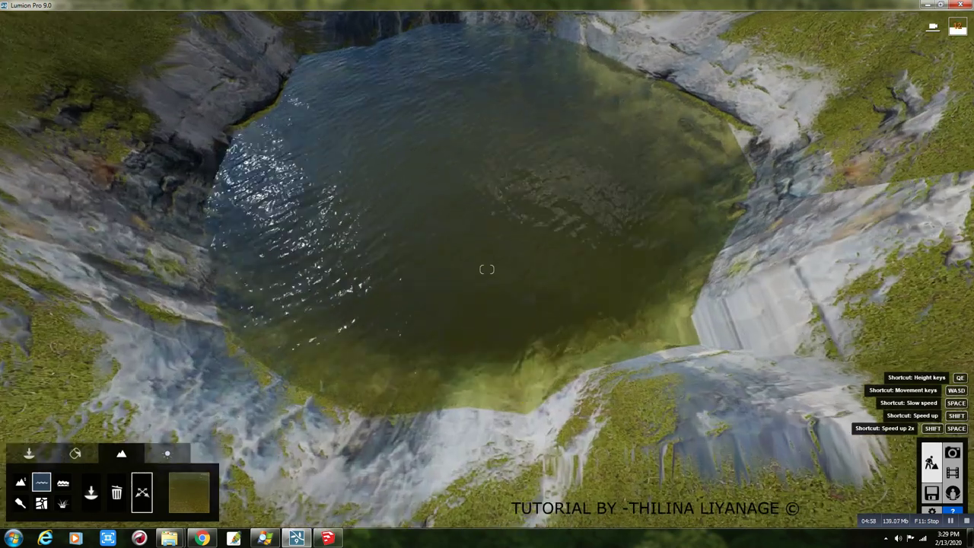
right_drag(487, 269, 487, 270)
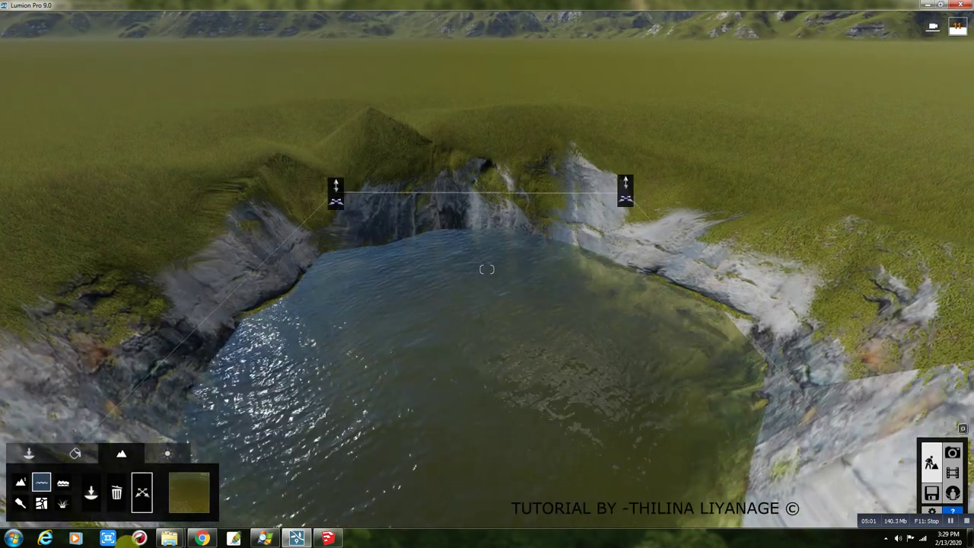
click(62, 503)
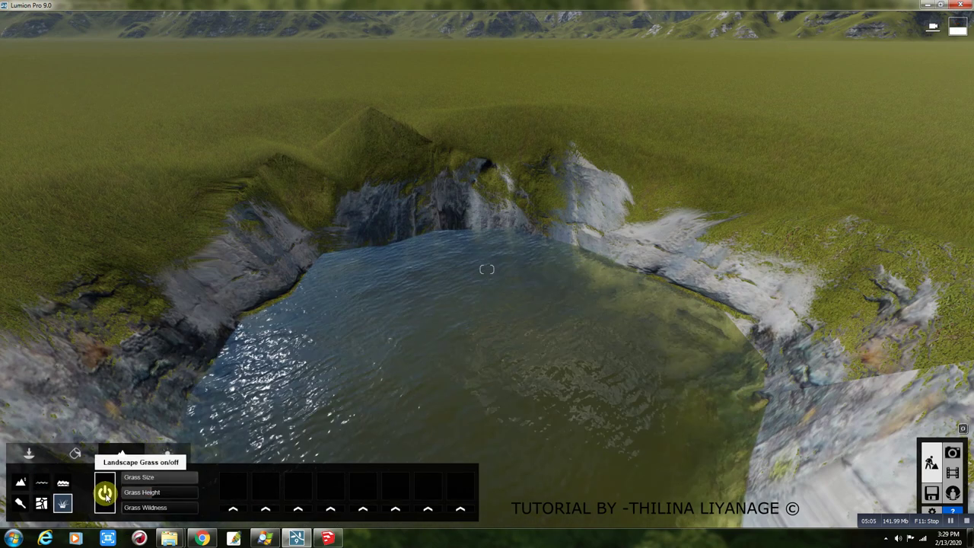
Toggle landscape grass off and on to compare, repositioning the view over the terrain.
click(105, 493)
click(105, 493)
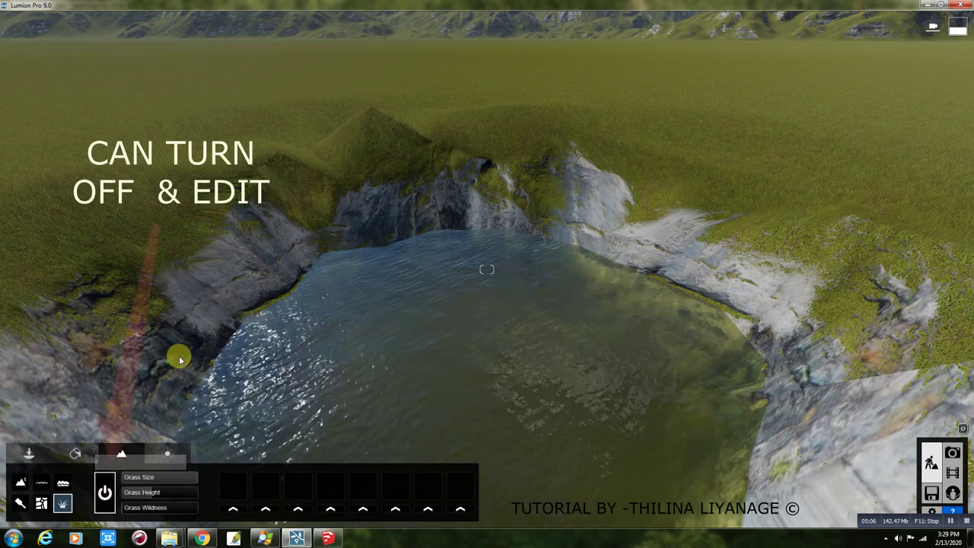
right_drag(228, 357, 178, 359)
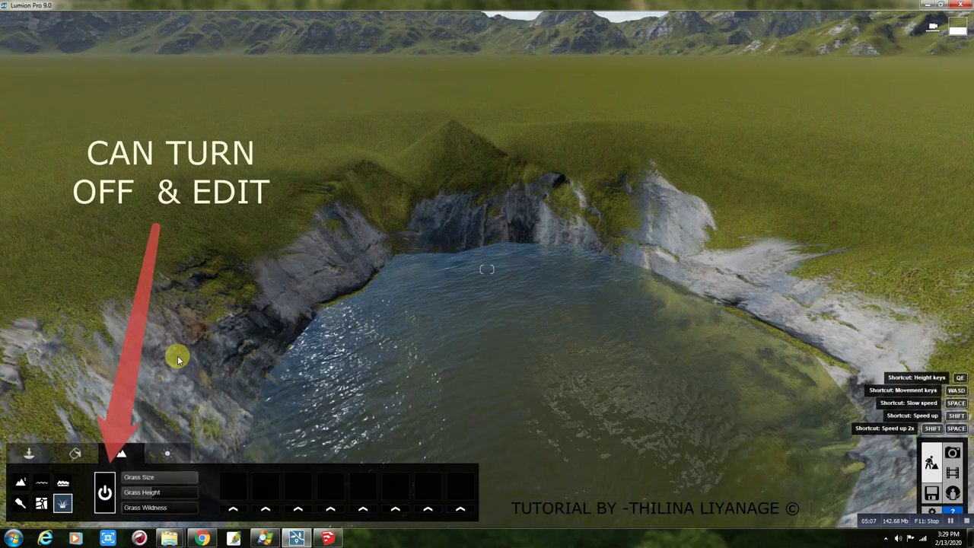
right_drag(177, 355, 168, 262)
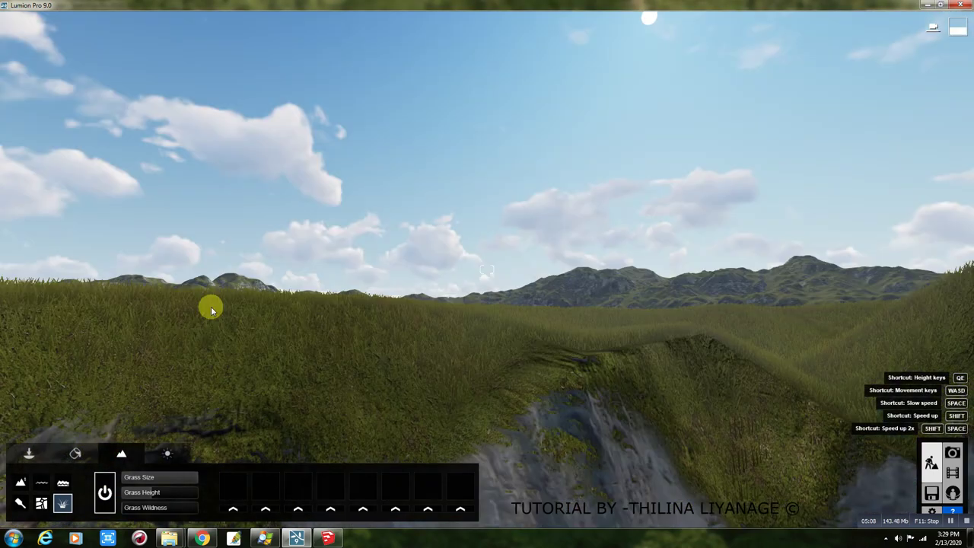
key(w)
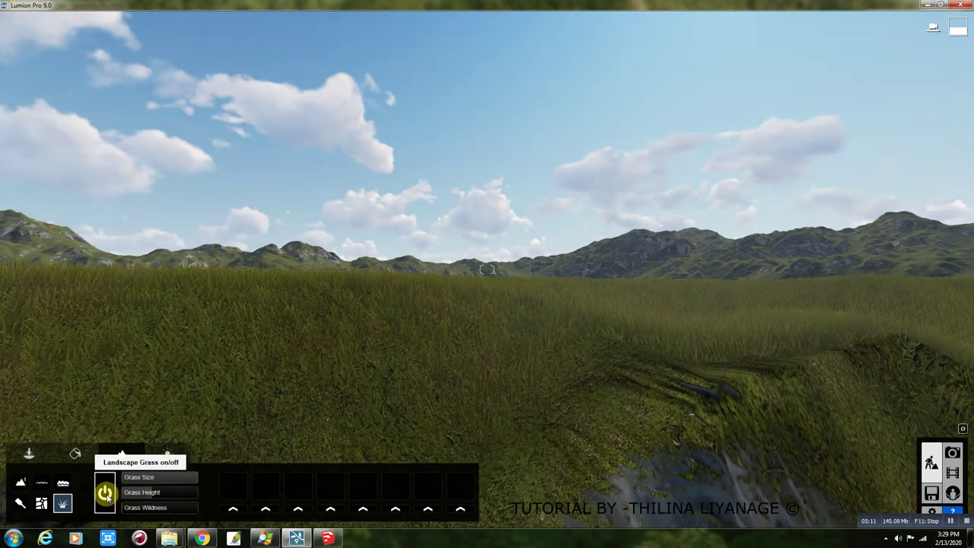
click(105, 494)
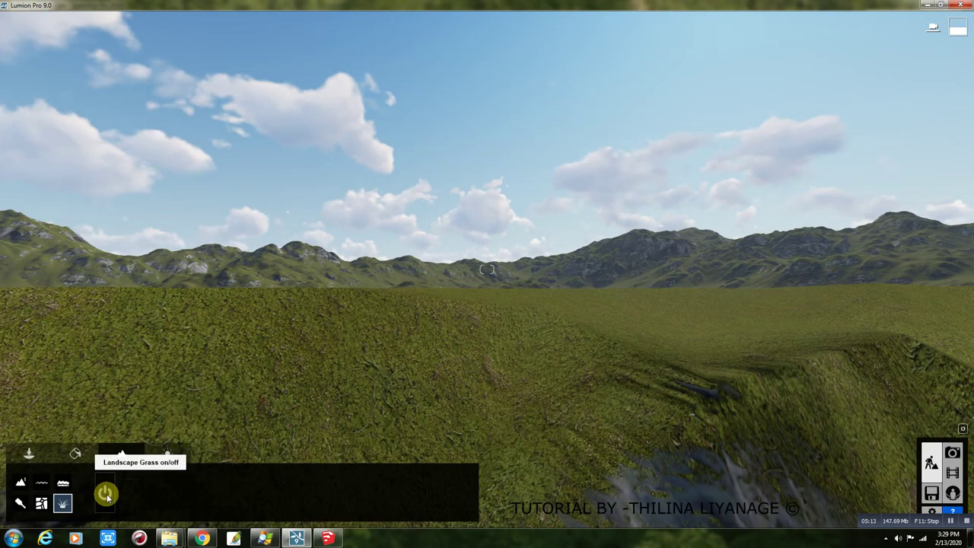
click(106, 494)
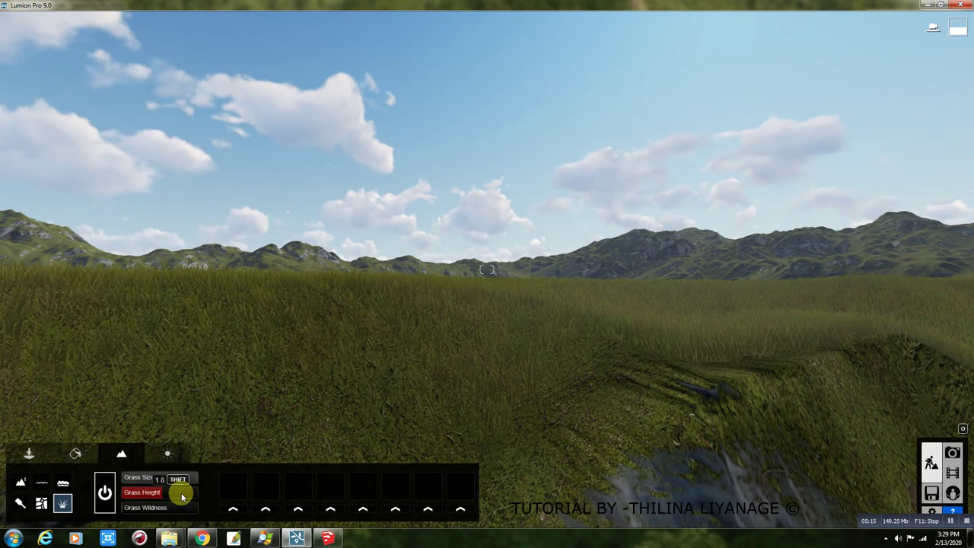
Set grass height to 1.2 and grass wildness to 5.0.
mouse_move(182, 496)
mouse_down()
mouse_move(245, 489)
mouse_move(134, 499)
mouse_up()
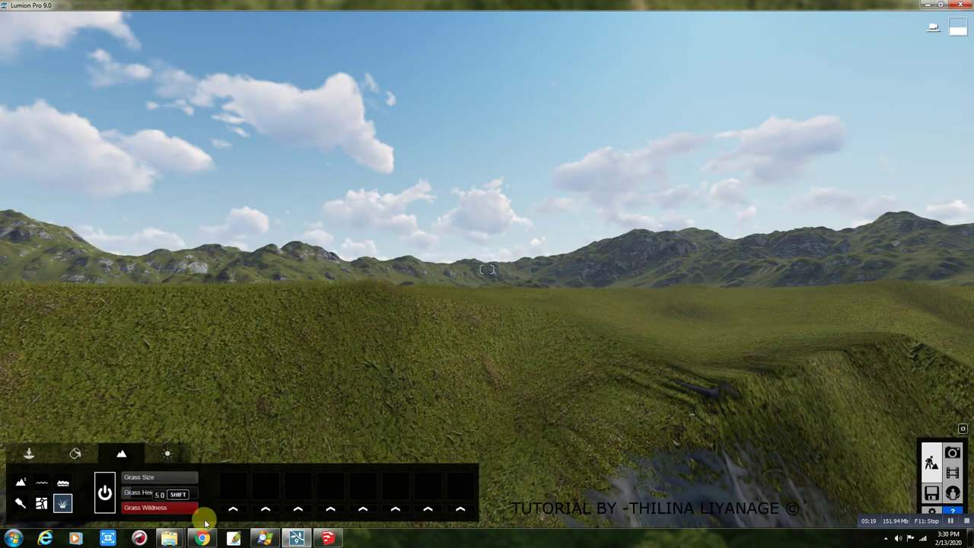
drag(181, 519, 217, 518)
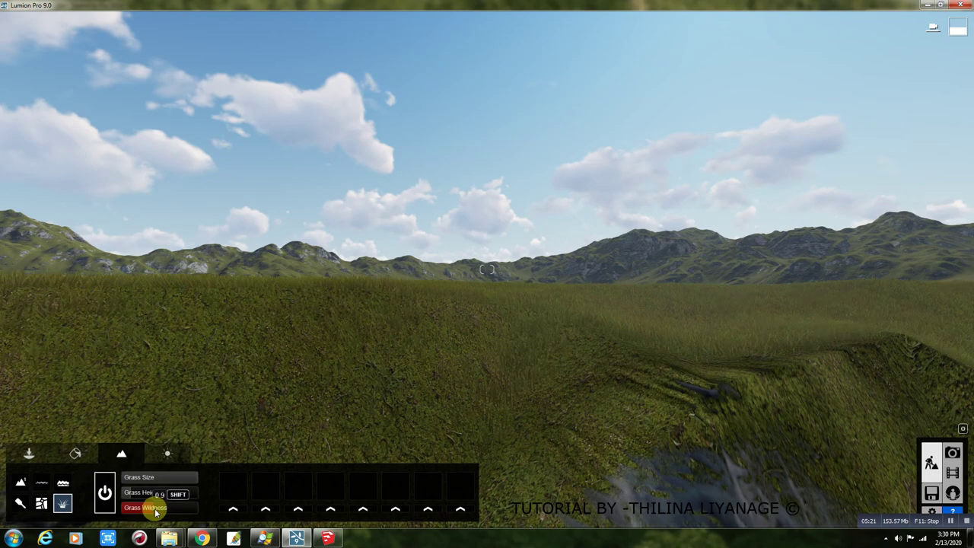
right_drag(282, 456, 282, 525)
scroll(686, 276, down, 5)
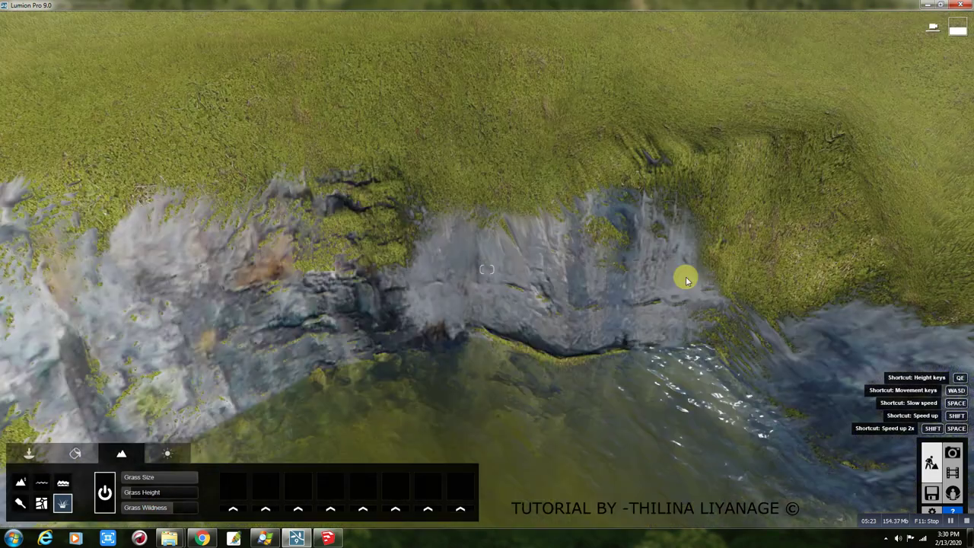
scroll(690, 233, down, 3)
scroll(465, 256, up, 3)
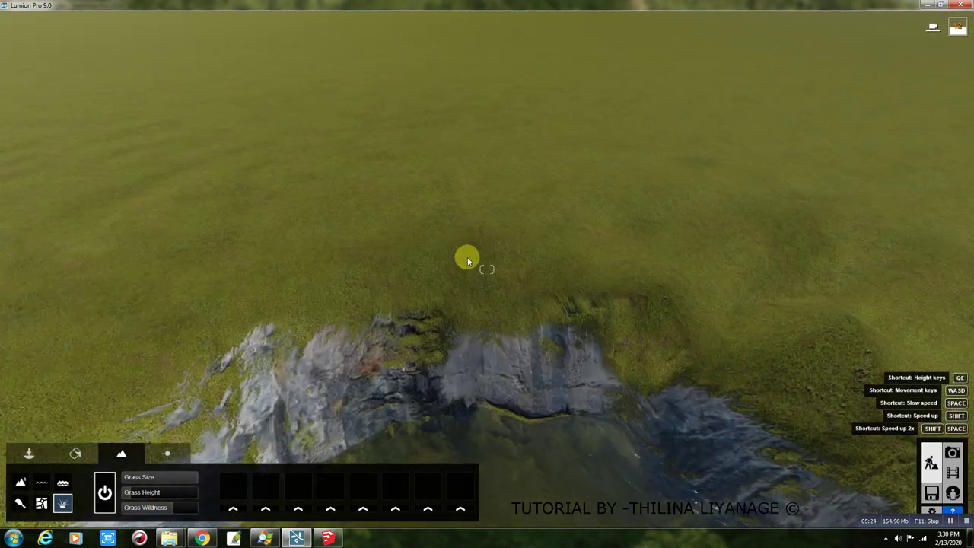
scroll(482, 226, up, 2)
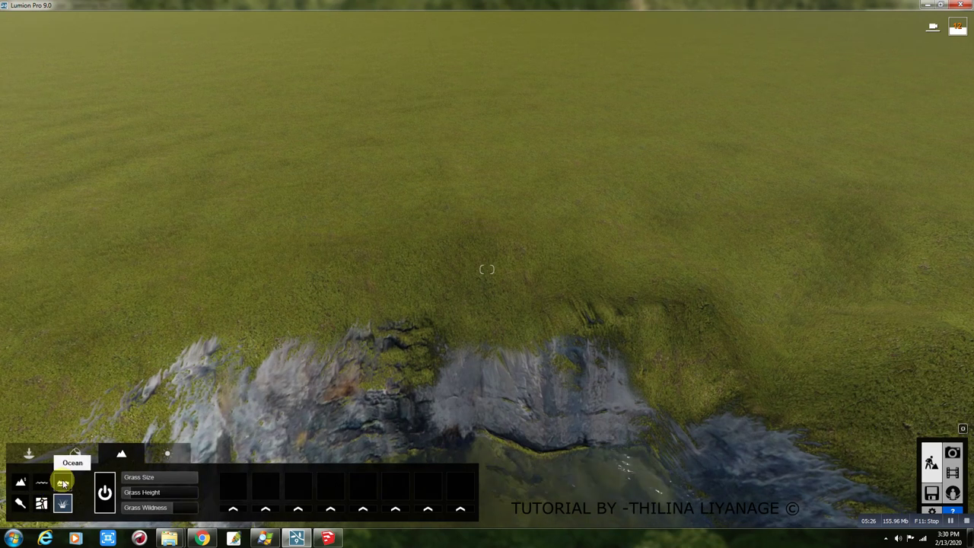
click(19, 503)
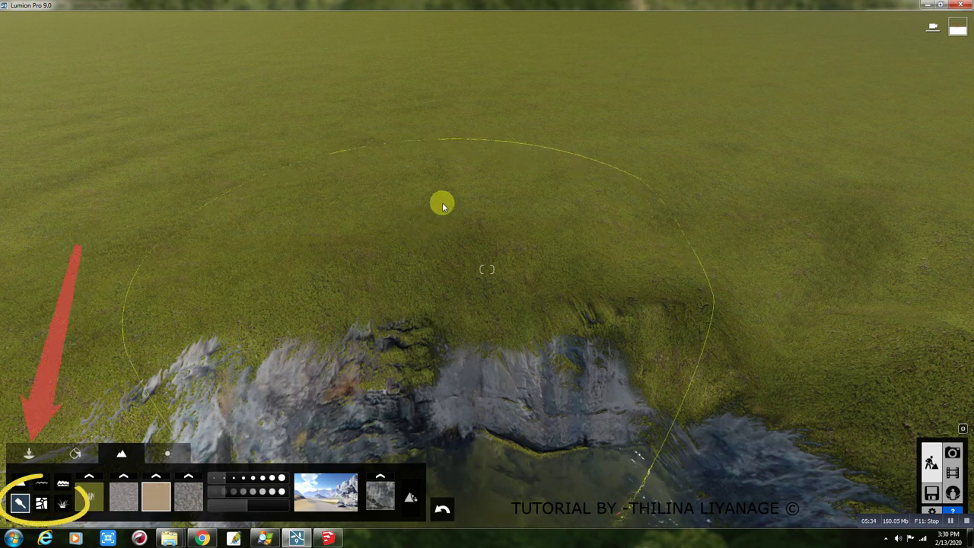
mouse_move(223, 479)
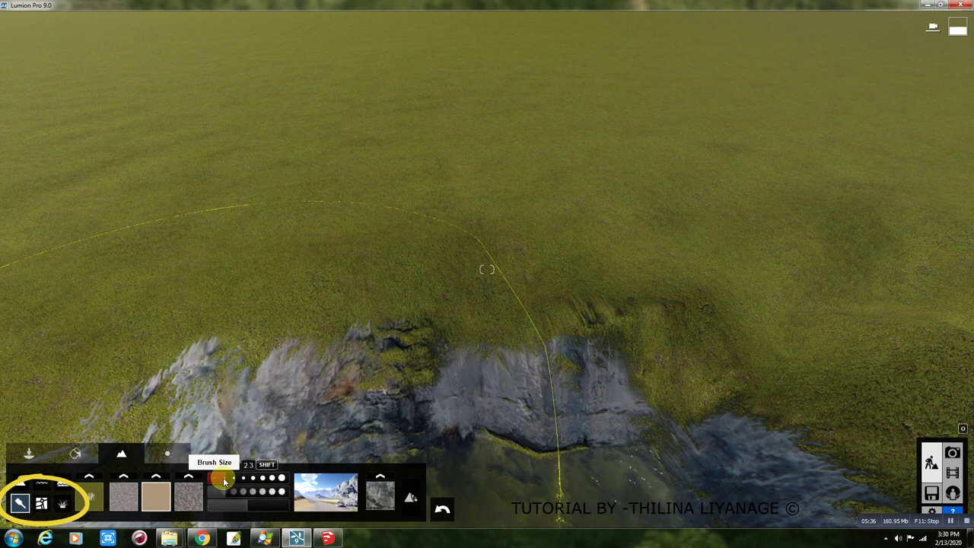
Set brush size 3.7 and paint sand patches above, right and left of the crater.
drag(228, 491, 264, 492)
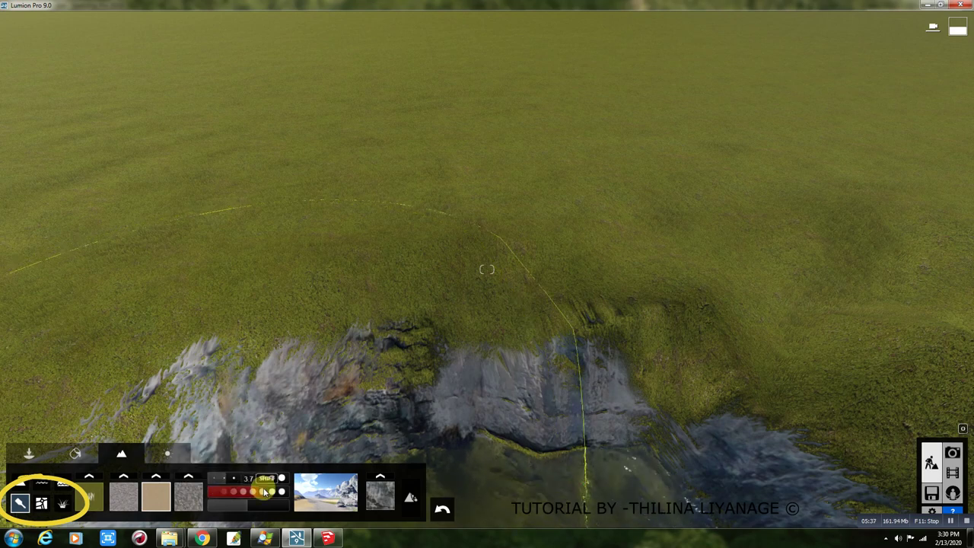
drag(441, 226, 225, 262)
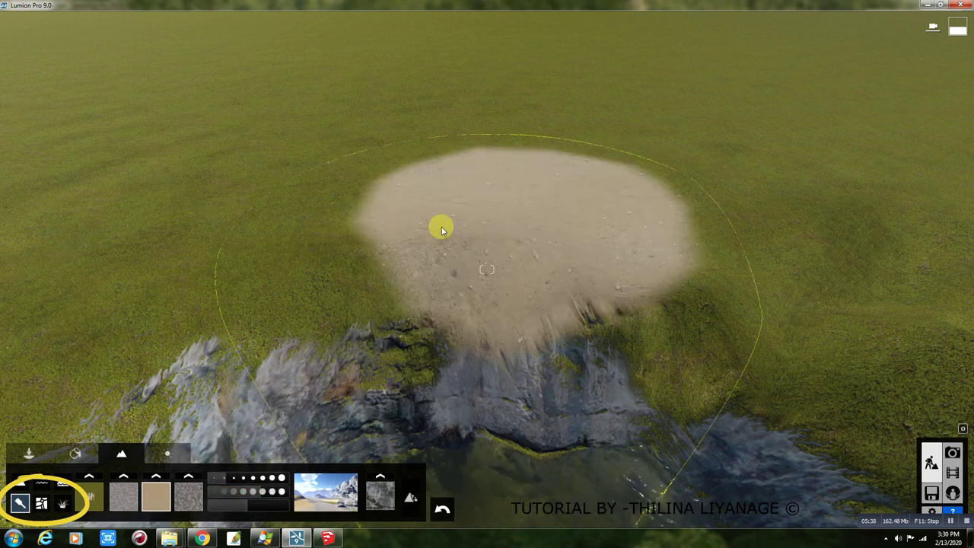
mouse_move(224, 263)
right_down()
mouse_move(740, 238)
mouse_move(684, 265)
right_up()
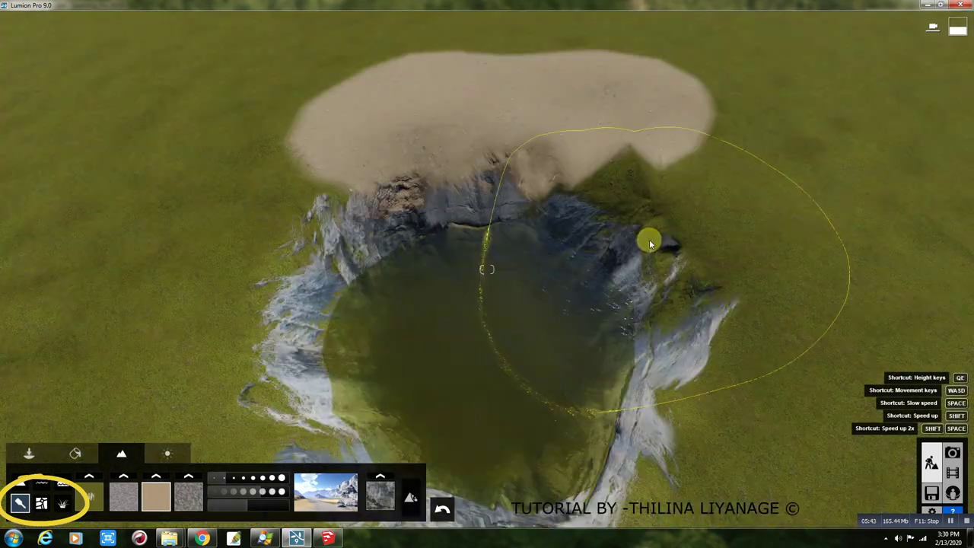
drag(711, 398, 684, 435)
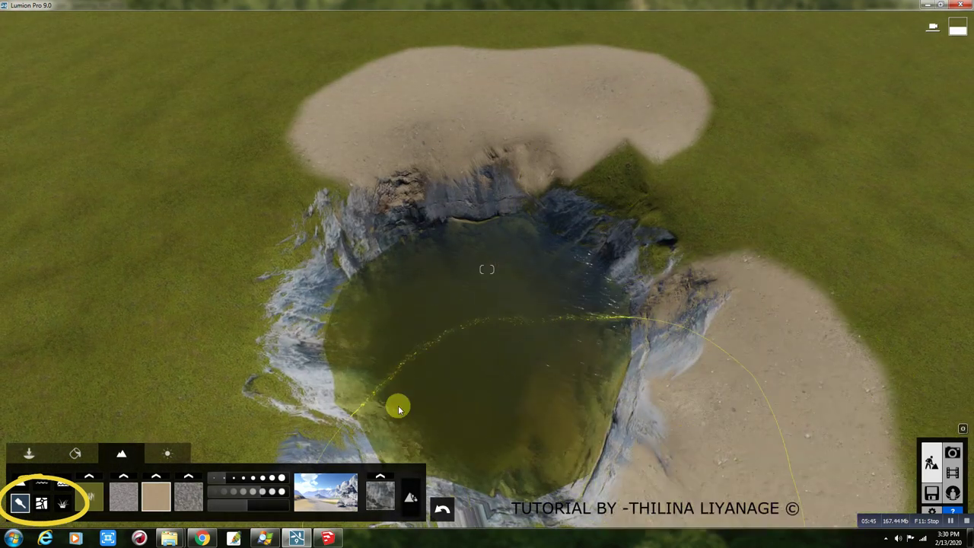
drag(218, 363, 229, 361)
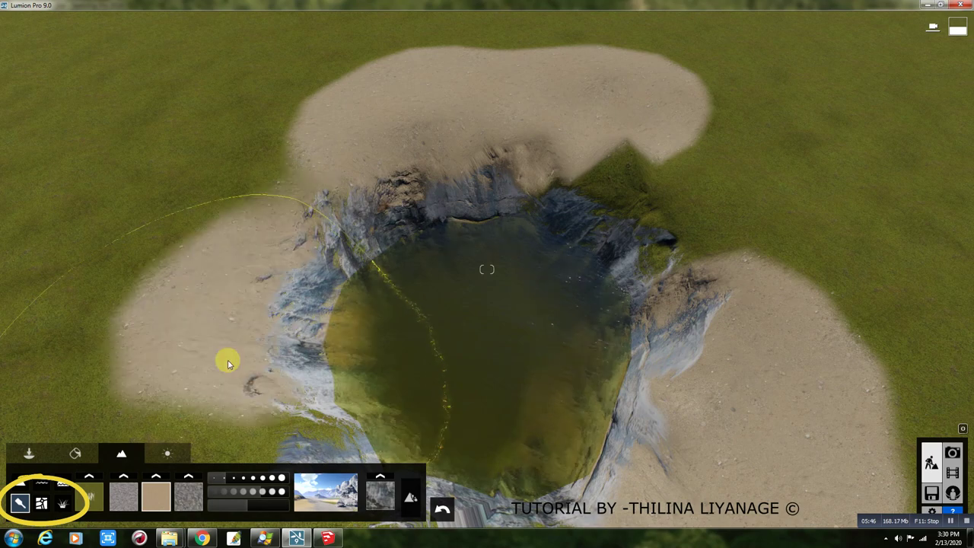
Paint gravel on the upper areas and around the crater's bottom and left side.
click(131, 489)
drag(229, 144, 174, 206)
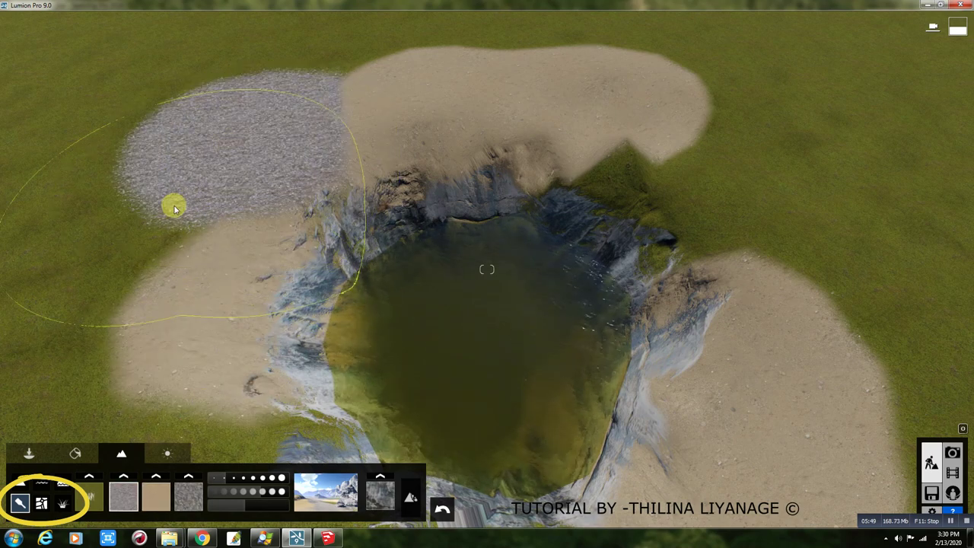
drag(689, 202, 719, 200)
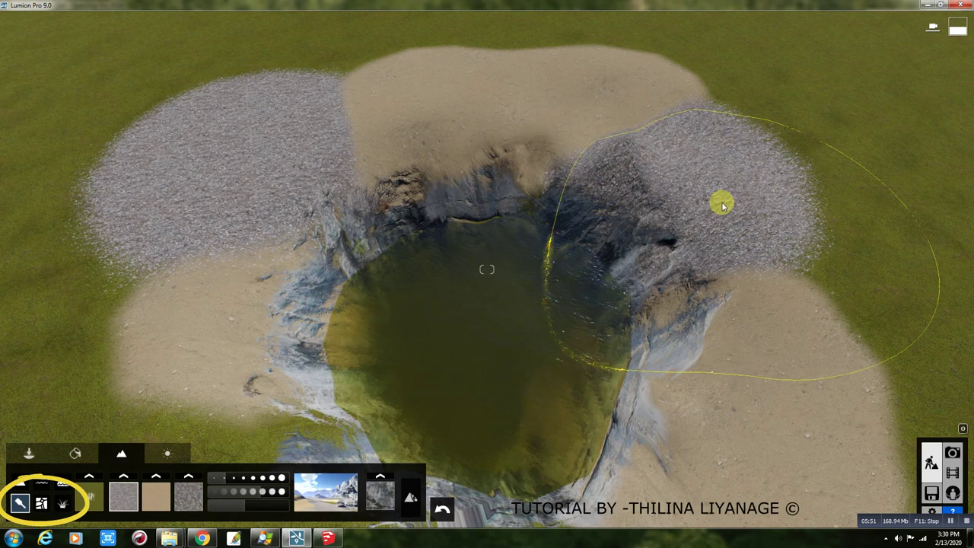
scroll(696, 213, down, 5)
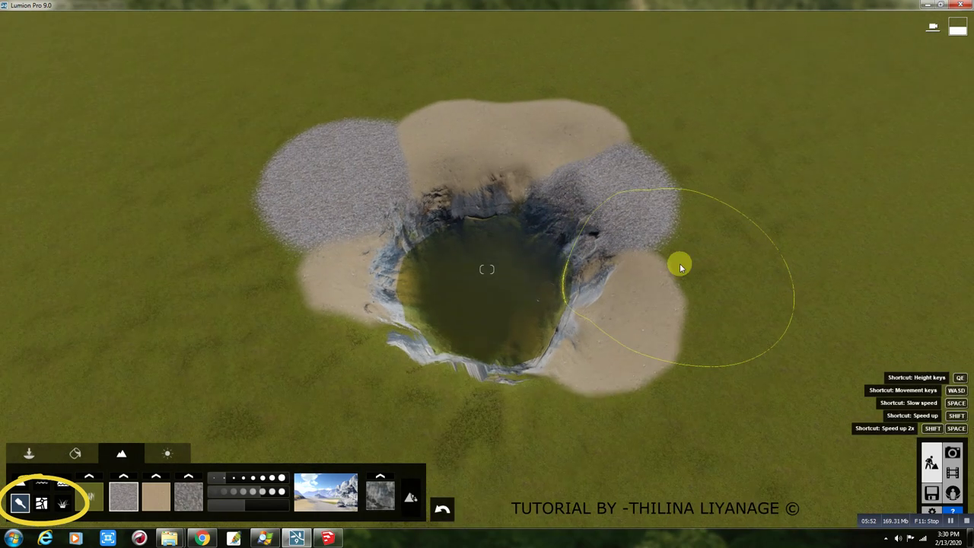
drag(679, 265, 290, 332)
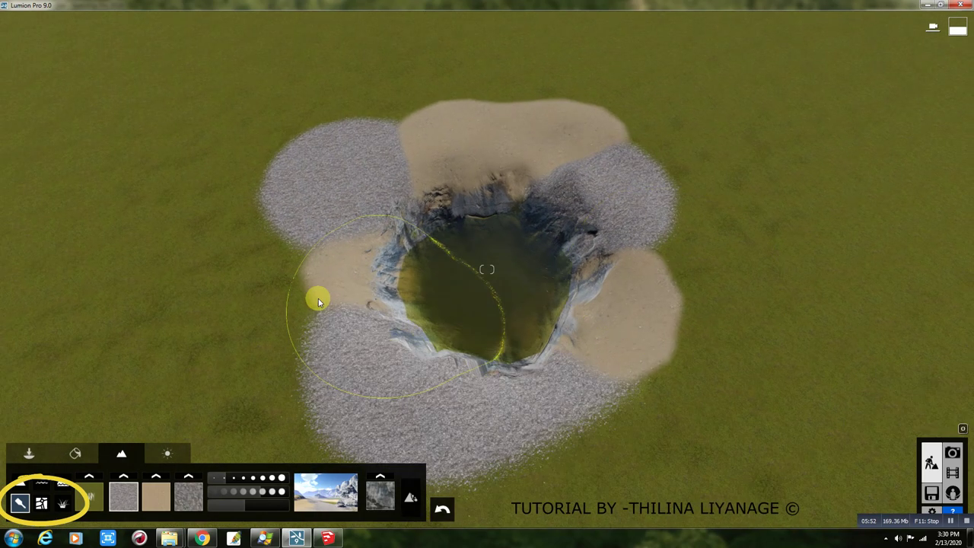
Paint rock patches right of the crater and along its bottom and left side.
click(194, 490)
click(709, 242)
mouse_move(533, 433)
mouse_down()
mouse_move(278, 342)
mouse_move(269, 304)
mouse_move(340, 126)
mouse_up()
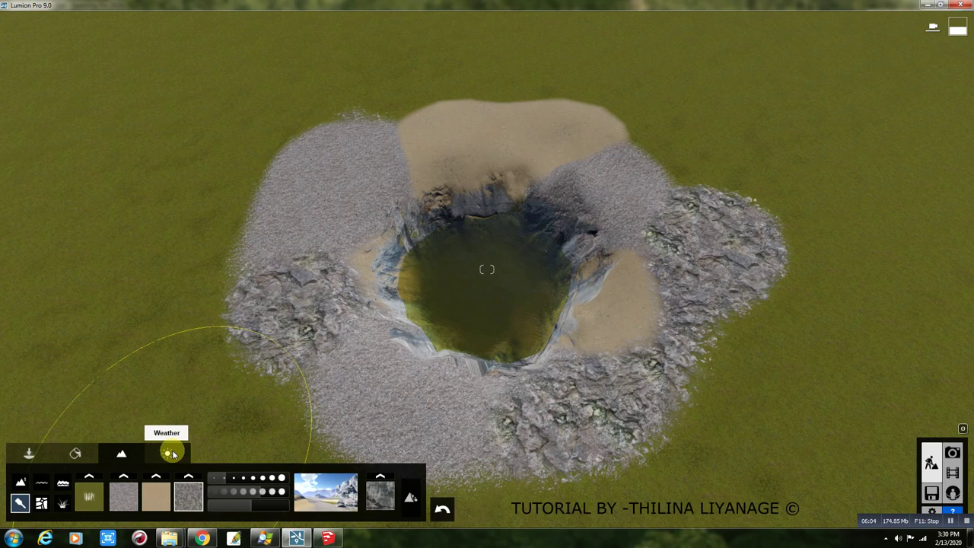
Adjust the sun height in the weather settings, ending slightly above normal daylight.
click(173, 454)
mouse_move(90, 484)
mouse_down()
mouse_move(91, 505)
mouse_move(92, 494)
mouse_up()
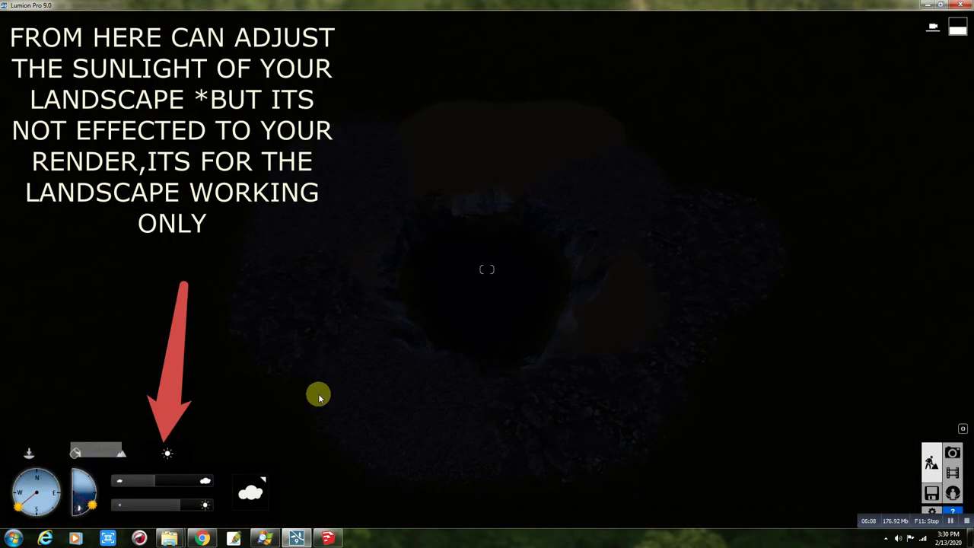
drag(92, 504, 94, 490)
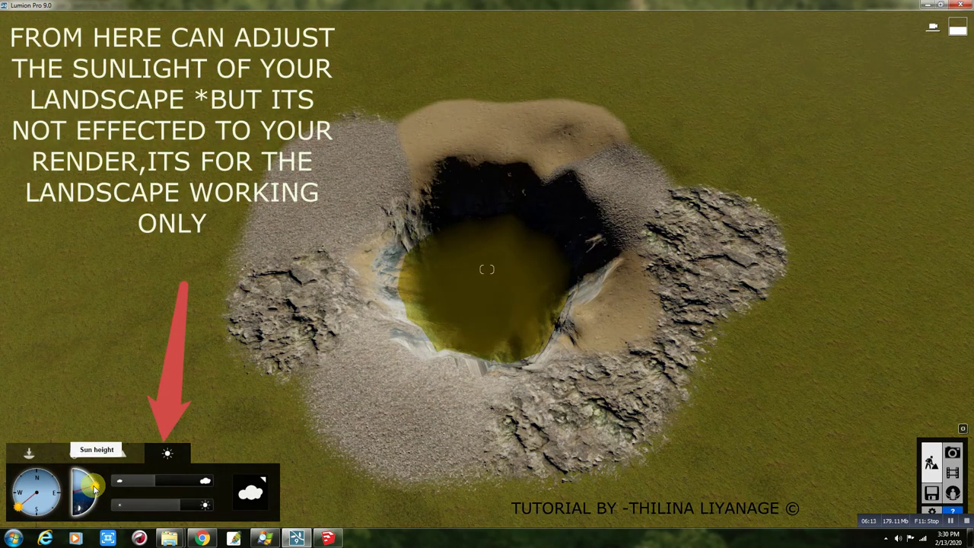
drag(93, 487, 95, 482)
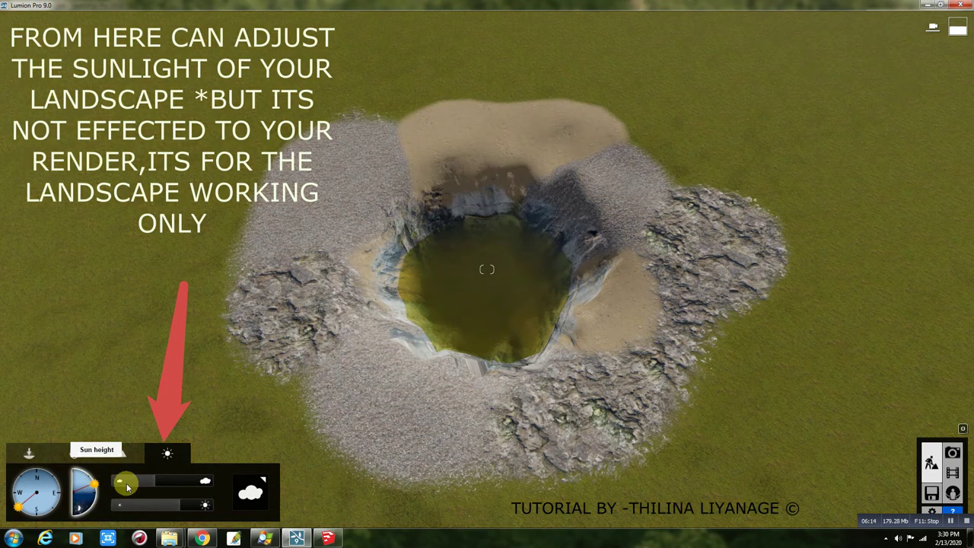
Move toward the crater and pick a new cloud preset for the sky.
key(w)
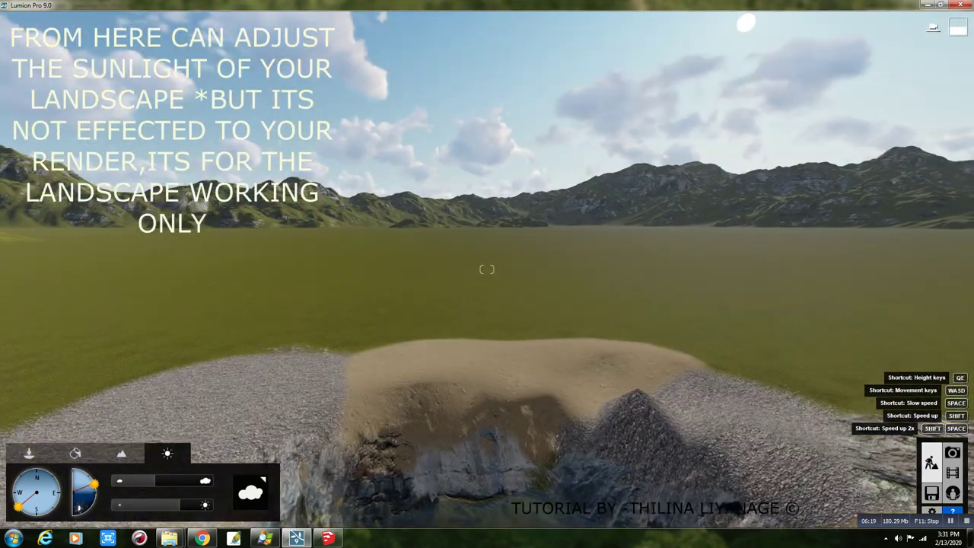
right_drag(472, 408, 471, 397)
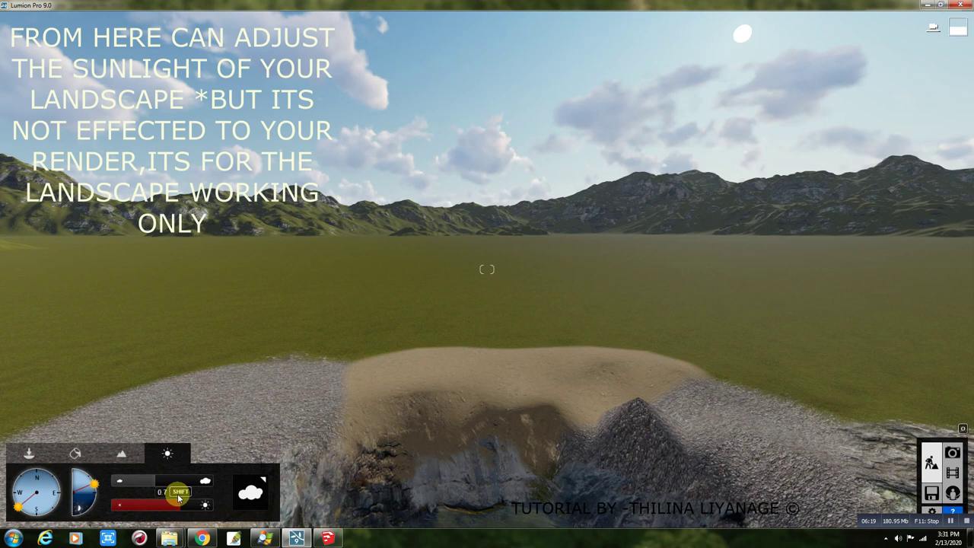
click(264, 481)
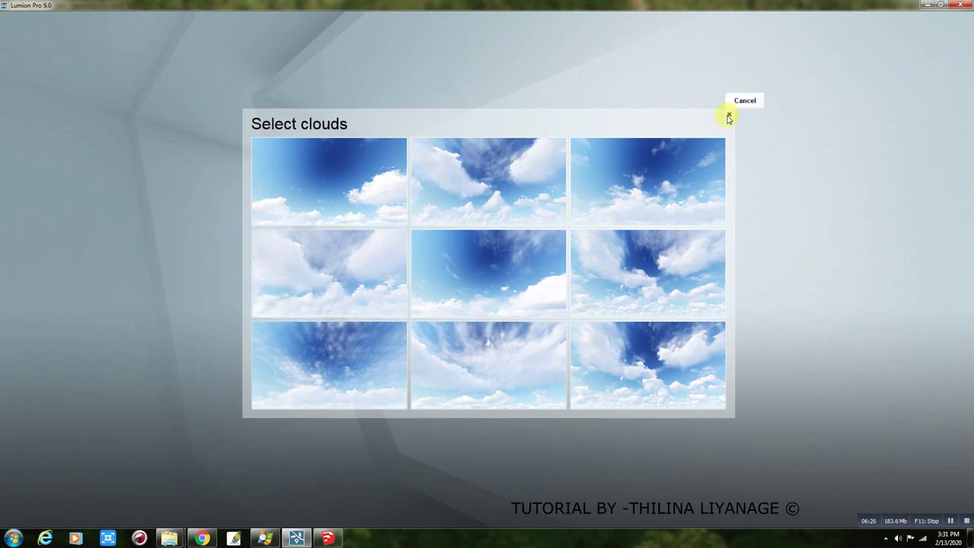
click(647, 228)
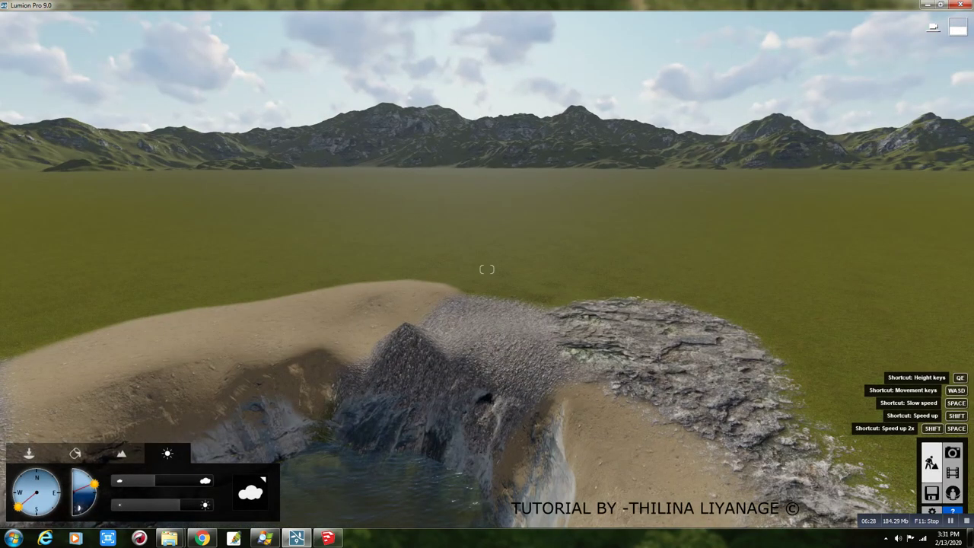
Look around the terrain over the rocky pond, sand area and field.
right_drag(487, 268, 472, 320)
right_drag(487, 268, 532, 319)
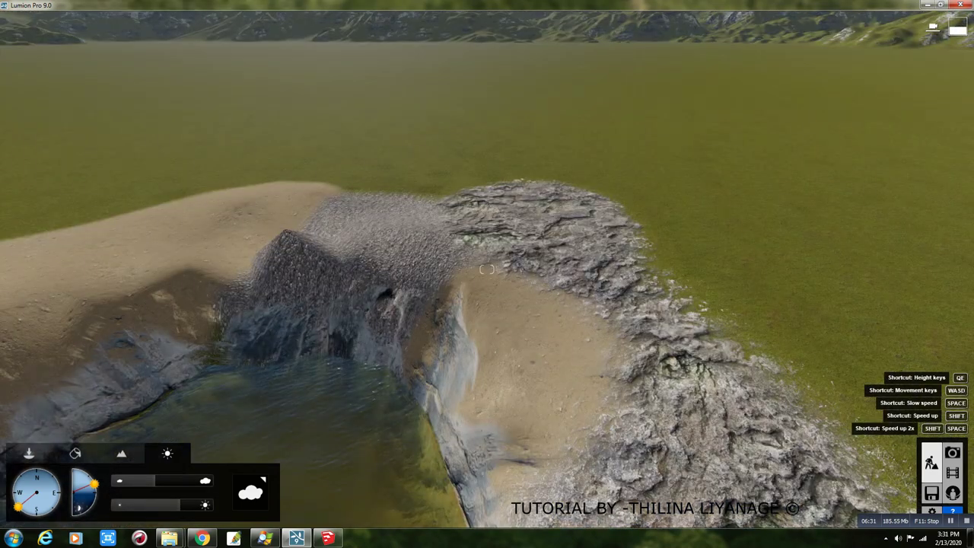
right_drag(486, 269, 608, 358)
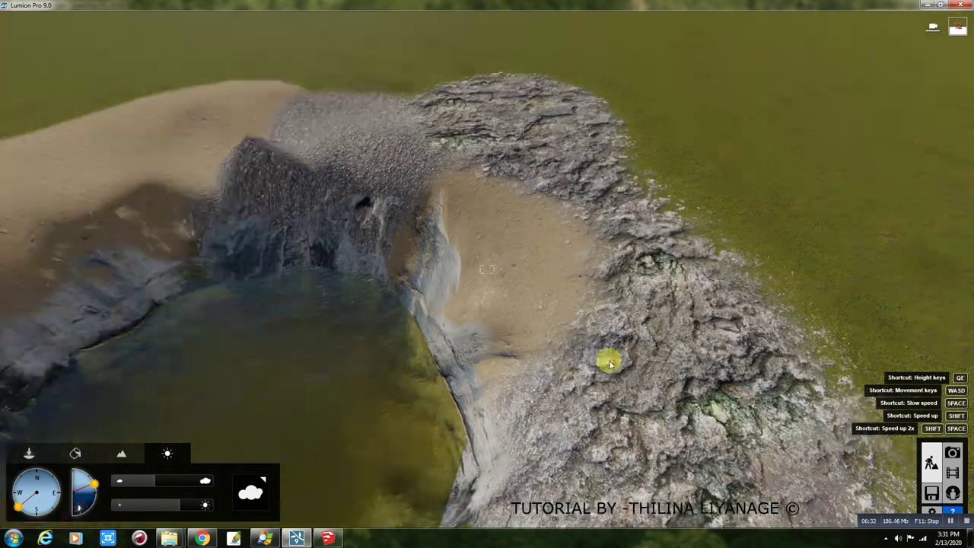
scroll(476, 300, up, 2)
right_drag(477, 300, 476, 190)
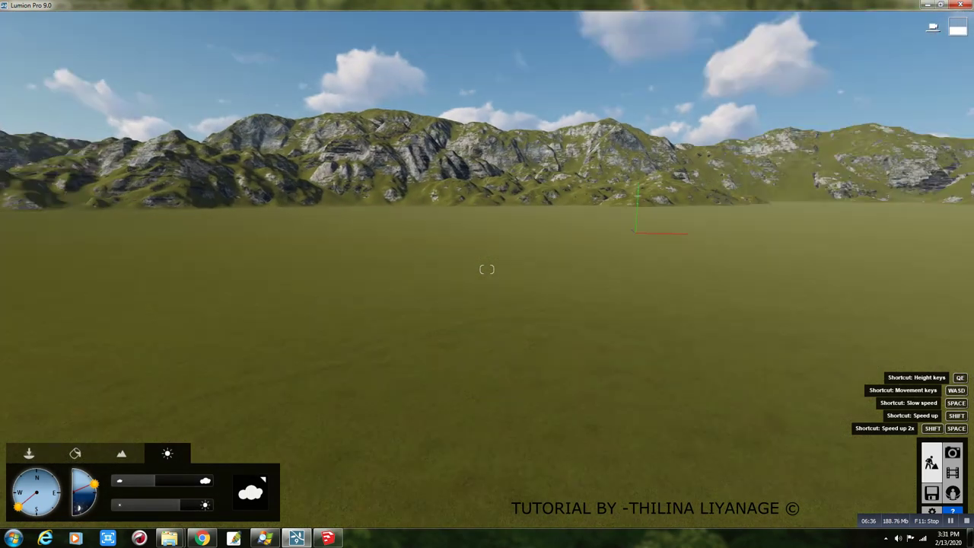
right_drag(487, 269, 489, 297)
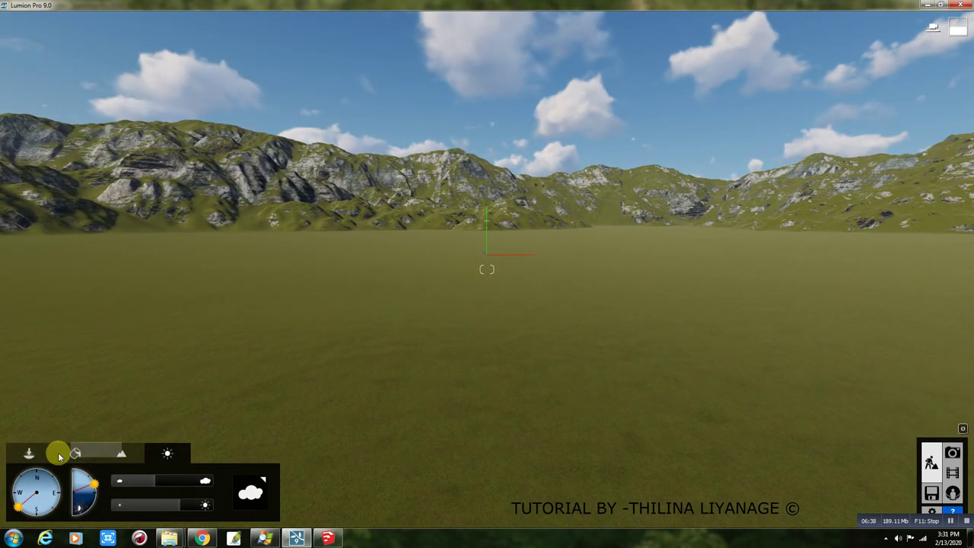
Import 'video tutorial model.skp' from the Desktop into the landscape.
click(29, 453)
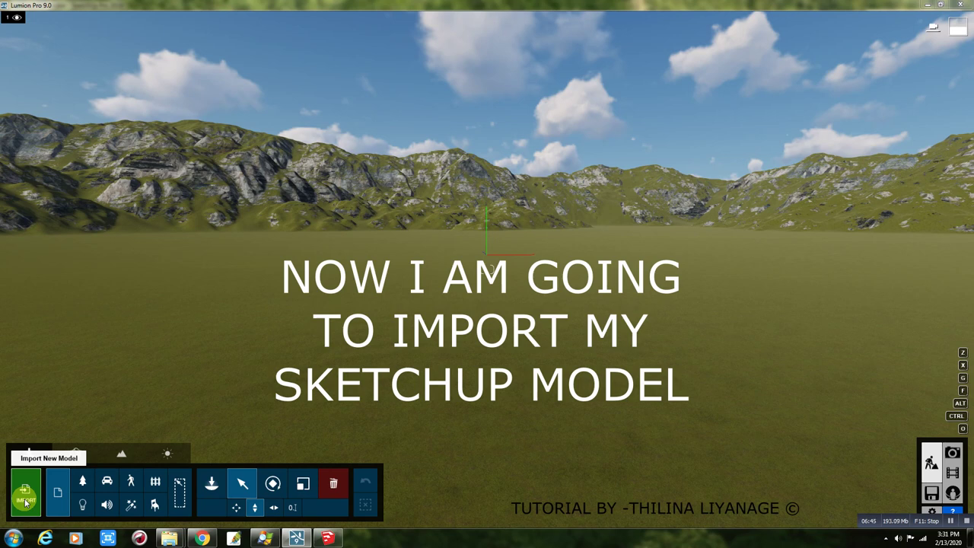
click(25, 502)
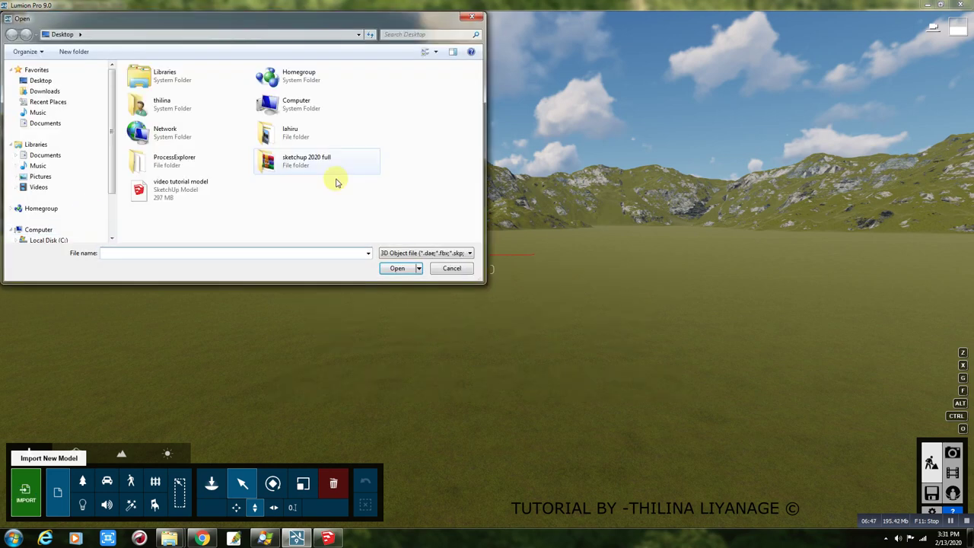
double_click(175, 188)
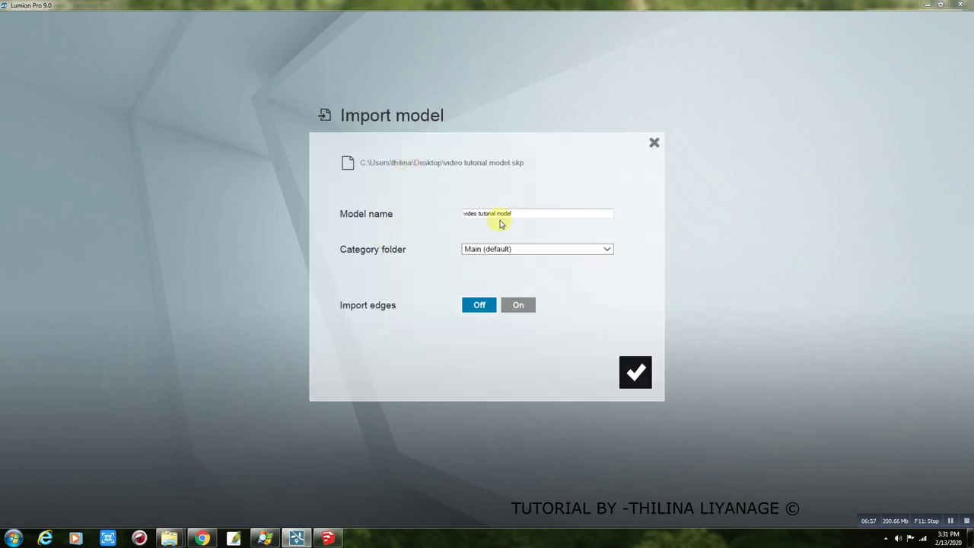
click(636, 372)
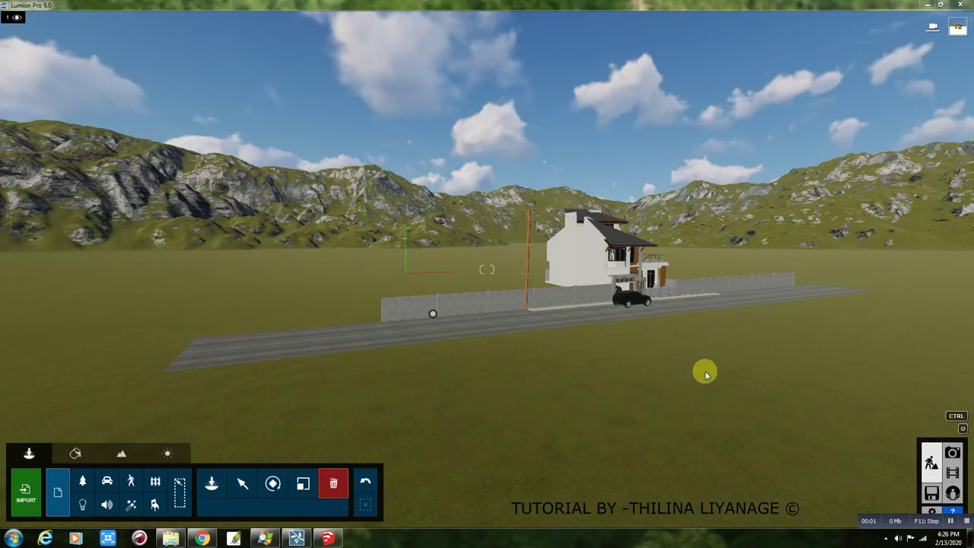
Move the camera up to the house's street front.
right_drag(705, 370, 684, 357)
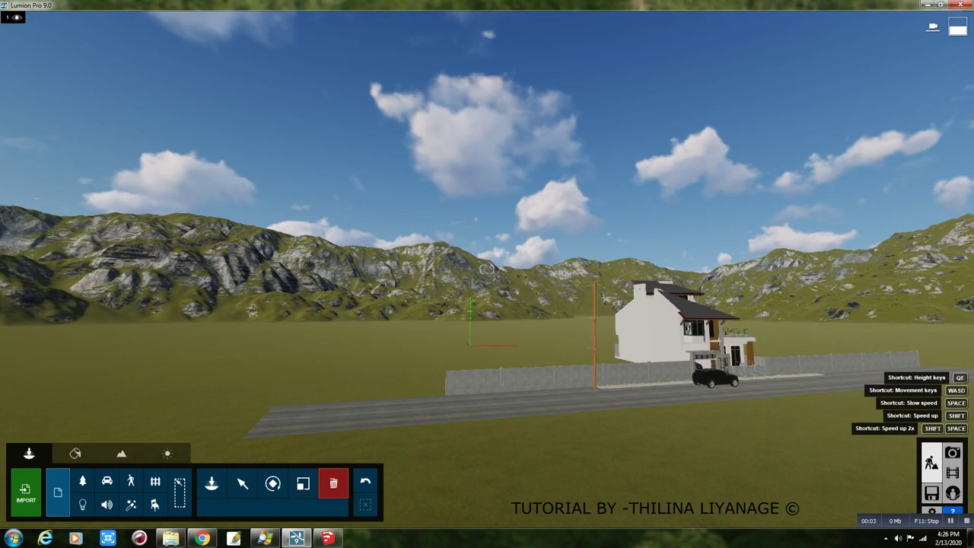
right_drag(685, 358, 706, 365)
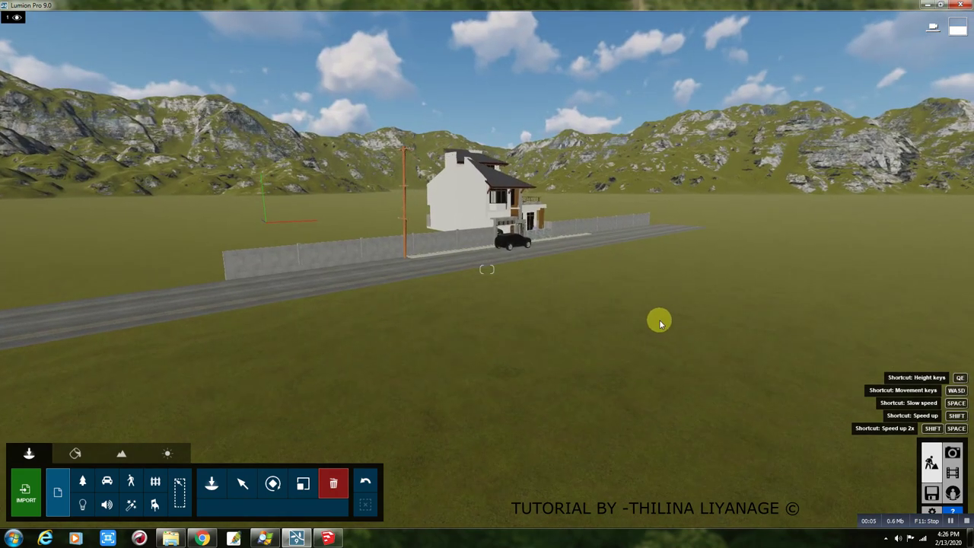
key(Up)
key(Up)
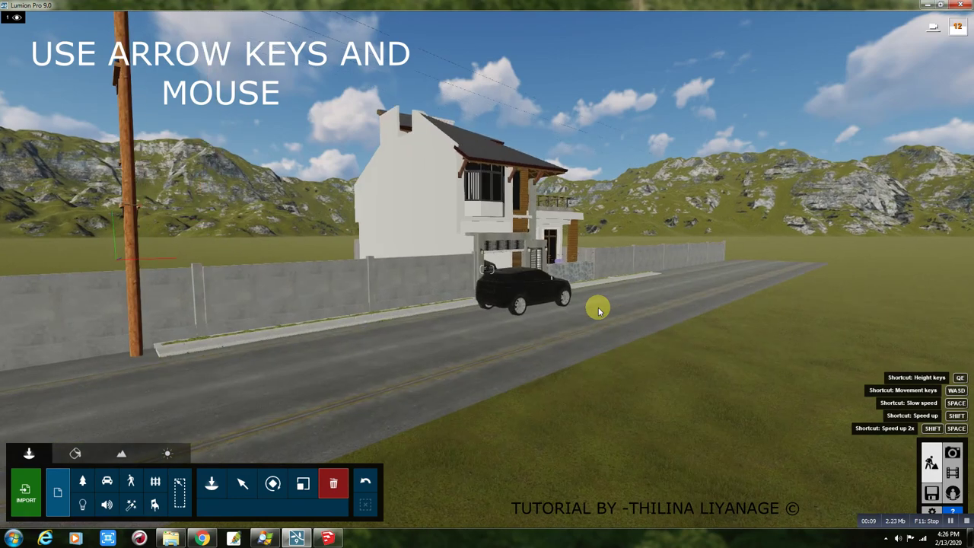
key(Right)
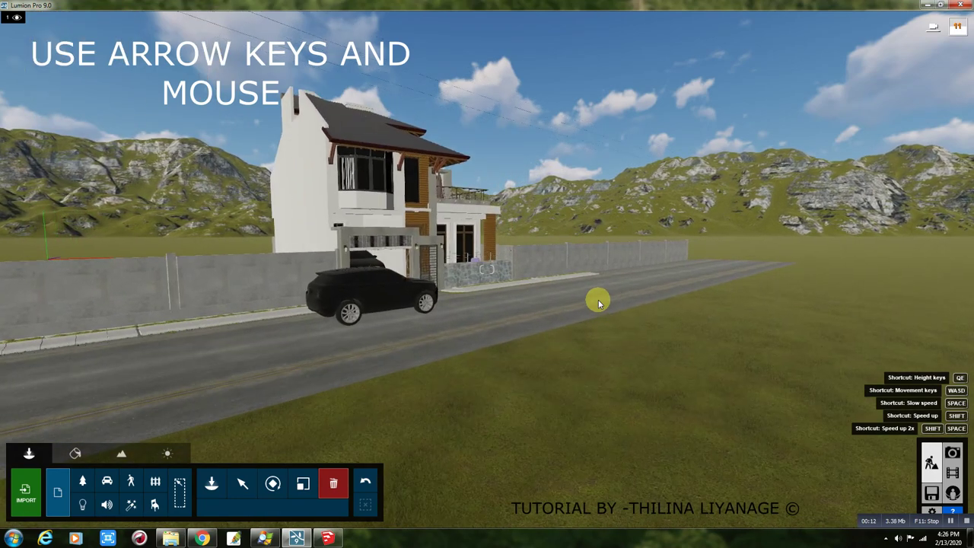
right_drag(598, 300, 532, 299)
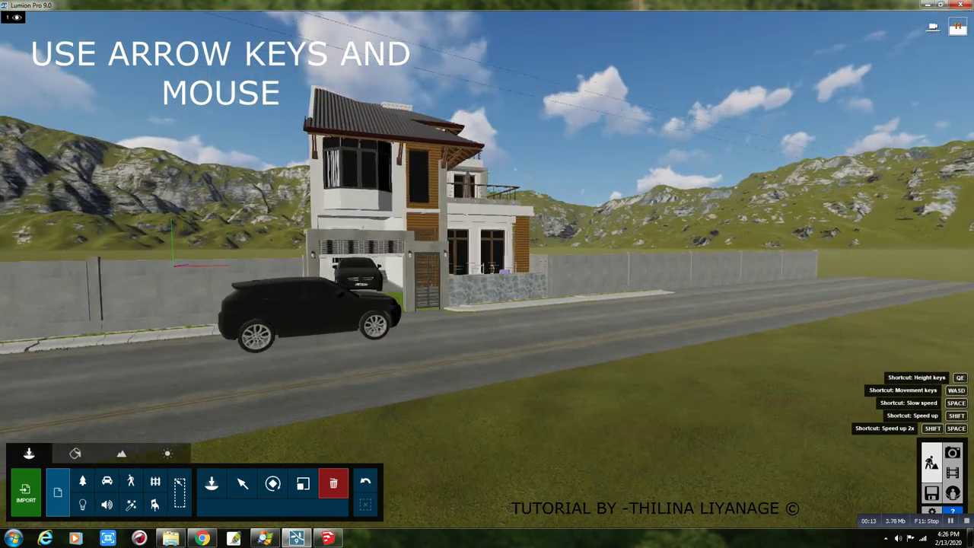
key(Left)
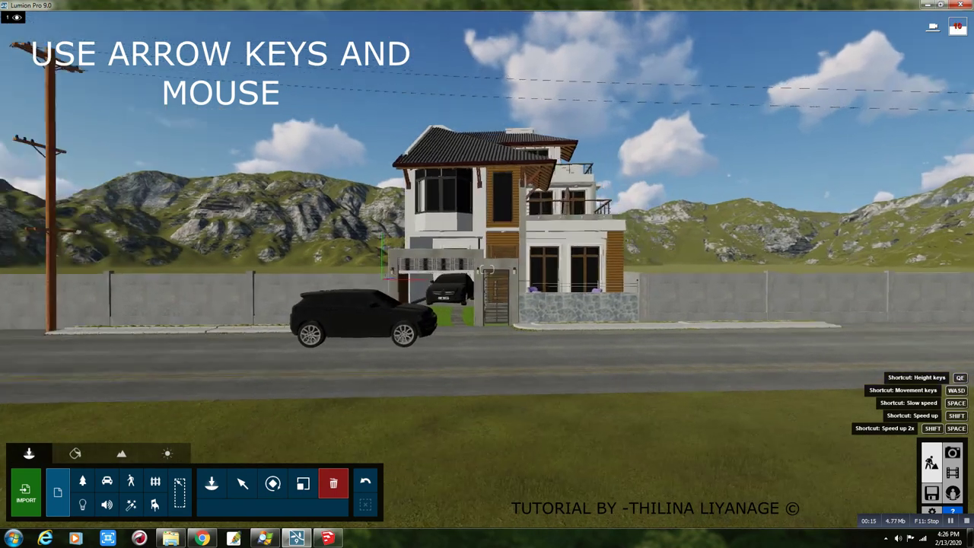
key(Up)
right_drag(547, 244, 548, 289)
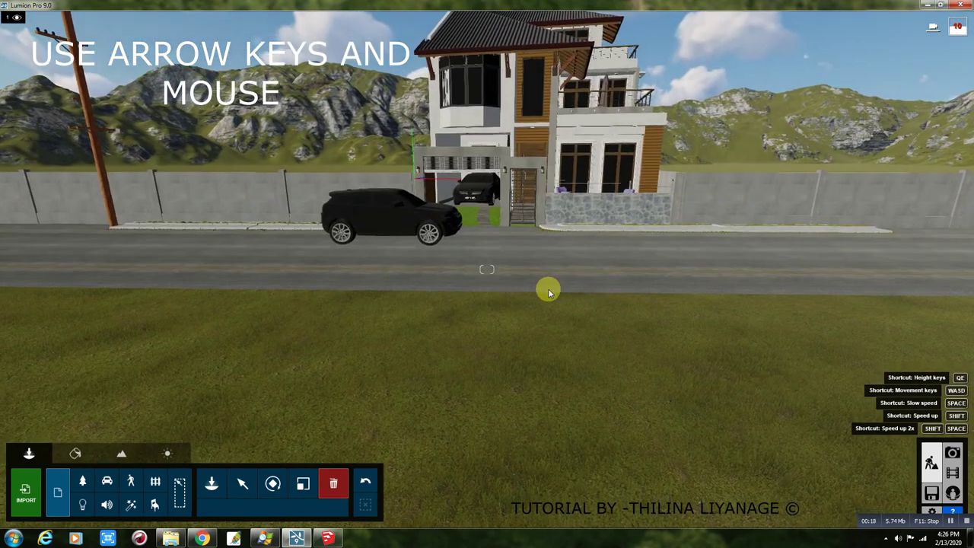
key(Up)
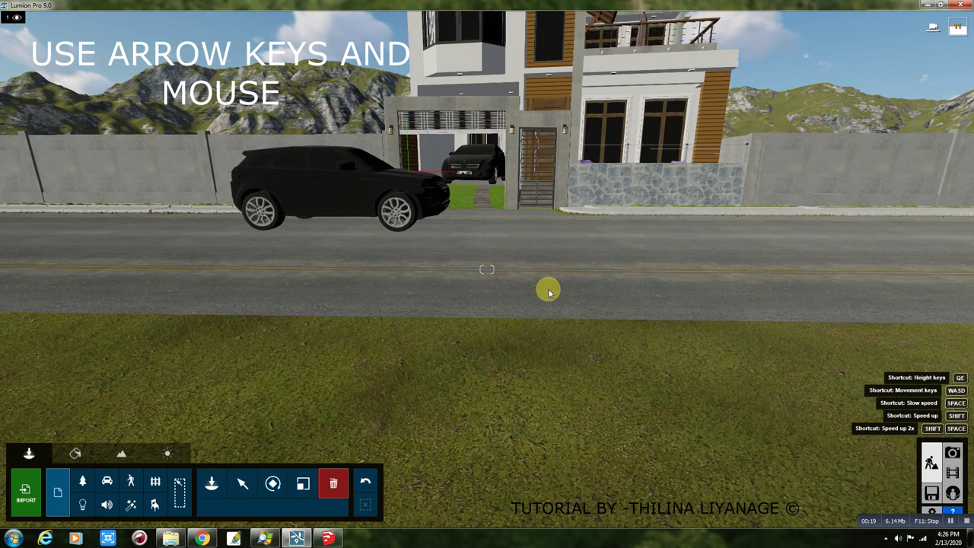
Switch to the Select tool, turn toward the car and select the imported house.
click(242, 483)
right_drag(486, 269, 164, 247)
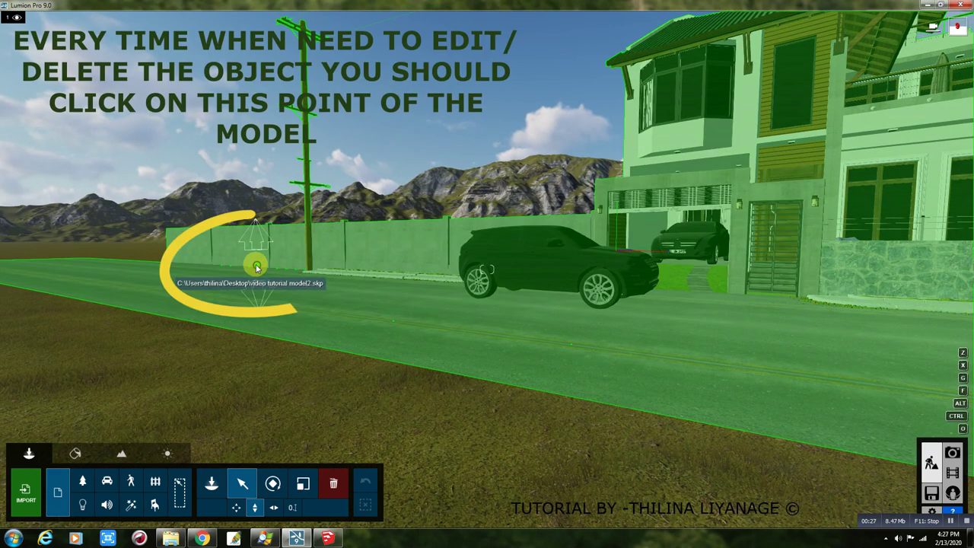
click(256, 265)
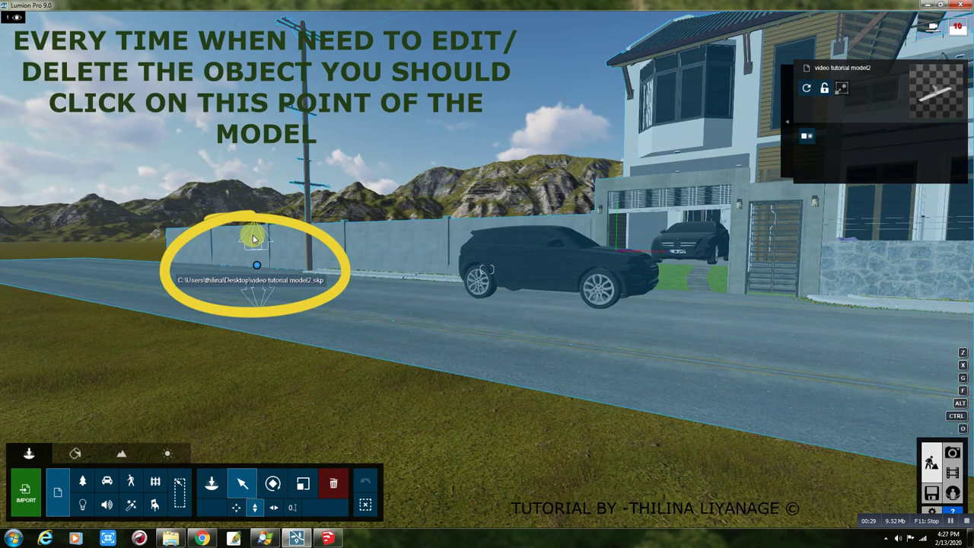
Deselect the model and reposition the camera to face the house head-on.
click(259, 256)
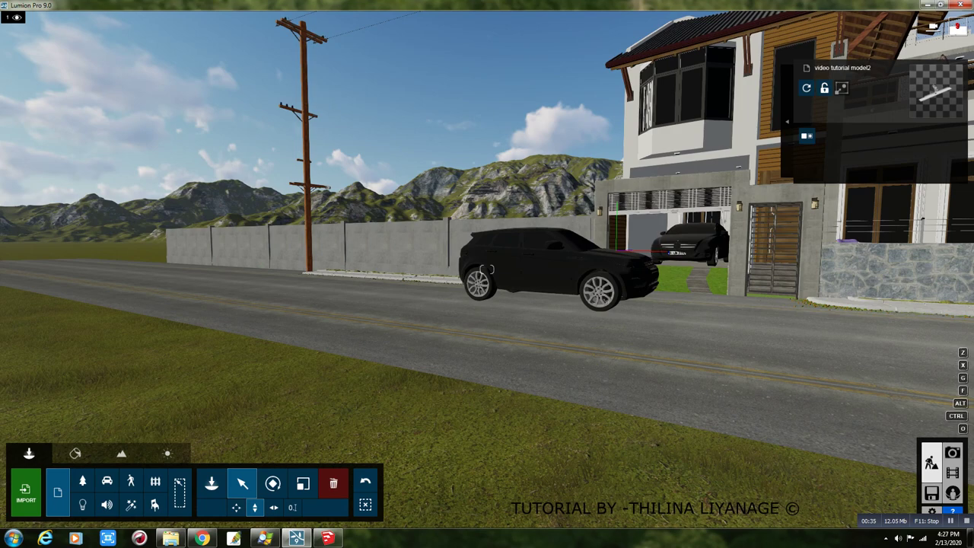
right_drag(404, 329, 426, 329)
scroll(479, 319, up, 3)
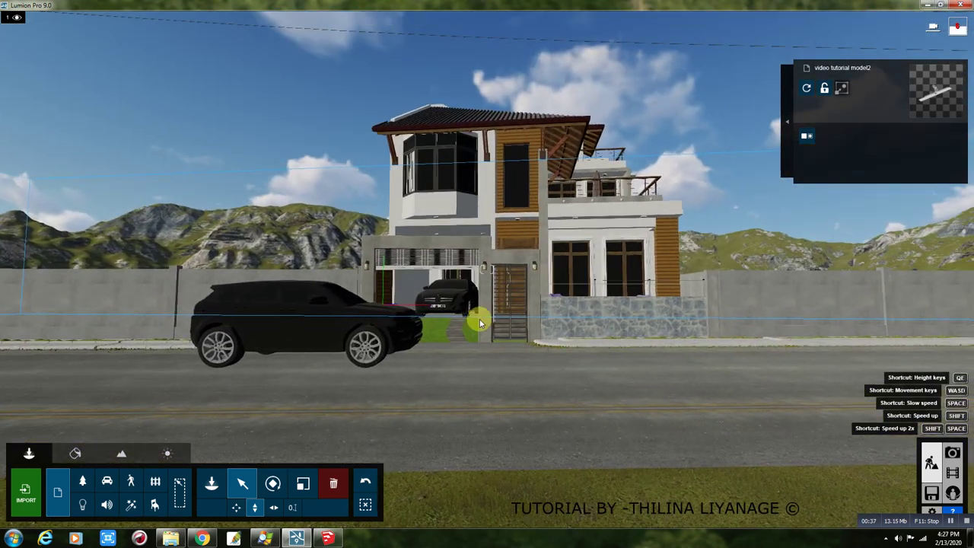
scroll(481, 327, up, 4)
key(d)
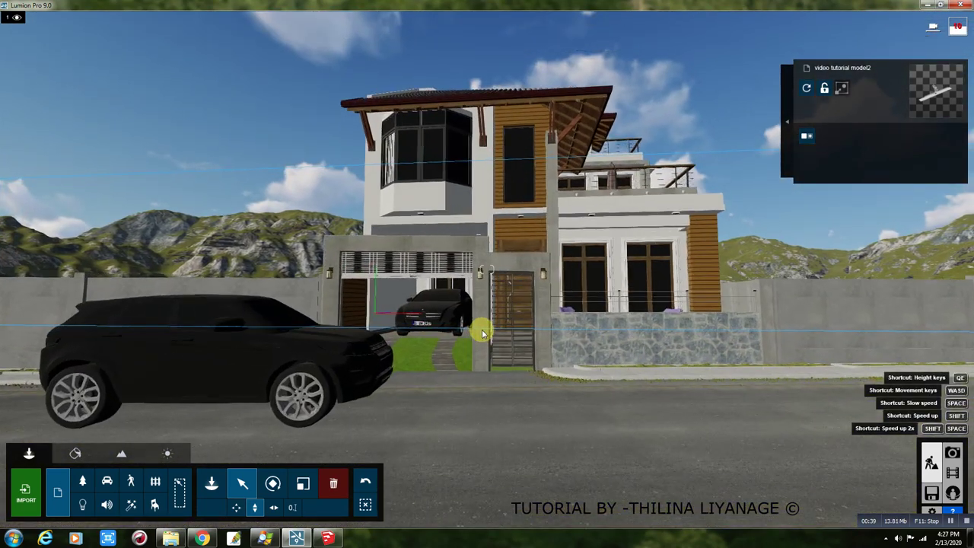
right_drag(480, 335, 480, 323)
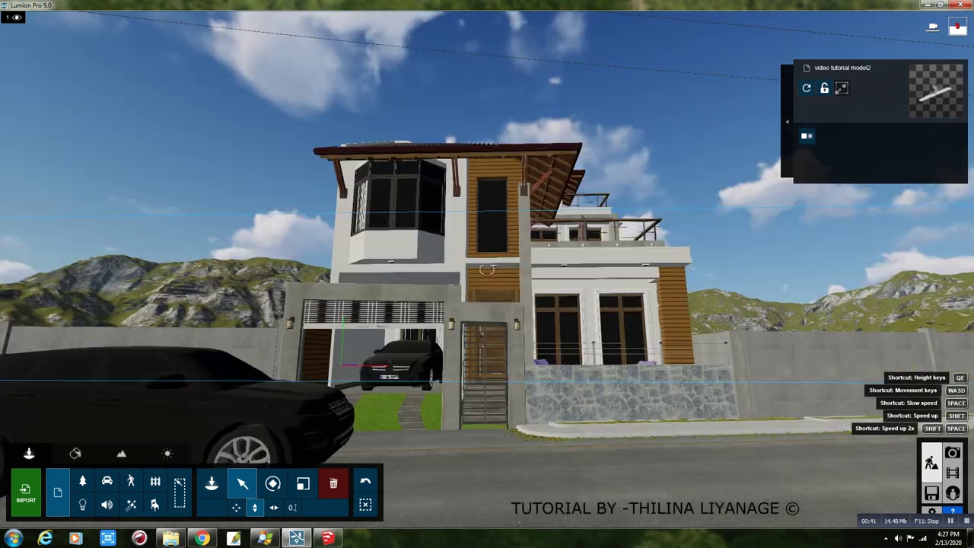
scroll(479, 324, up, 1)
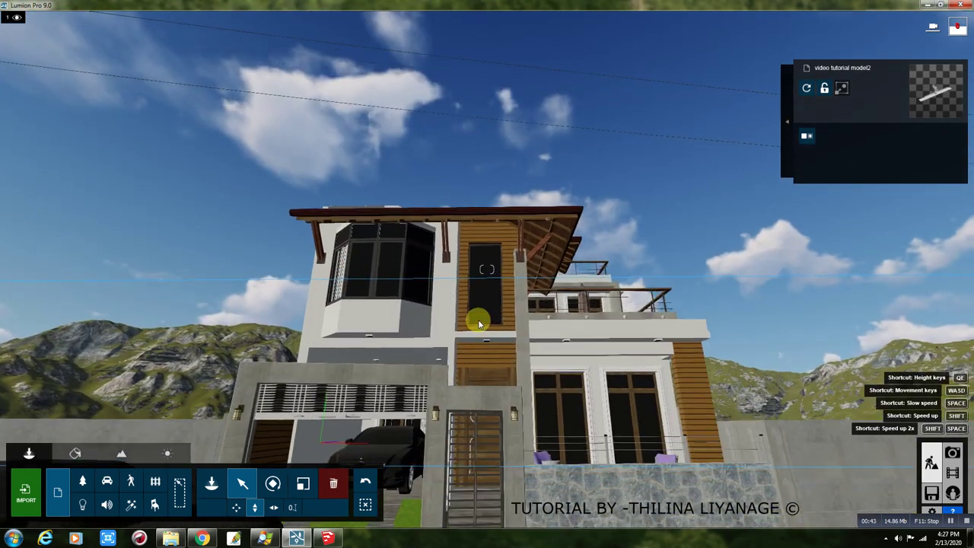
right_drag(479, 323, 477, 342)
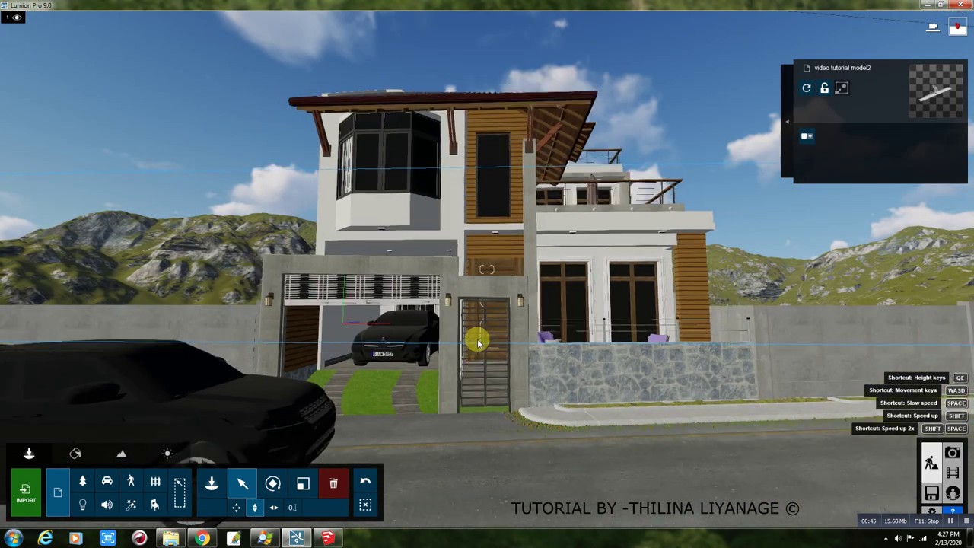
Zoom in closer and select the whole house model.
scroll(478, 342, down, 3)
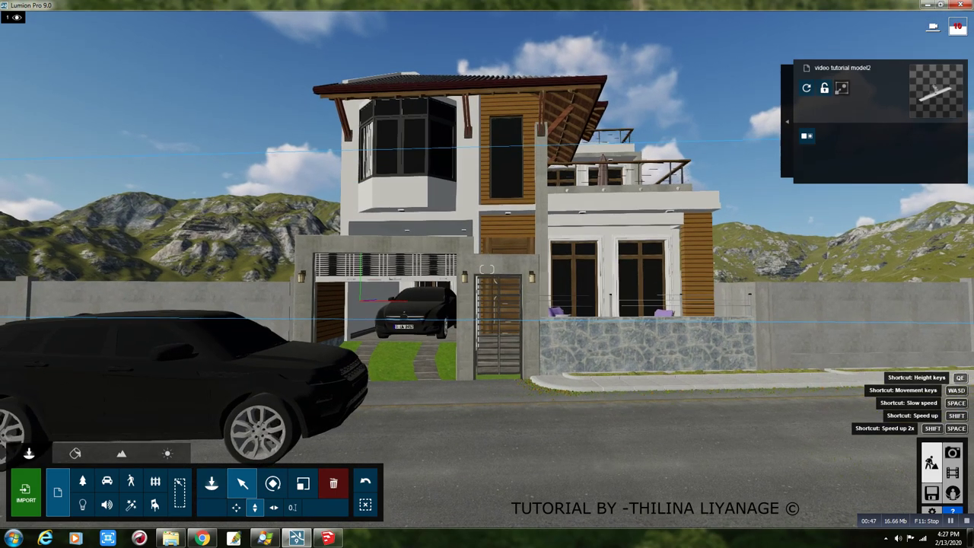
scroll(486, 269, up, 1)
scroll(486, 269, up, 1)
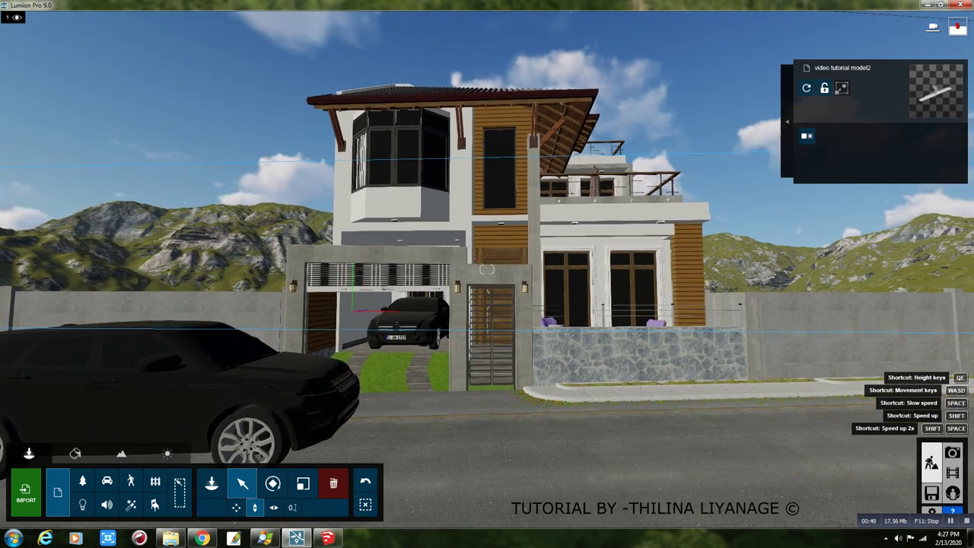
scroll(486, 269, up, 1)
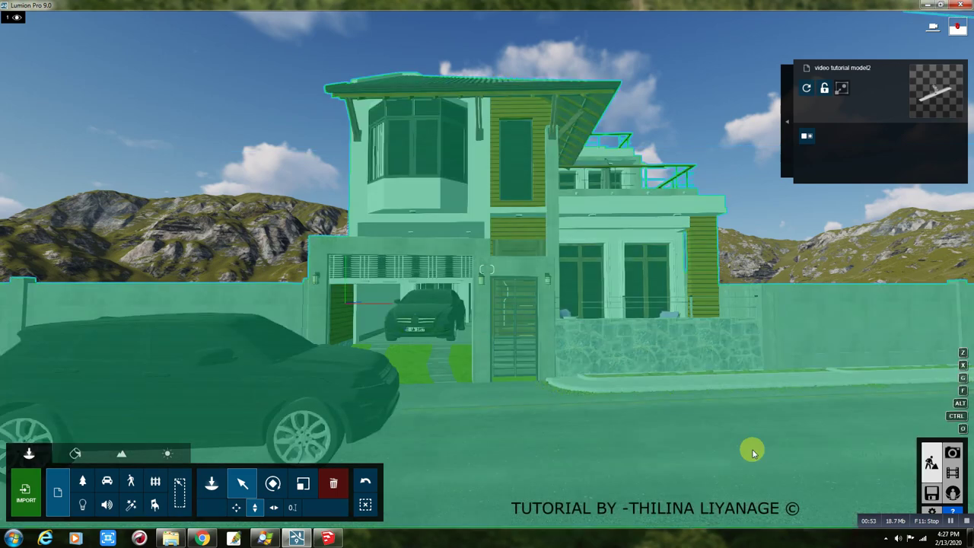
click(750, 449)
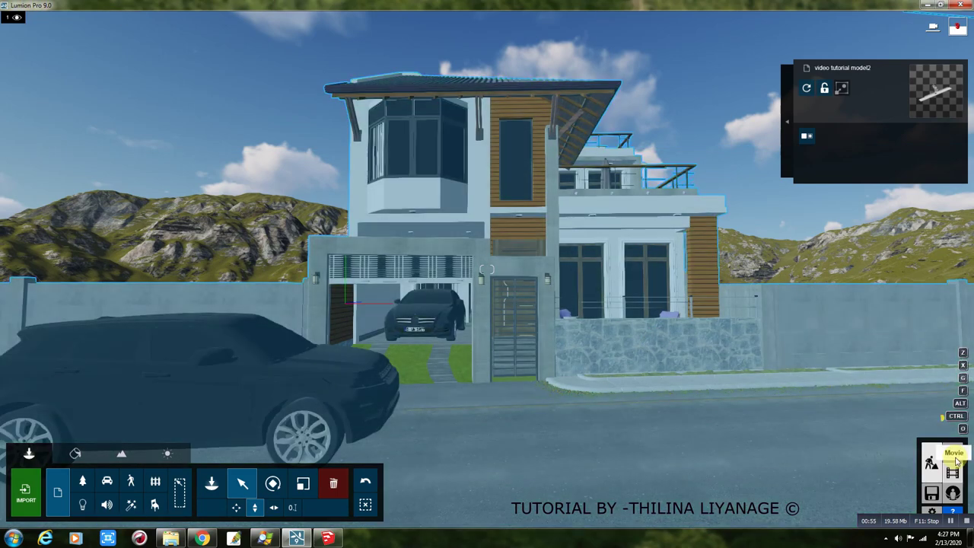
click(953, 454)
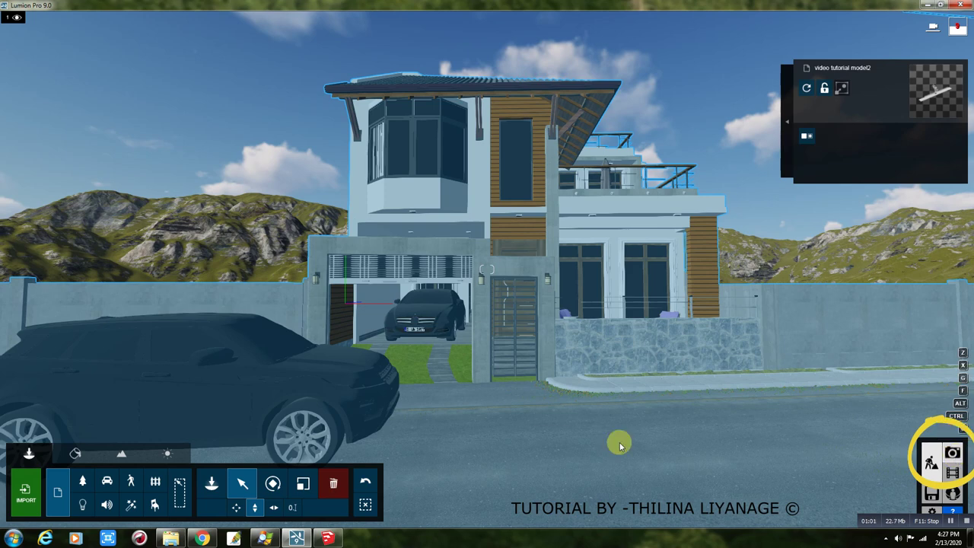
In Photo mode, save the street-front view of the house and black car as photo 1.
click(952, 459)
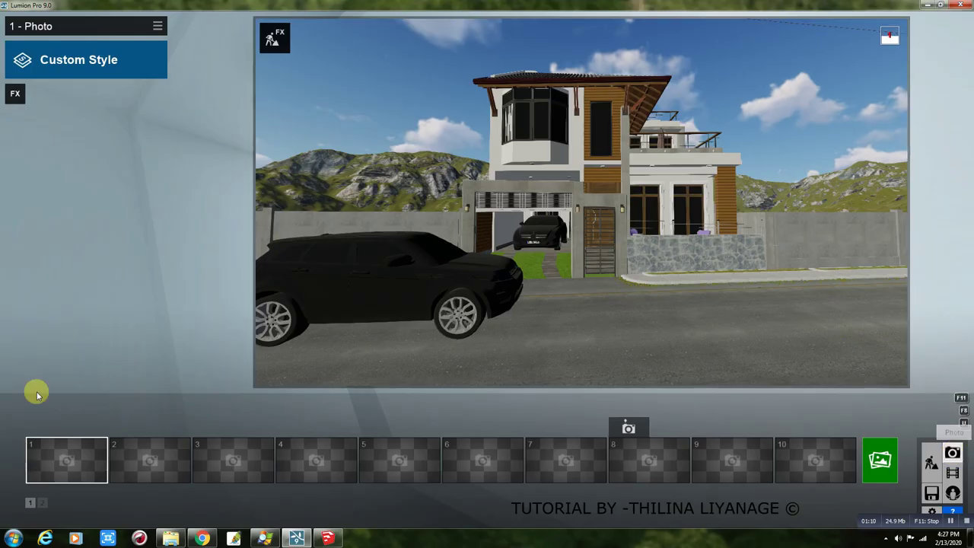
mouse_move(67, 459)
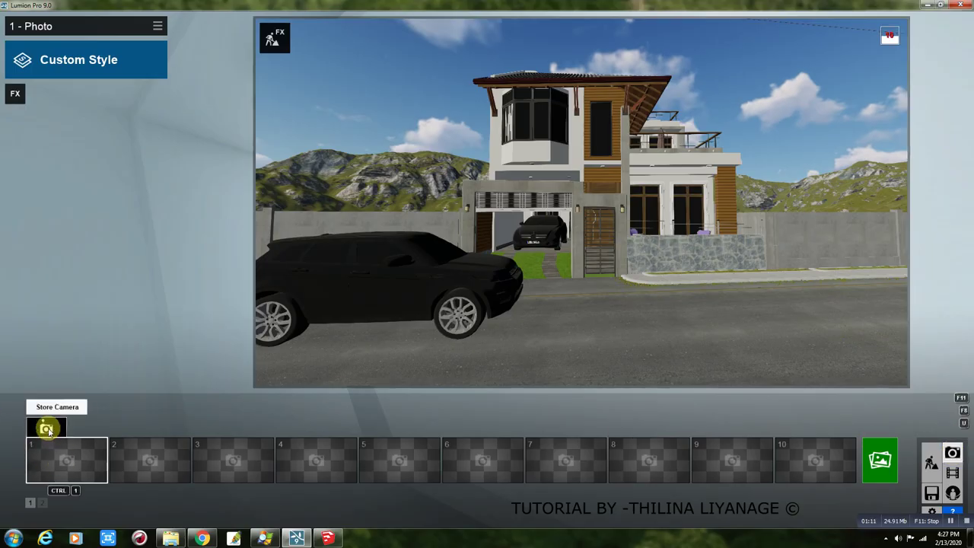
click(48, 430)
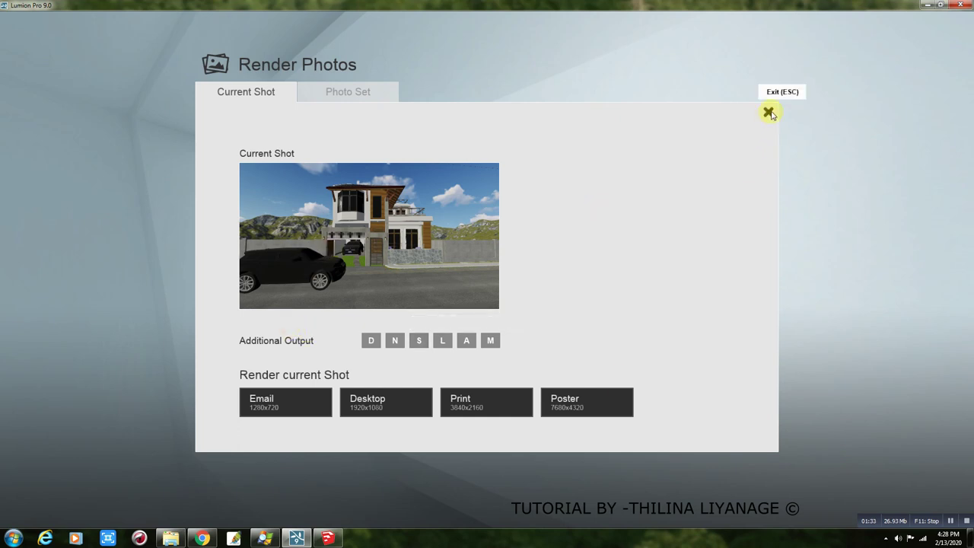
click(769, 112)
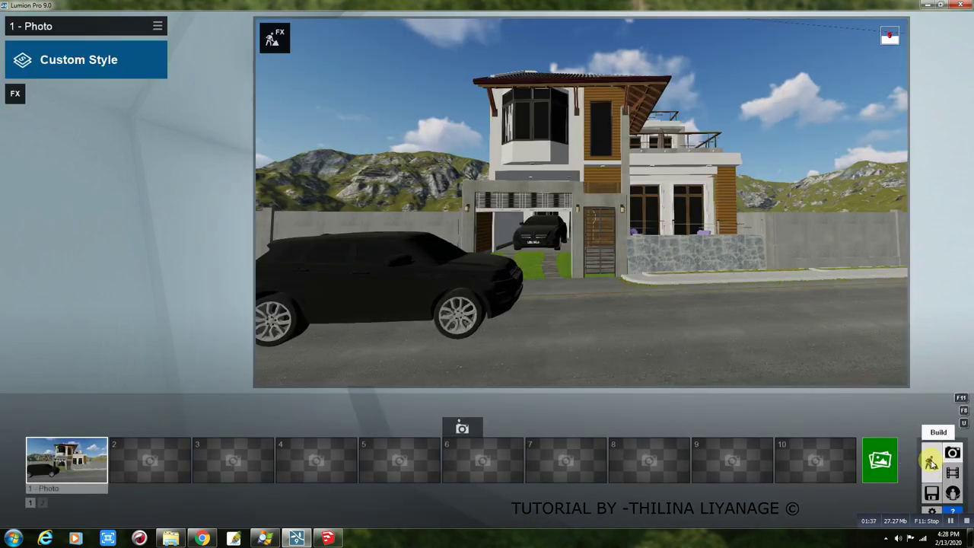
Give the house windows Glass Advanced with reflectivity 2.0, then select the car body.
click(930, 461)
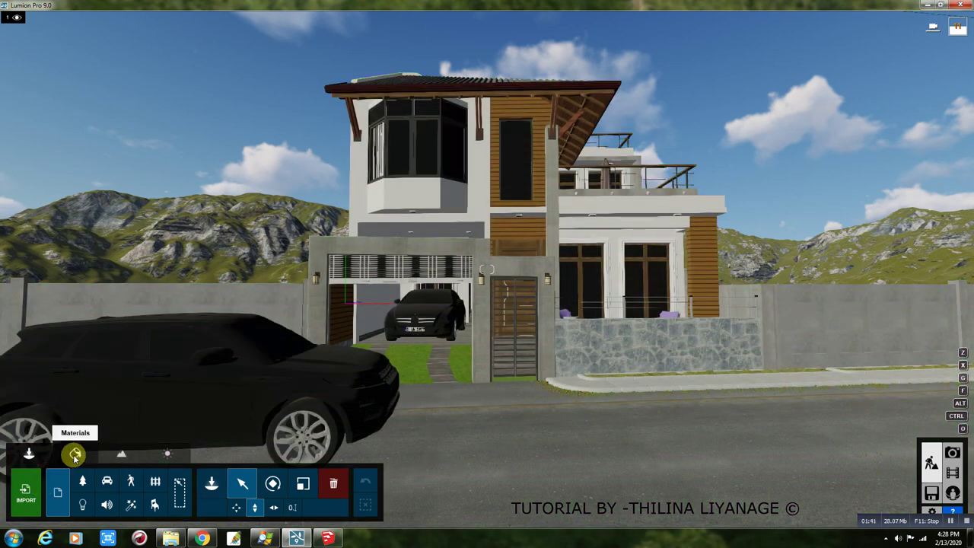
click(74, 455)
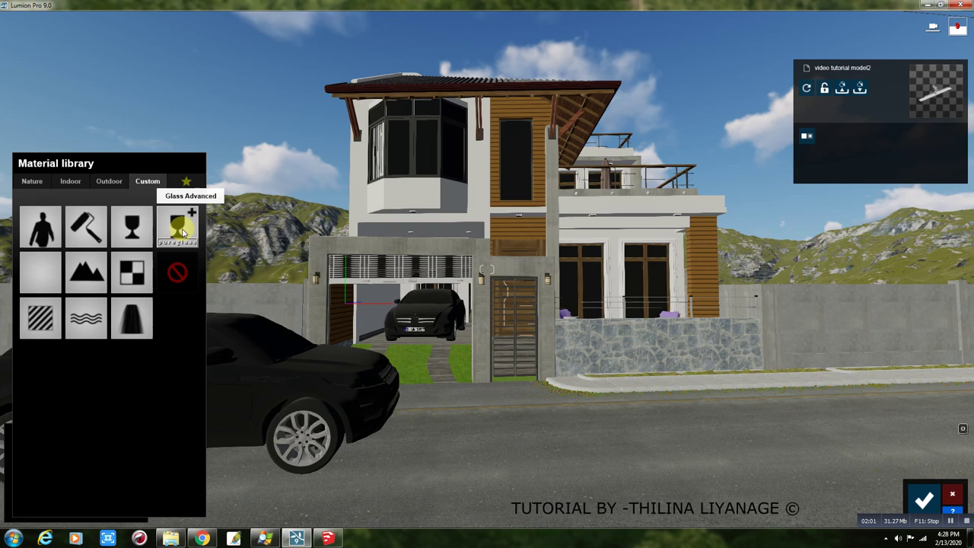
click(183, 232)
mouse_move(38, 396)
mouse_down()
mouse_move(142, 397)
mouse_move(81, 400)
mouse_up()
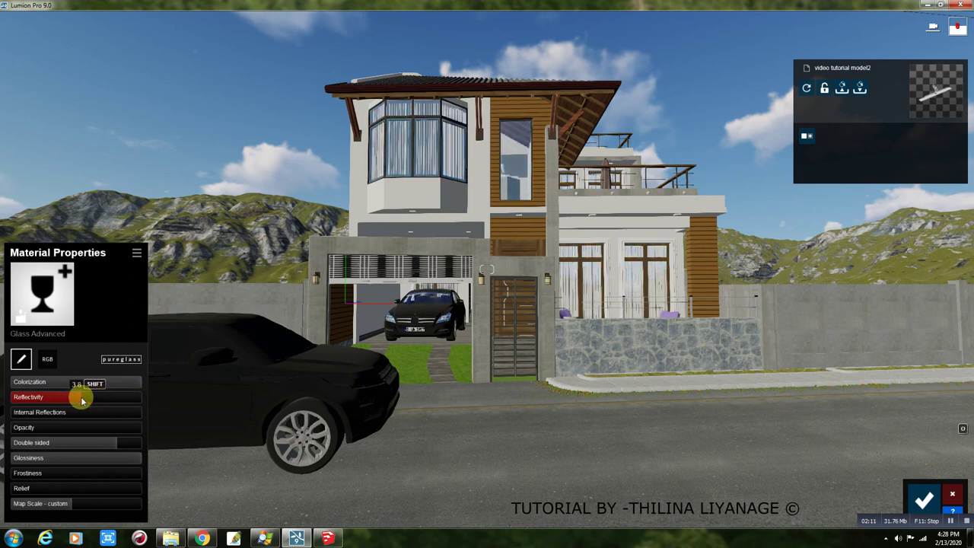
click(315, 383)
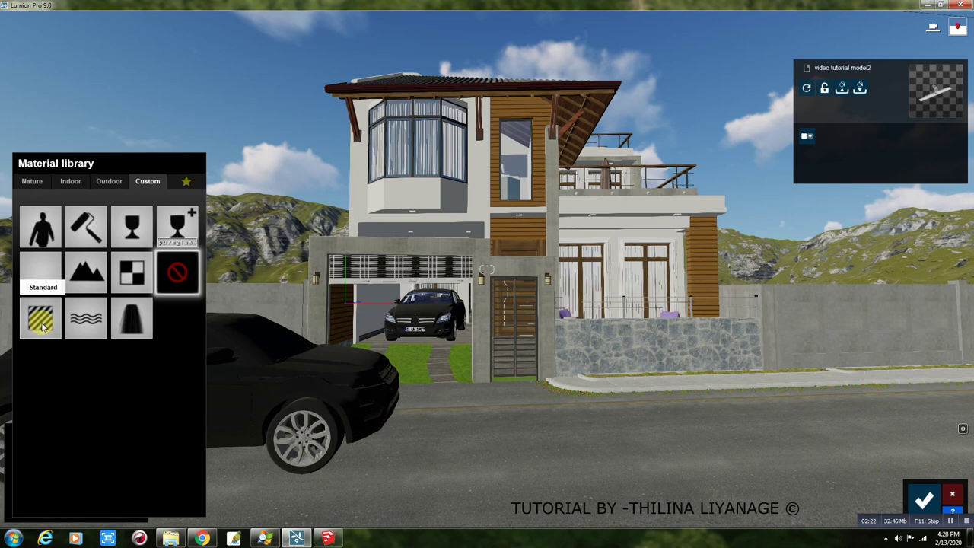
Make the car body an orange Standard material with slightly lower reflectivity, then pick the rims.
click(43, 325)
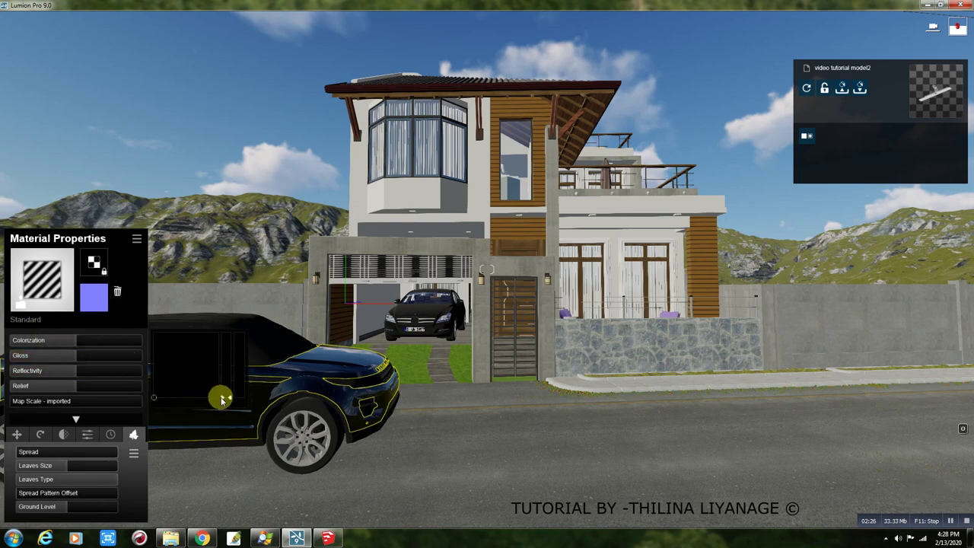
mouse_move(230, 395)
mouse_down()
mouse_move(228, 359)
mouse_move(169, 353)
mouse_move(154, 337)
mouse_move(159, 365)
mouse_move(157, 348)
mouse_up()
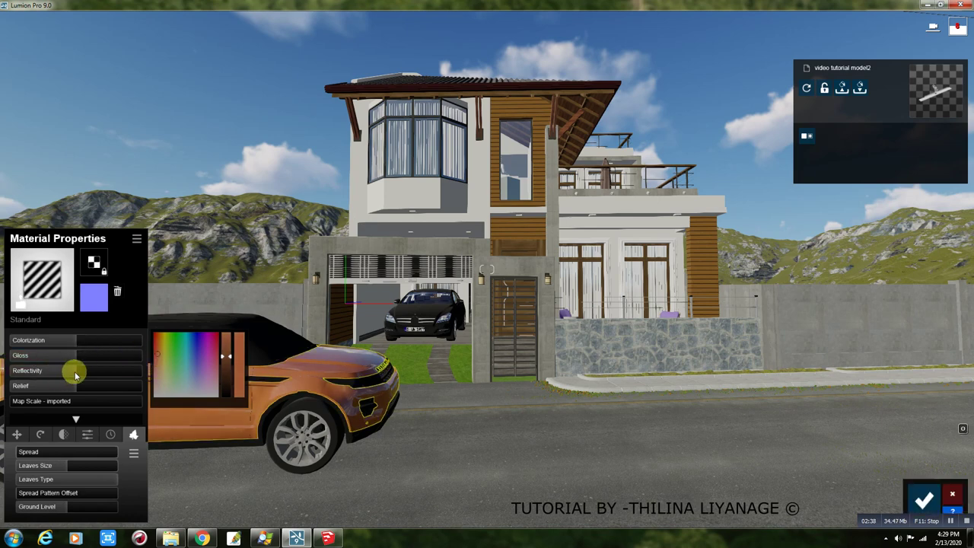
drag(63, 374, 63, 374)
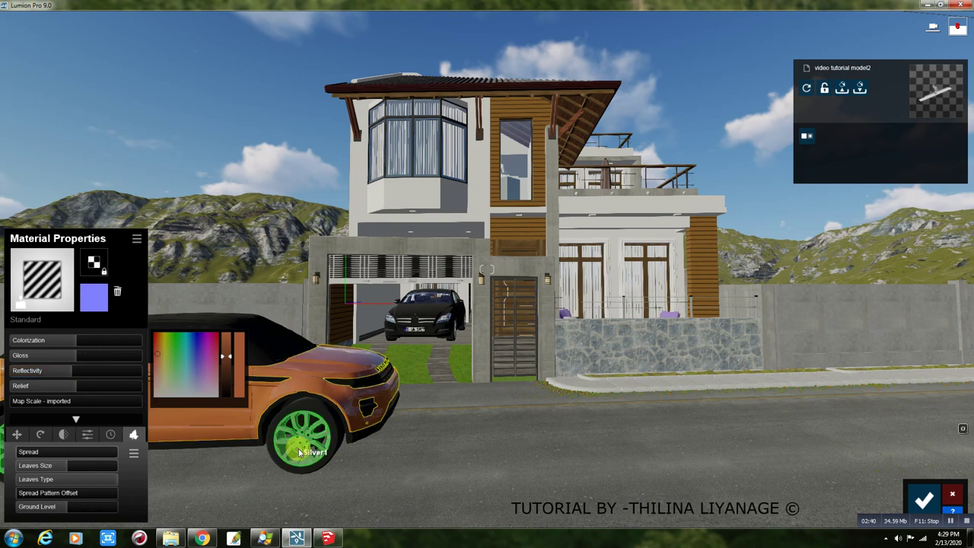
click(303, 448)
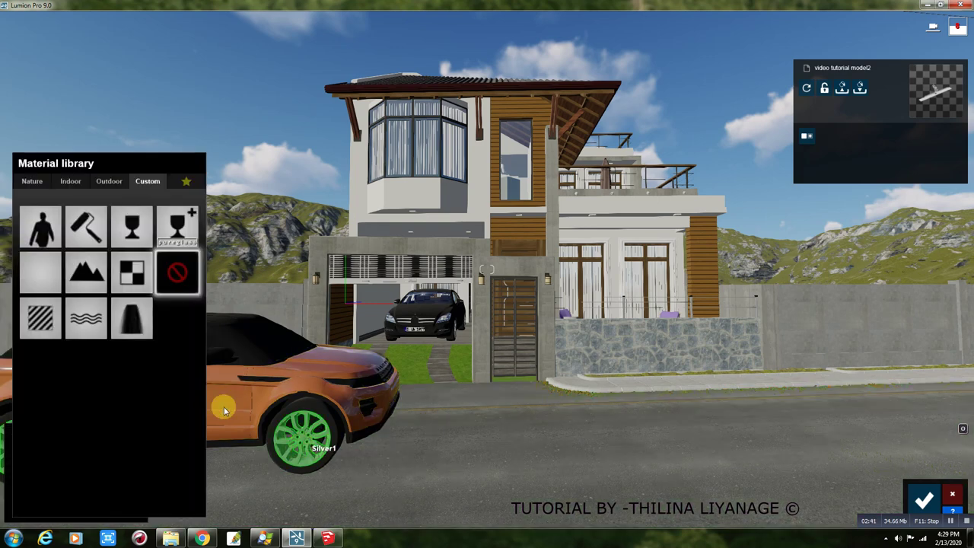
Apply an Indoor Metal material to the car's wheel rims.
click(45, 325)
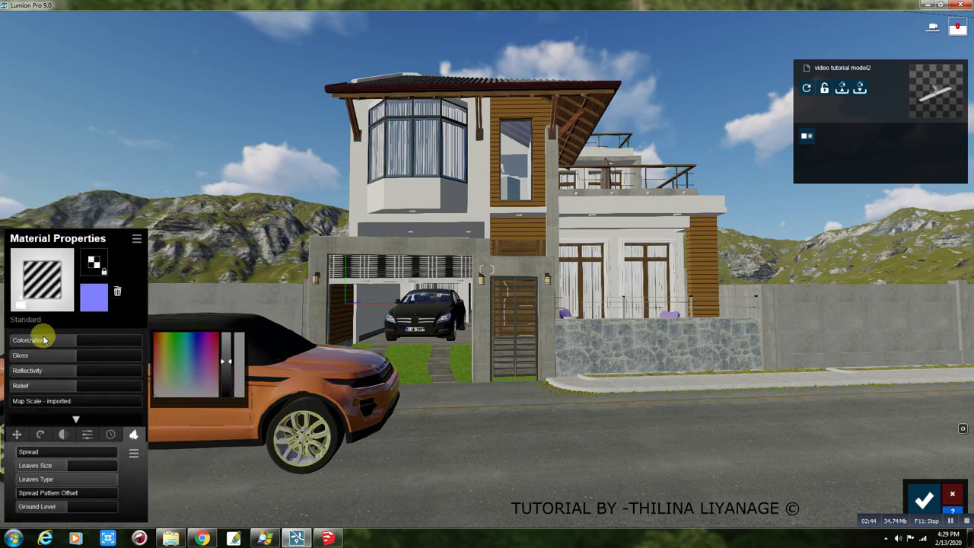
click(21, 302)
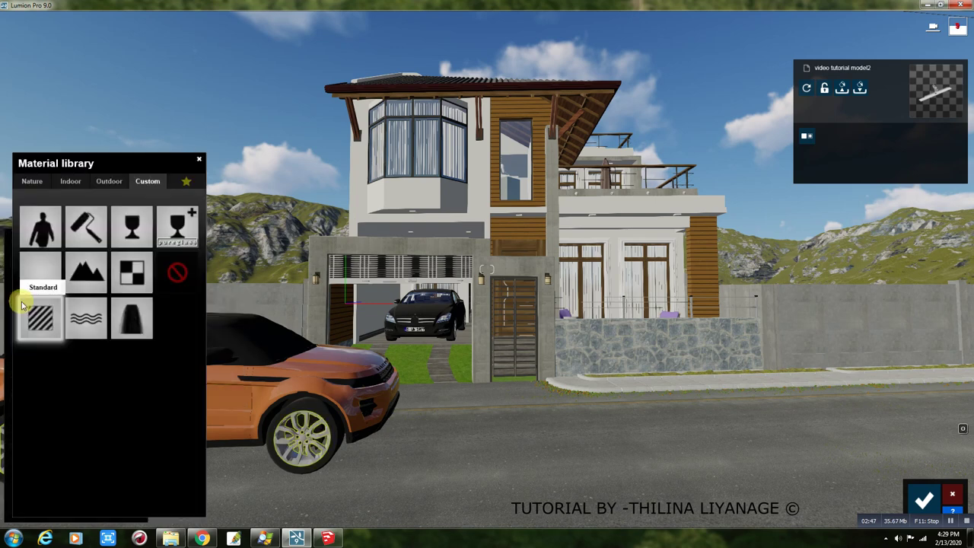
click(69, 185)
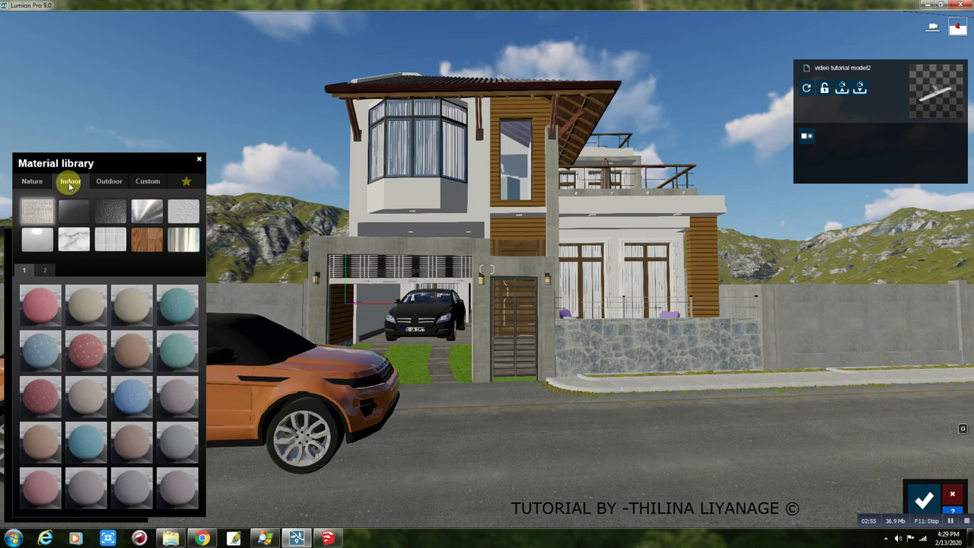
click(153, 220)
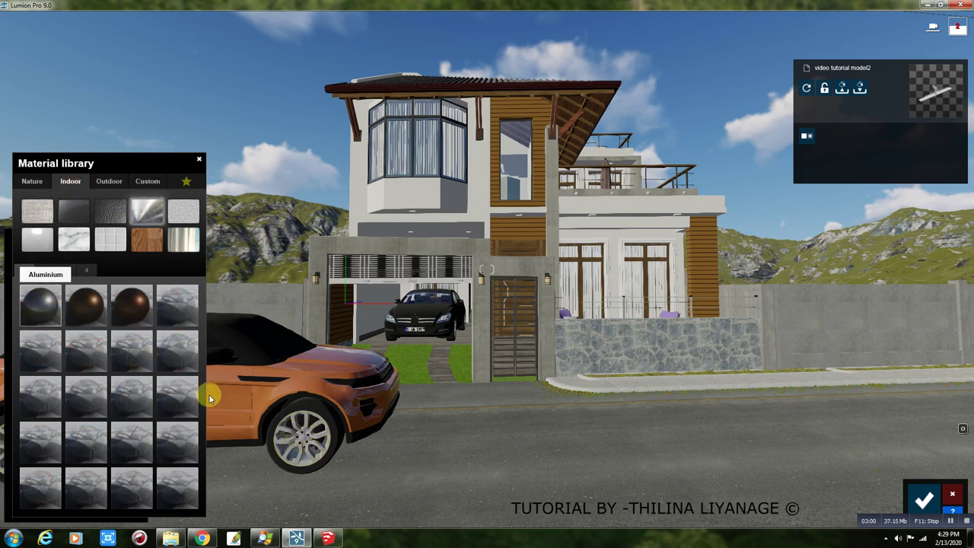
Give the tyre a dark Indoor Leather material and the headlight glass Glass Advanced.
click(299, 411)
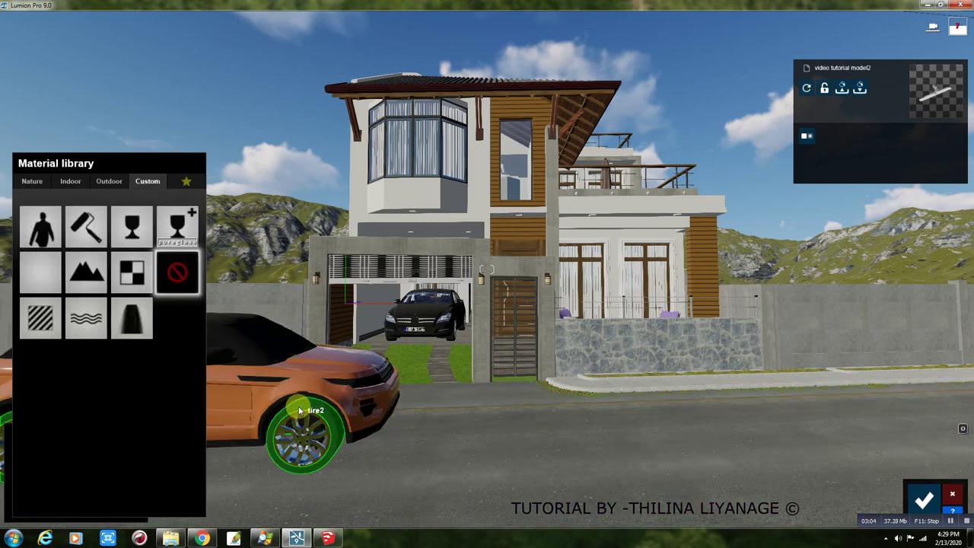
click(48, 332)
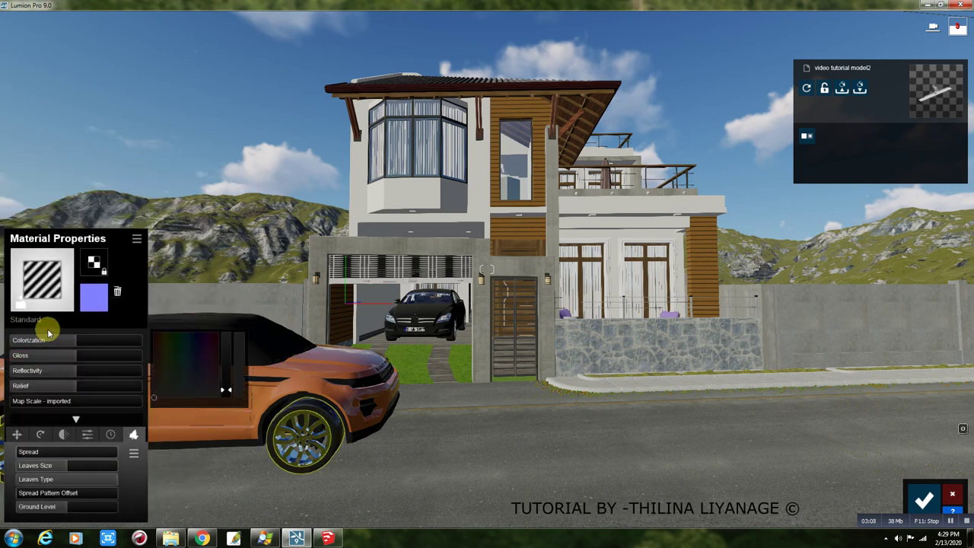
click(21, 304)
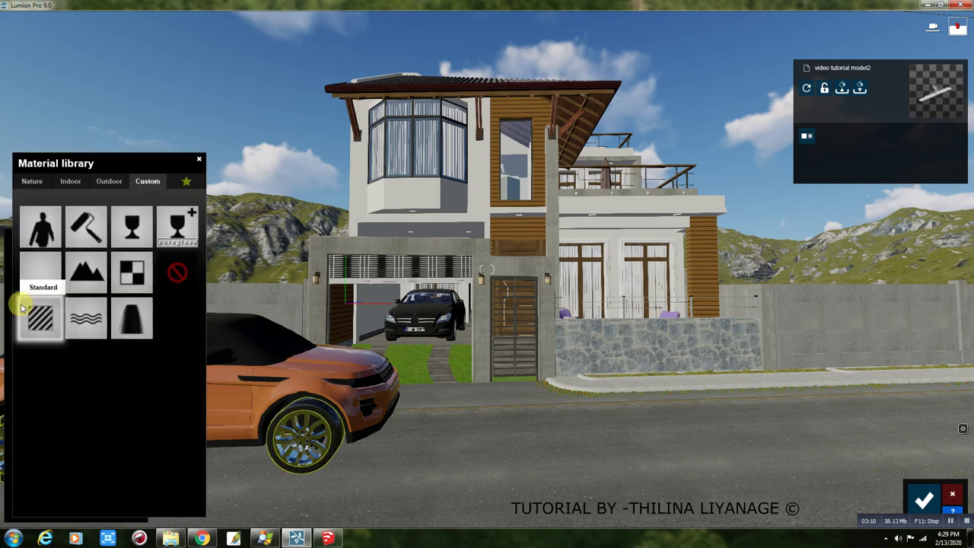
click(70, 180)
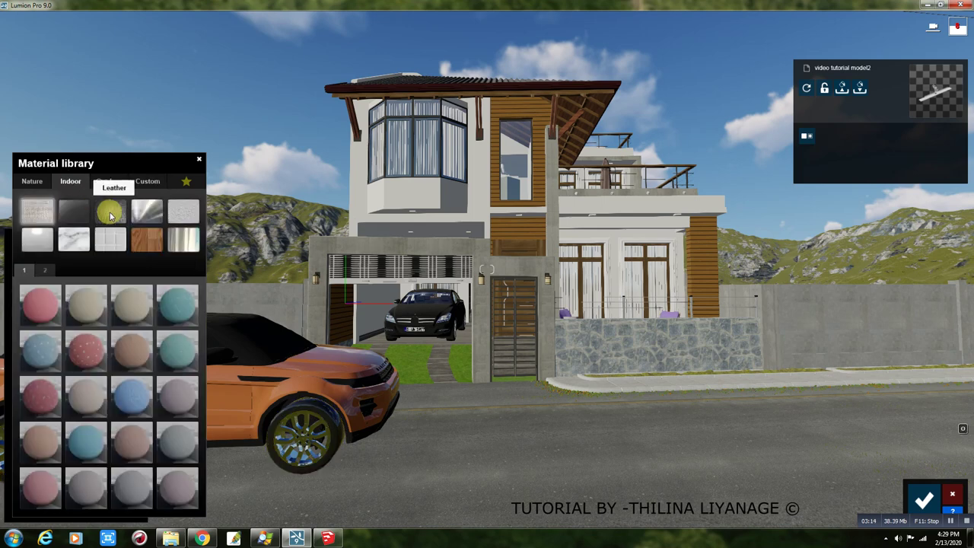
click(110, 216)
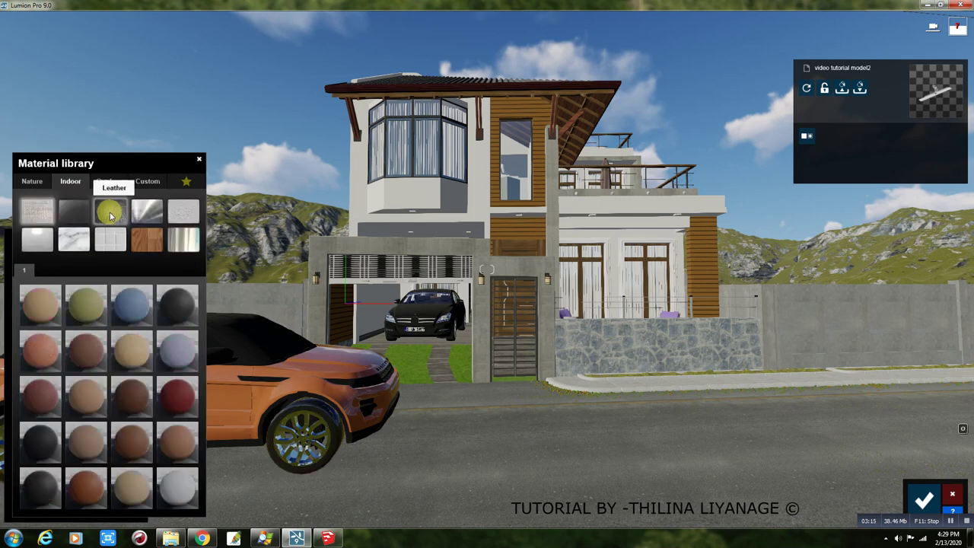
click(191, 304)
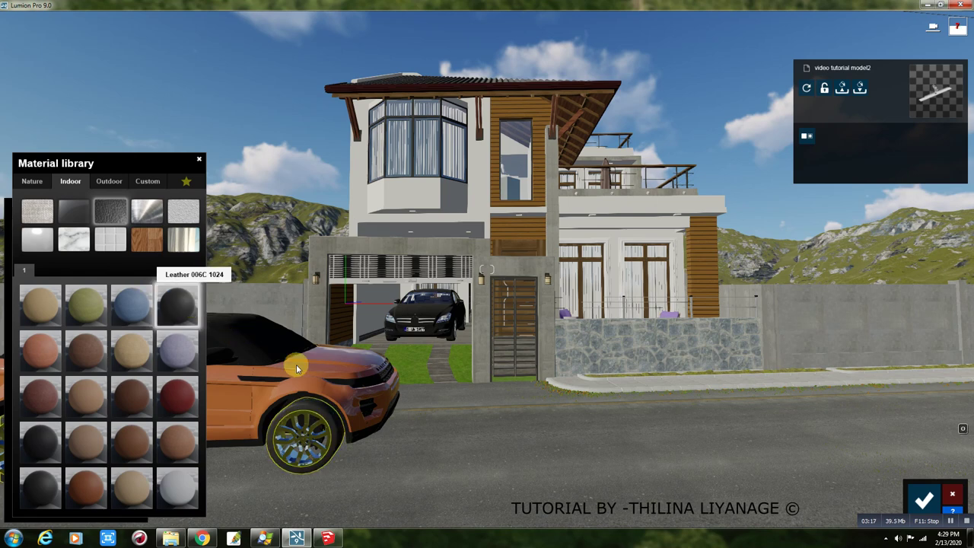
click(364, 386)
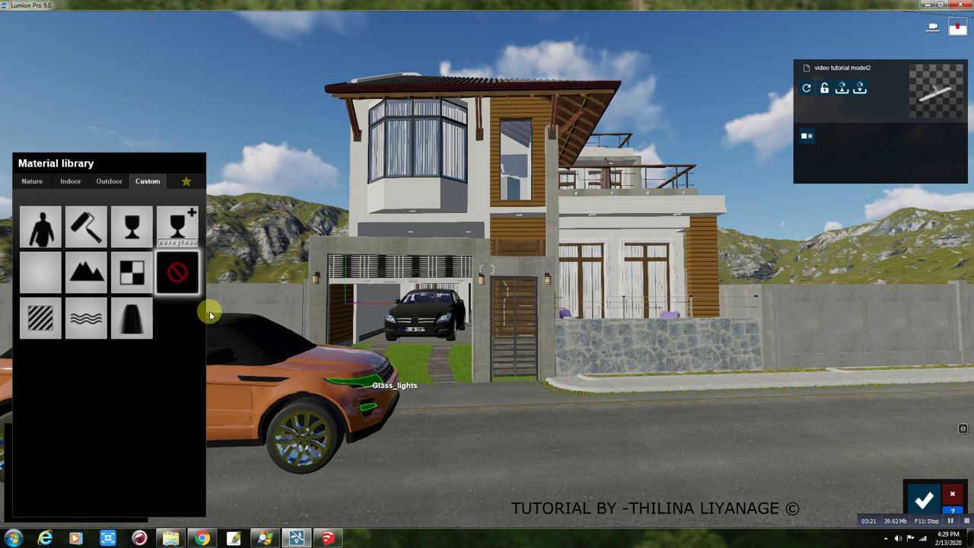
click(176, 223)
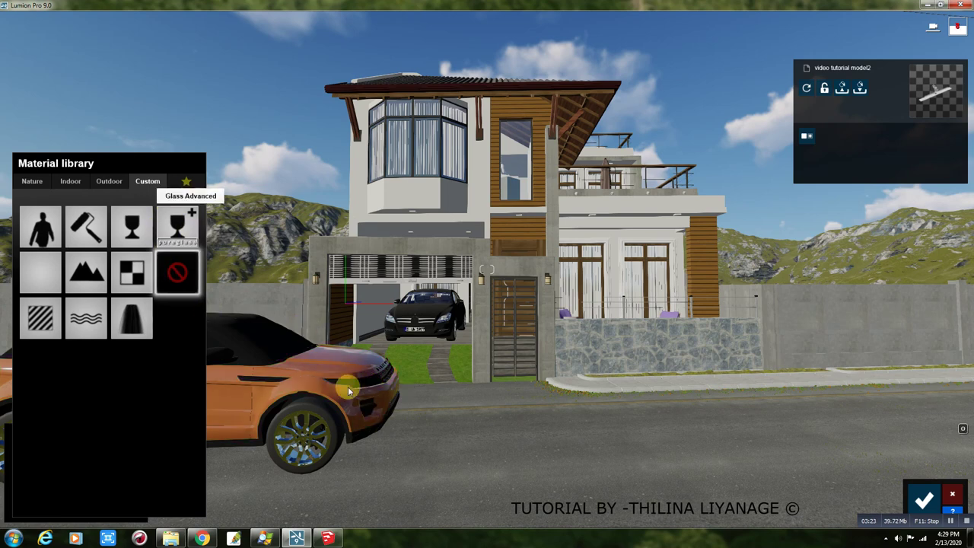
Give the car windows Glass Advanced and lower the orange car material's reflectivity to 0.7.
click(381, 421)
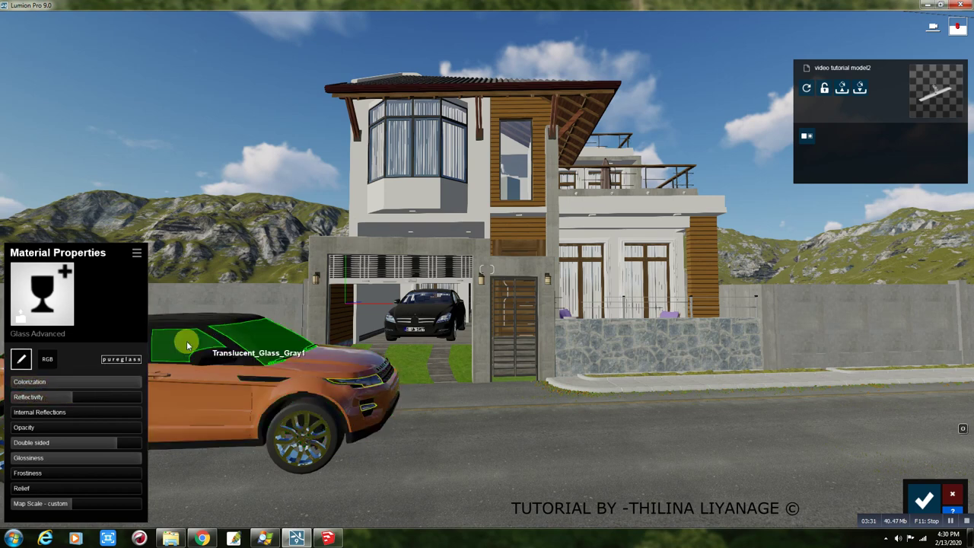
click(280, 339)
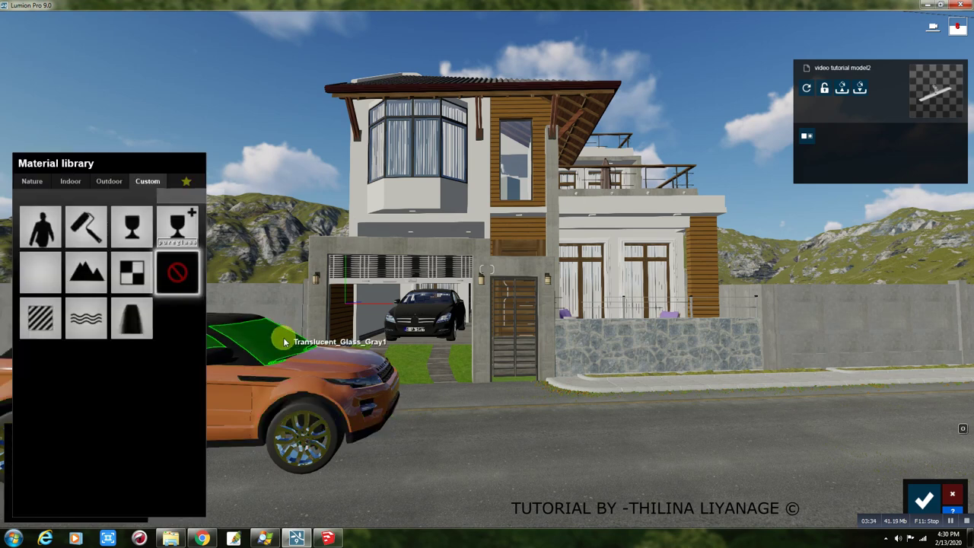
click(177, 226)
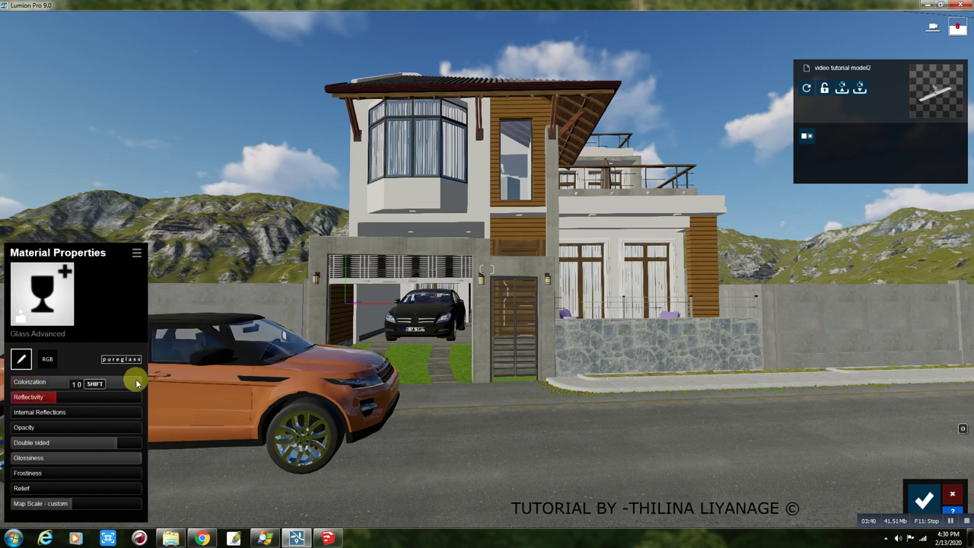
click(214, 359)
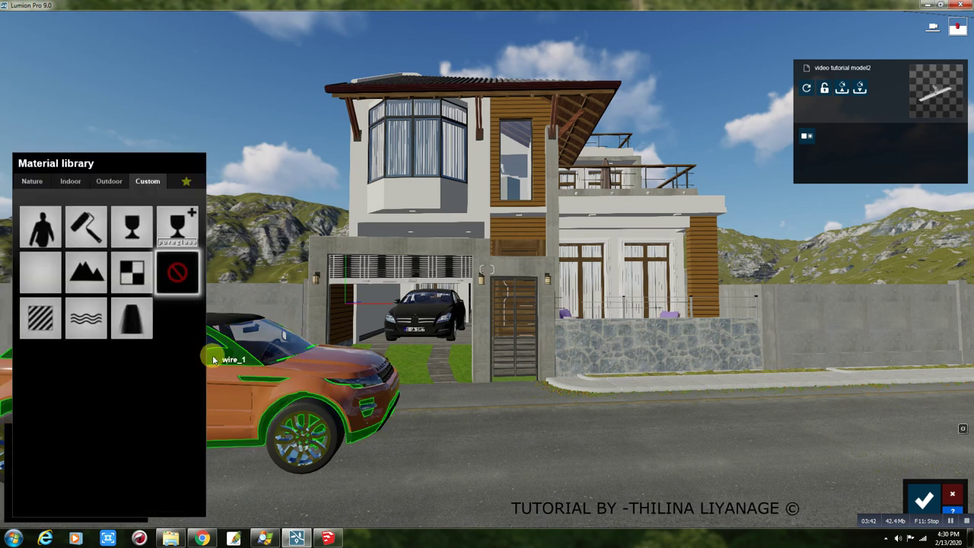
click(39, 320)
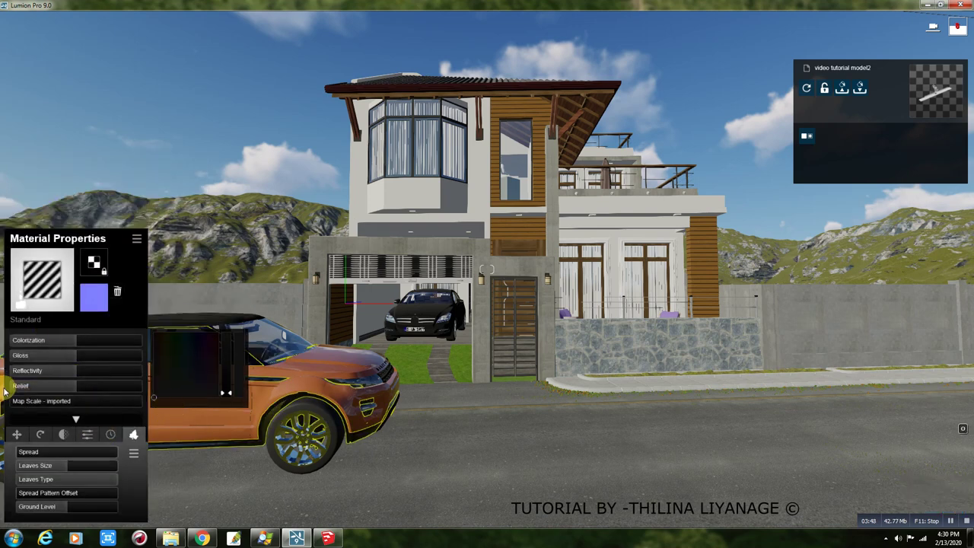
drag(74, 365, 58, 370)
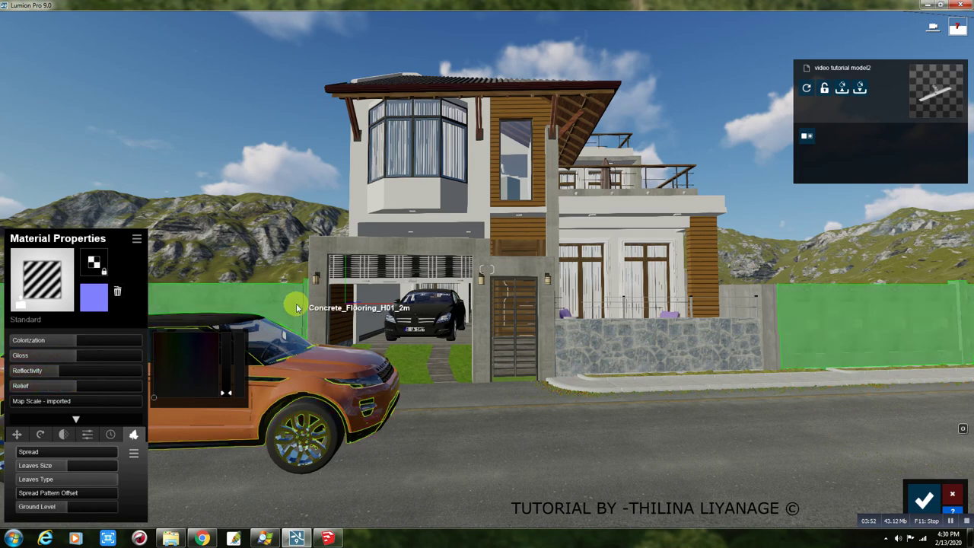
Turn the view toward the house and garage and pick the garage car's body.
right_drag(678, 425, 578, 425)
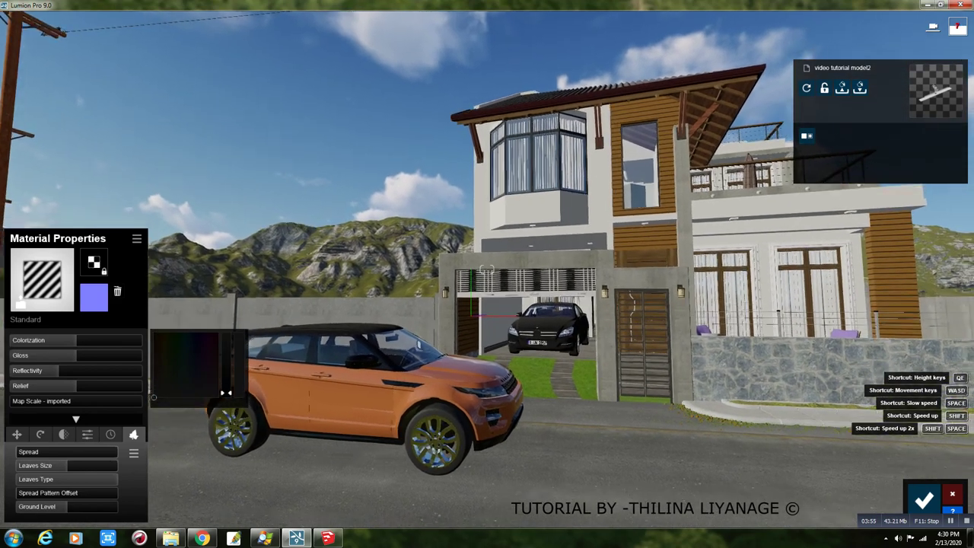
right_drag(579, 425, 583, 423)
click(556, 323)
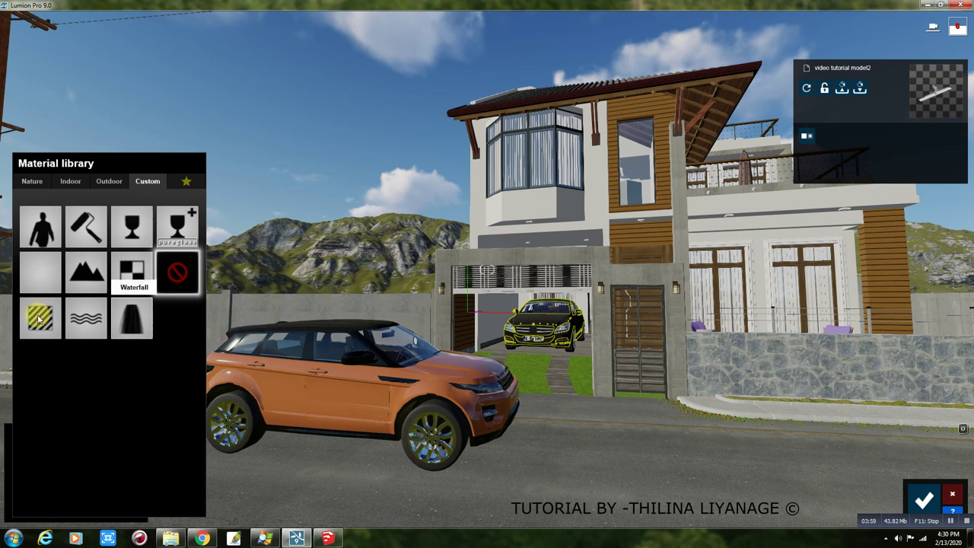
Give the garage car body a white Standard material and move closer.
click(38, 319)
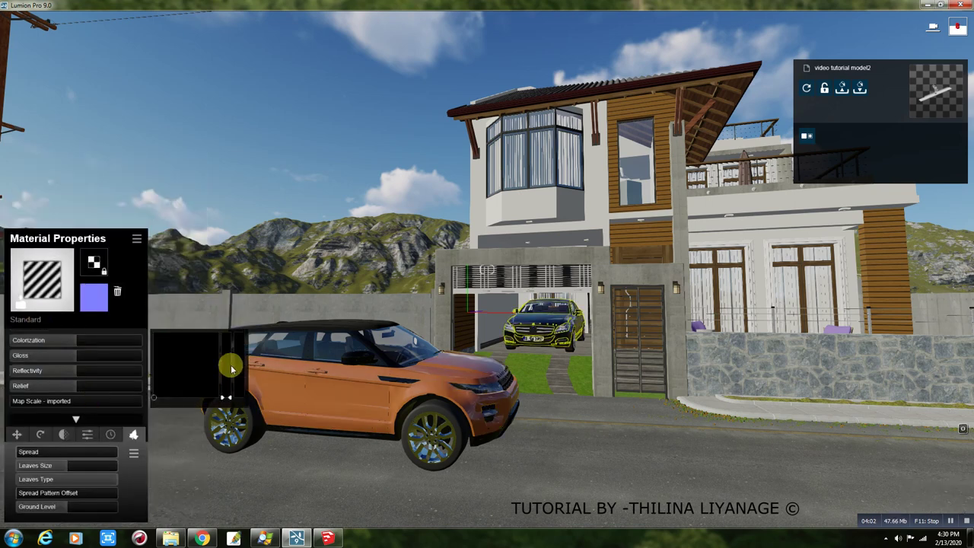
drag(230, 365, 226, 335)
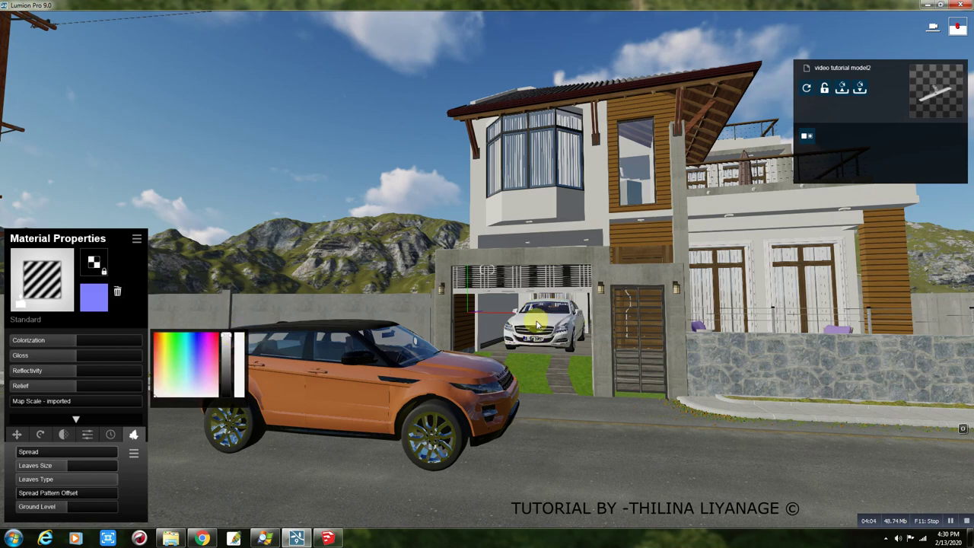
scroll(540, 334, up, 5)
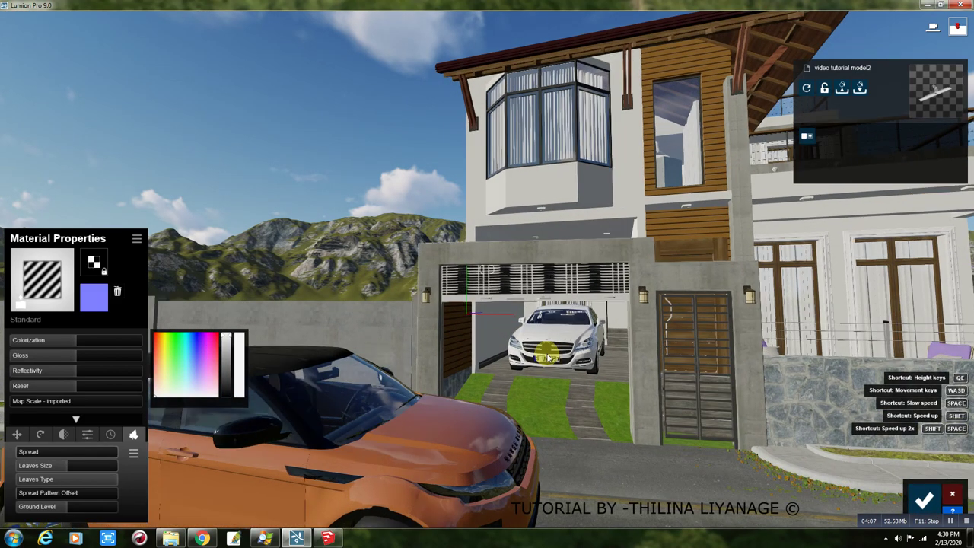
scroll(546, 356, up, 3)
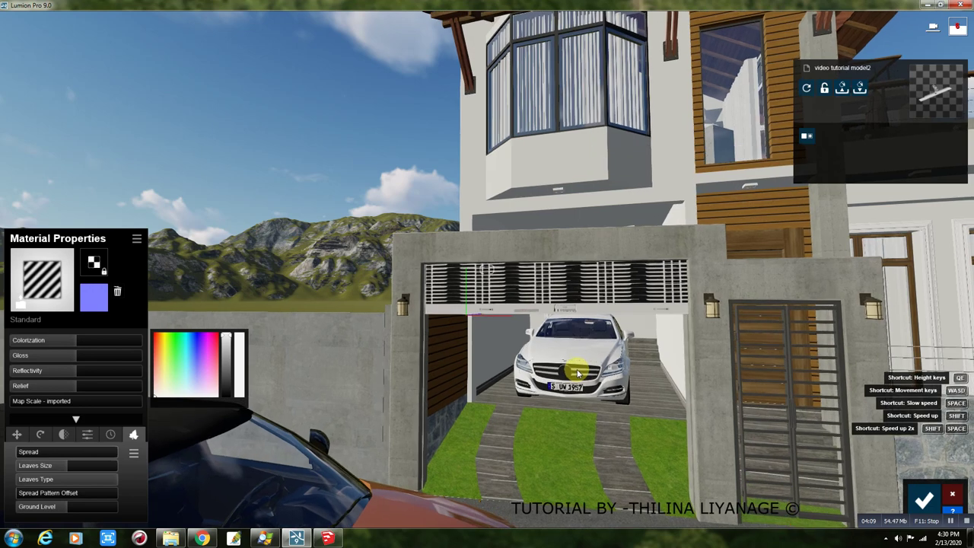
Give the grille a Standard material with maximum gloss and reflectivity 1.8, then pick the glass.
click(578, 373)
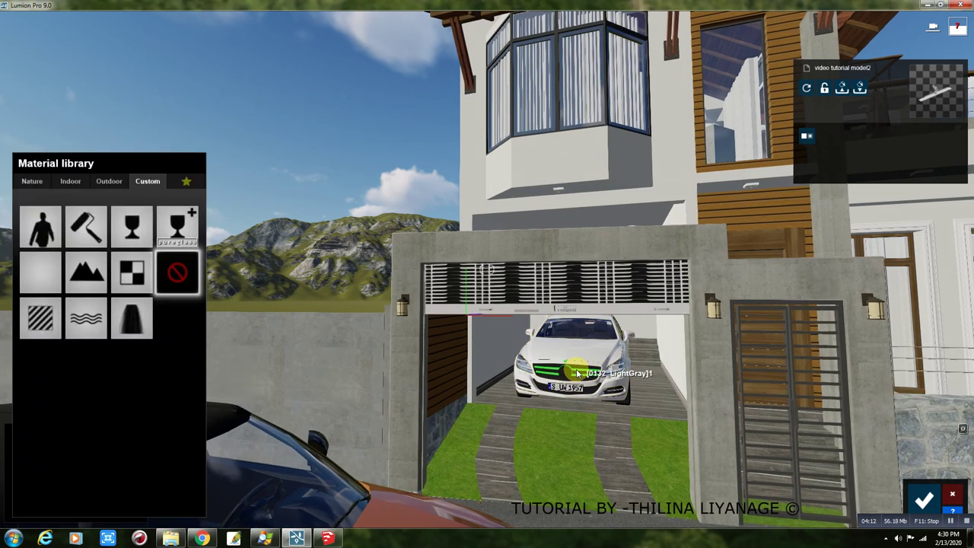
click(36, 318)
drag(45, 354, 147, 357)
click(95, 384)
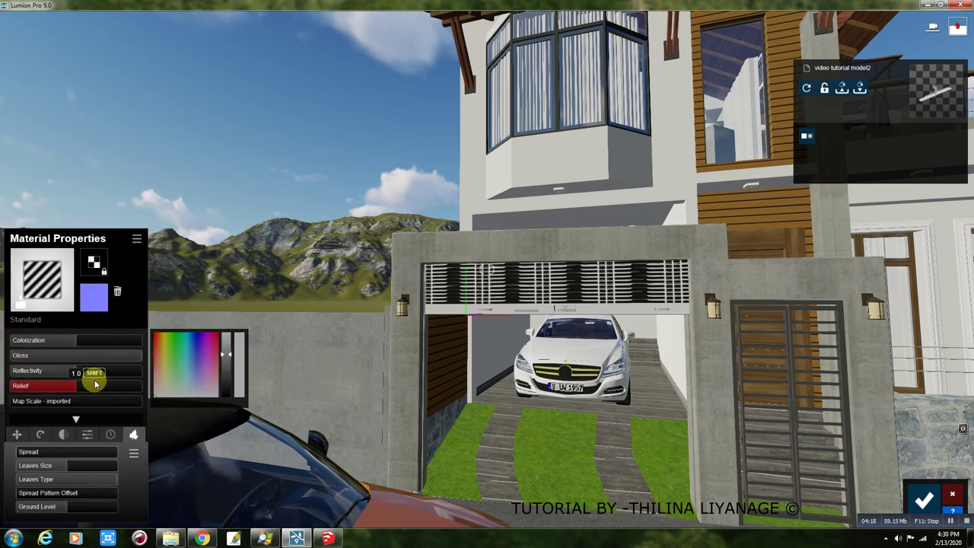
click(133, 373)
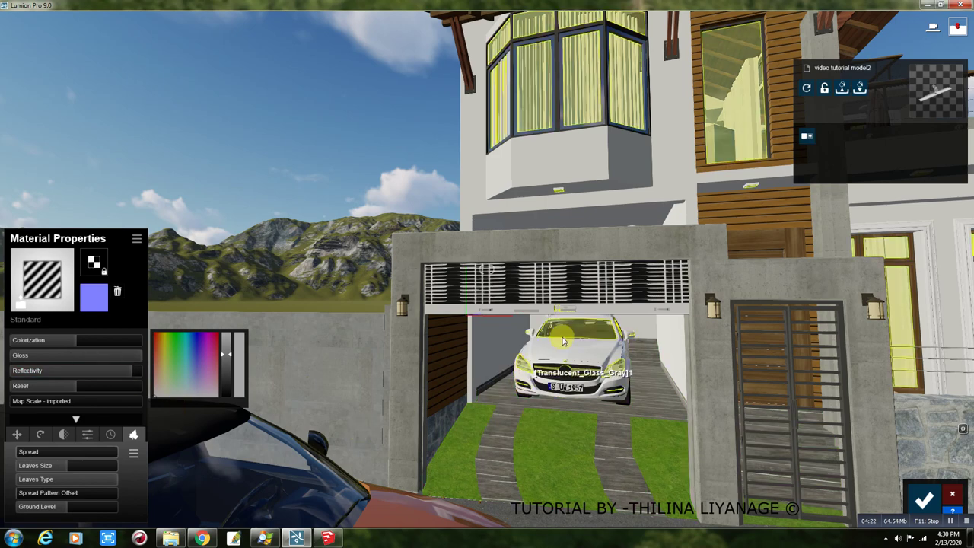
click(624, 405)
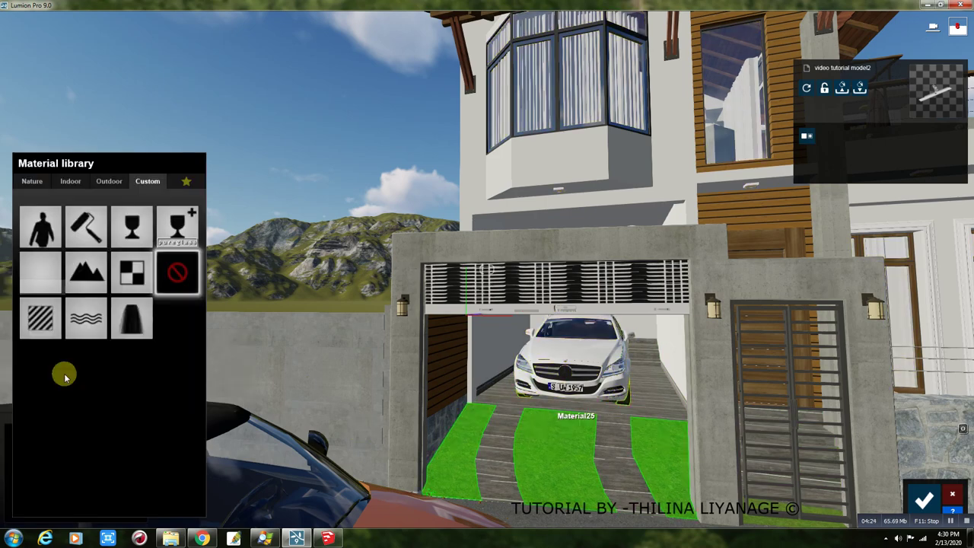
Give the car glass a Standard material, then try the black Indoor Leather material.
click(42, 321)
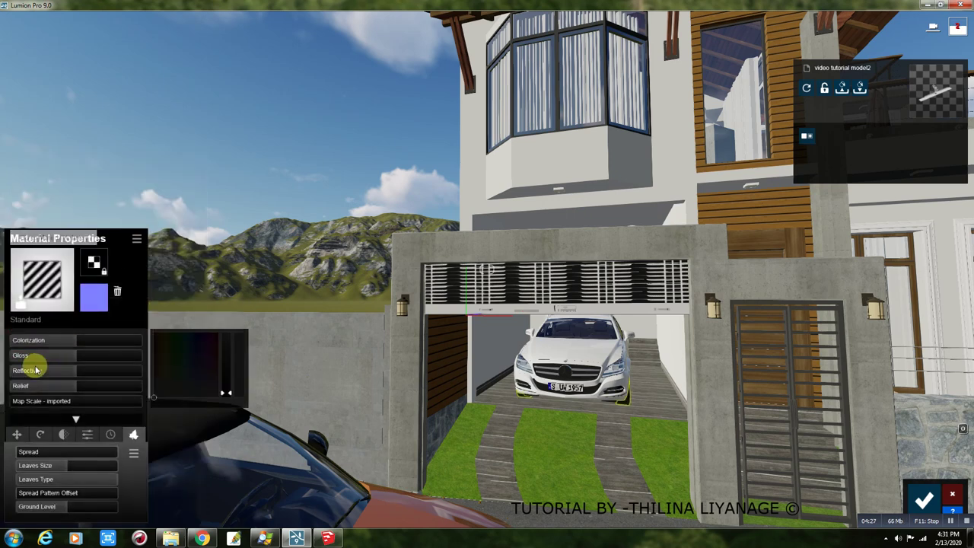
click(18, 305)
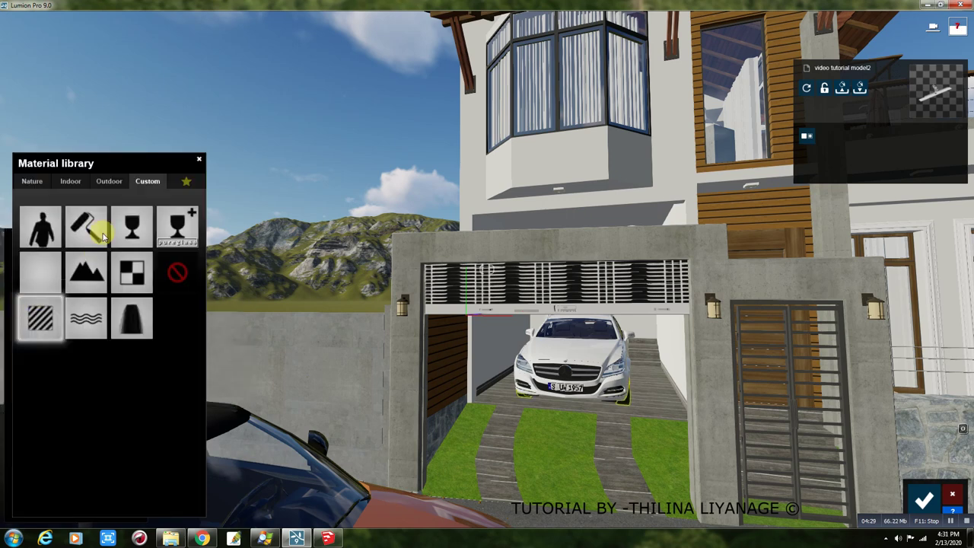
click(70, 183)
click(110, 210)
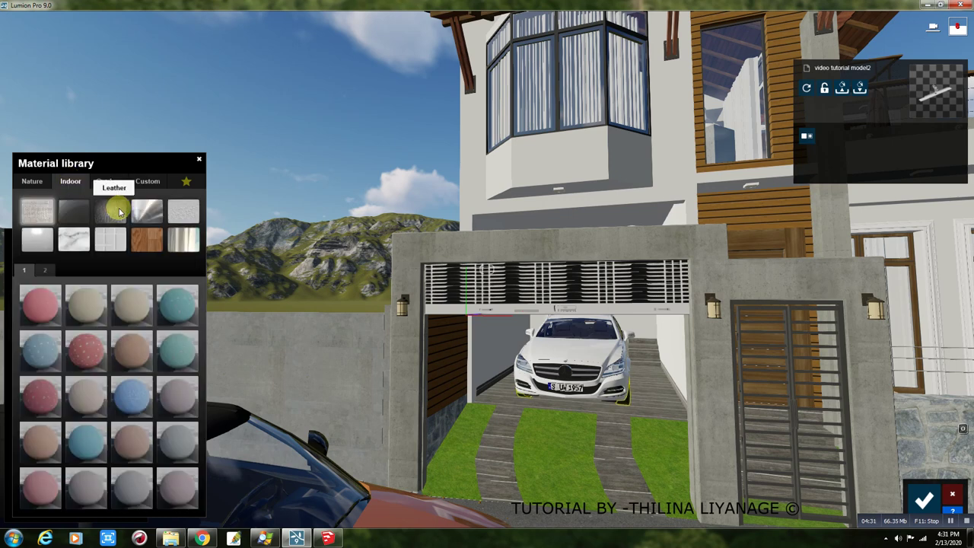
click(176, 305)
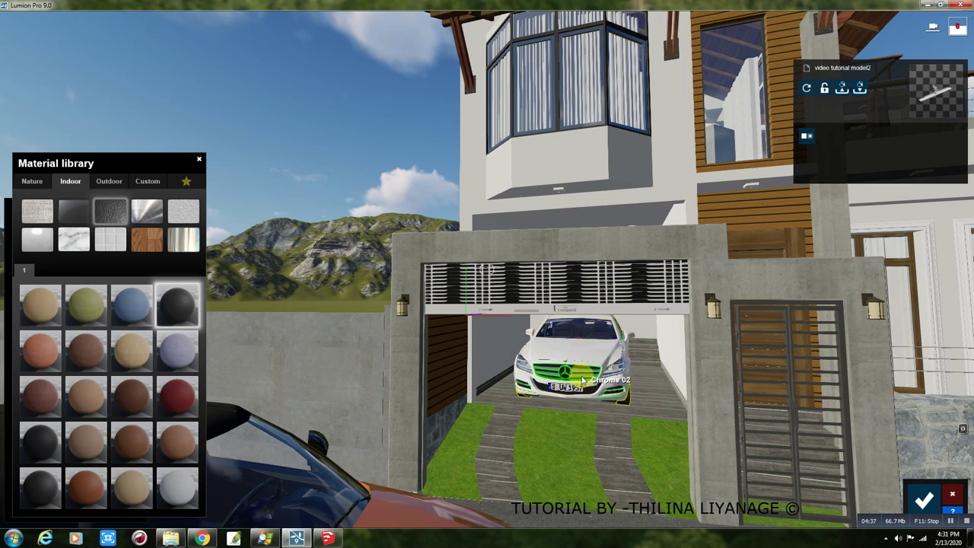
Give the car's chrome trim a Standard material with reflectivity lowered to 0.9.
click(147, 181)
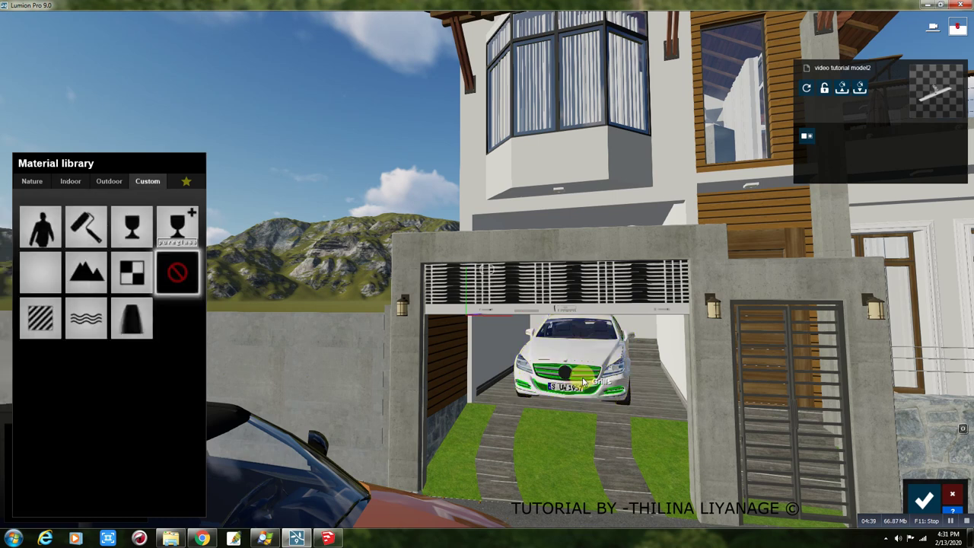
click(41, 318)
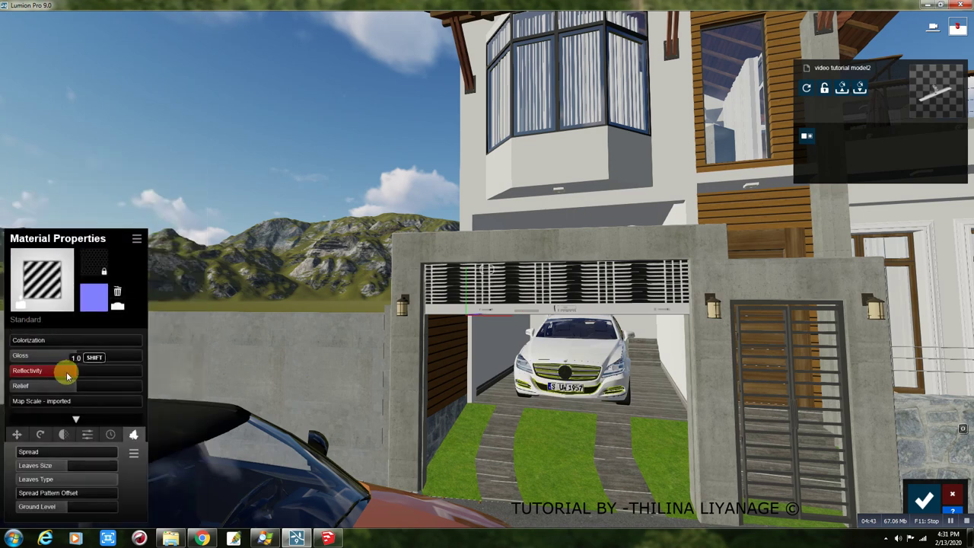
drag(74, 377, 64, 378)
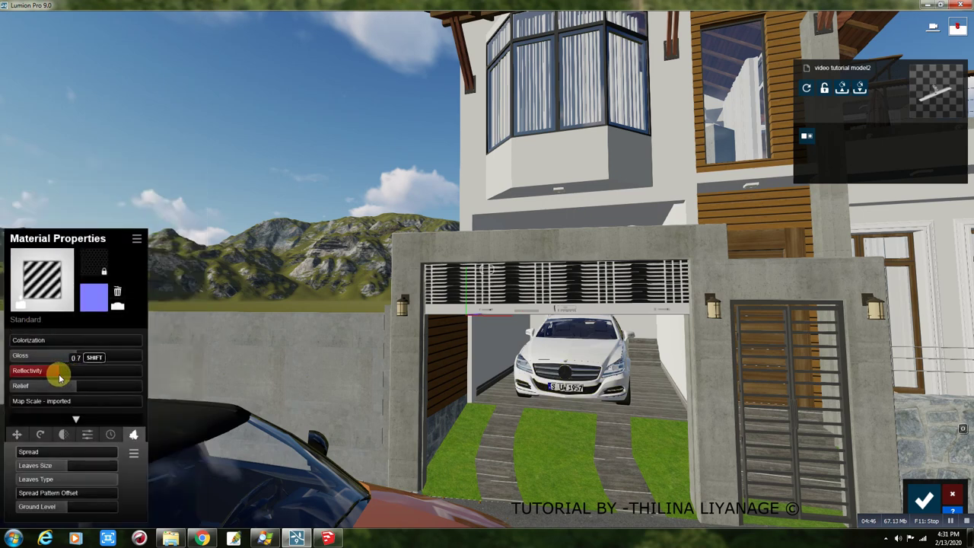
Give the driveway paving a Standard material with a generated normal map.
click(499, 463)
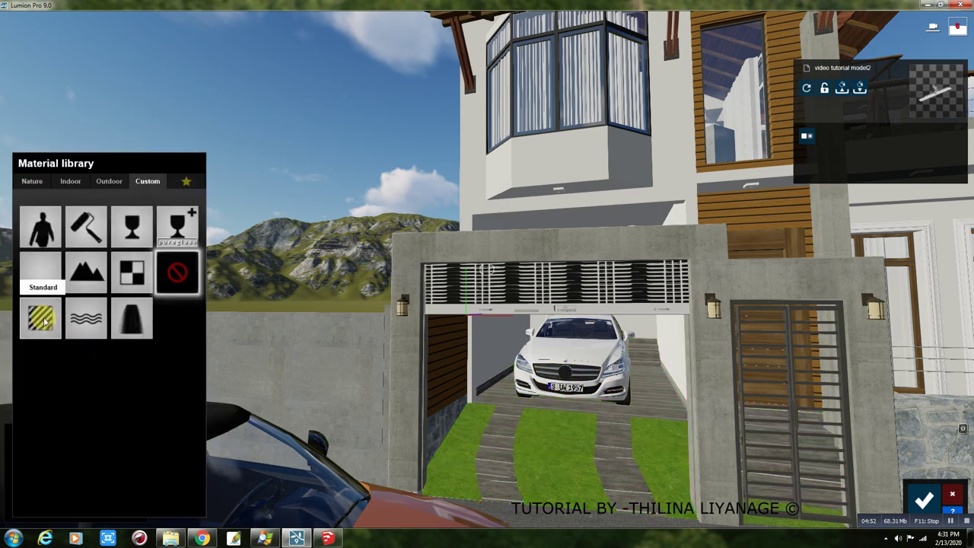
click(44, 321)
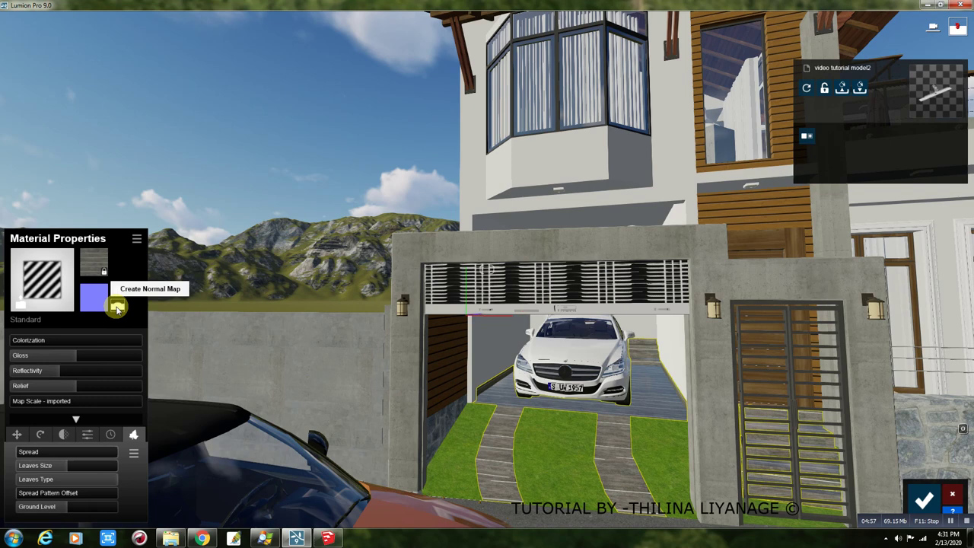
click(118, 307)
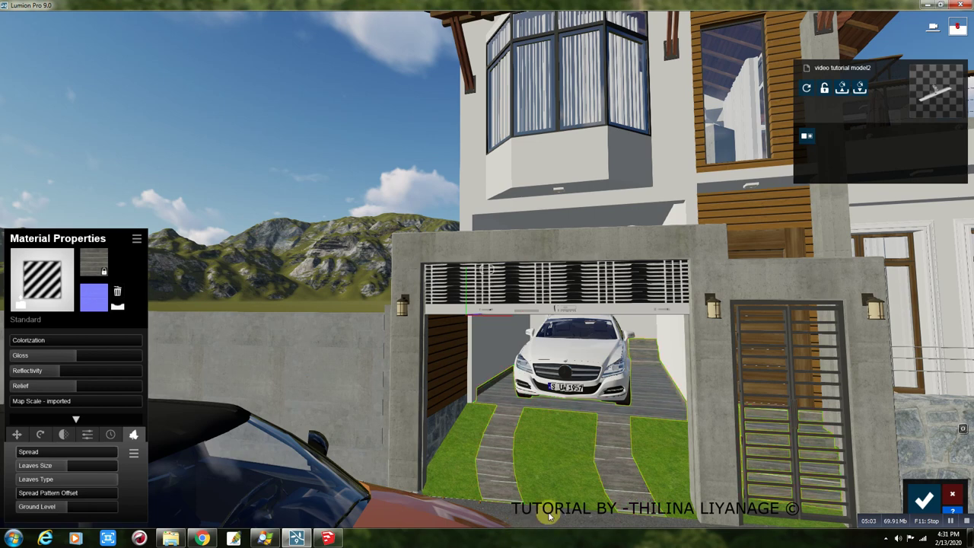
click(716, 346)
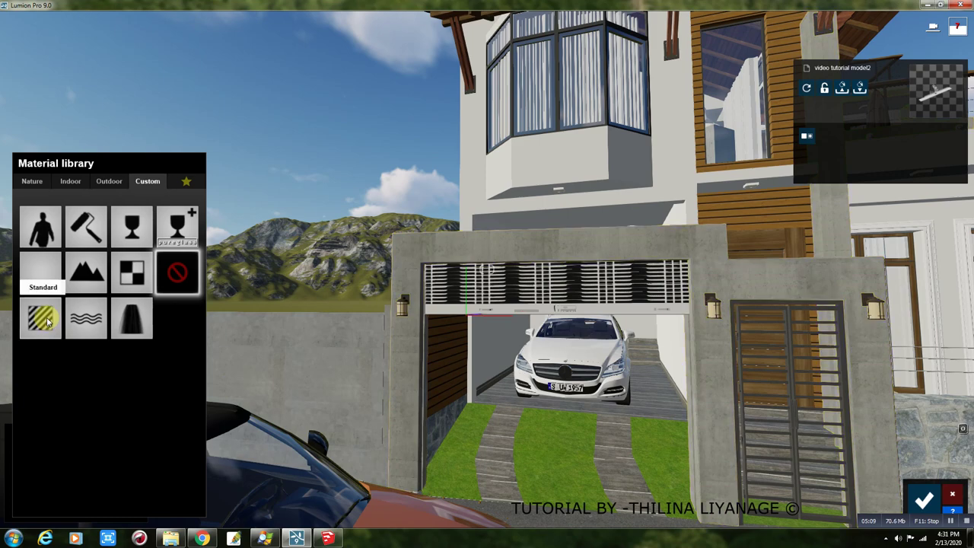
Set the concrete gate wall to Standard at 0.9 reflectivity and another gate surface to Glass Advanced at 1.1.
click(47, 321)
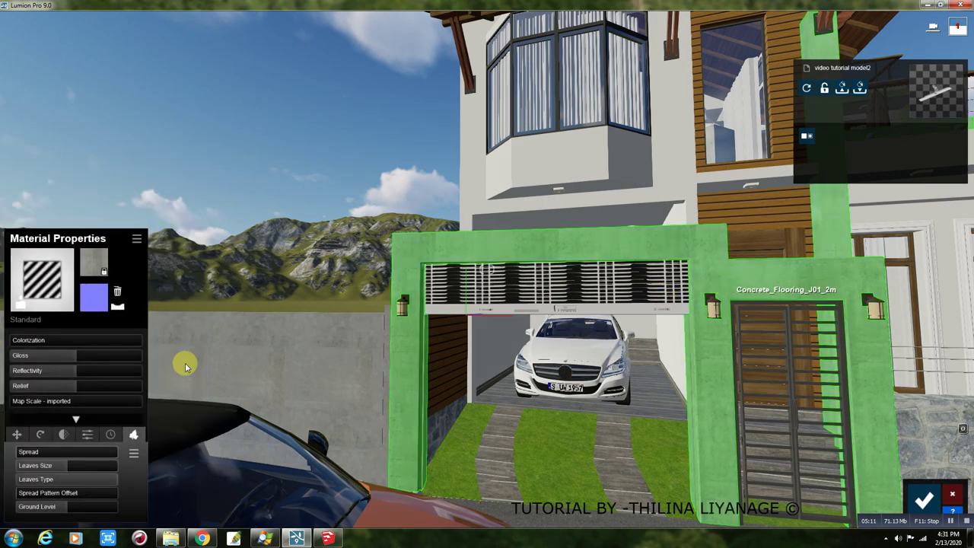
drag(83, 373, 61, 374)
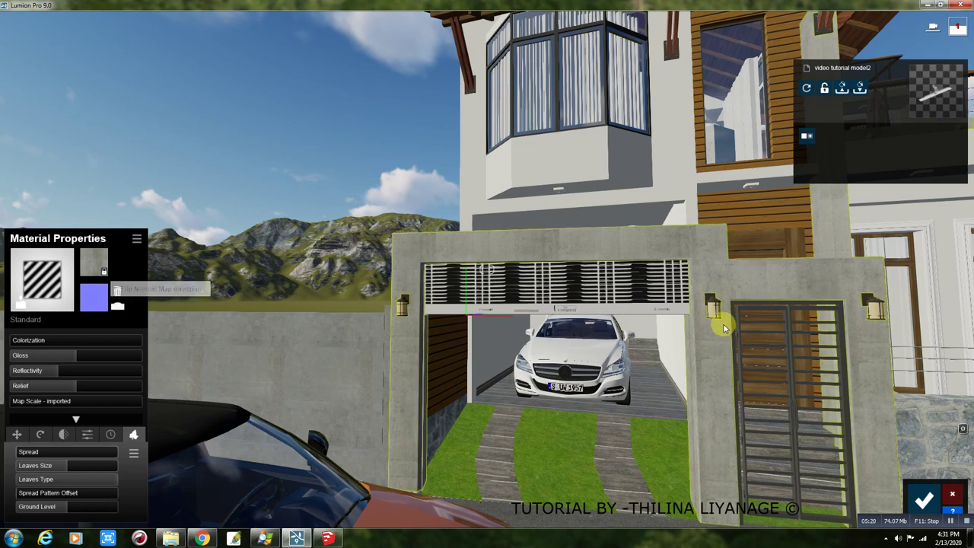
click(713, 313)
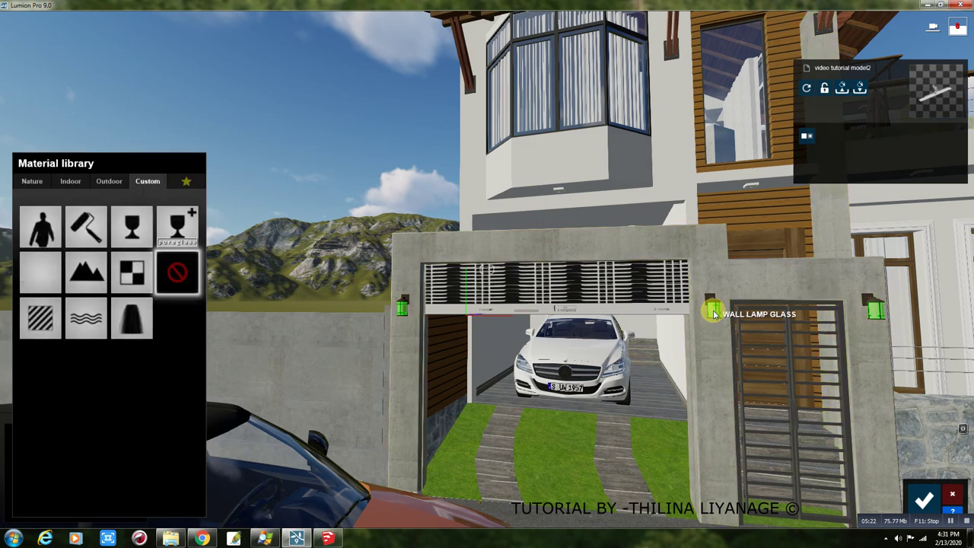
click(173, 225)
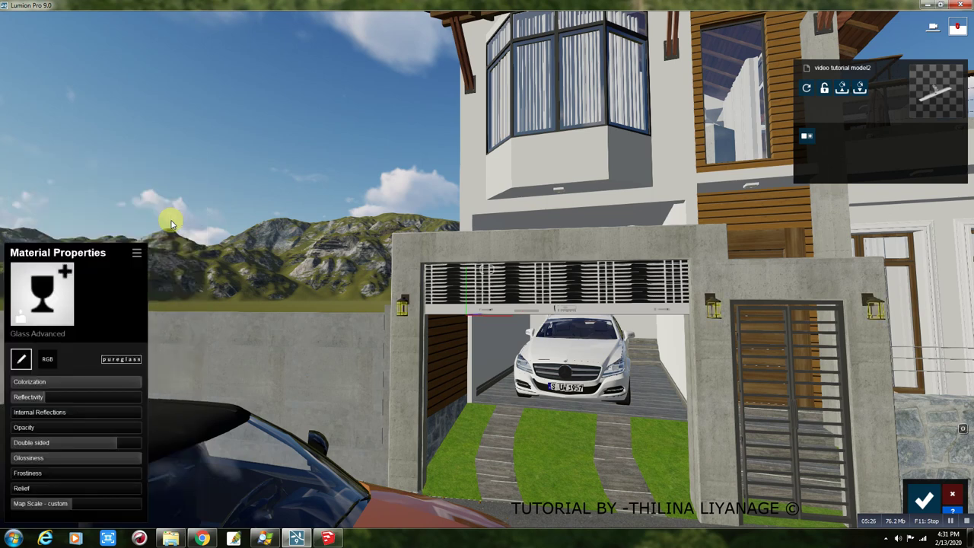
drag(45, 399, 62, 399)
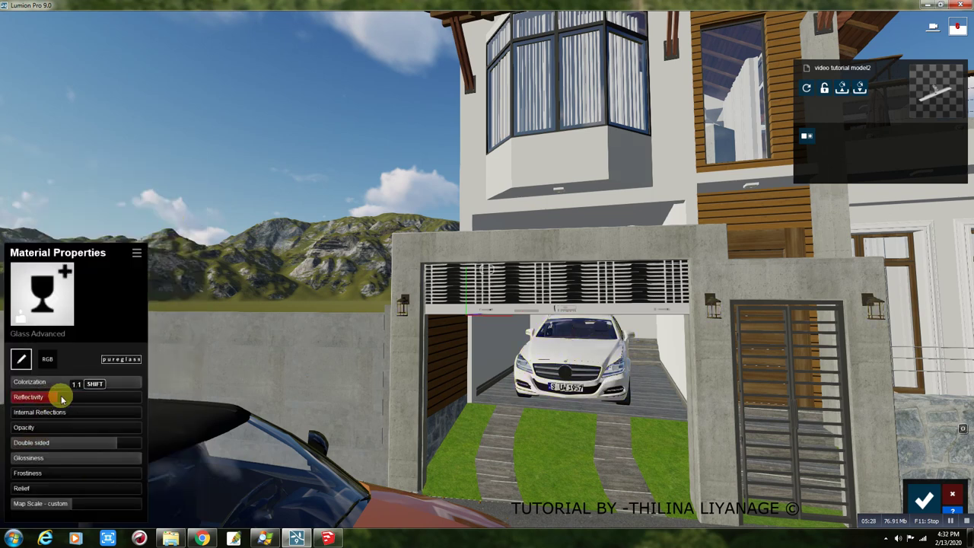
click(508, 291)
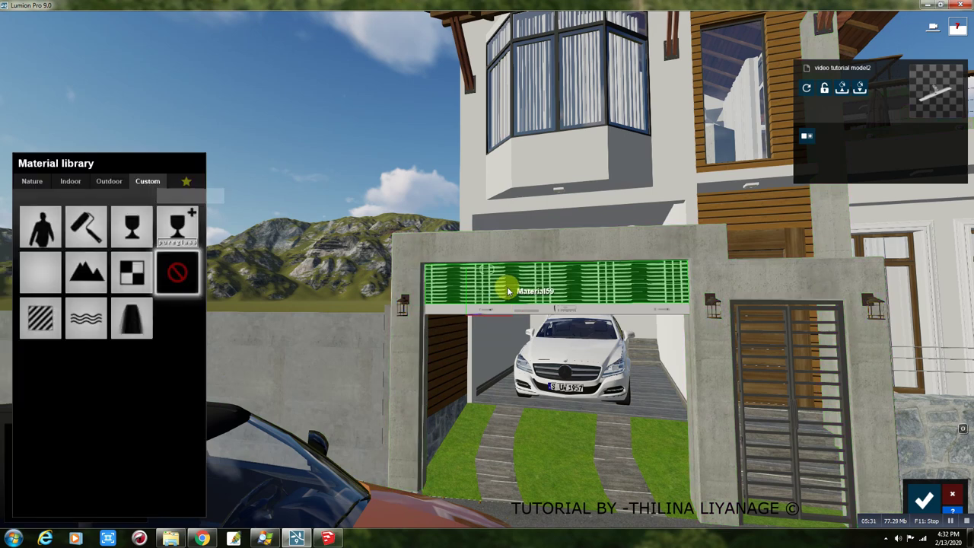
Make the garage grille brass using an Indoor Metal material.
click(71, 185)
click(146, 212)
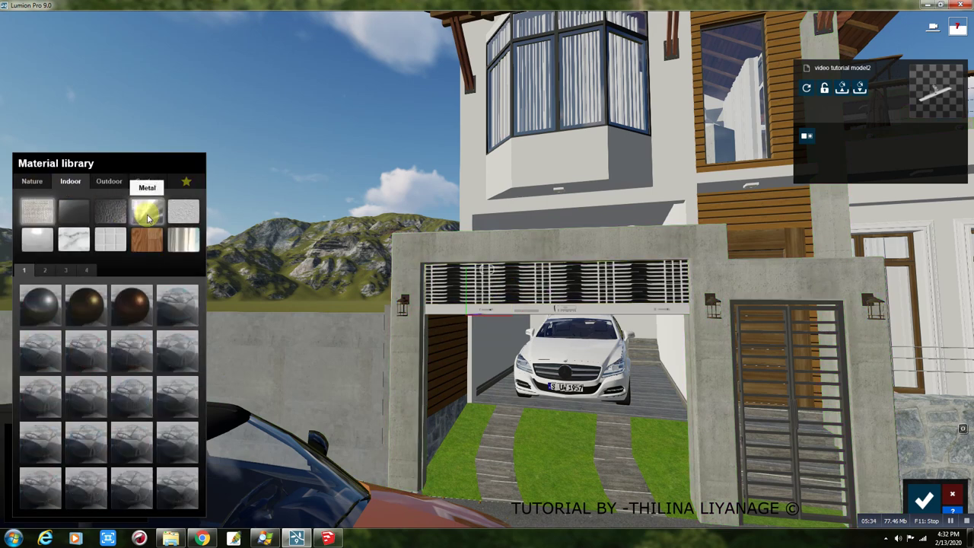
click(90, 312)
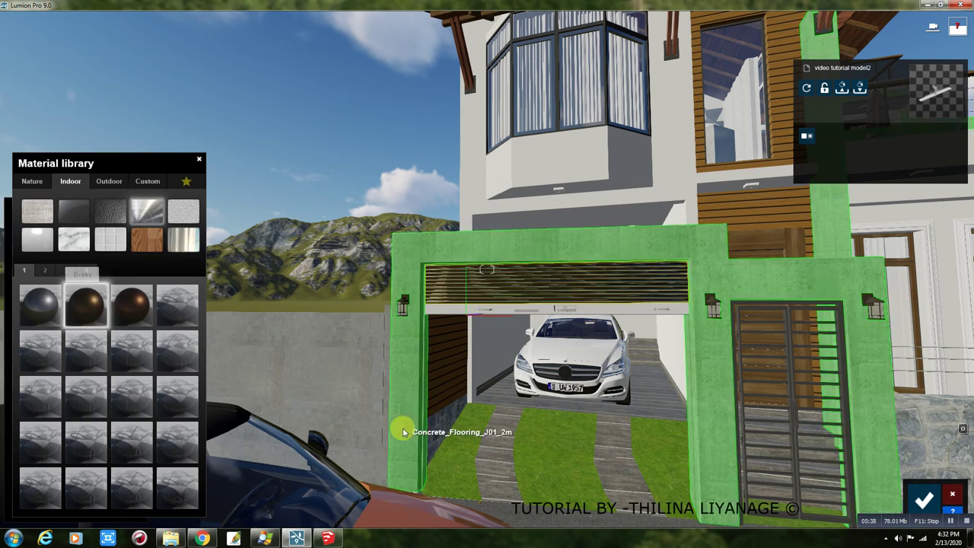
click(469, 310)
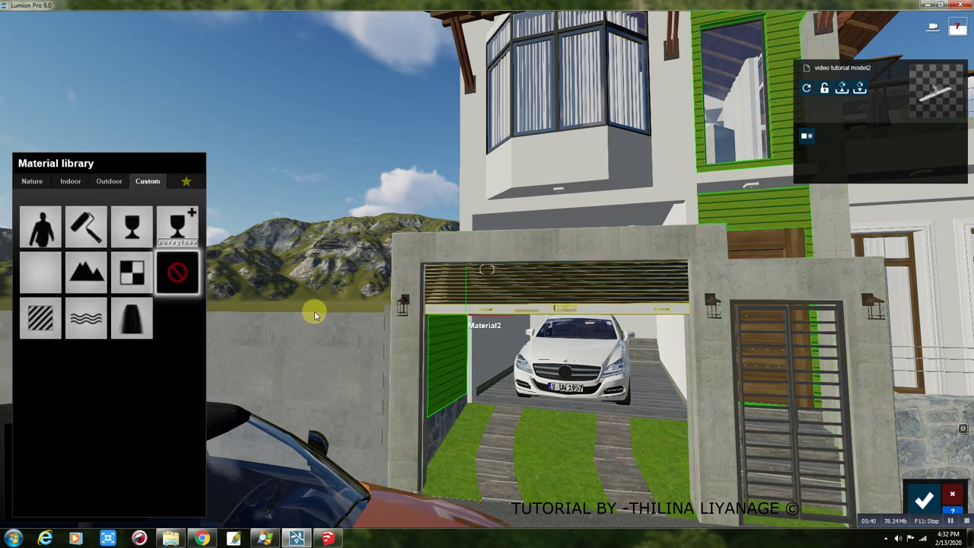
Give the bay window frames a Standard material with gloss lowered to 0.5.
click(80, 181)
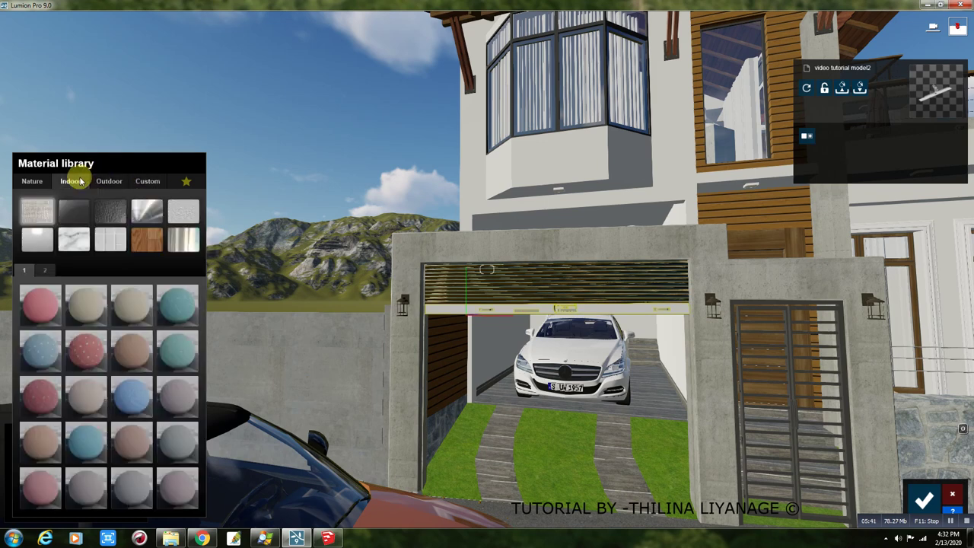
click(138, 216)
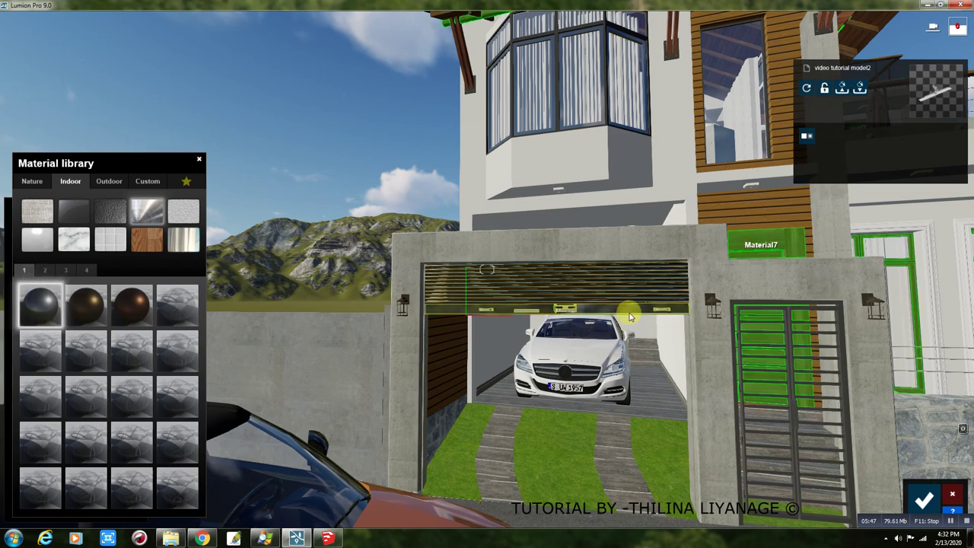
click(603, 125)
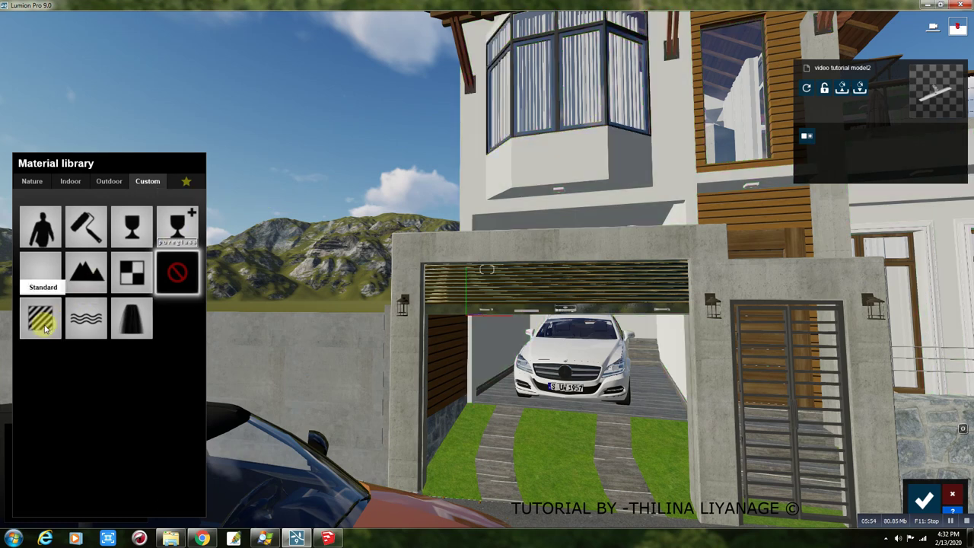
click(44, 325)
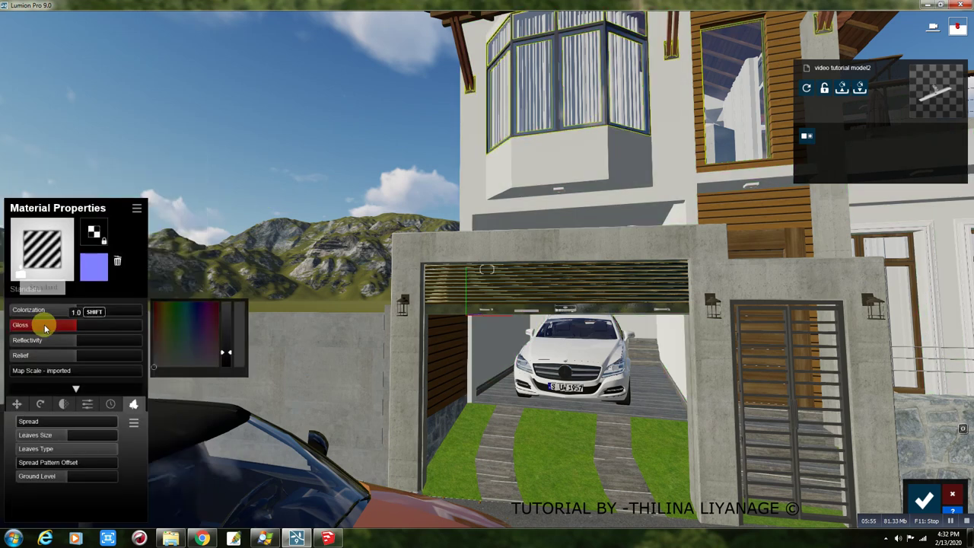
drag(70, 370, 47, 371)
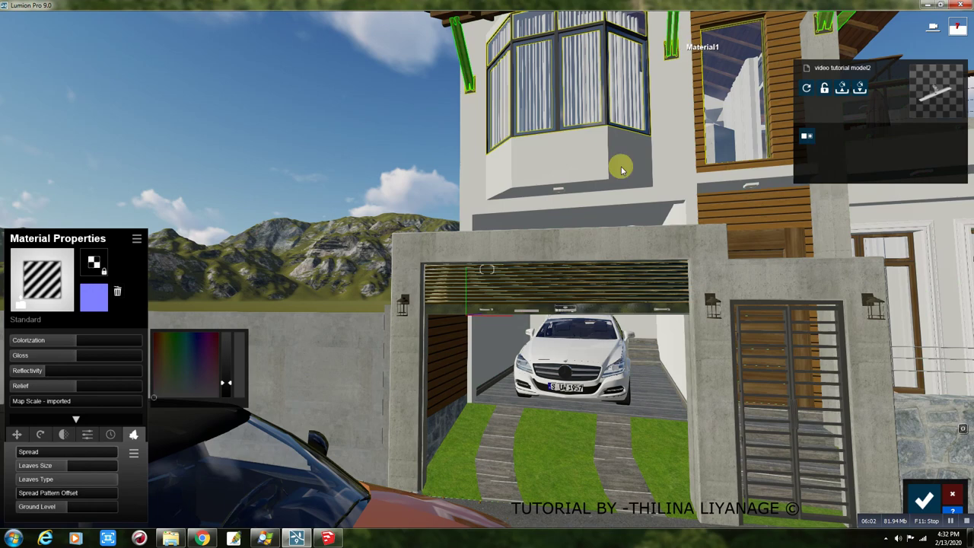
Zoom out and give the roof a Standard material.
scroll(620, 167, down, 5)
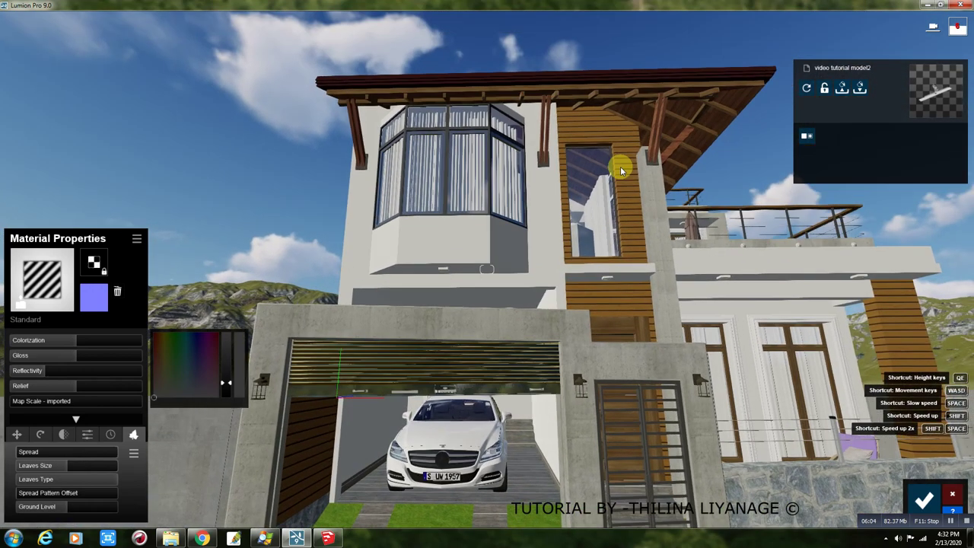
click(709, 133)
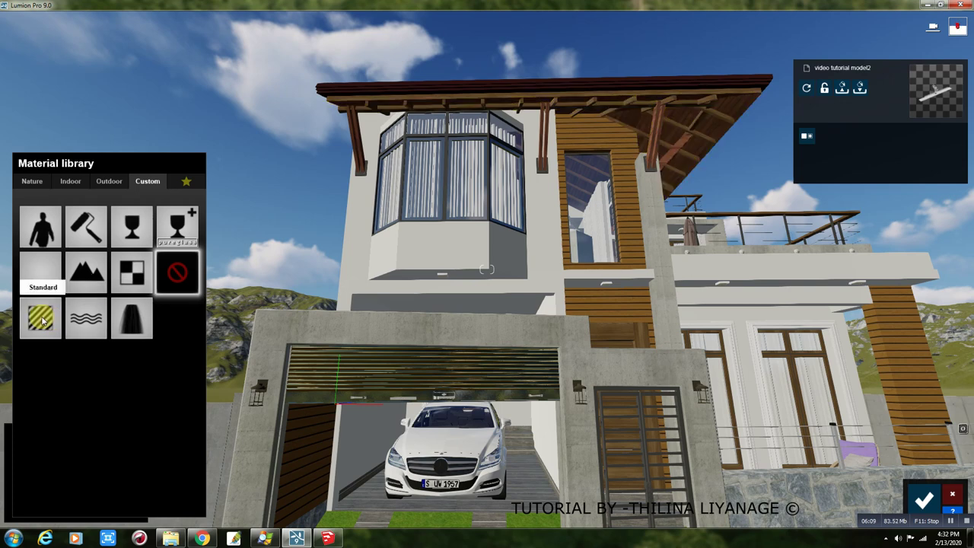
click(42, 321)
Lower the roof reflectivity to 0.7; give the rafters a less reflective Standard material with normal map.
drag(79, 376, 64, 375)
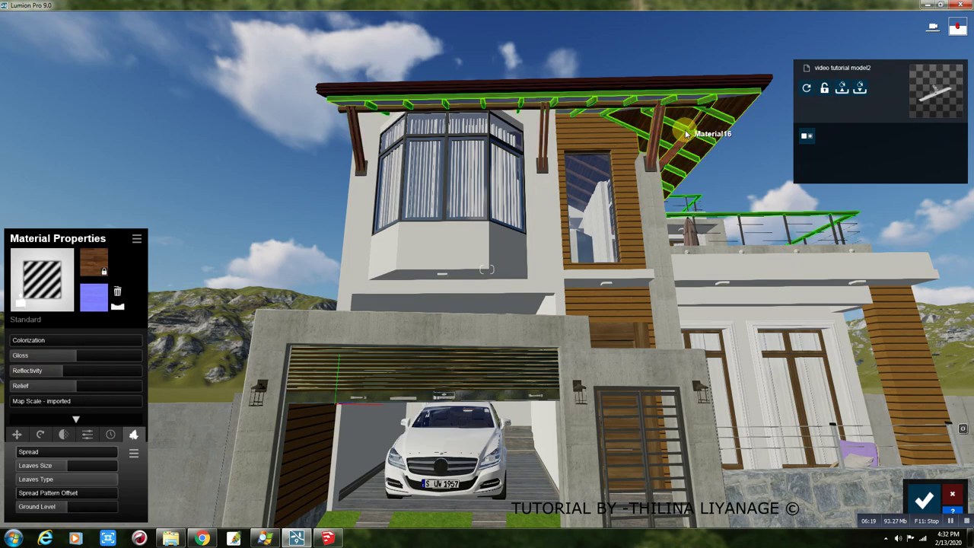
click(685, 136)
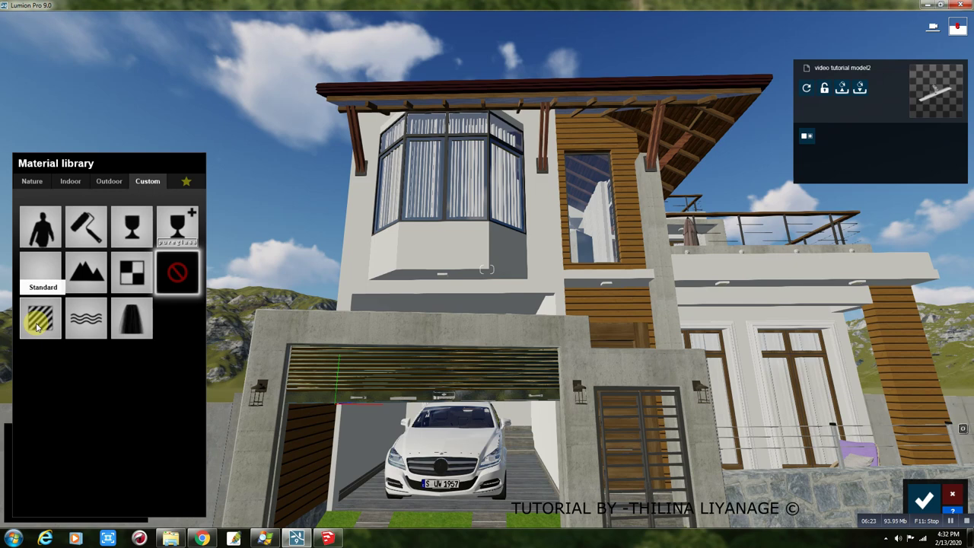
click(37, 325)
drag(68, 370, 47, 372)
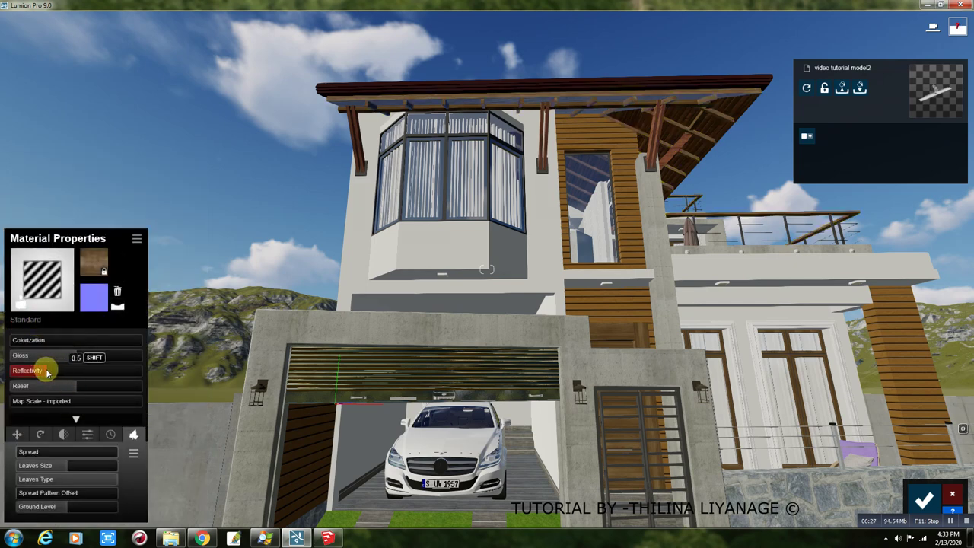
click(119, 307)
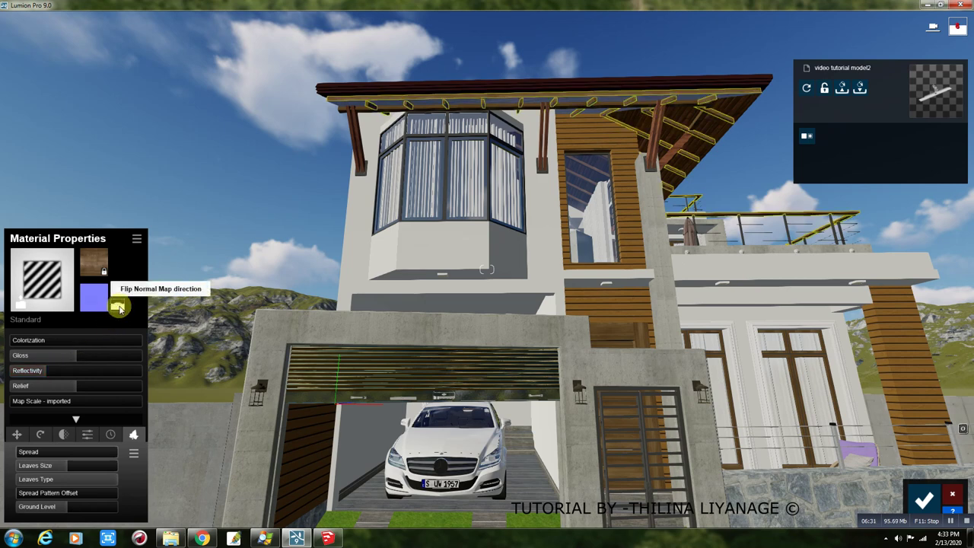
Give the fascia a Standard material at 0.6 reflectivity and the roof brackets a Standard material.
click(532, 89)
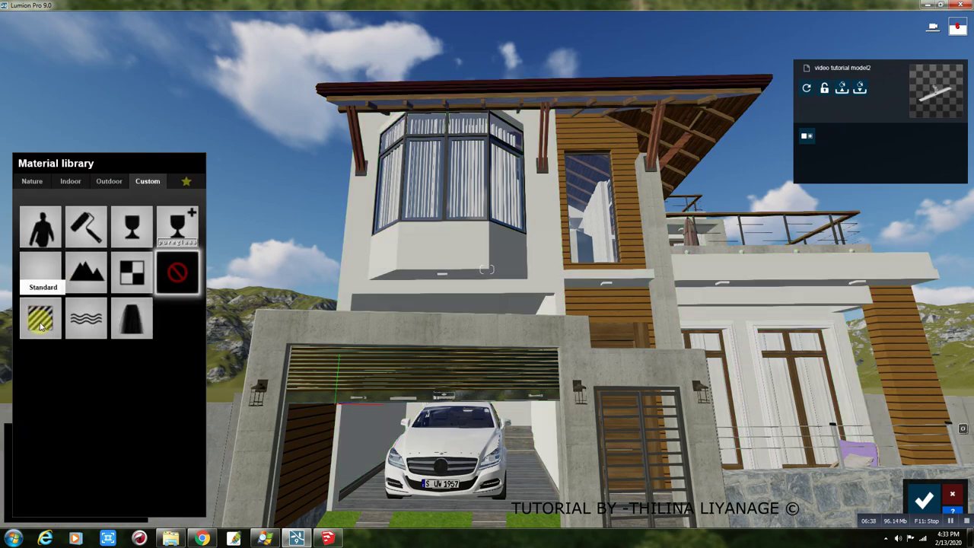
click(40, 321)
drag(69, 372, 52, 374)
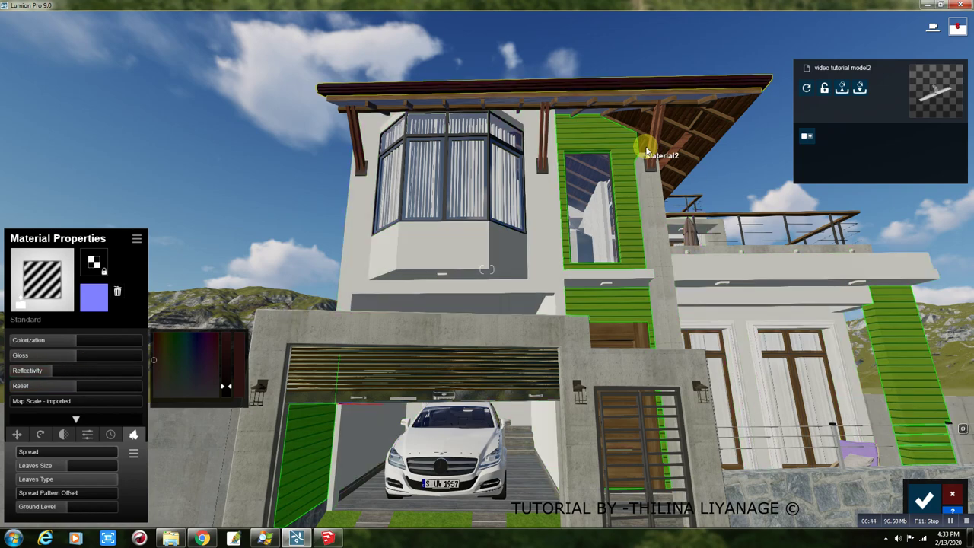
click(652, 142)
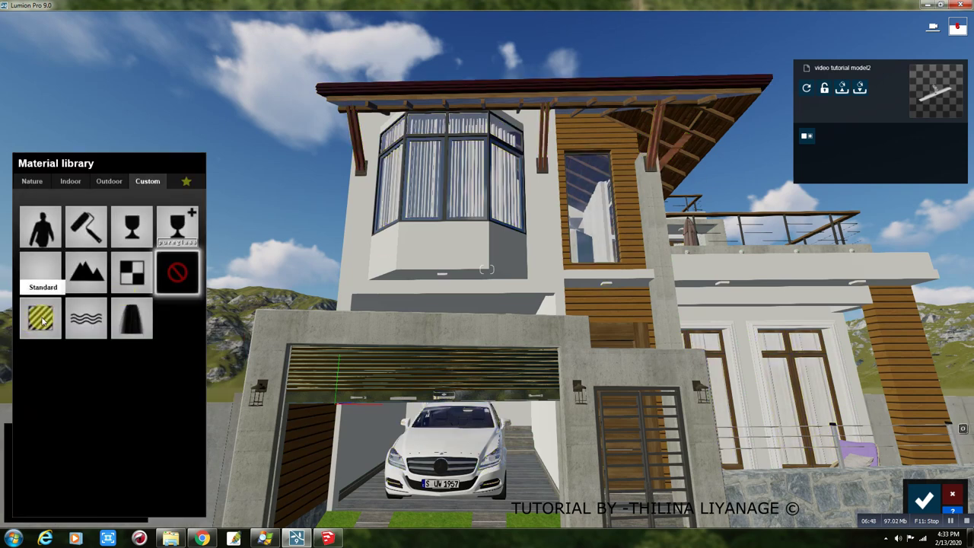
click(41, 321)
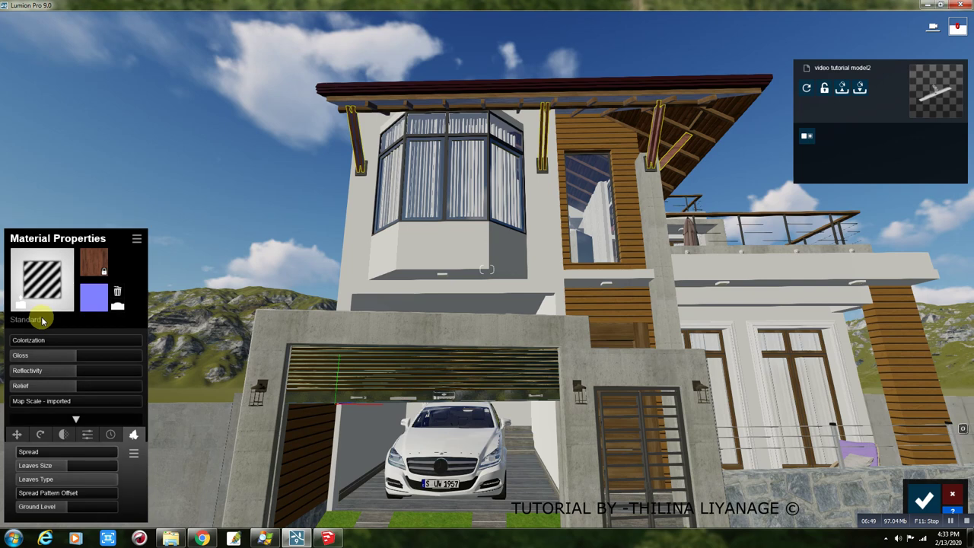
Lower the brackets' reflectivity to 0.6, then apply Poli Wood Flooring 066 2k from Indoor Wood.
drag(72, 374, 52, 378)
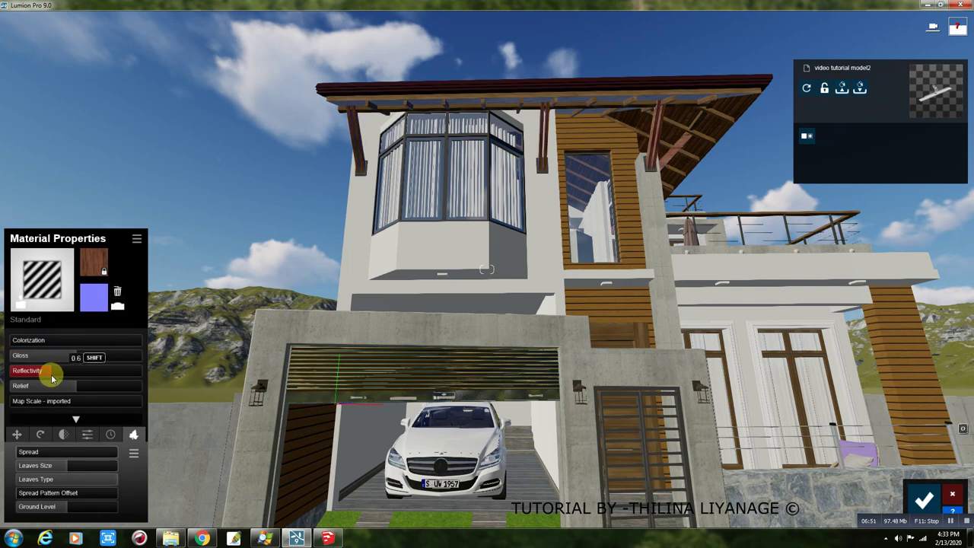
click(23, 307)
click(70, 181)
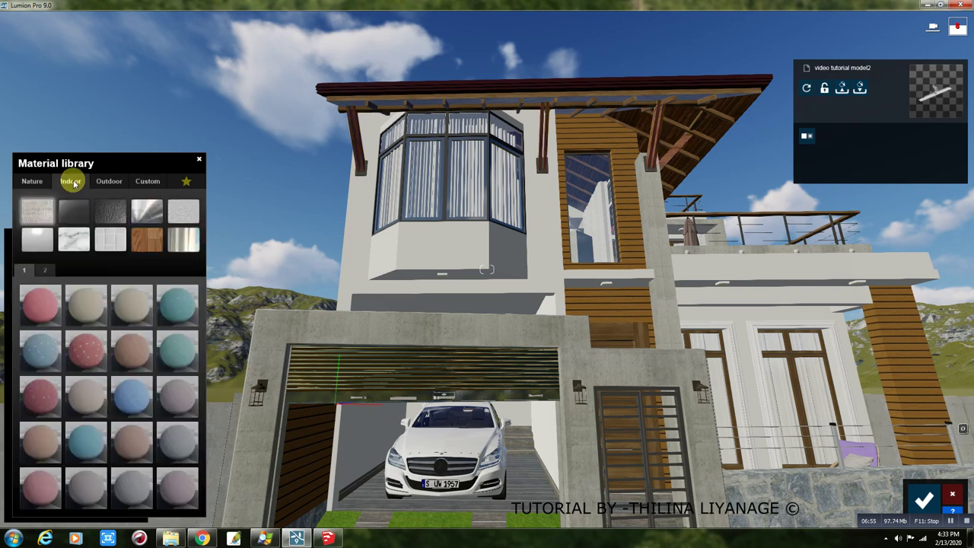
click(154, 246)
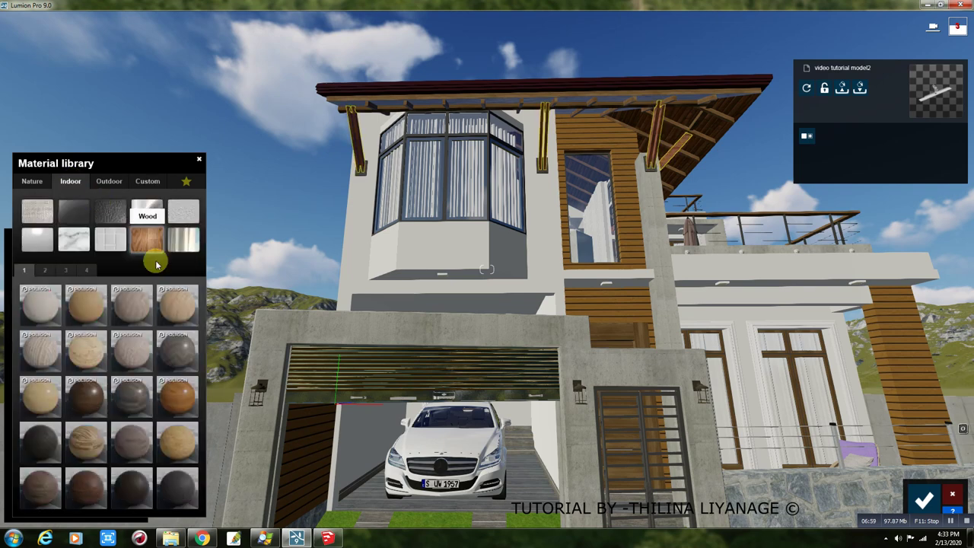
click(178, 404)
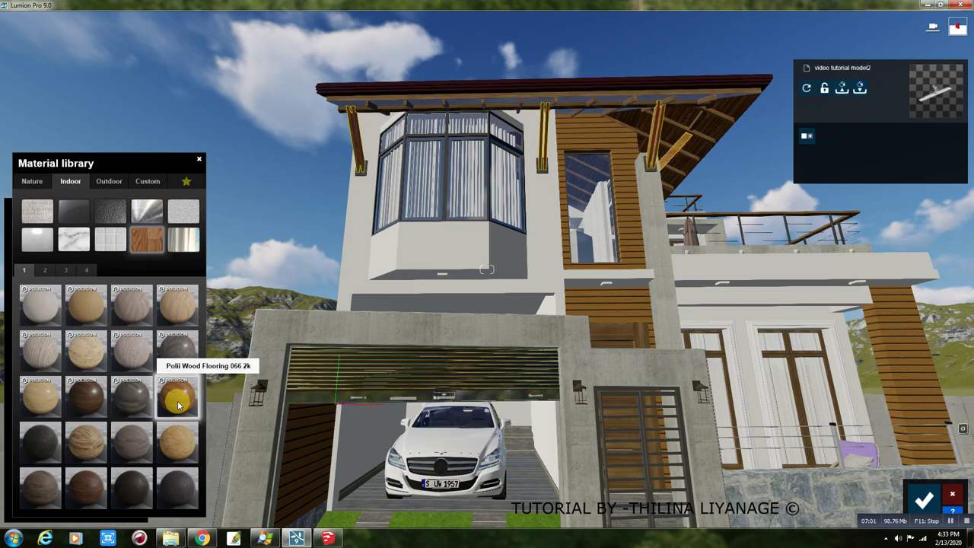
Generate a normal map for the bracket wood and give the balcony railing a Standard material.
click(659, 167)
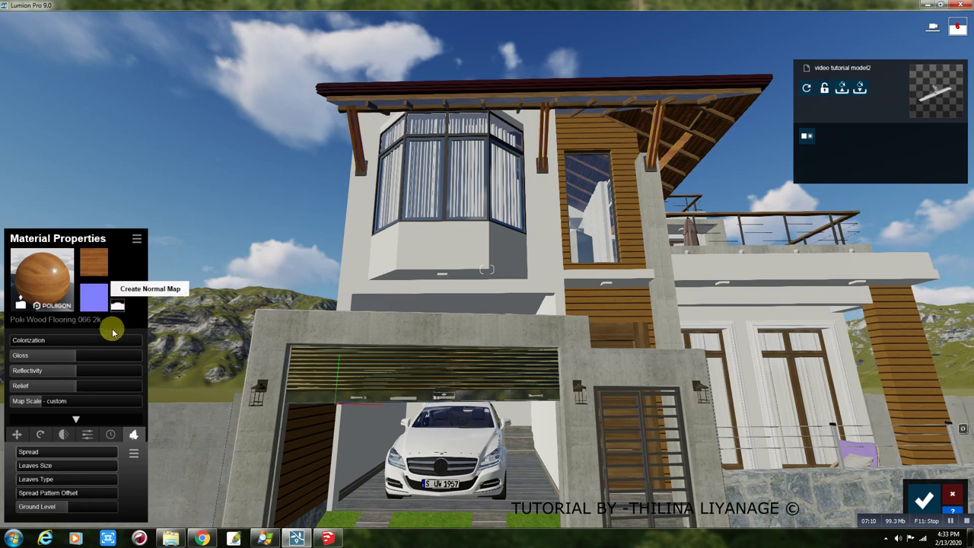
click(117, 307)
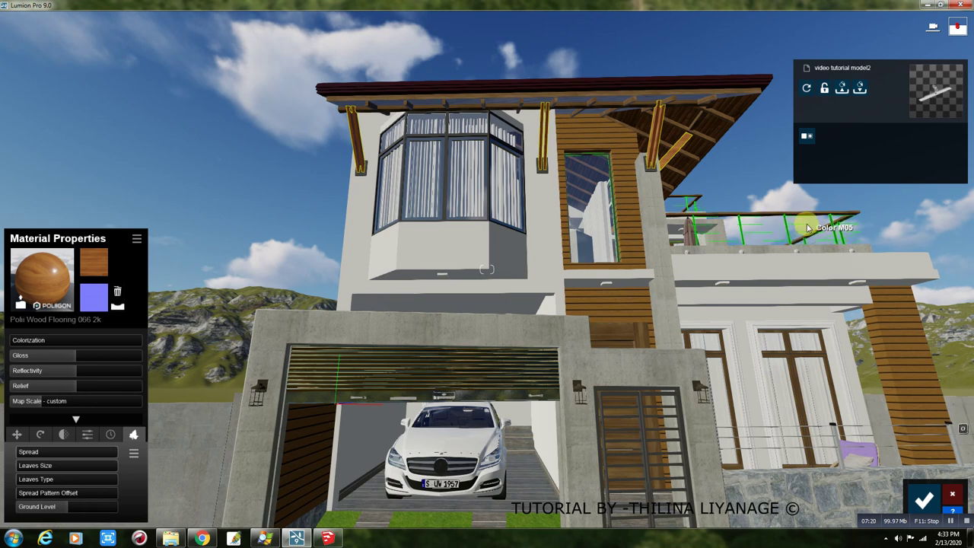
click(808, 227)
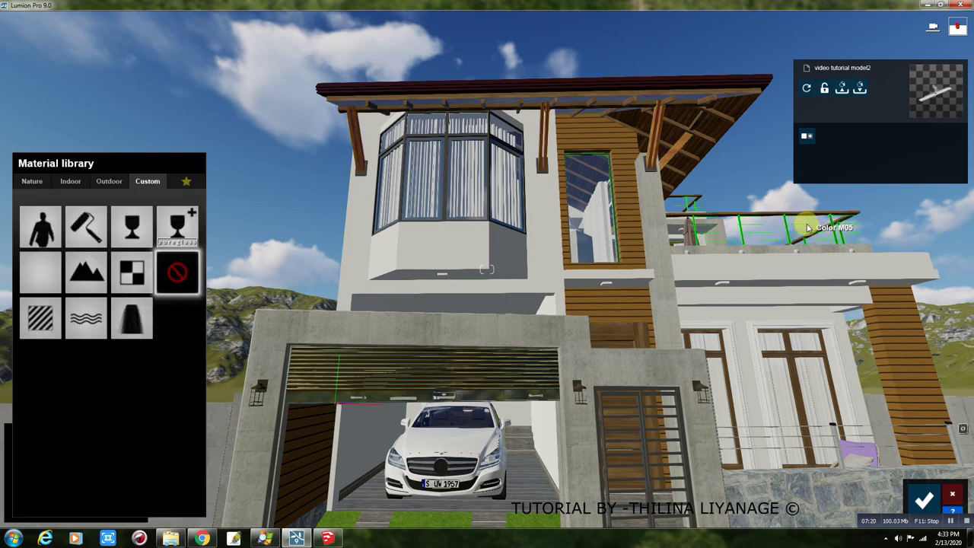
click(41, 332)
mouse_move(76, 371)
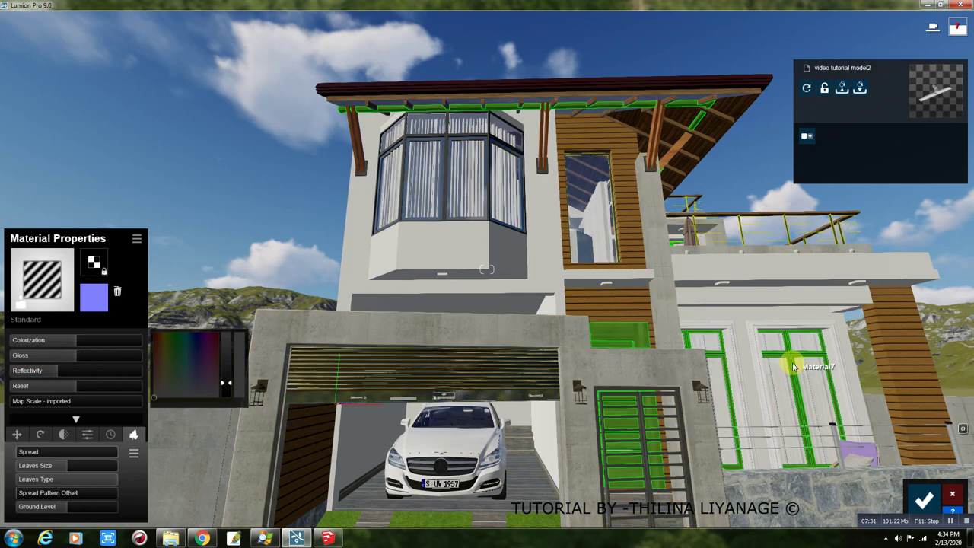
Give the door and window frames a Standard material at 0.8 reflectivity with a normal map.
click(792, 367)
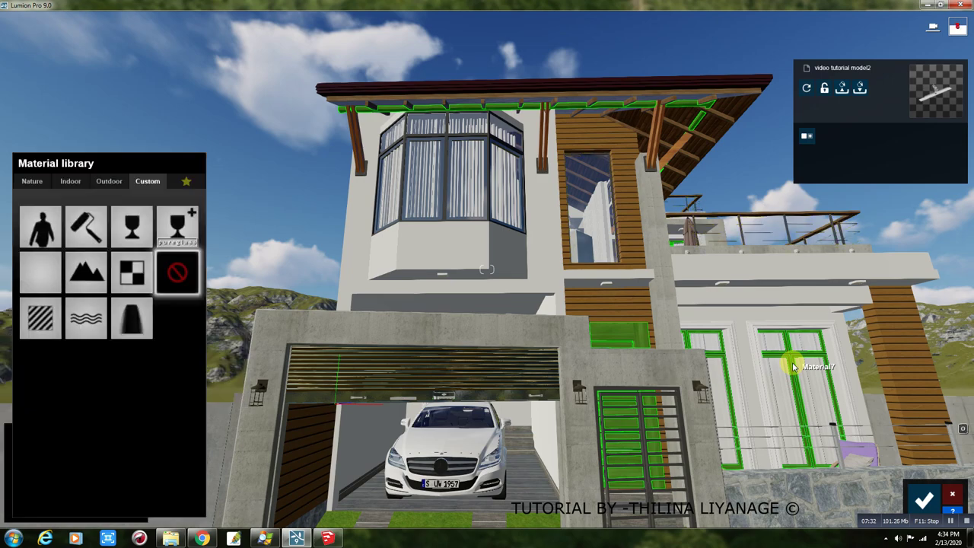
click(50, 322)
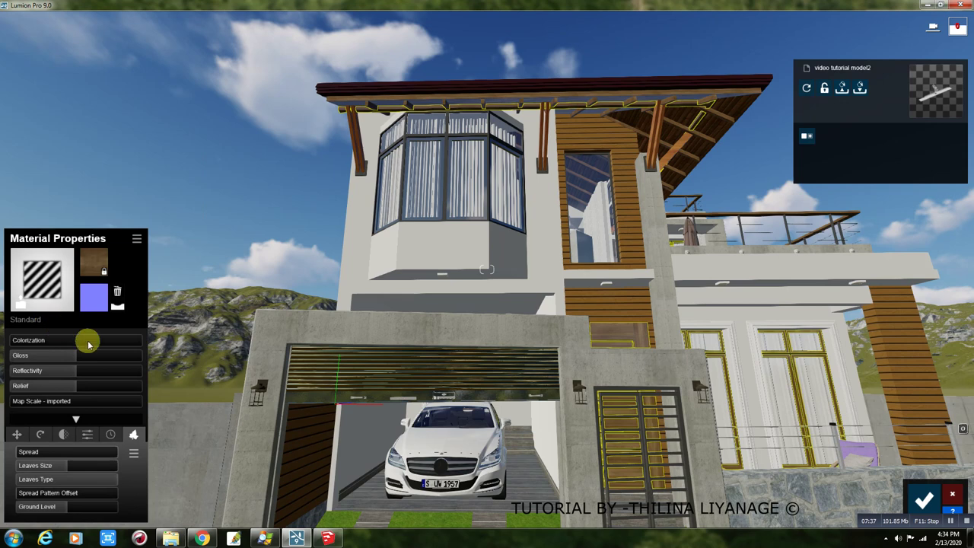
drag(68, 373, 60, 374)
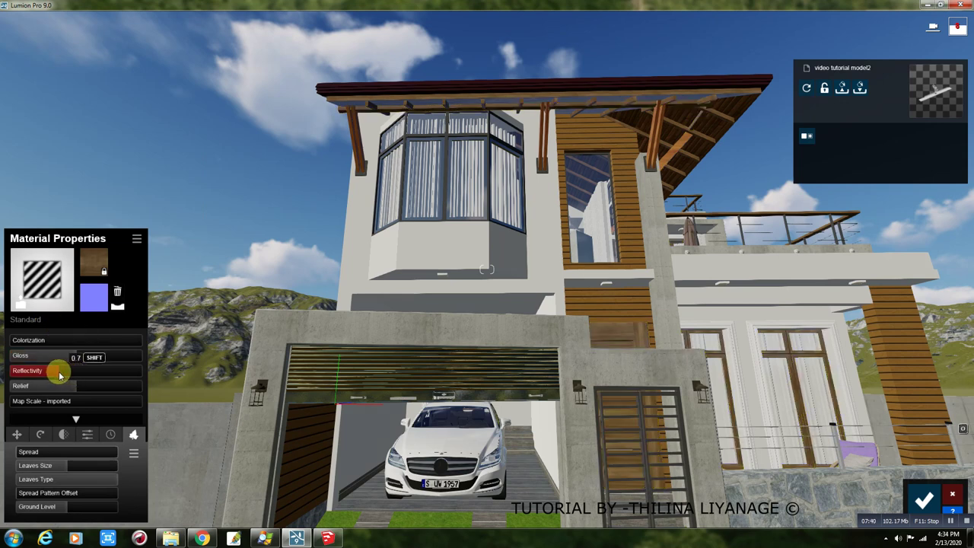
click(119, 309)
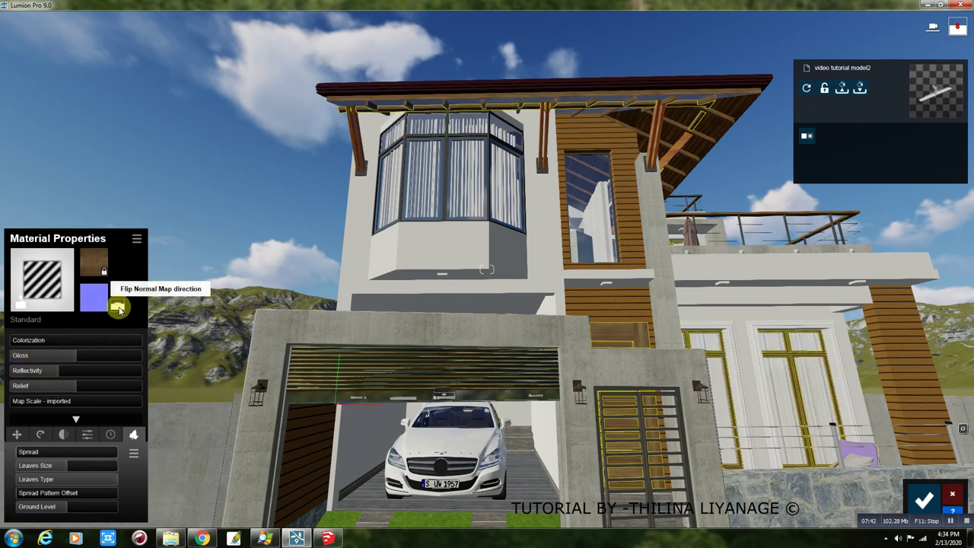
Give the wooden cladding a Standard material with reflectivity 0.8.
click(623, 308)
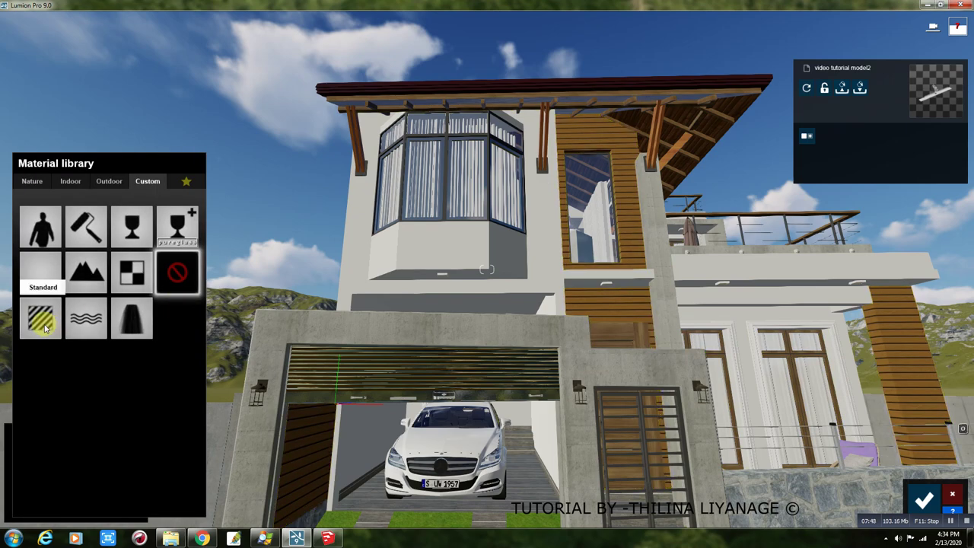
click(44, 325)
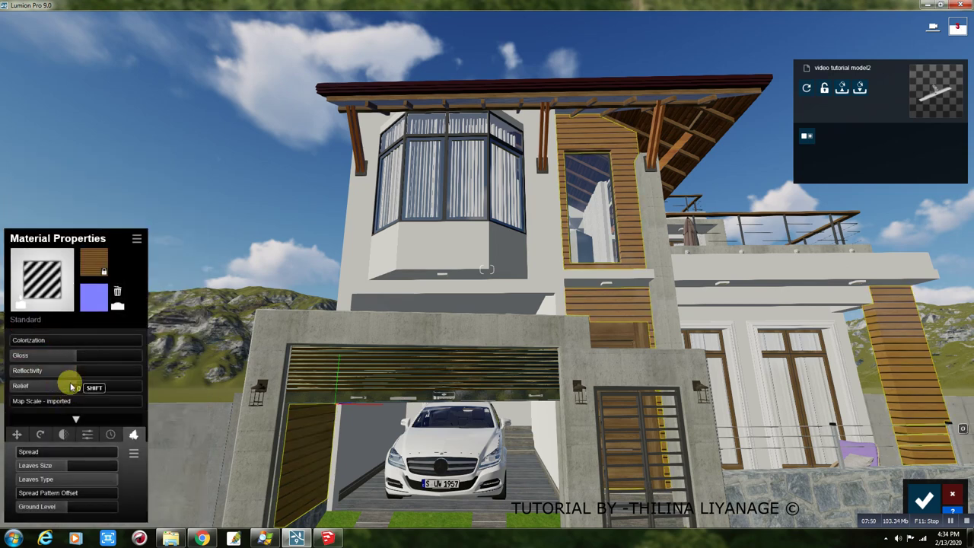
drag(66, 373, 61, 373)
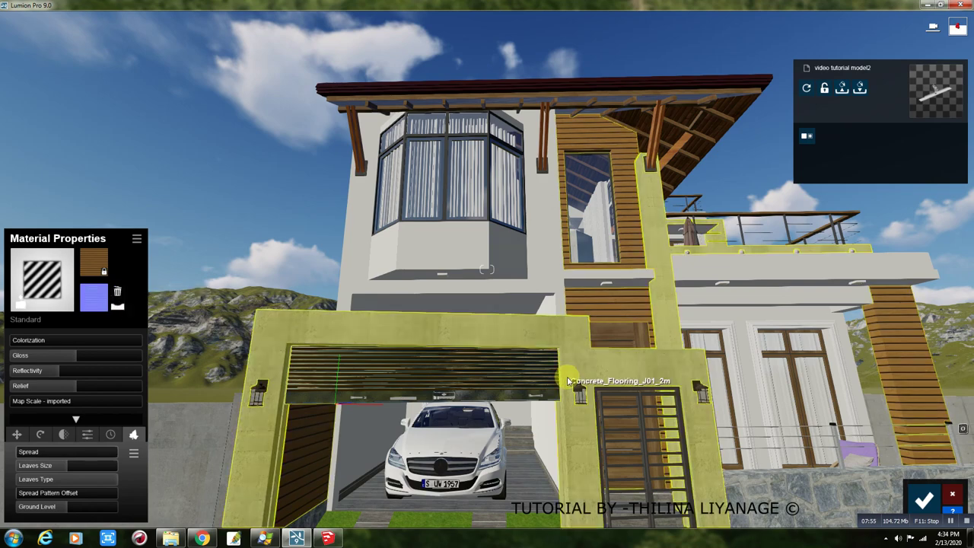
Move closer and give the stone boundary wall a Standard material at 0.9 reflectivity.
right_drag(596, 369, 595, 369)
key(w)
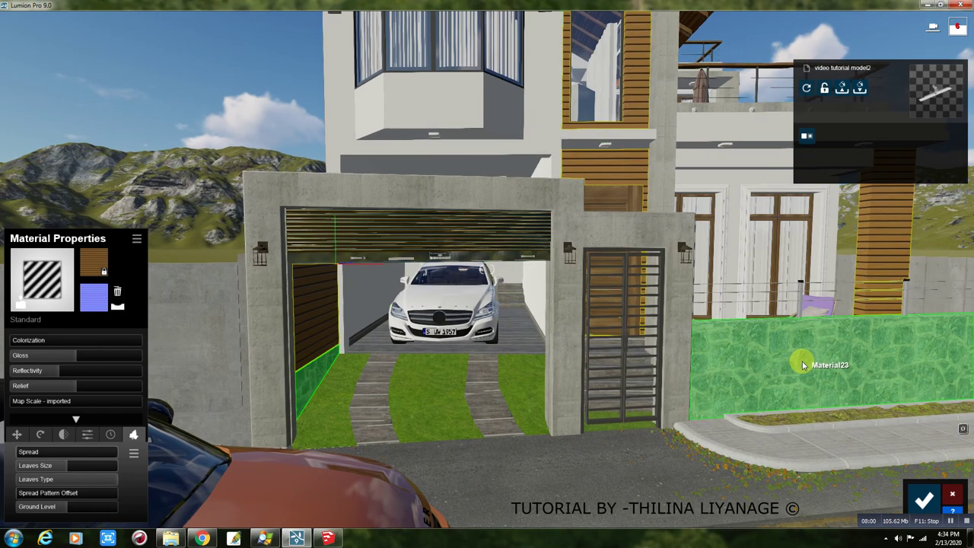
click(803, 365)
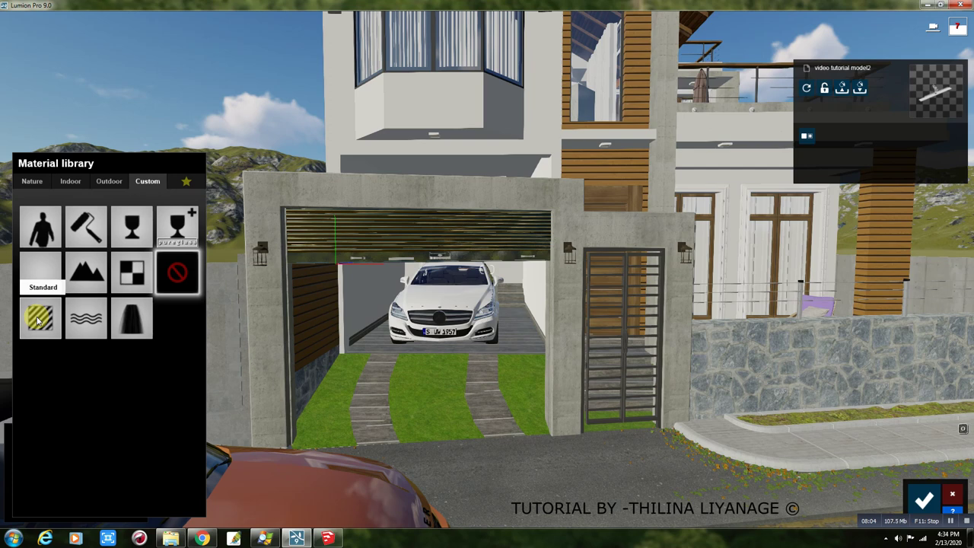
click(38, 320)
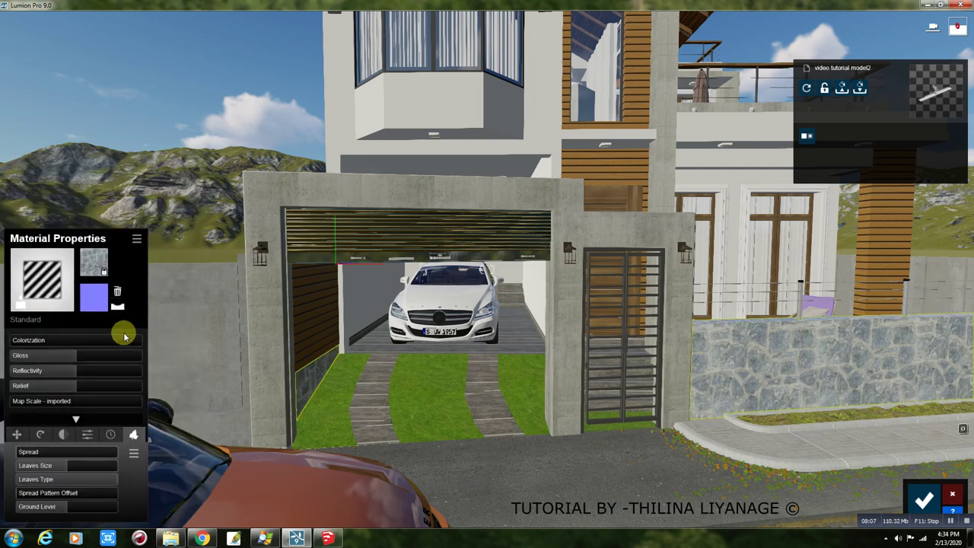
drag(70, 371, 67, 373)
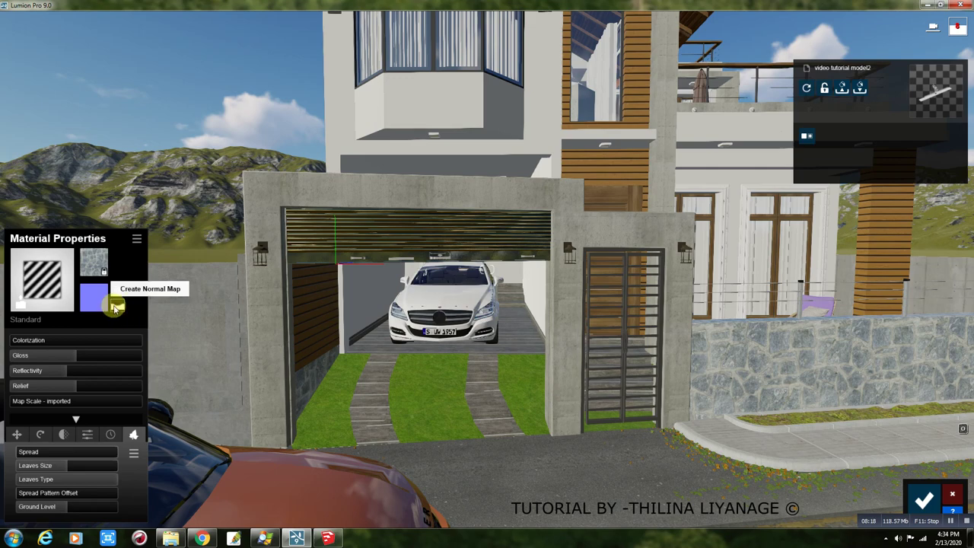
Give the metal gate a Standard material at 0.8 reflectivity, then select the driveway grass.
click(659, 377)
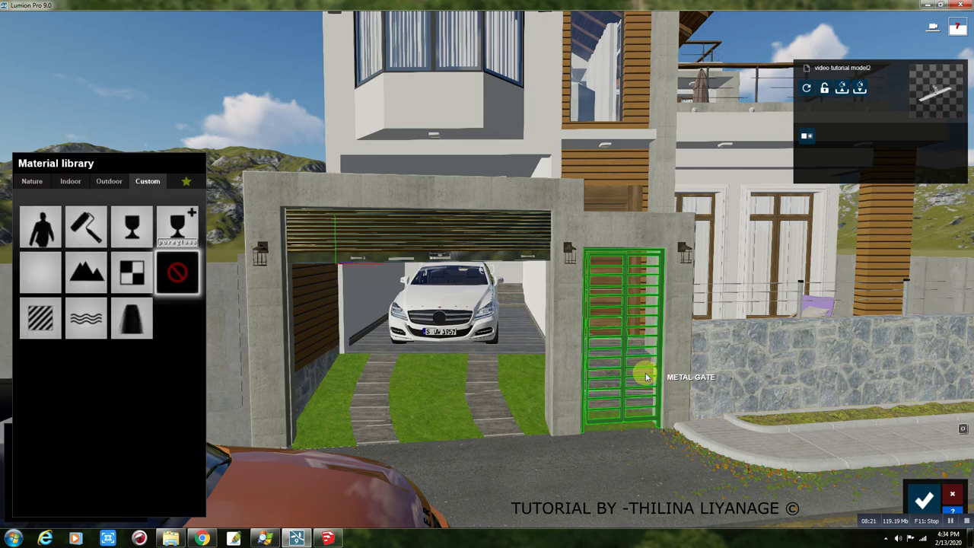
click(47, 325)
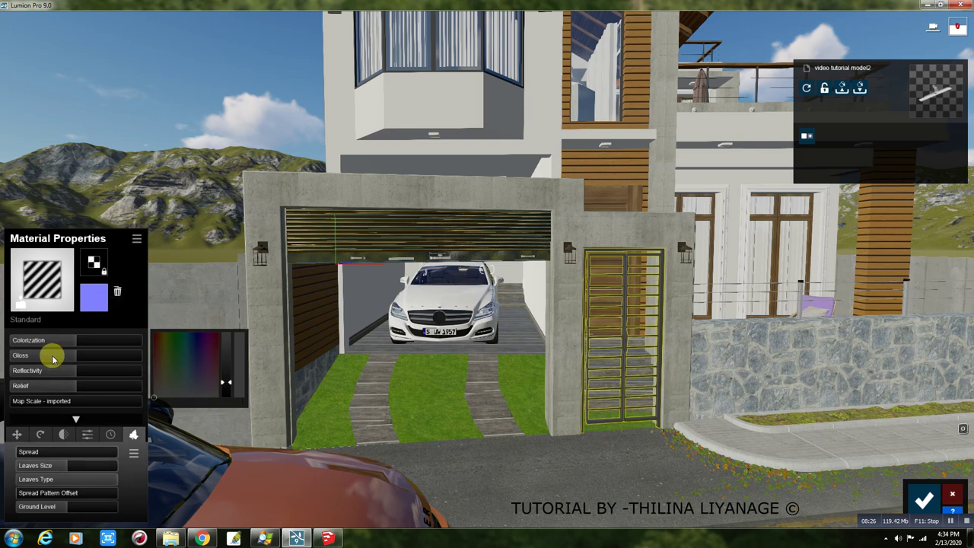
drag(73, 374, 65, 376)
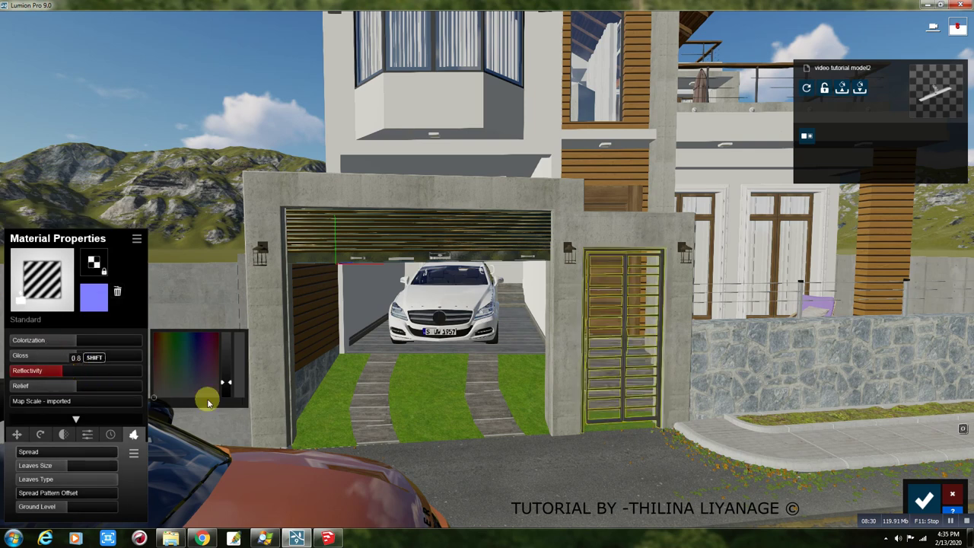
click(430, 411)
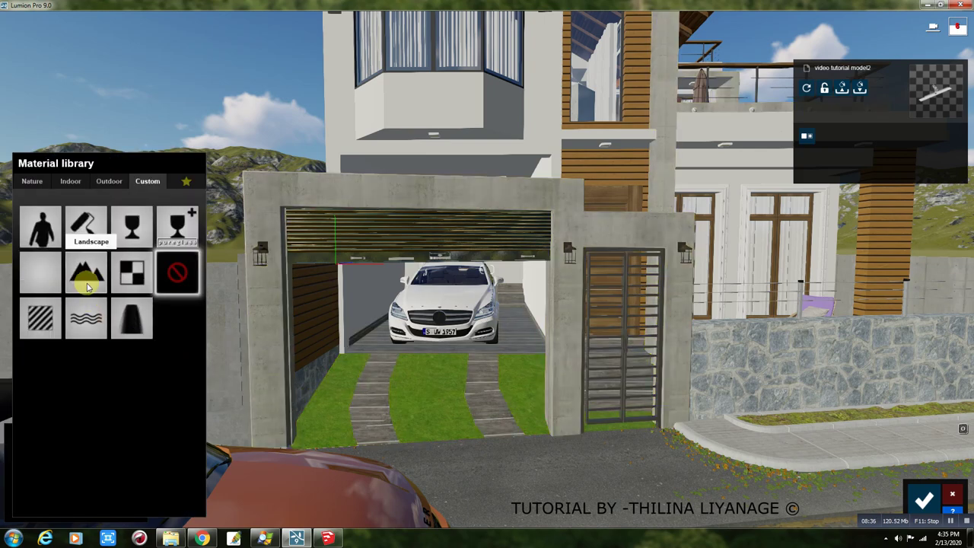
Apply the Landscape material to the driveway grass strips and fly in closer.
click(89, 287)
click(400, 427)
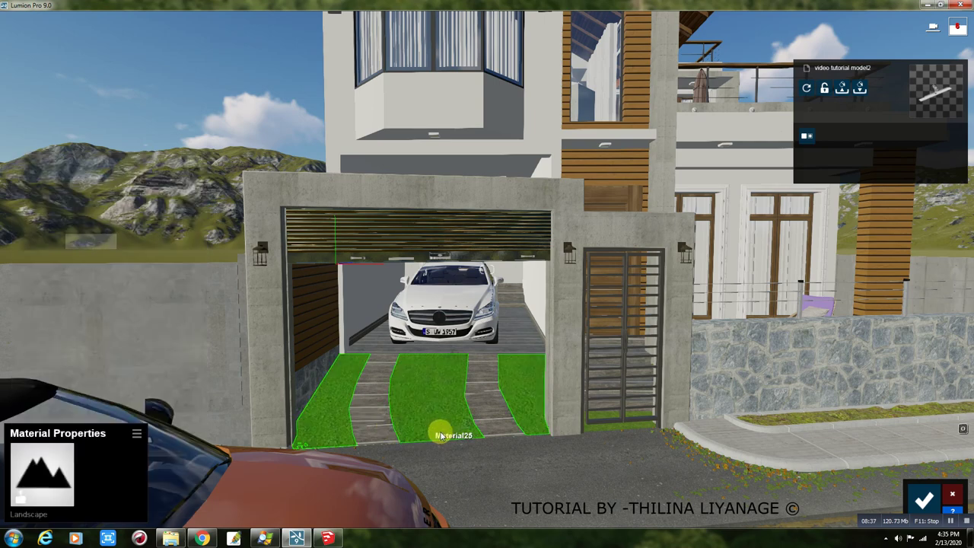
scroll(476, 438, up, 5)
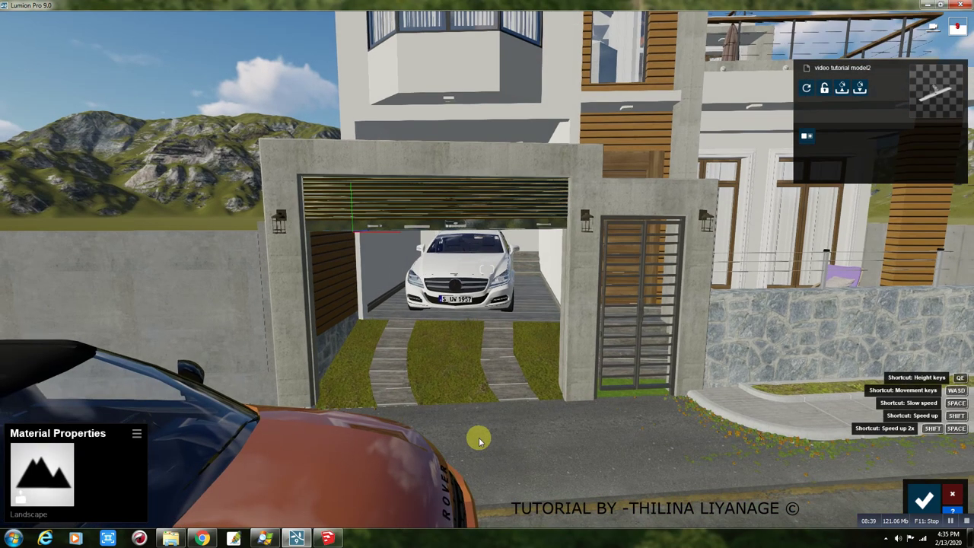
scroll(478, 440, up, 2)
scroll(478, 440, up, 2)
scroll(477, 440, up, 2)
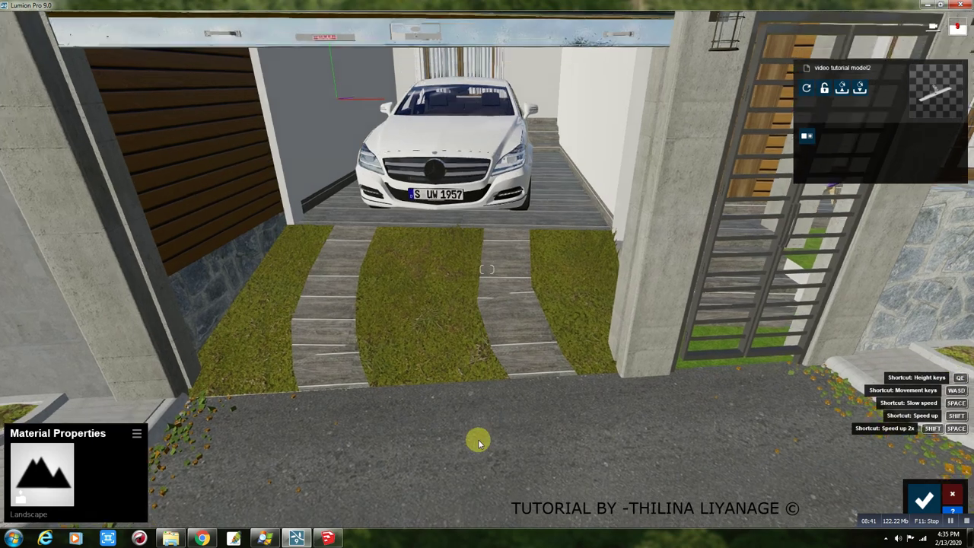
scroll(478, 439, up, 2)
scroll(478, 440, up, 2)
scroll(446, 383, up, 2)
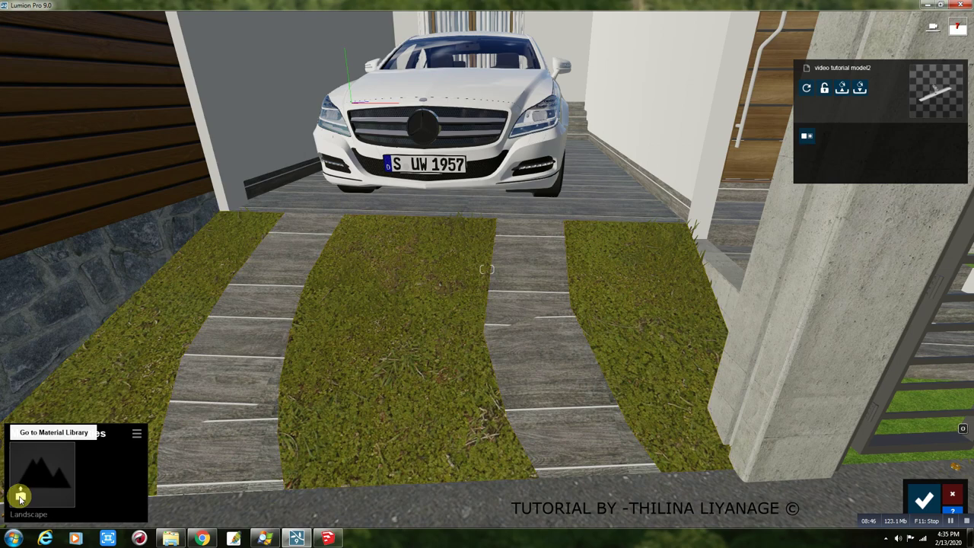
Replace the grass strips' material with a bright-green Standard material.
click(20, 497)
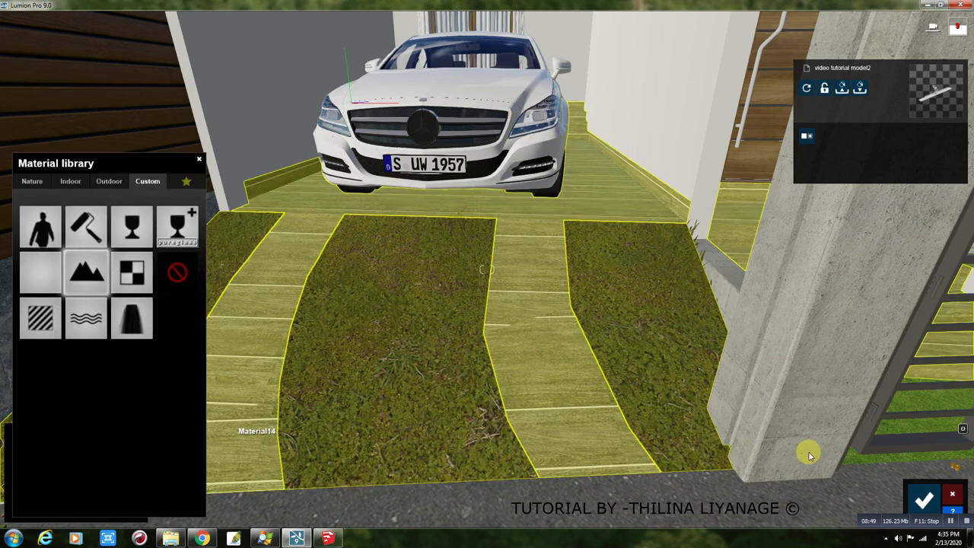
click(43, 322)
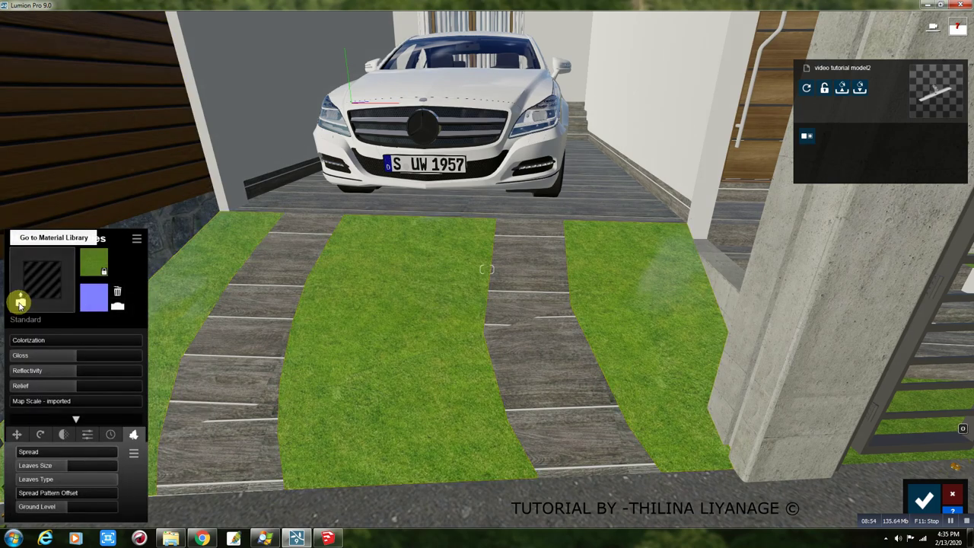
click(20, 303)
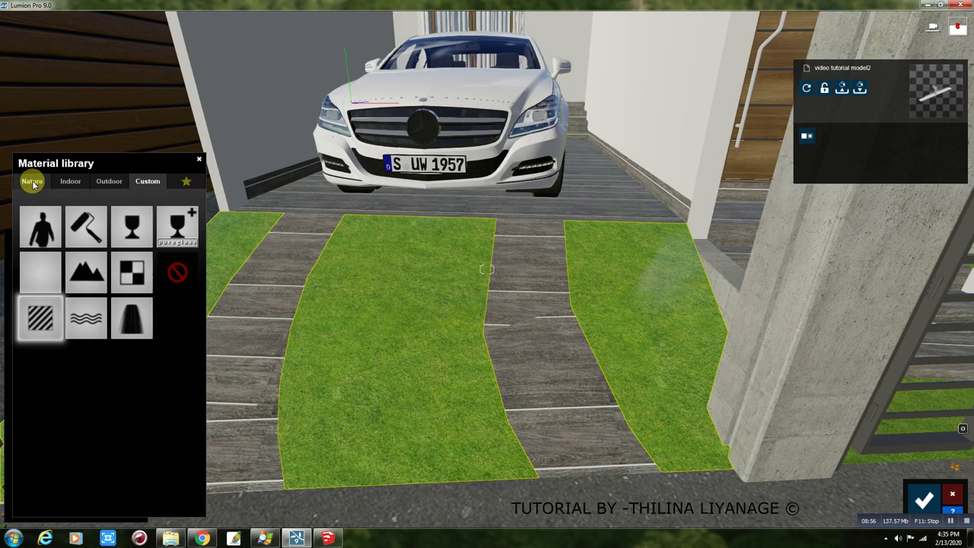
Apply 3D Grass Row Grass 03 to the driveway strips with bending force 0.1.
click(32, 183)
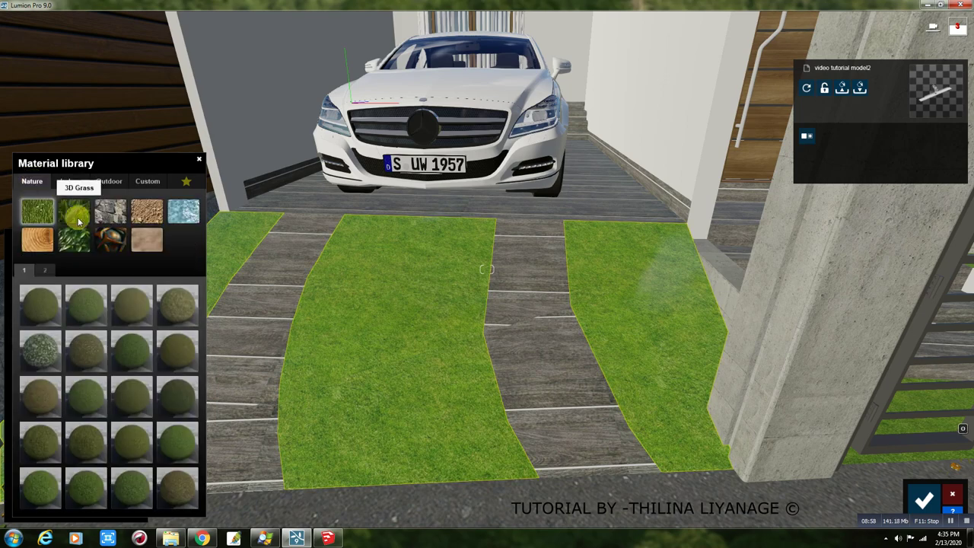
click(78, 221)
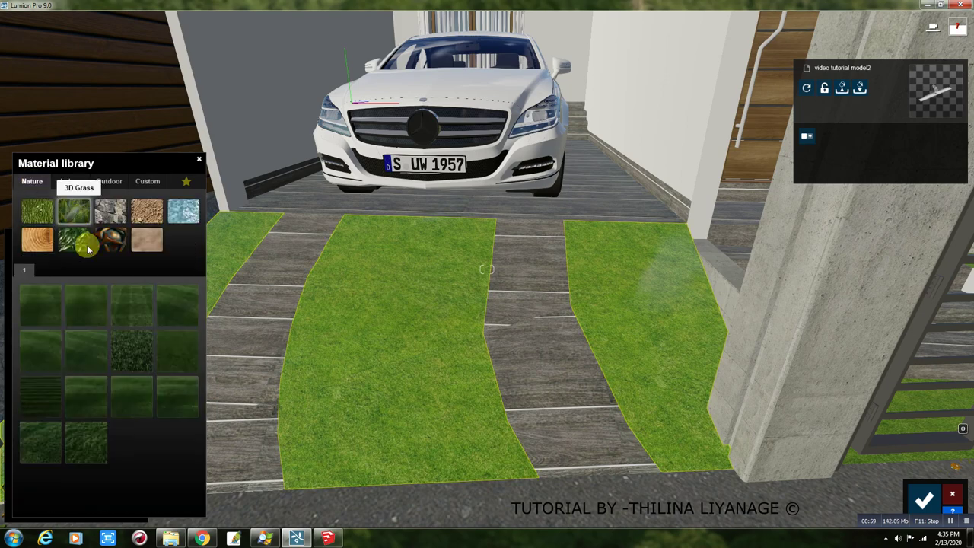
click(174, 310)
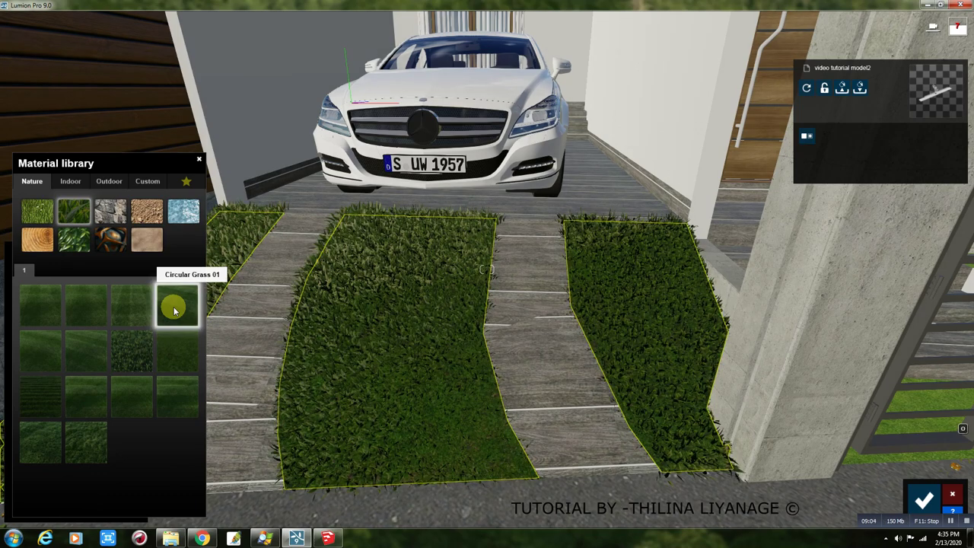
click(174, 397)
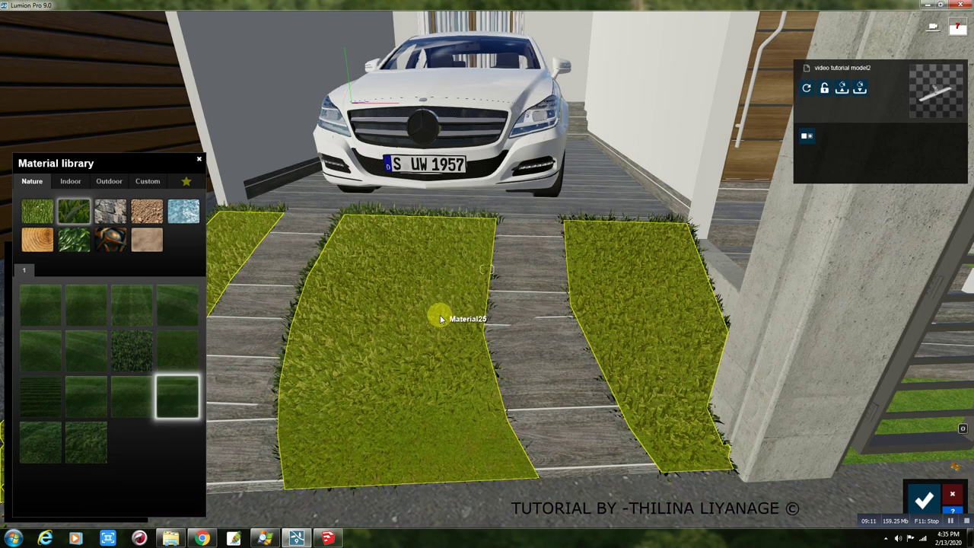
click(438, 318)
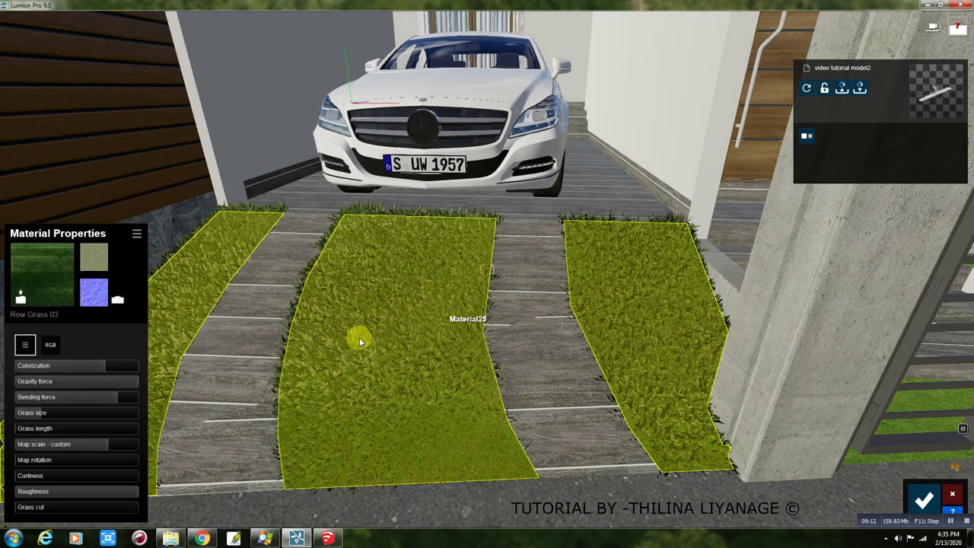
drag(87, 397, 21, 418)
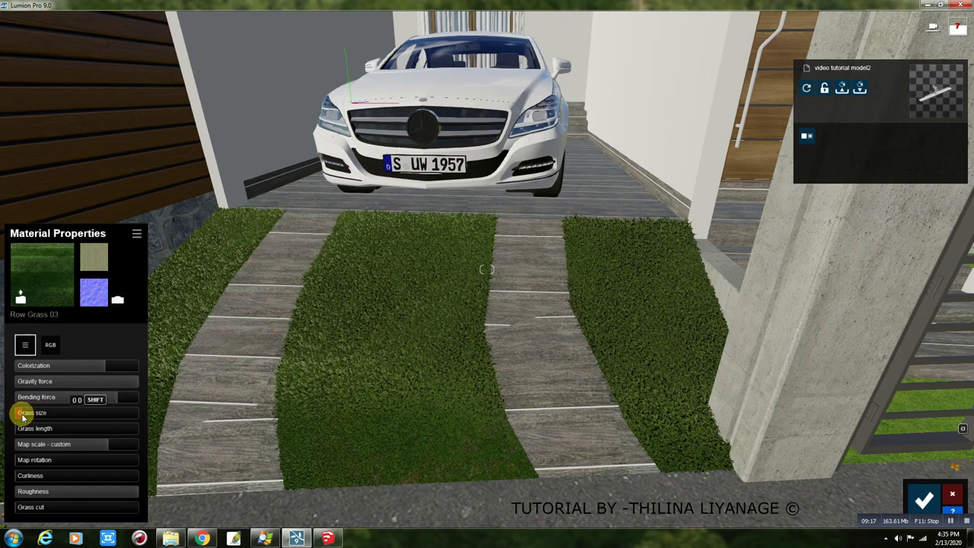
Tilt and pull the view back to the entrance and select the street road.
drag(23, 417, 35, 413)
right_drag(156, 426, 156, 454)
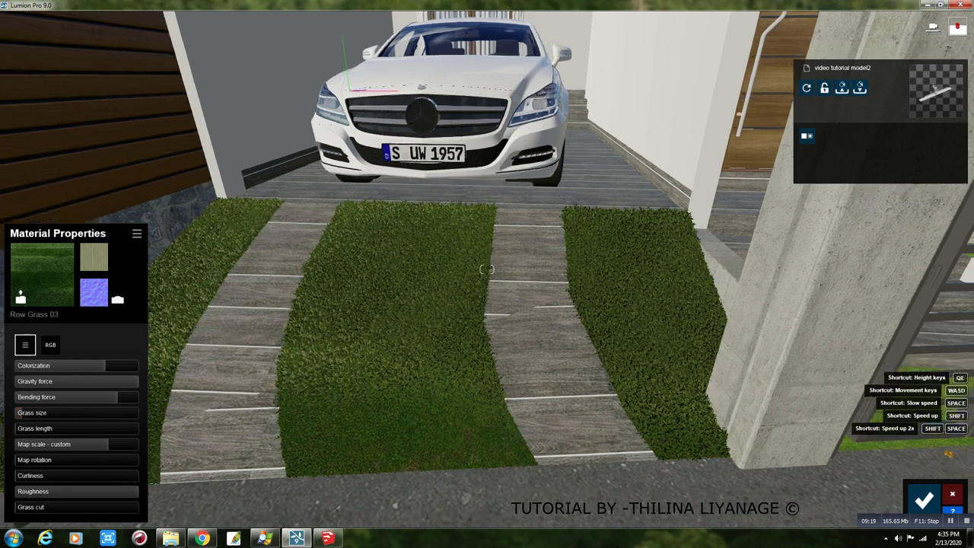
key(s)
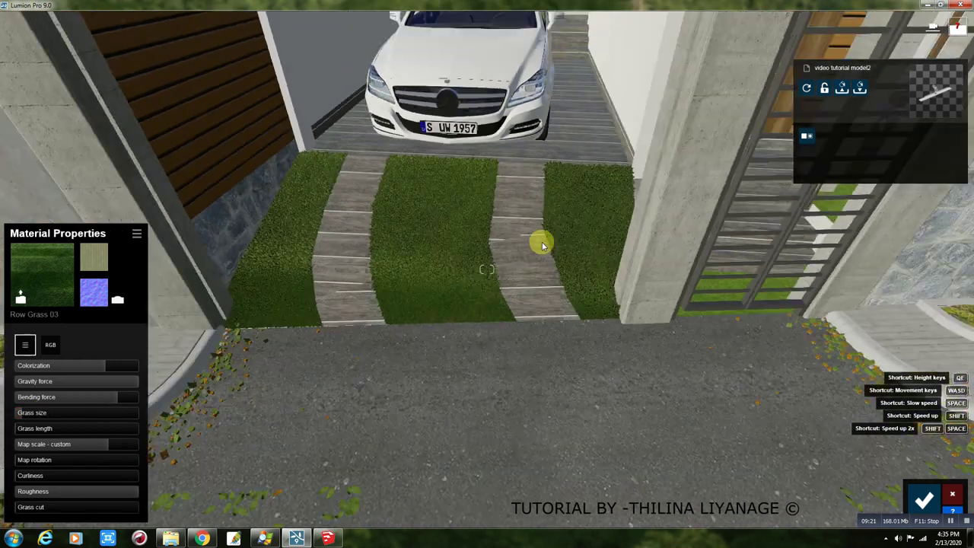
key(s)
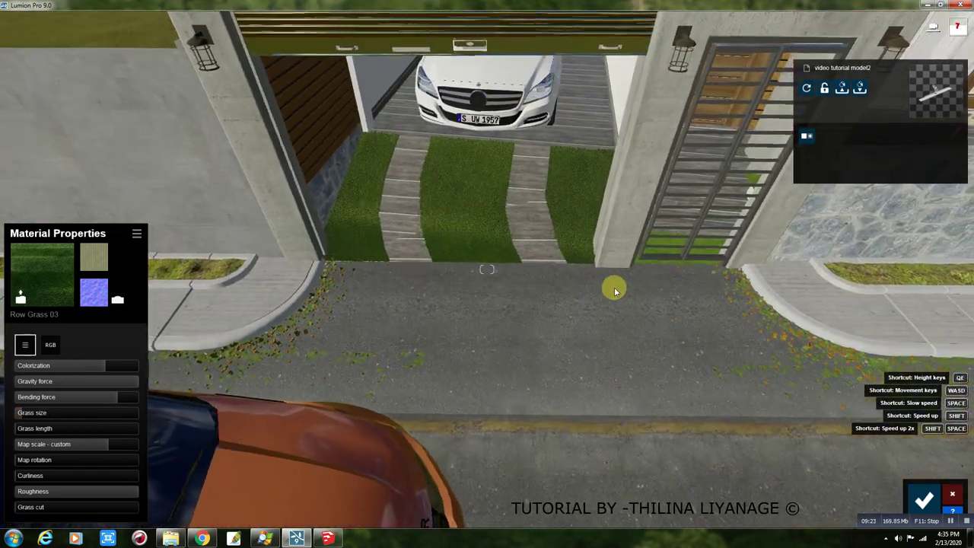
click(598, 336)
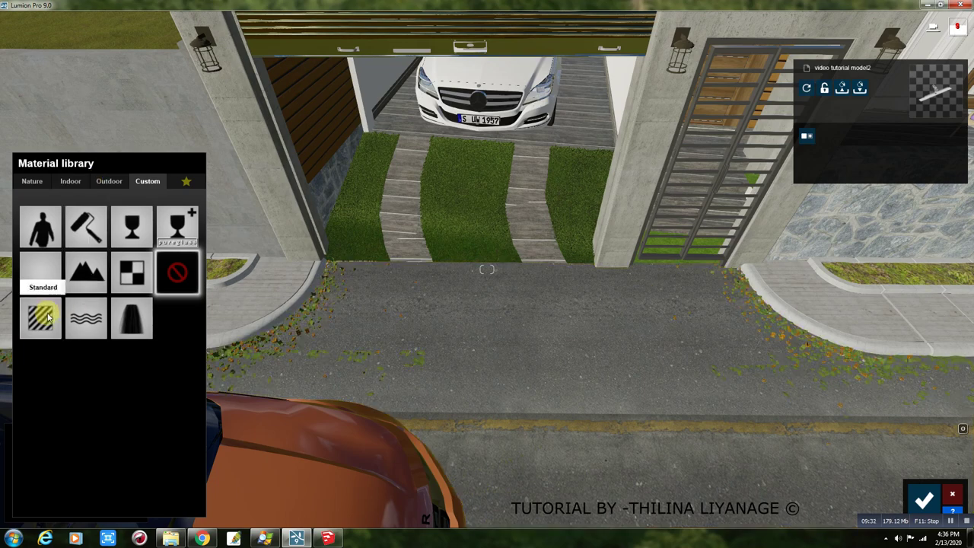
Apply the Standard material to the road, then orbit to the driveway and select a grass strip.
click(44, 314)
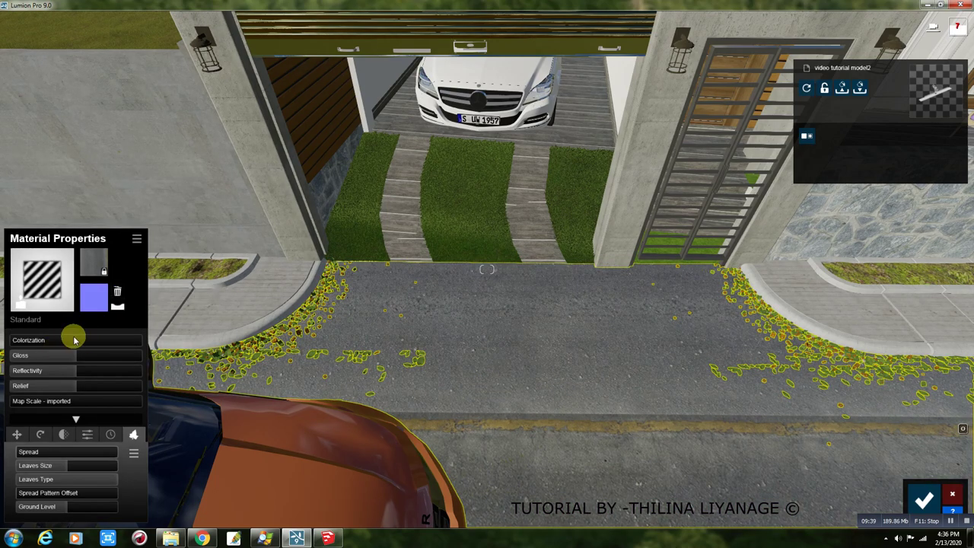
mouse_move(61, 372)
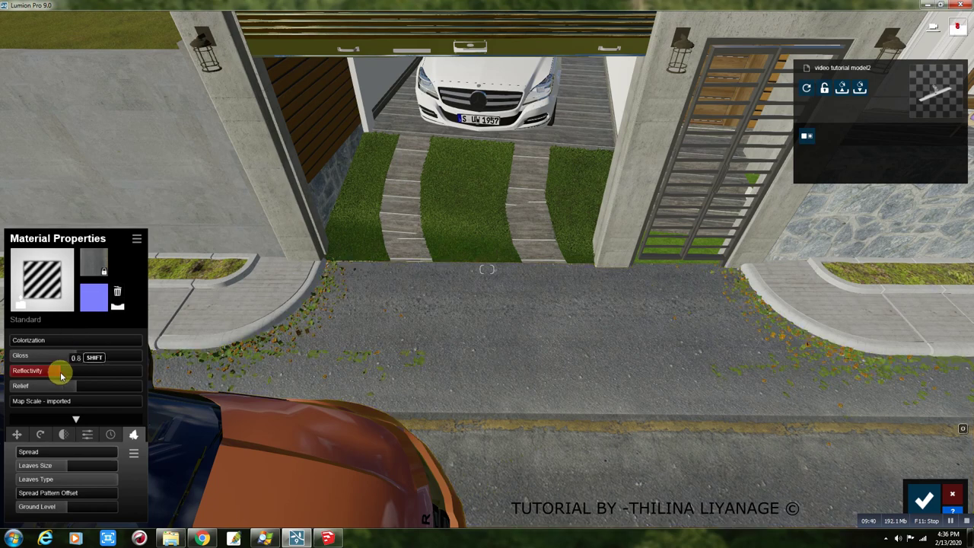
right_drag(897, 297, 935, 304)
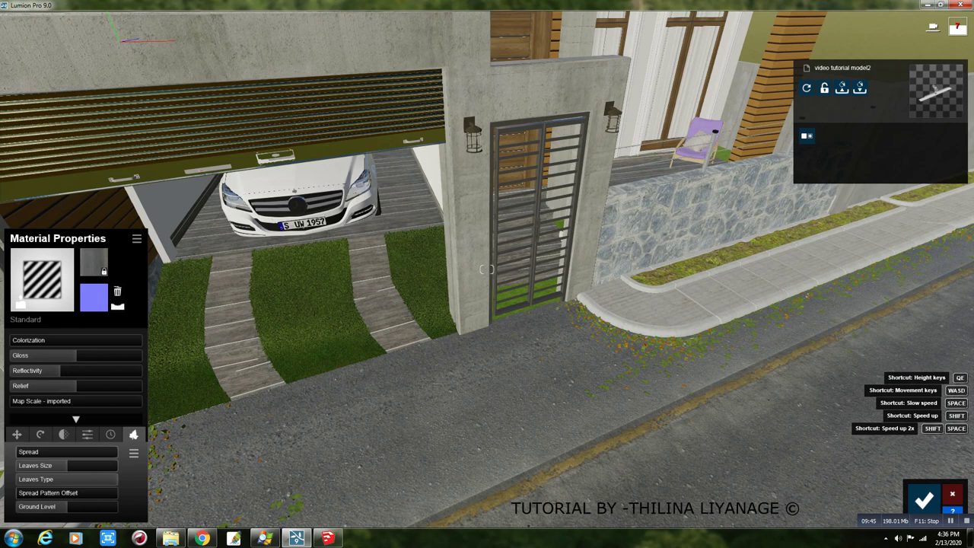
right_drag(485, 270, 700, 272)
click(700, 271)
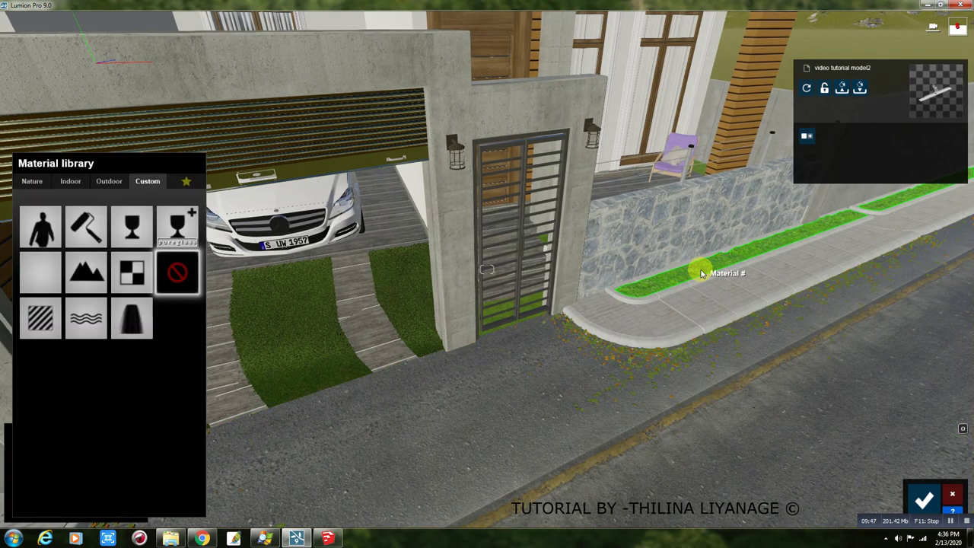
Apply Wild Grass 01 from the Nature grass materials to the gate strips, then select the curb.
click(34, 185)
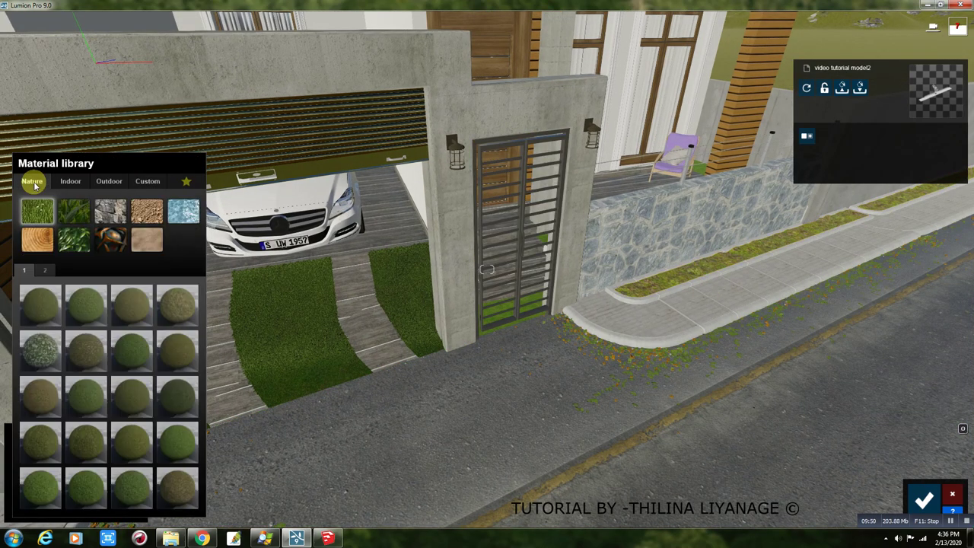
click(73, 211)
click(49, 446)
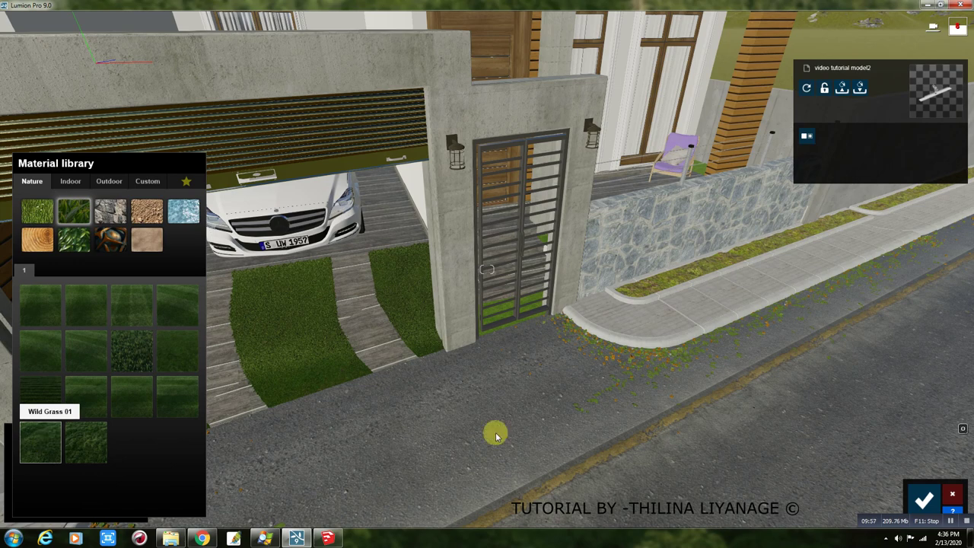
mouse_move(618, 454)
right_down()
mouse_move(456, 449)
mouse_move(659, 404)
right_up()
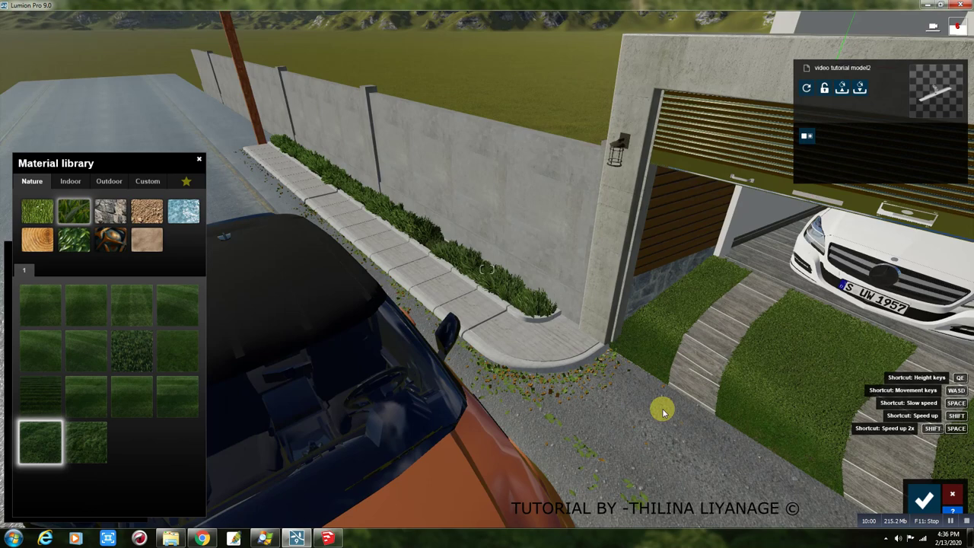
click(538, 351)
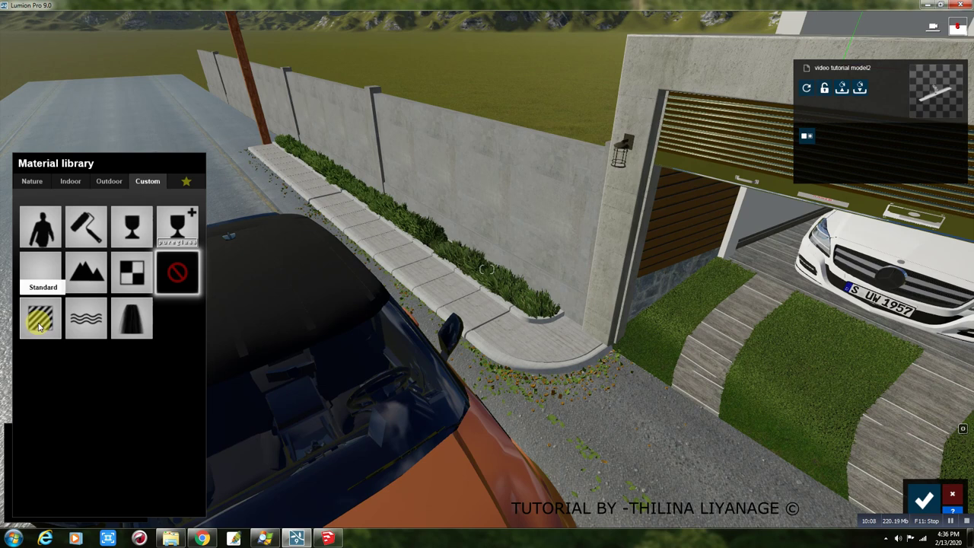
Set the curb to Standard at reflectivity 0.5 and the boundary wall to Standard at 0.7.
click(38, 326)
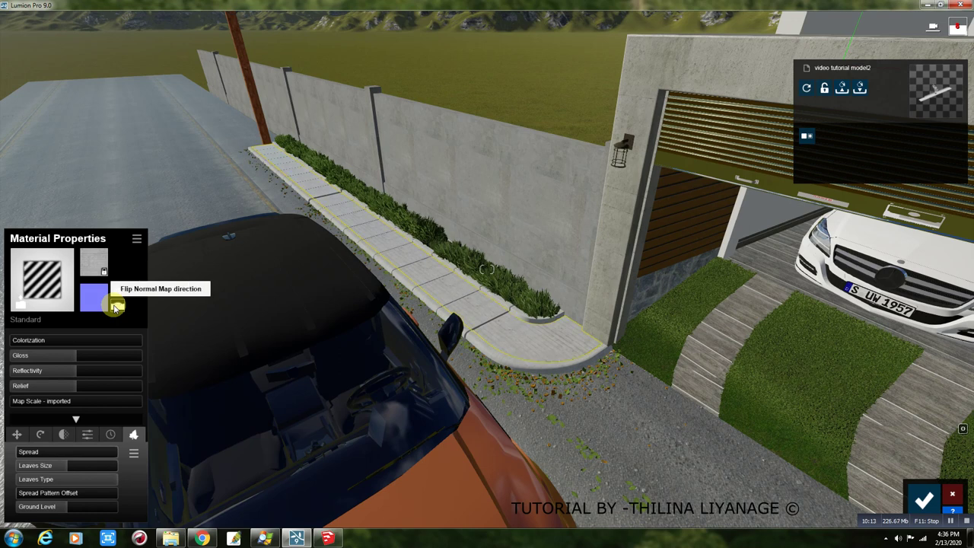
drag(74, 373, 45, 374)
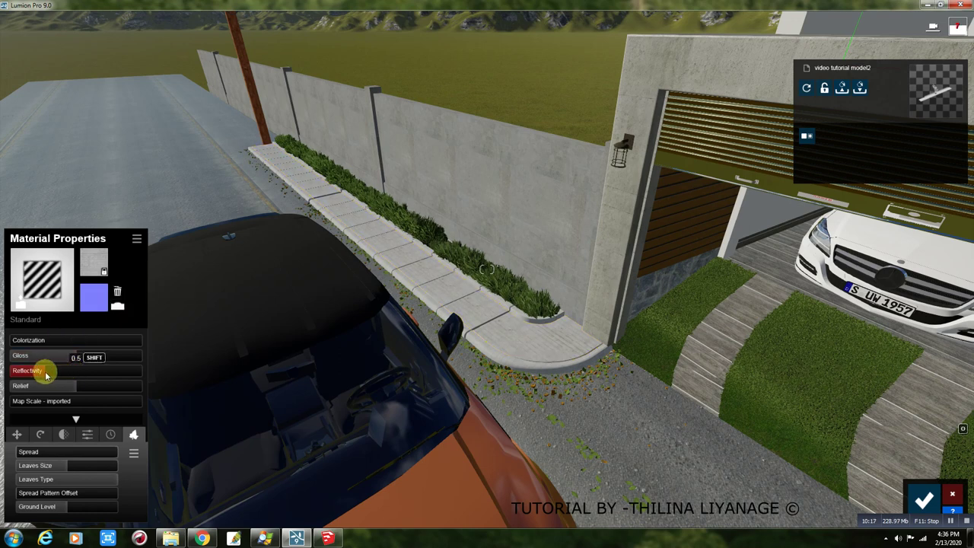
click(491, 186)
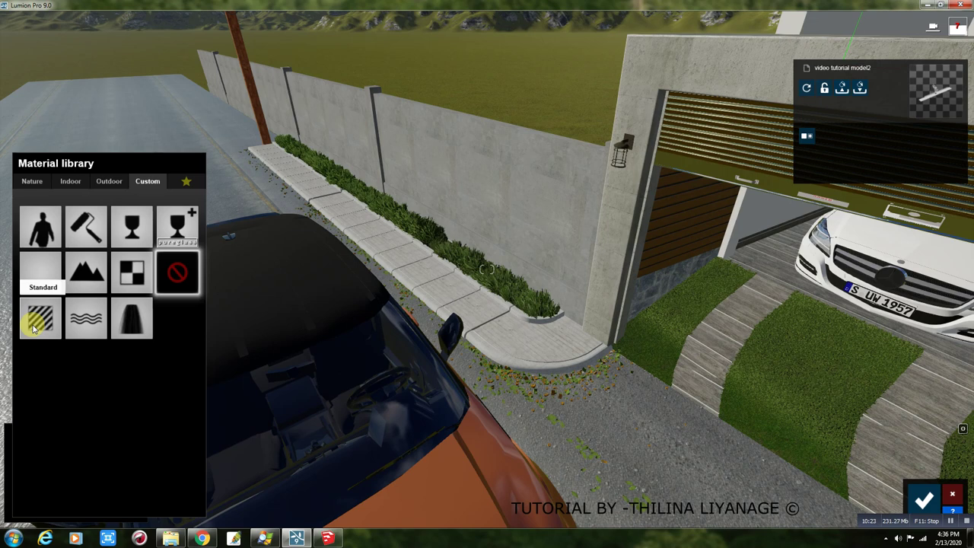
click(34, 327)
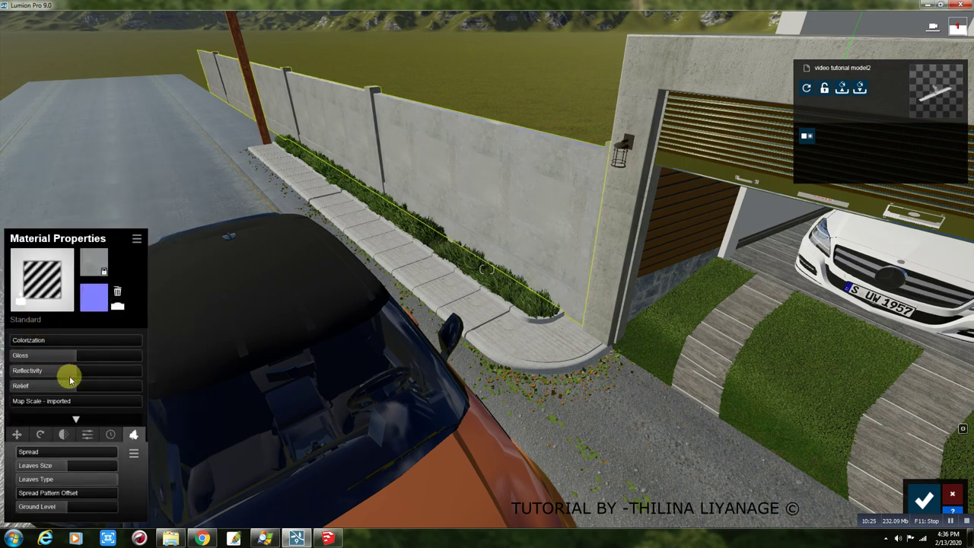
drag(62, 377, 56, 376)
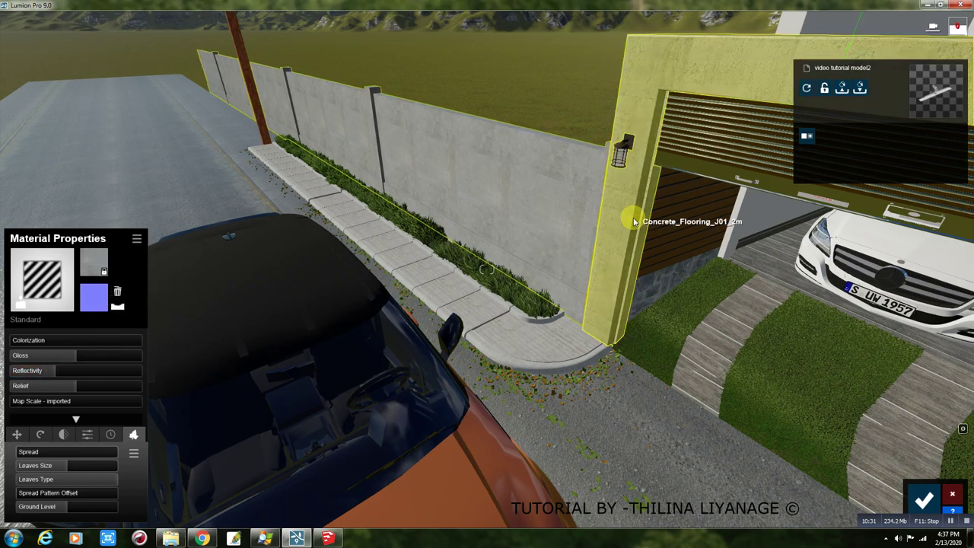
right_drag(633, 221, 647, 223)
right_drag(487, 268, 533, 269)
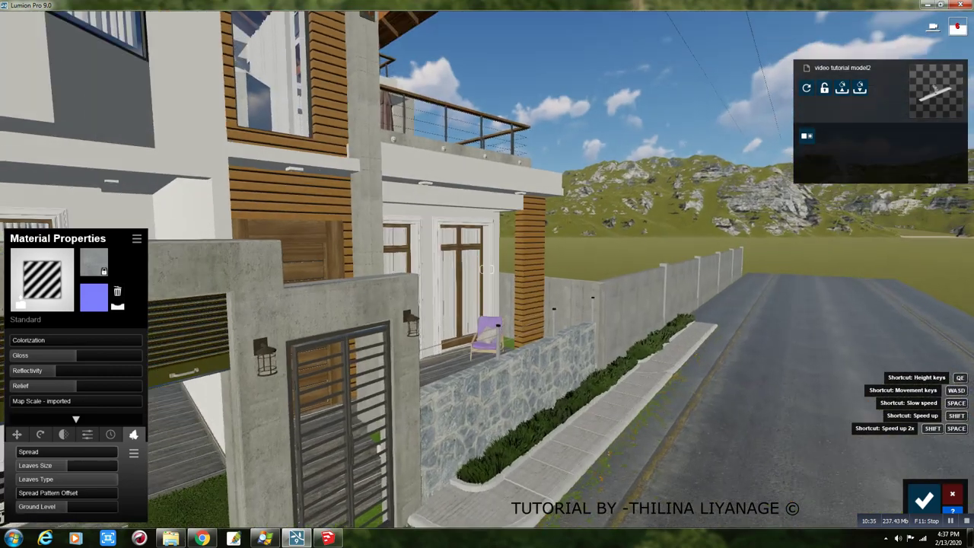
scroll(373, 319, down, 5)
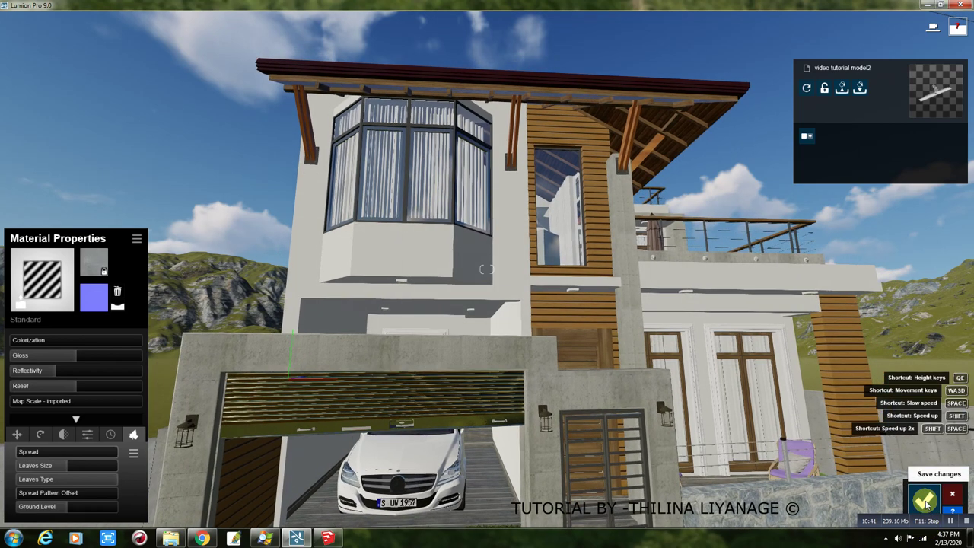
Save the material edits, preview photo slot 1 in Photo mode, and return to Build mode.
click(925, 499)
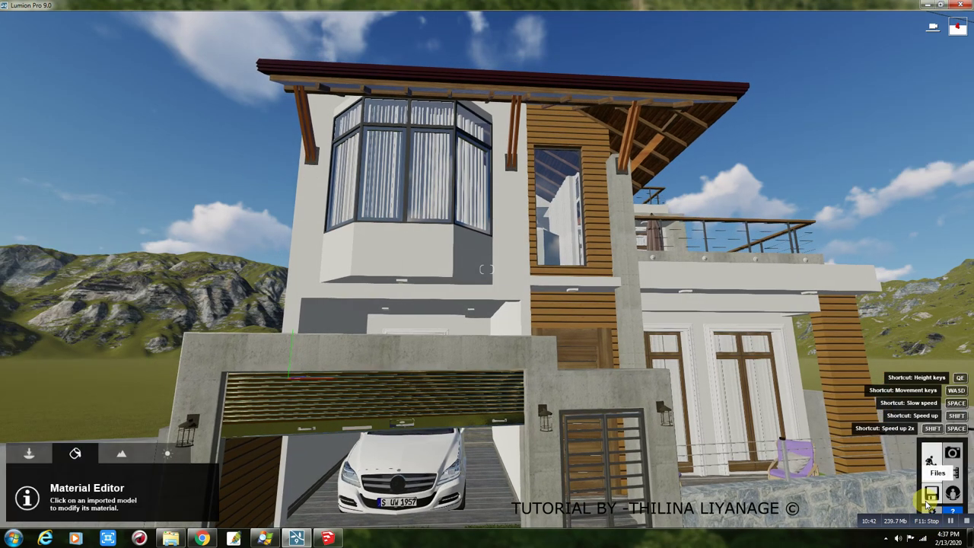
click(951, 454)
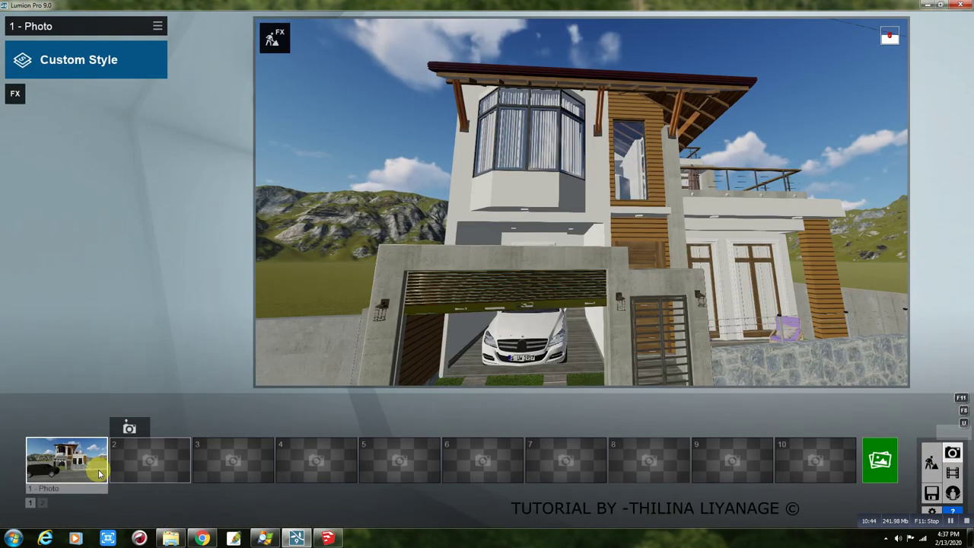
click(73, 469)
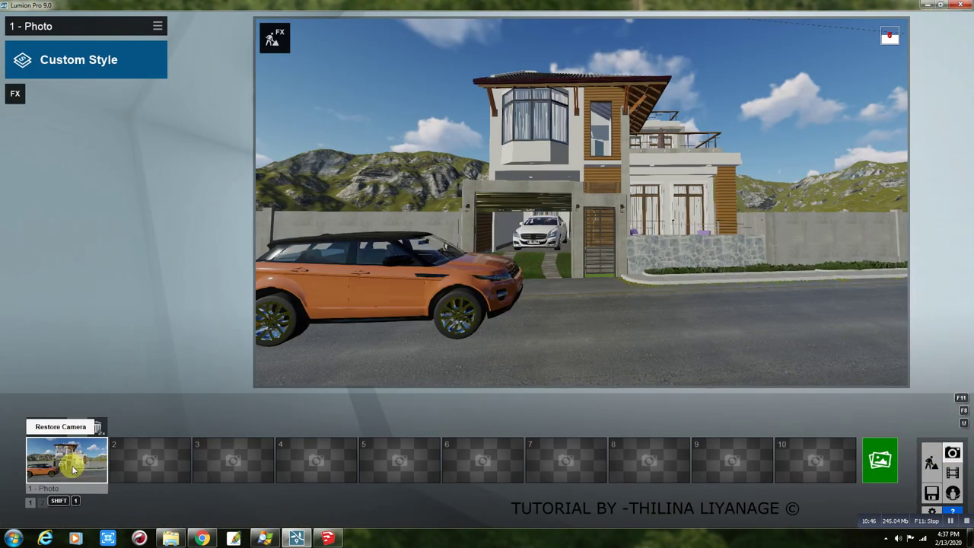
click(930, 462)
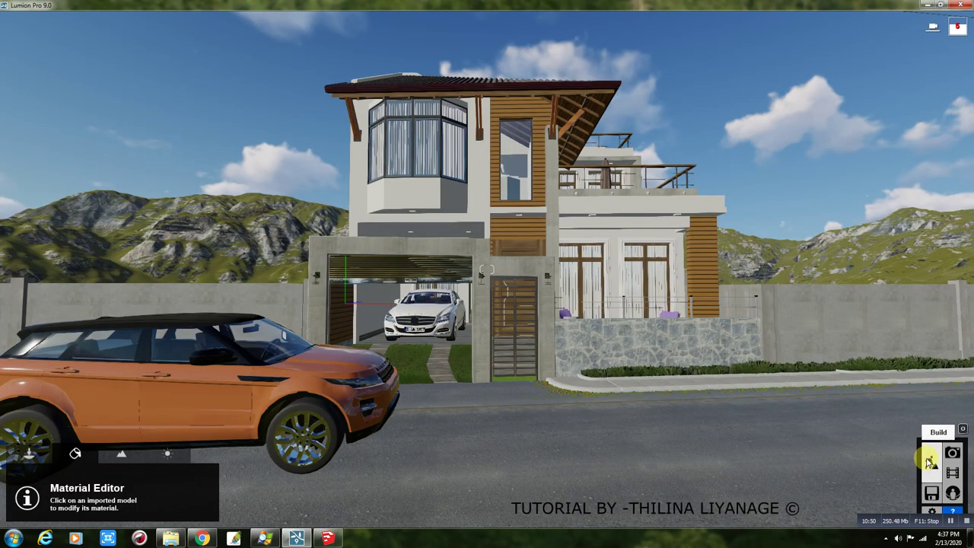
Fly in to the patio and select the chairs' Leather_B01_Black_25cm material.
scroll(657, 323, up, 3)
scroll(658, 323, up, 5)
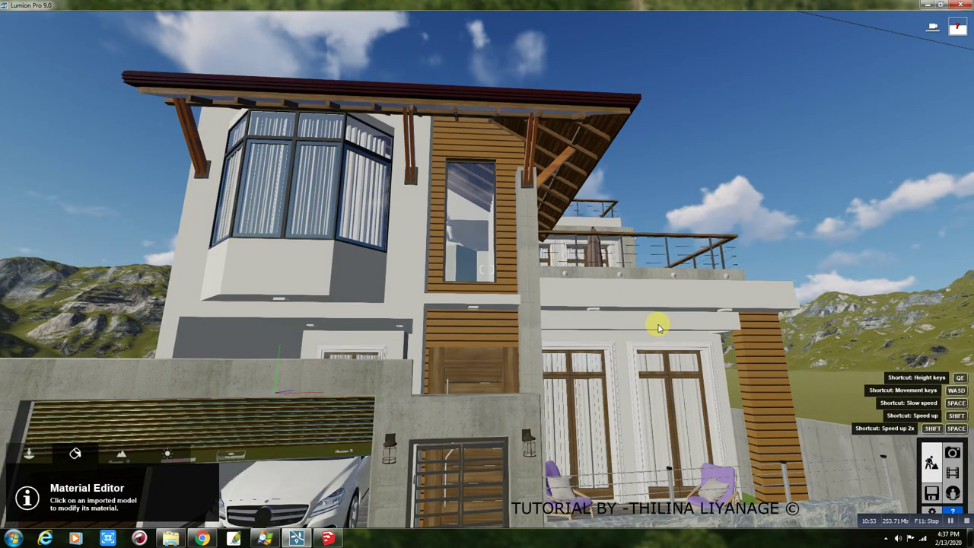
scroll(670, 335, up, 5)
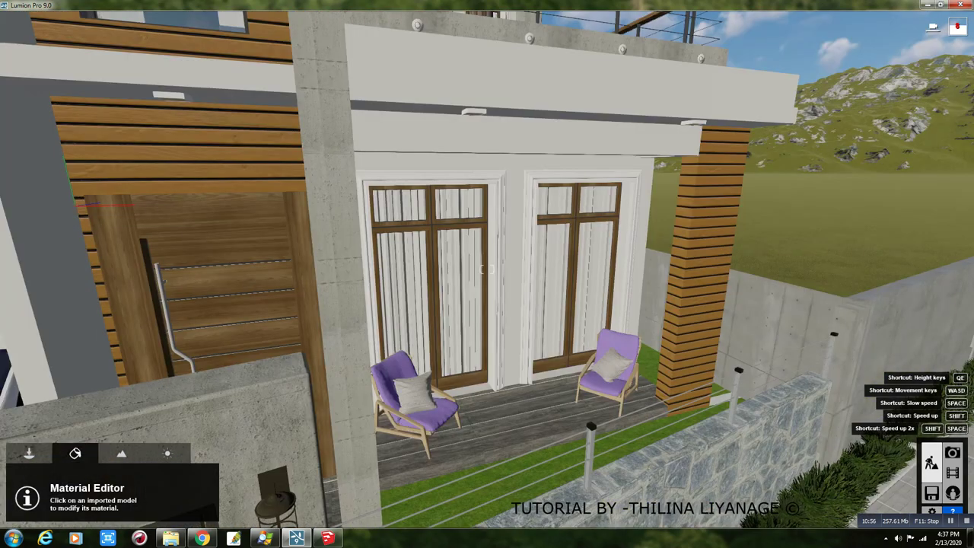
right_drag(370, 398, 369, 398)
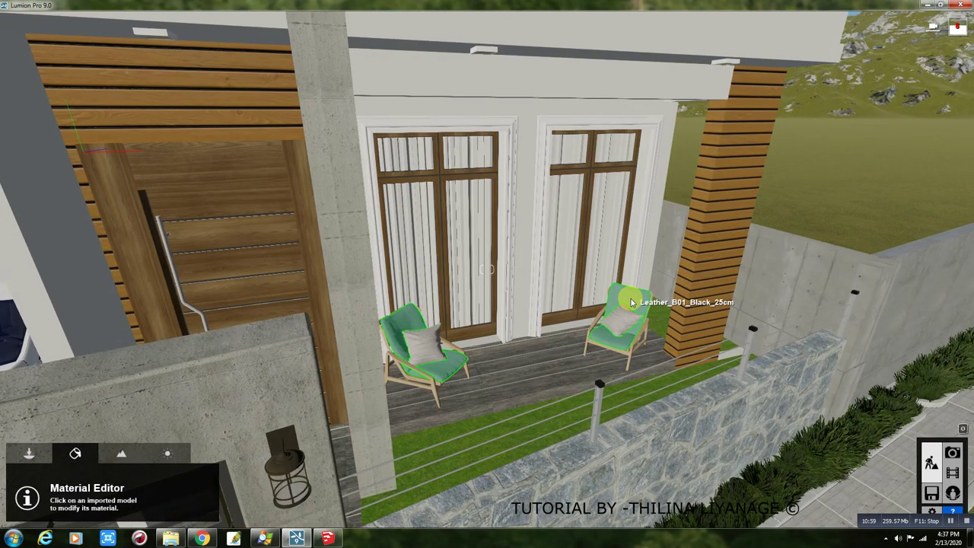
click(242, 302)
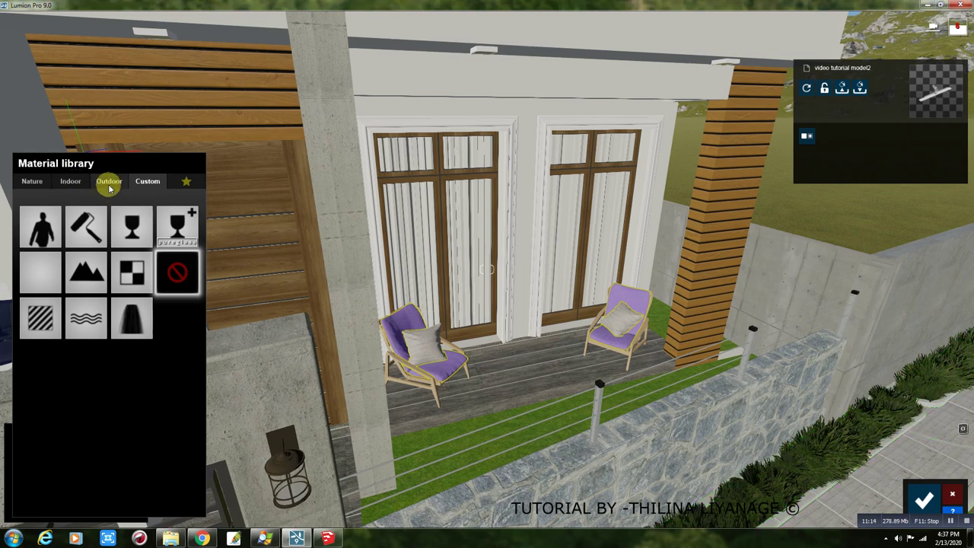
Apply the red dotted Carpet Domestic 006 1024 fabric from the Indoor materials to the chair cushions.
click(69, 183)
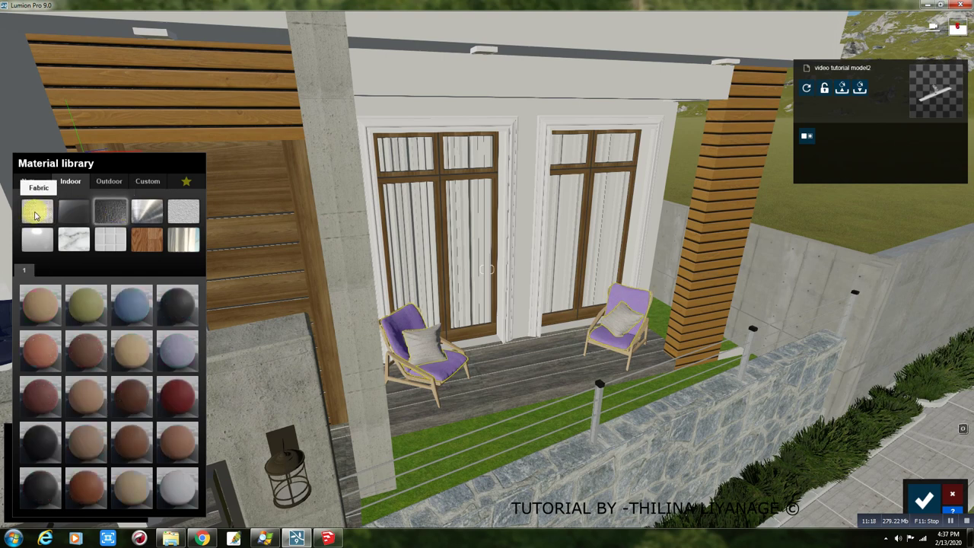
mouse_move(133, 305)
mouse_down()
mouse_move(448, 373)
mouse_move(423, 433)
mouse_move(435, 346)
mouse_move(208, 334)
mouse_move(599, 357)
mouse_up()
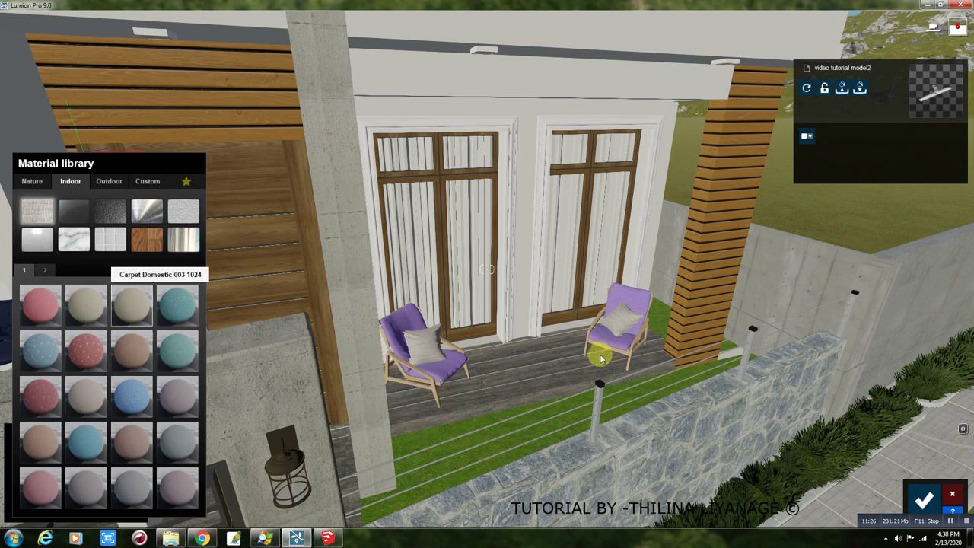
mouse_move(599, 357)
mouse_down()
mouse_move(613, 344)
mouse_move(104, 304)
mouse_move(539, 333)
mouse_move(709, 398)
mouse_move(774, 441)
mouse_move(522, 404)
mouse_move(514, 469)
mouse_move(426, 348)
mouse_move(297, 356)
mouse_up()
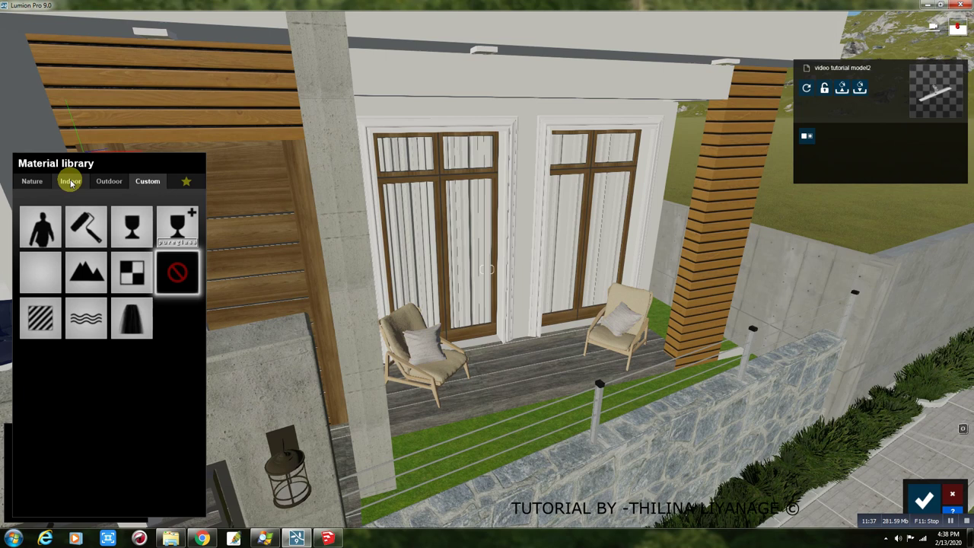
click(70, 181)
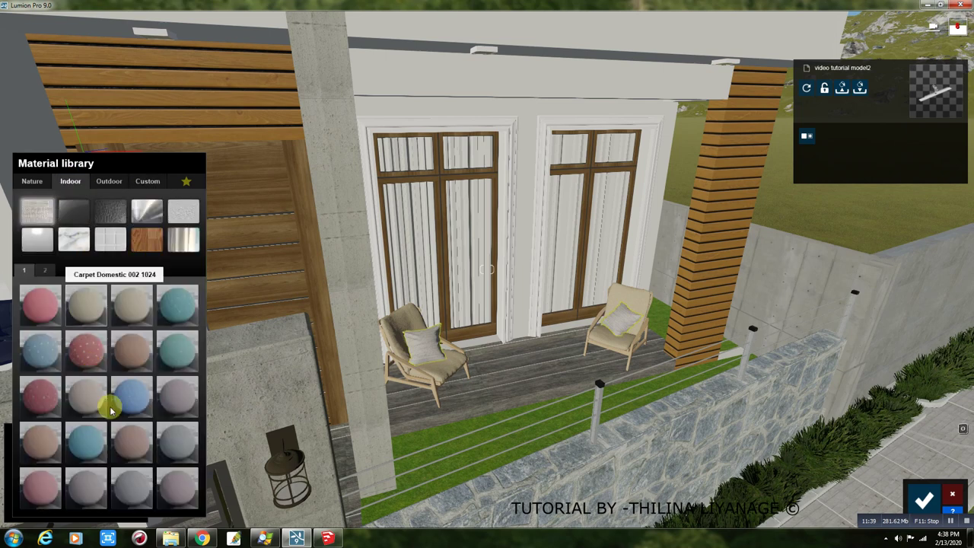
click(86, 350)
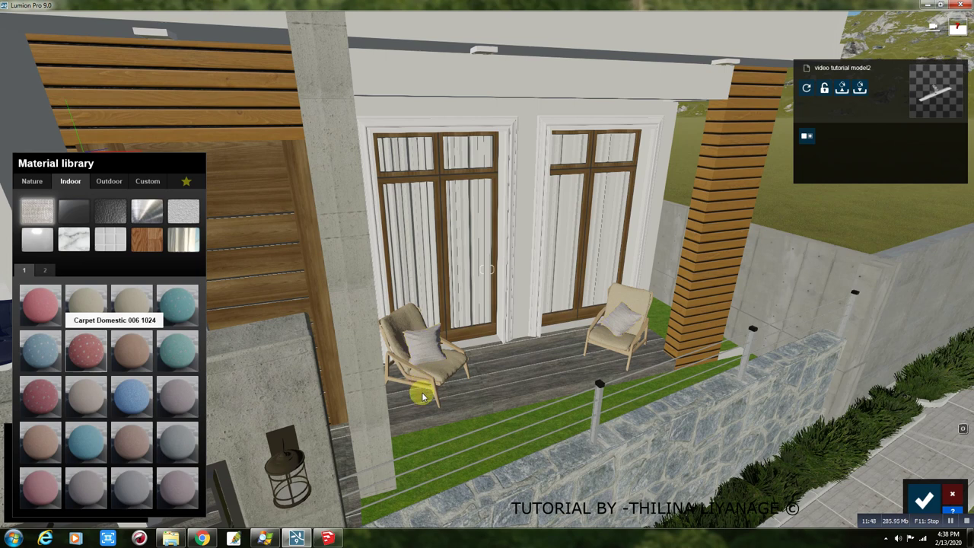
click(423, 395)
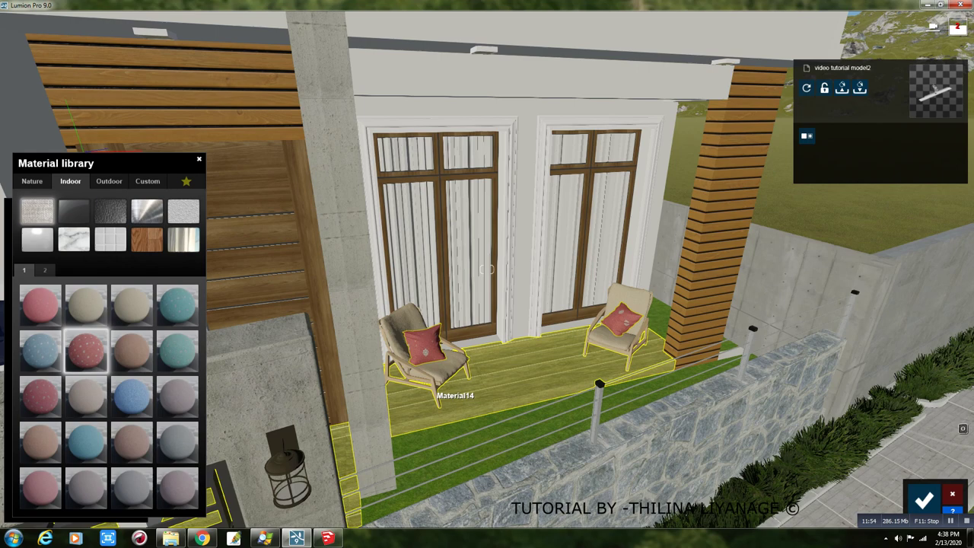
right_drag(422, 395, 403, 391)
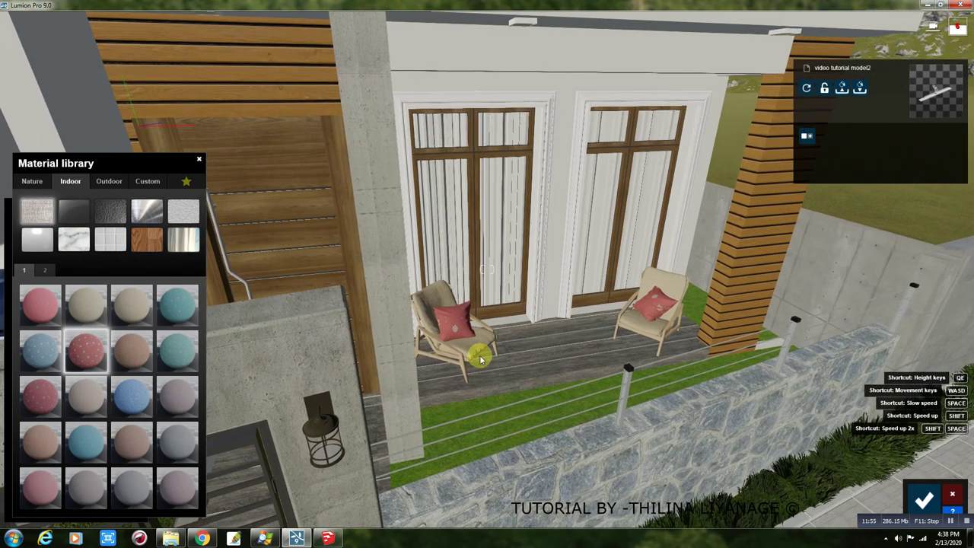
Set the cushion fabric's Map Scale to 0.3.
click(458, 324)
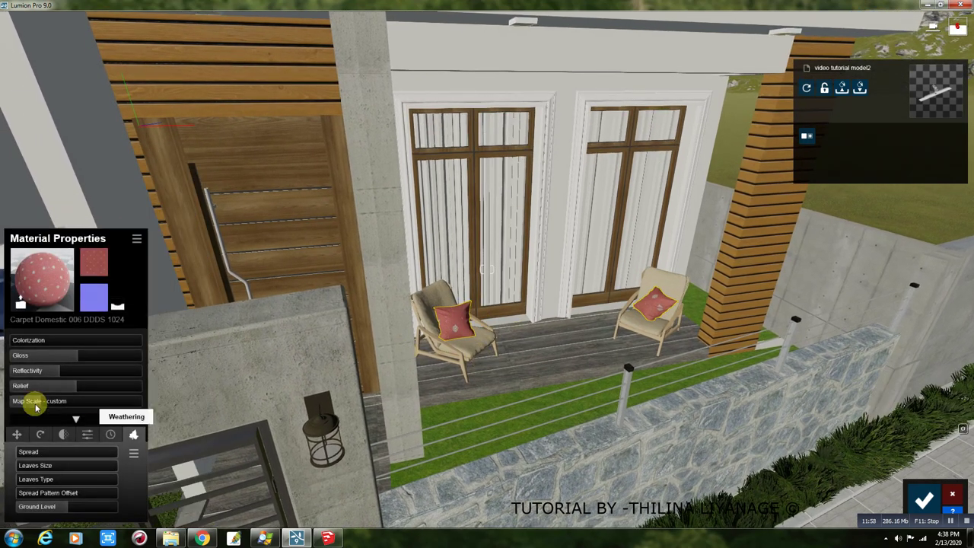
drag(34, 404, 86, 400)
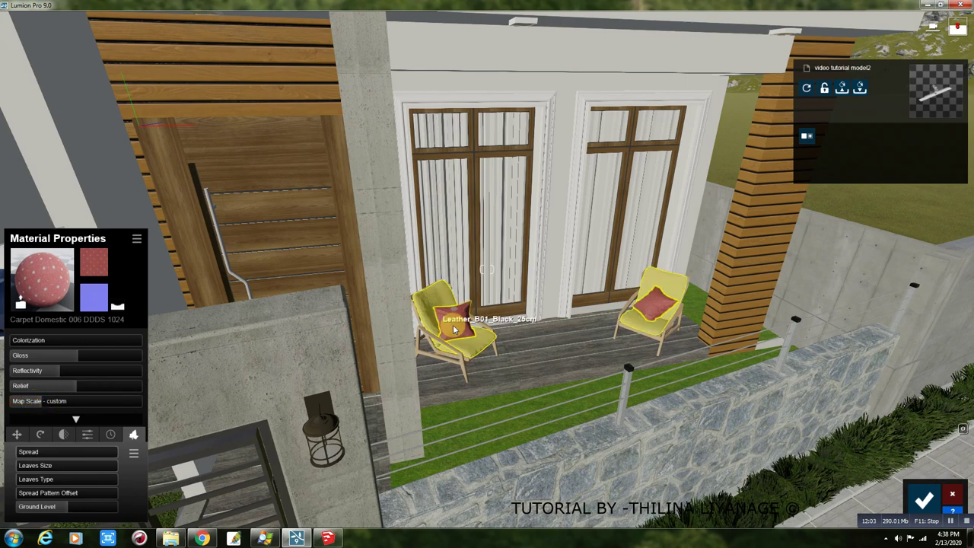
scroll(449, 328, up, 3)
scroll(481, 355, down, 3)
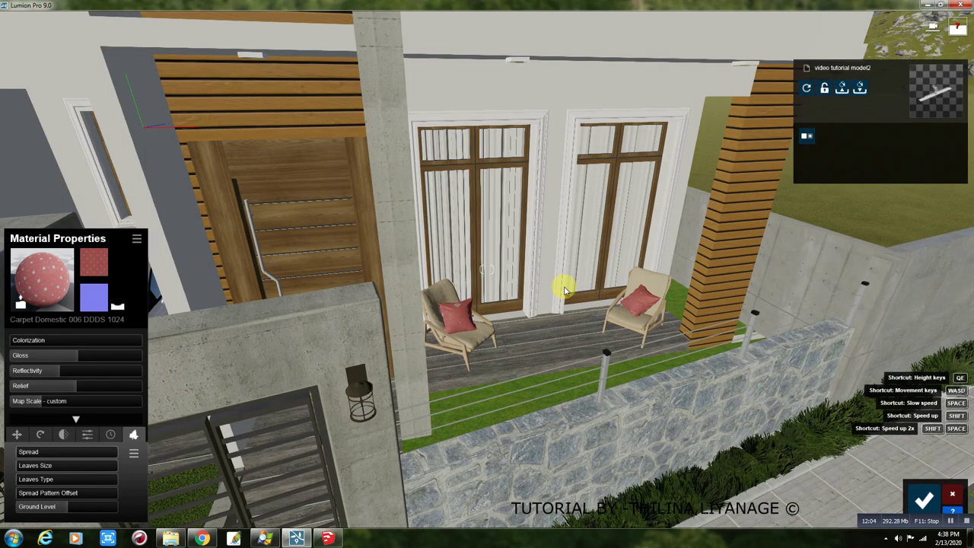
scroll(561, 283, down, 3)
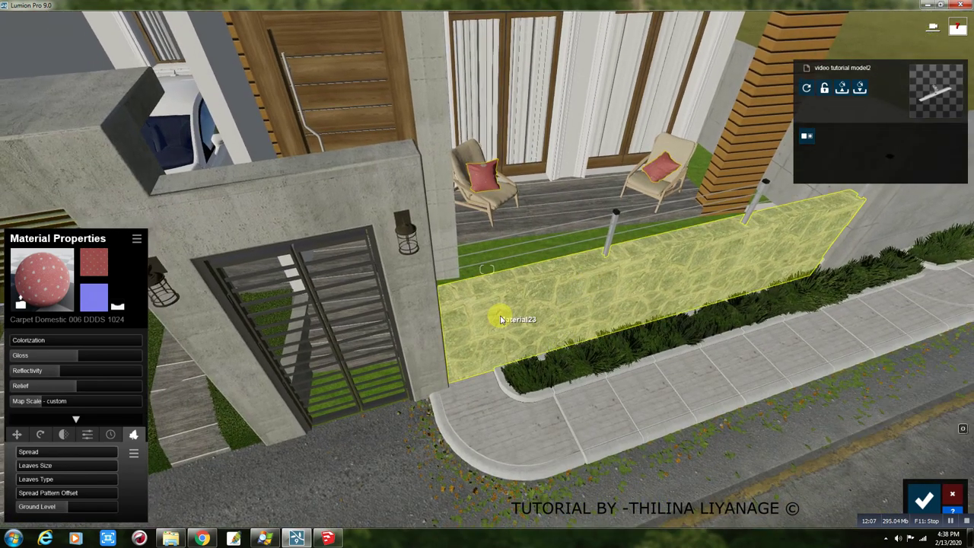
Try weathering on the stone wall material, ending with Stone weathering at about 0.3.
click(498, 317)
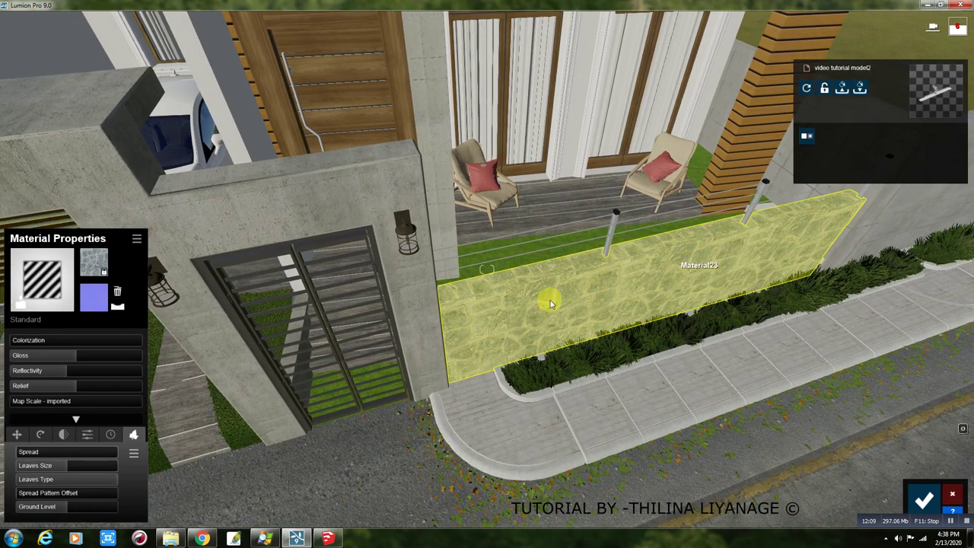
click(90, 434)
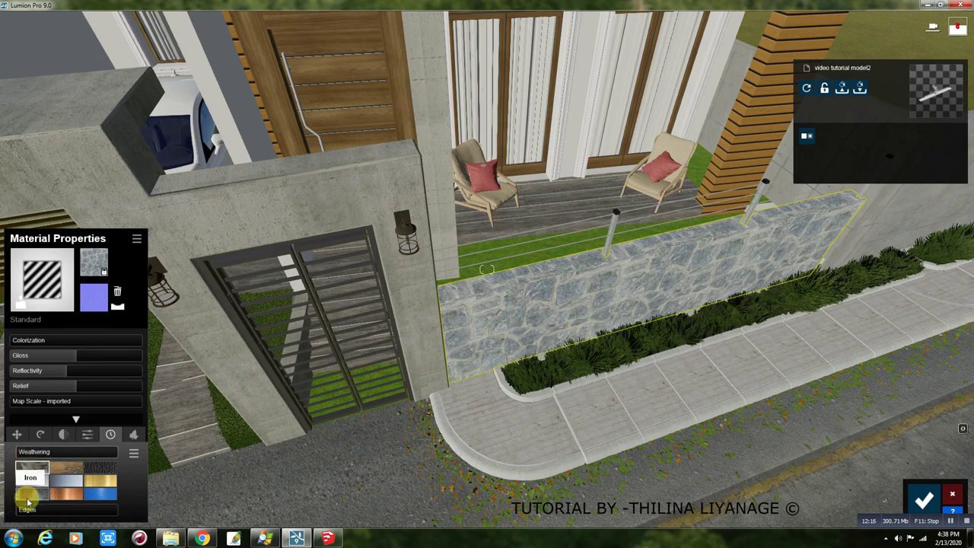
click(27, 496)
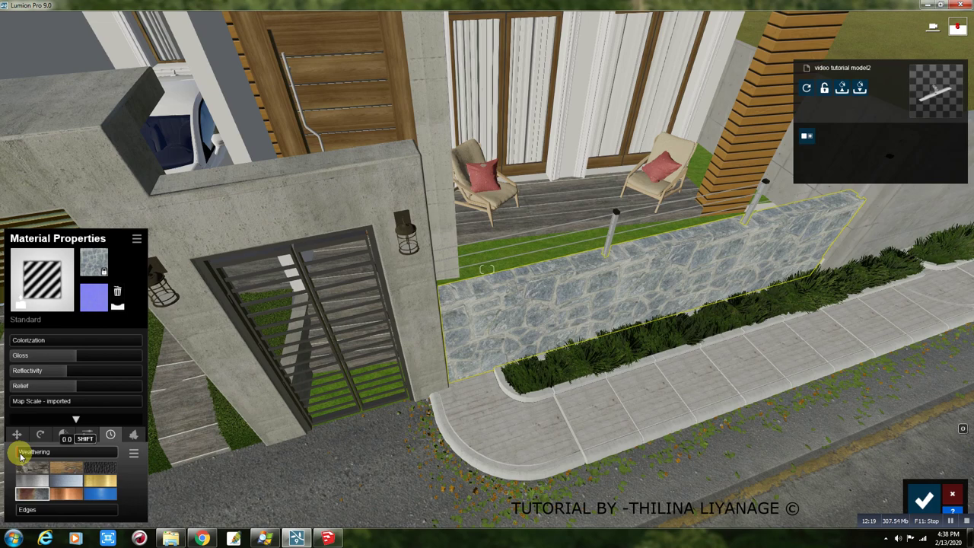
mouse_move(26, 453)
mouse_down()
mouse_move(70, 455)
mouse_move(26, 456)
mouse_up()
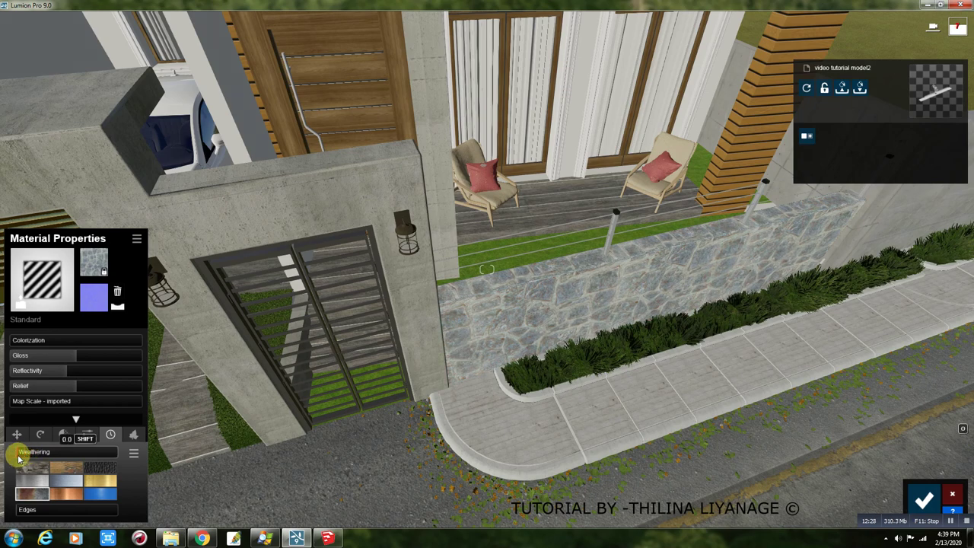
click(32, 467)
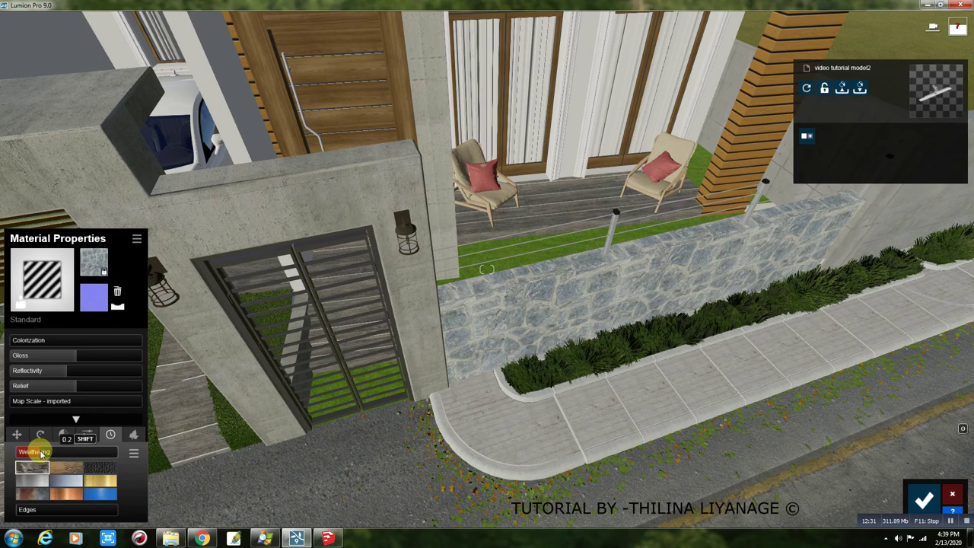
Add foliage to the stone wall with reduced spread, leaf size 1.0 and a new leaf type, and save.
click(134, 434)
mouse_move(63, 469)
mouse_down()
mouse_move(25, 454)
mouse_move(44, 472)
mouse_up()
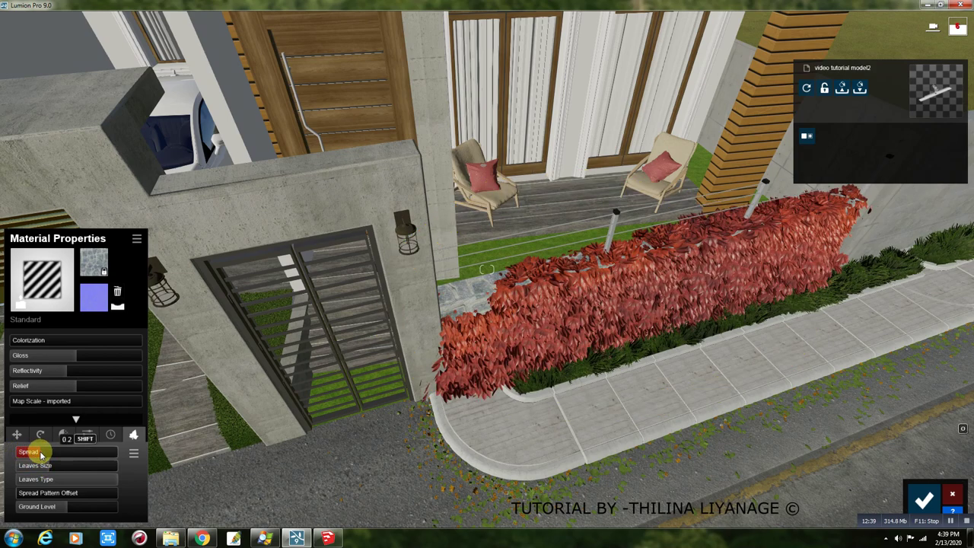
drag(35, 469, 17, 463)
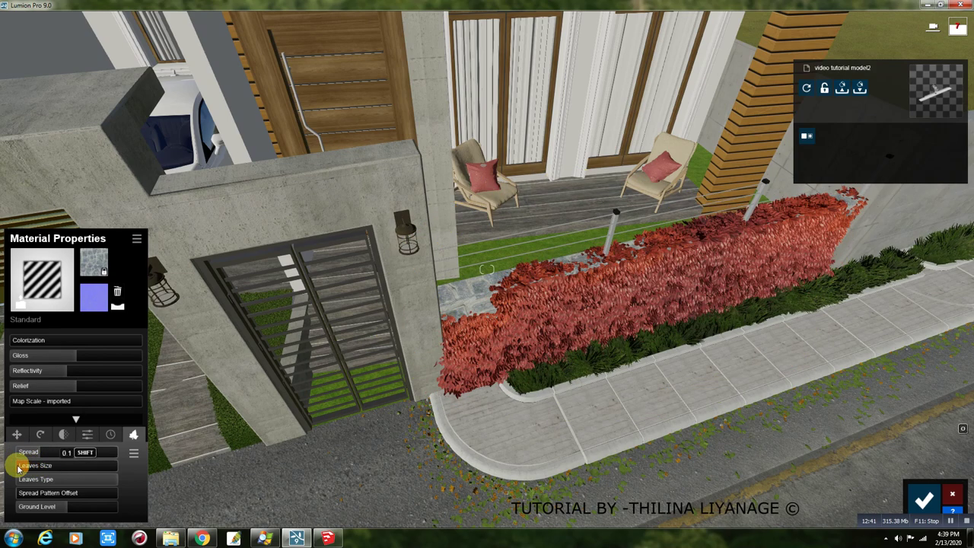
mouse_move(113, 486)
mouse_down()
mouse_move(55, 481)
mouse_move(25, 453)
mouse_up()
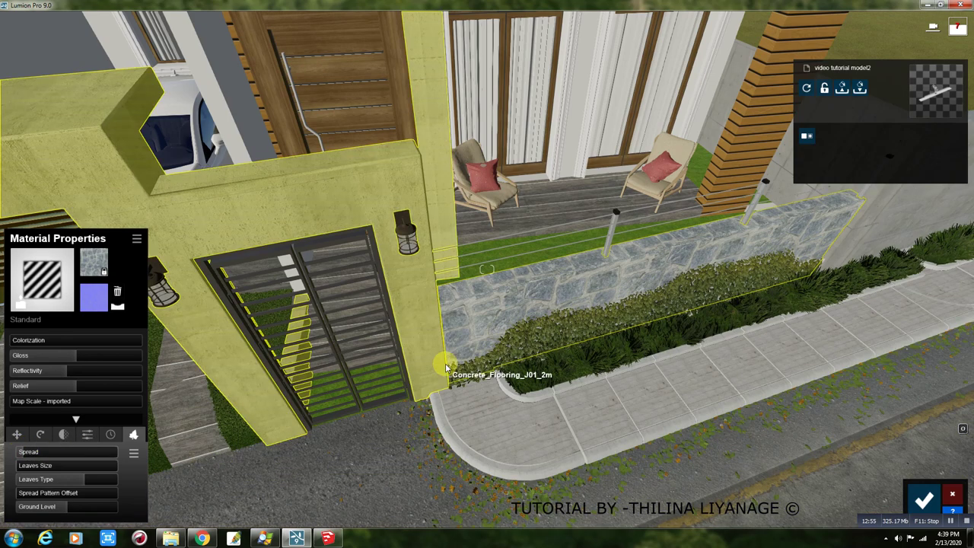
right_drag(381, 382, 913, 499)
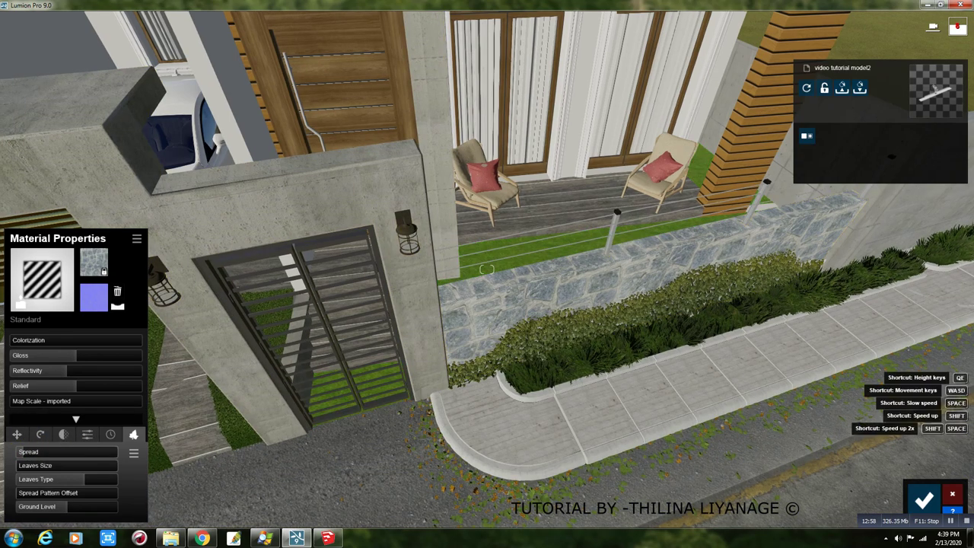
click(922, 498)
Move the camera toward the gate and select the boundary wall material.
right_drag(738, 429, 391, 290)
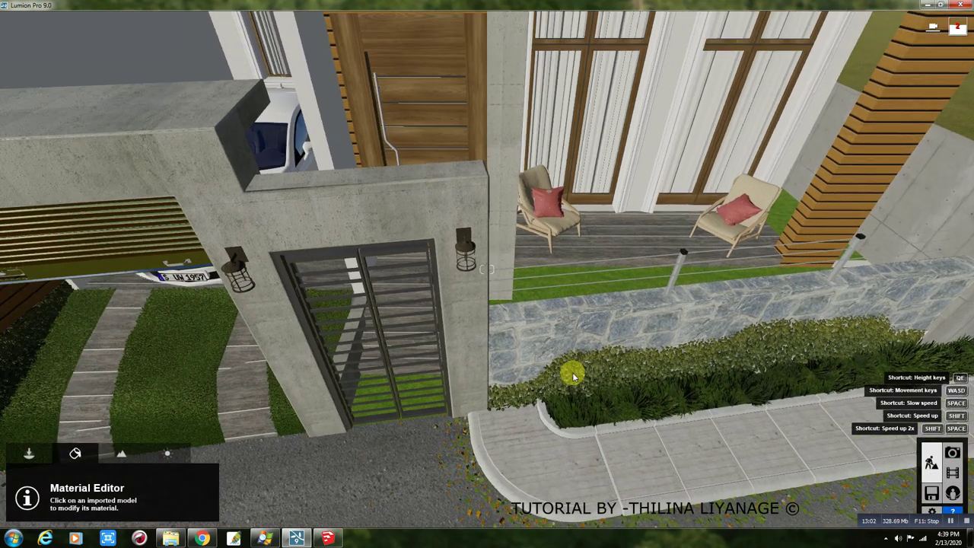
scroll(472, 233, down, 3)
scroll(471, 233, down, 3)
scroll(472, 233, down, 3)
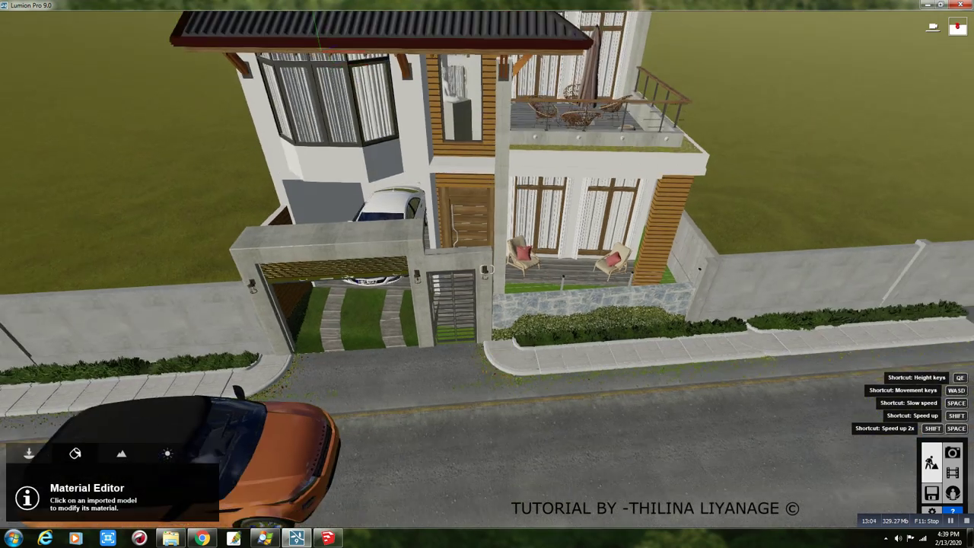
scroll(471, 232, down, 3)
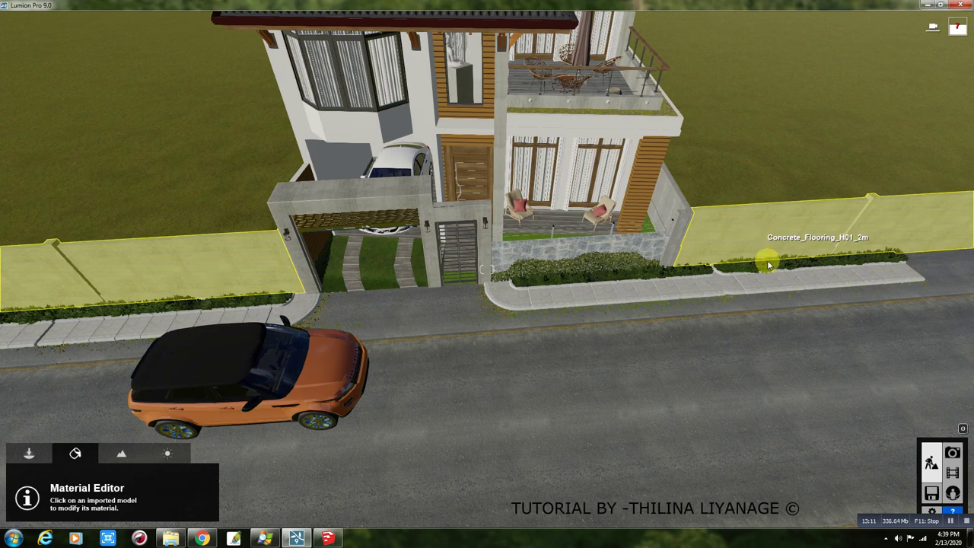
click(768, 264)
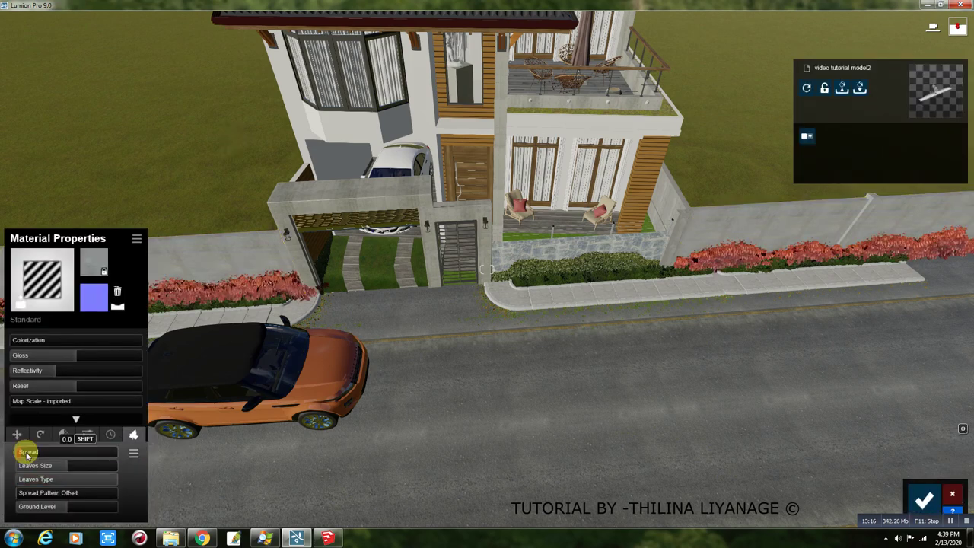
Give the boundary wall foliage spread 0.2, smaller green leaves, ground level about -0.45 m, and save.
click(26, 452)
click(38, 453)
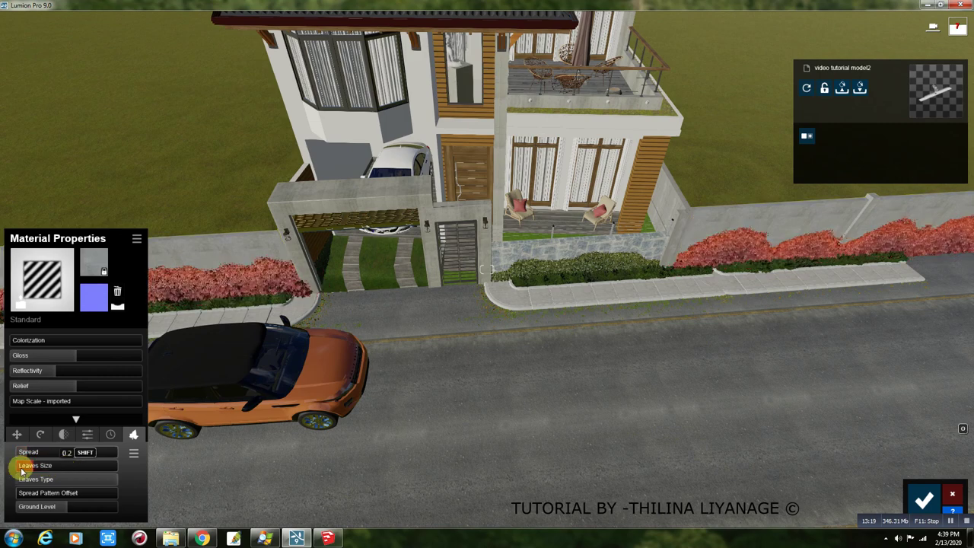
click(98, 487)
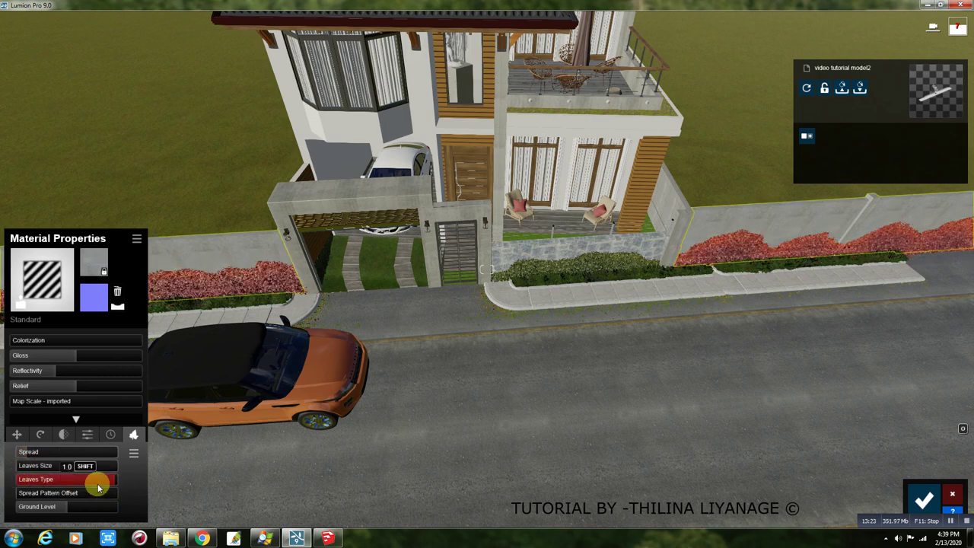
click(67, 487)
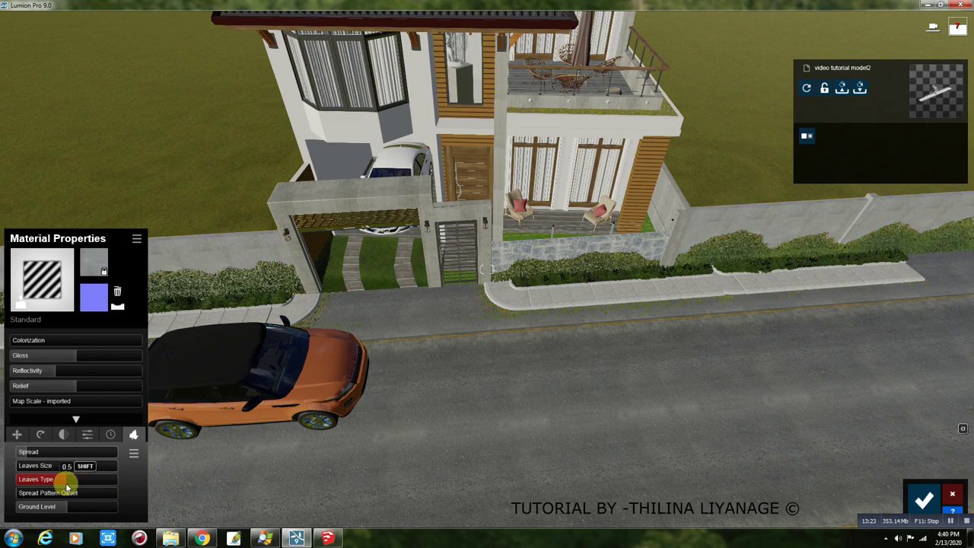
click(66, 509)
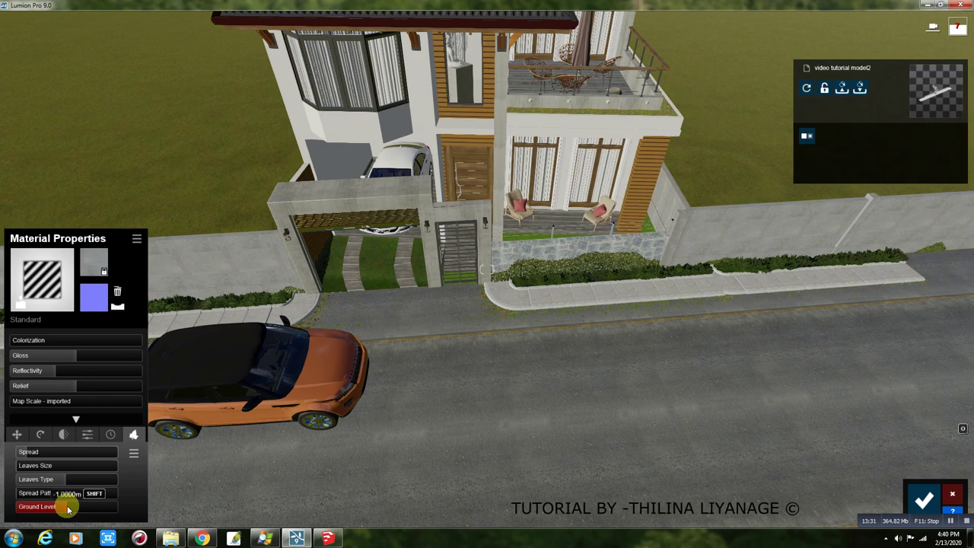
drag(82, 506, 207, 504)
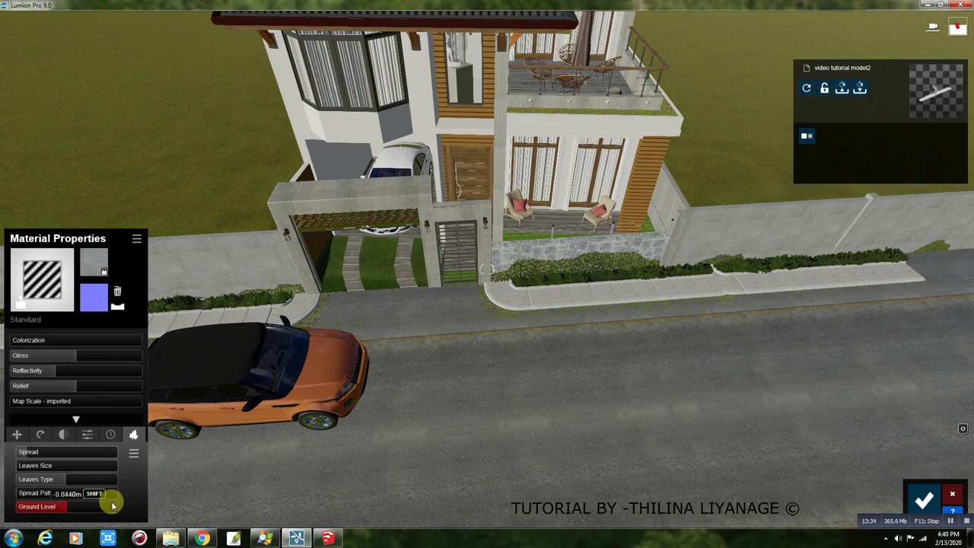
drag(208, 503, 186, 506)
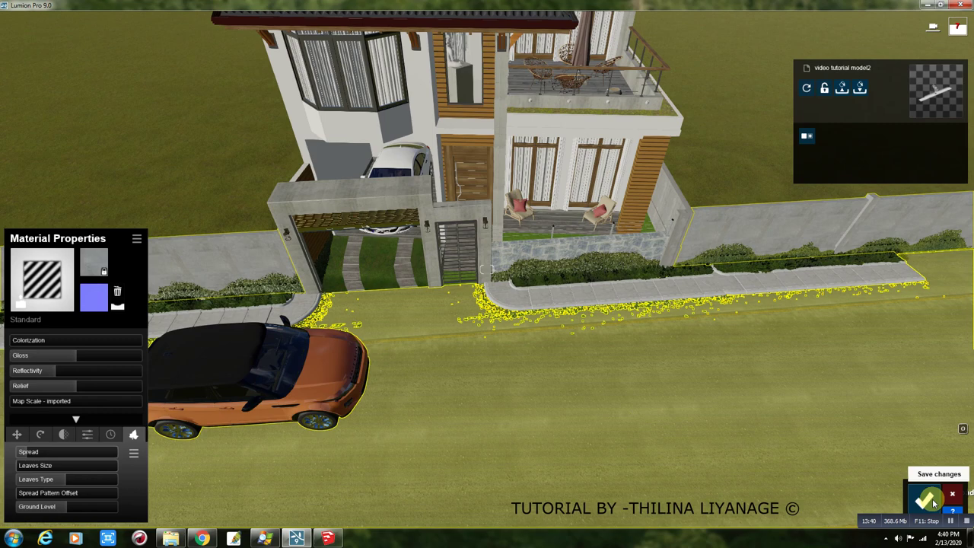
click(930, 500)
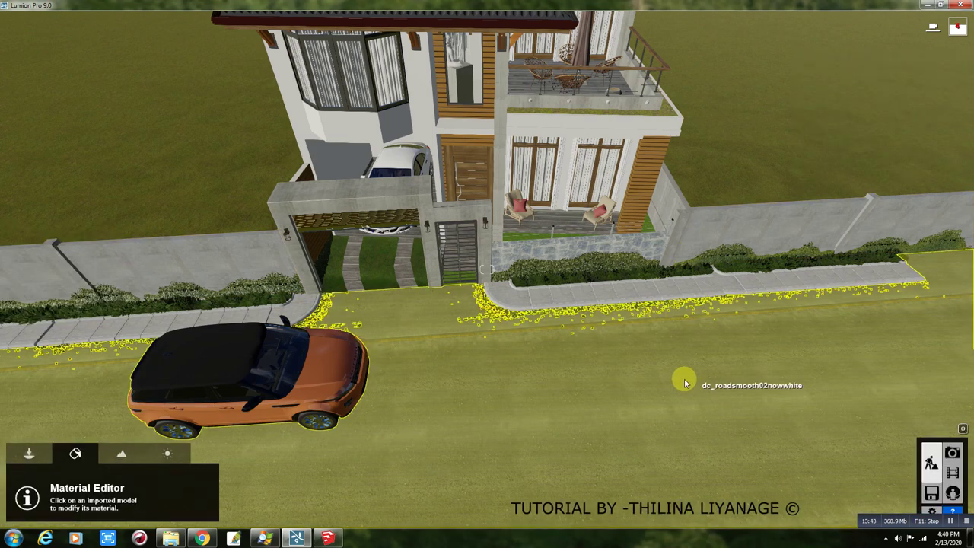
Reframe the house, preview it in Photo mode, and go back to editing.
mouse_move(693, 385)
right_down()
mouse_move(692, 411)
mouse_move(865, 433)
right_up()
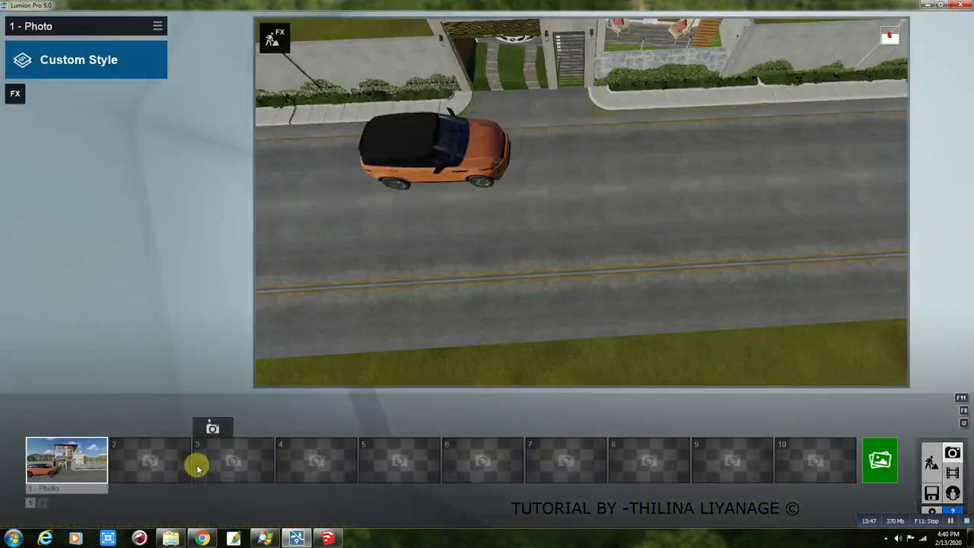
click(82, 464)
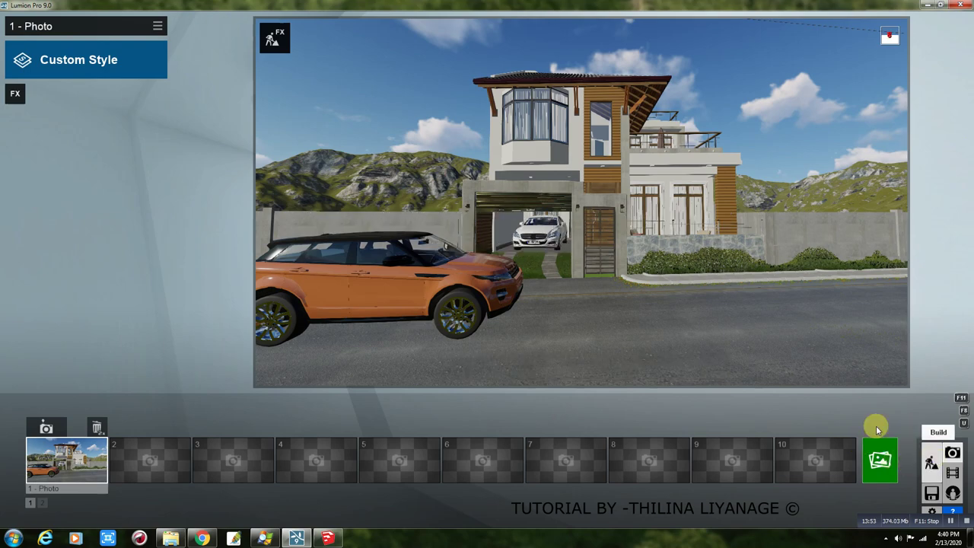
click(931, 462)
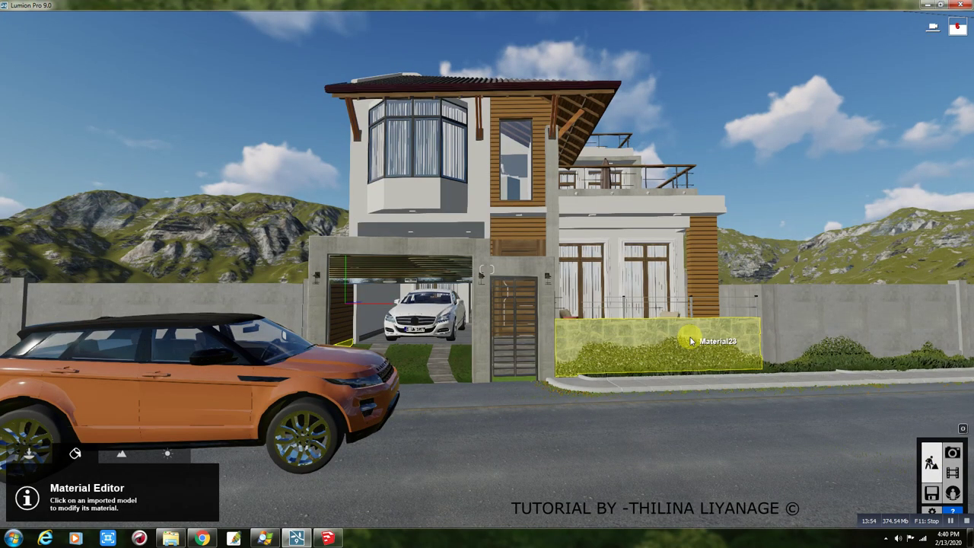
Orbit out to a top view of the house and open the Nature object library for placing.
right_drag(690, 341, 653, 423)
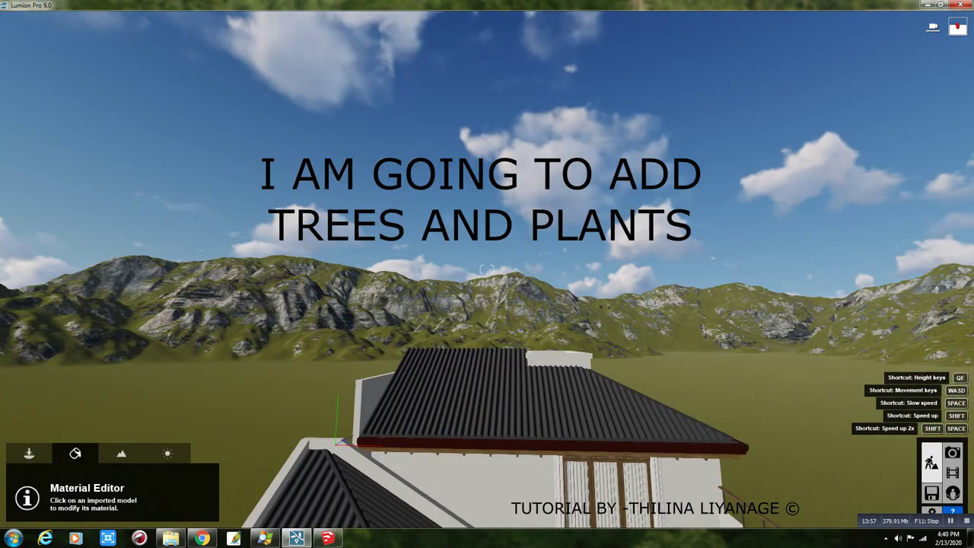
right_drag(464, 350, 464, 302)
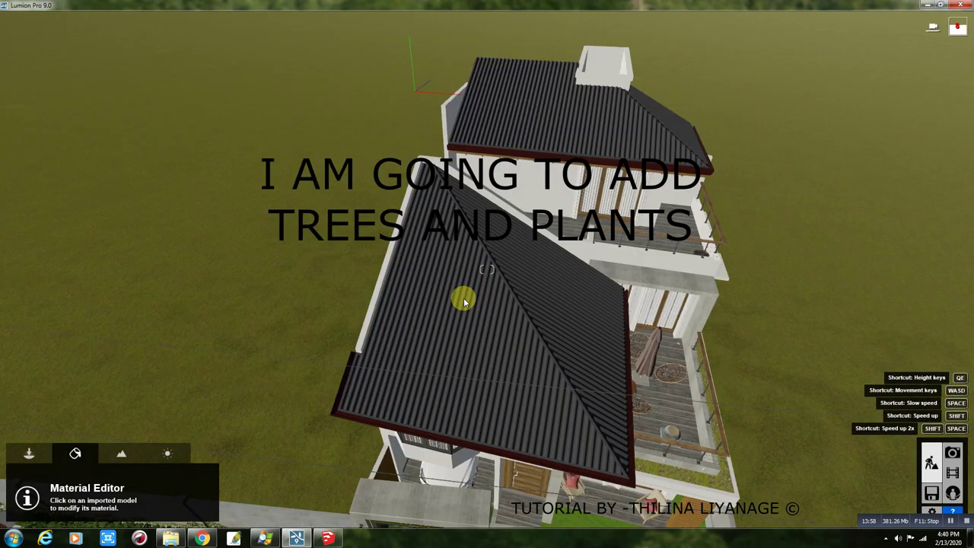
scroll(464, 302, down, 5)
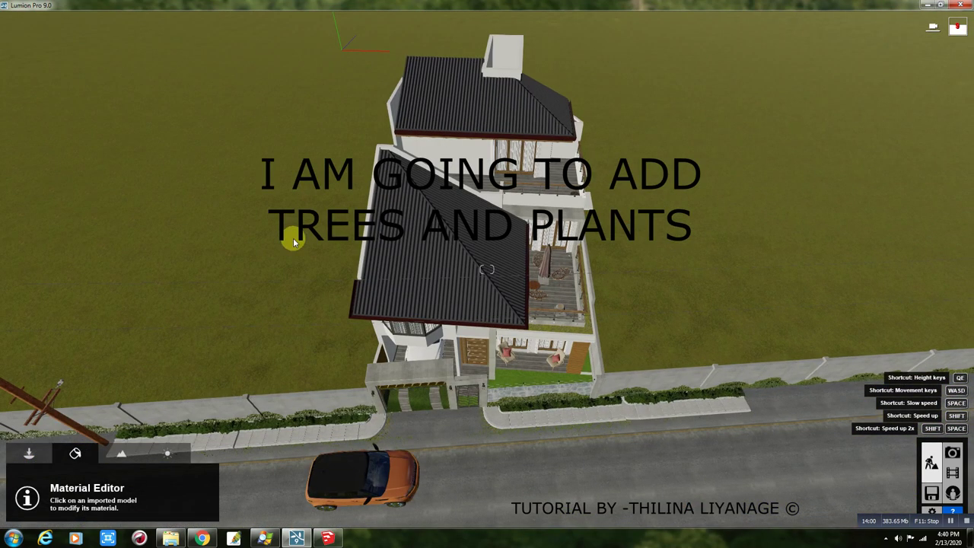
click(29, 454)
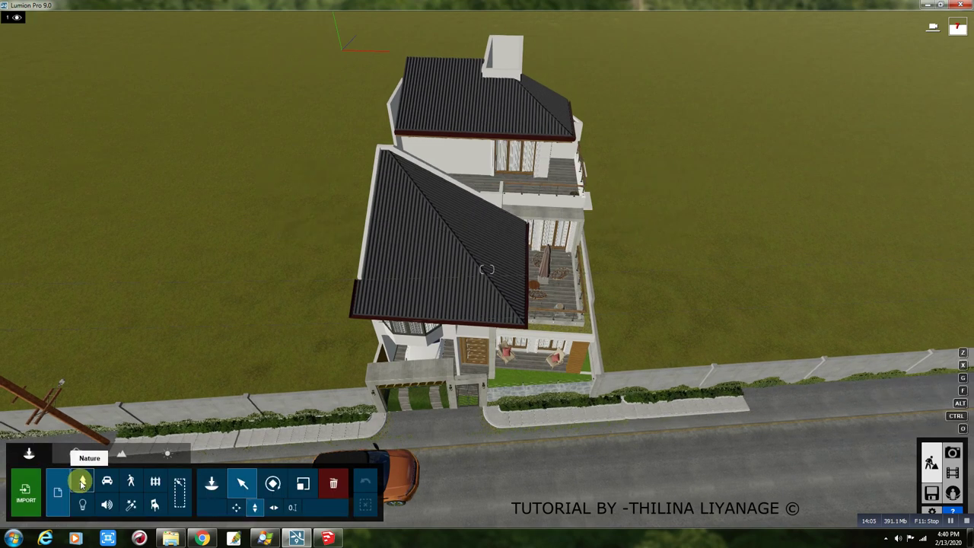
click(209, 482)
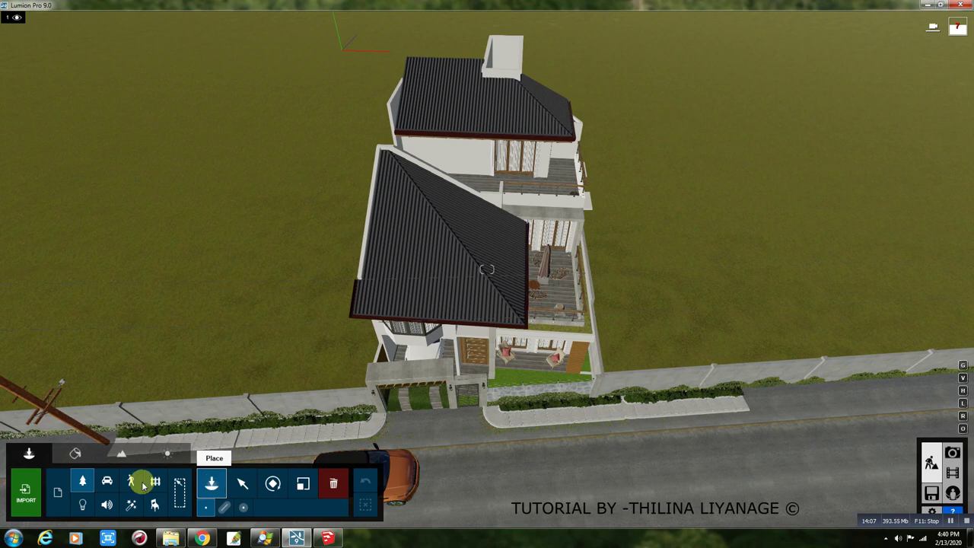
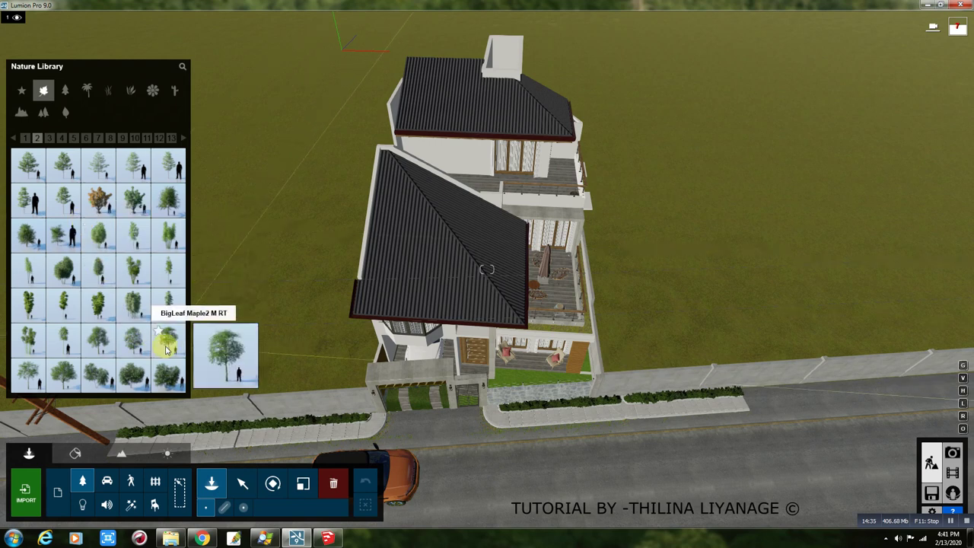
Place three single BigLeaf Maple2 trees on the lawn around the house.
click(167, 349)
click(653, 350)
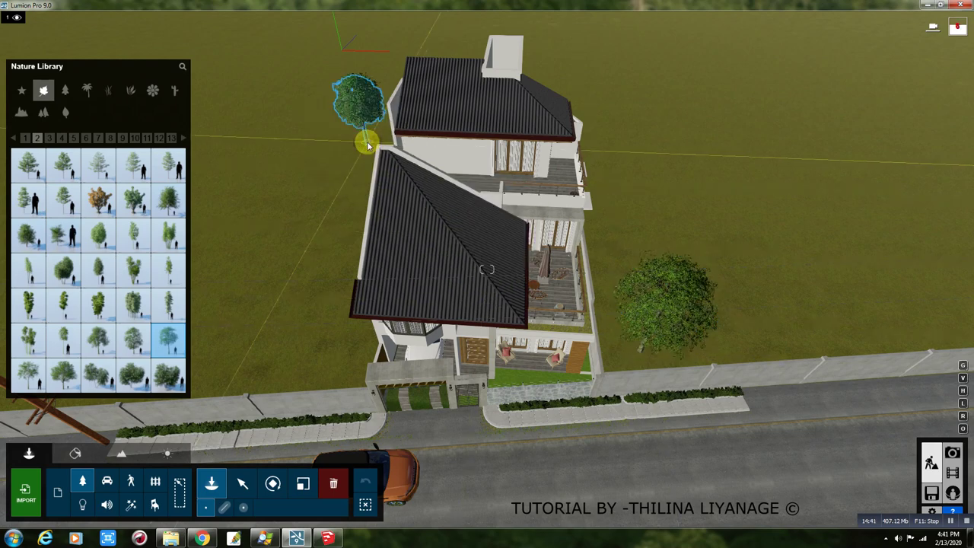
click(367, 143)
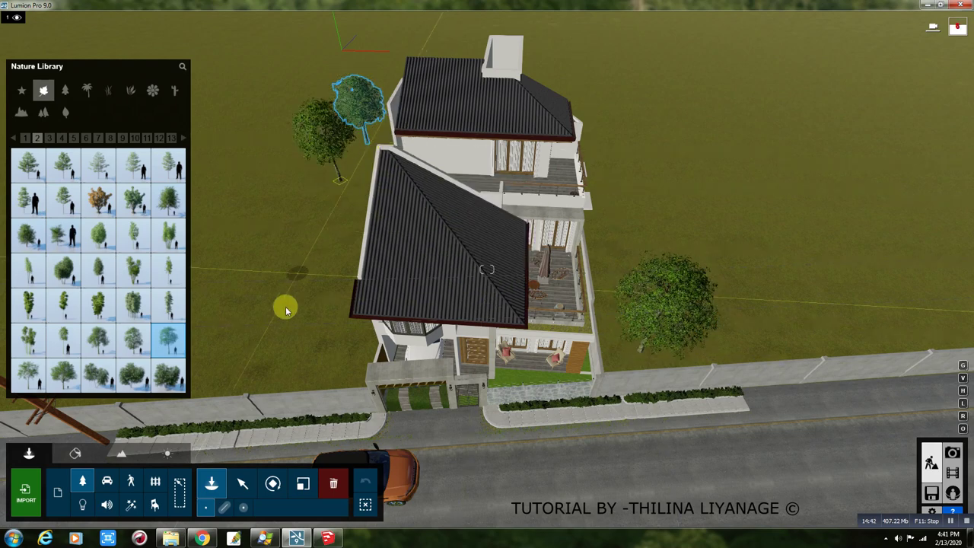
click(258, 379)
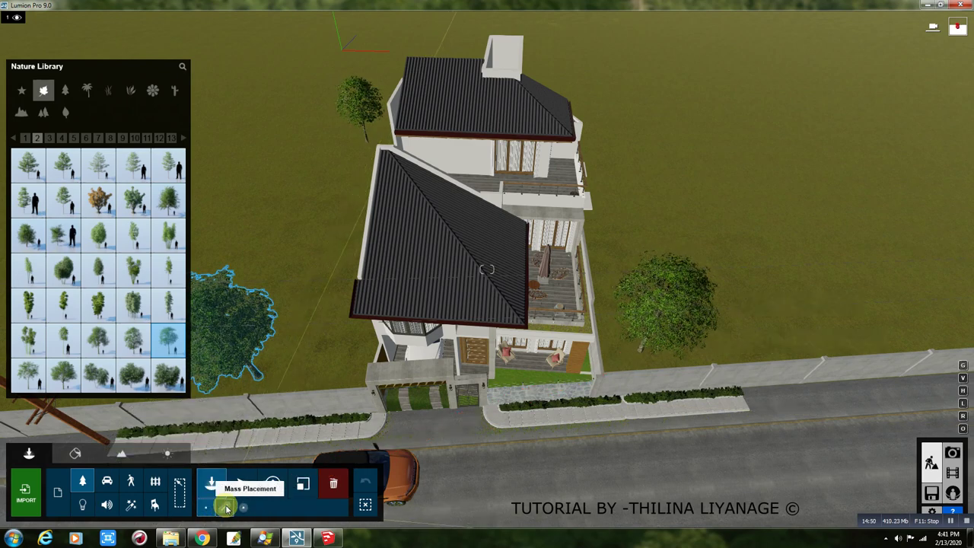
Drop maple clusters on the right-hand lawn and at the top left with Cluster Placement.
click(244, 508)
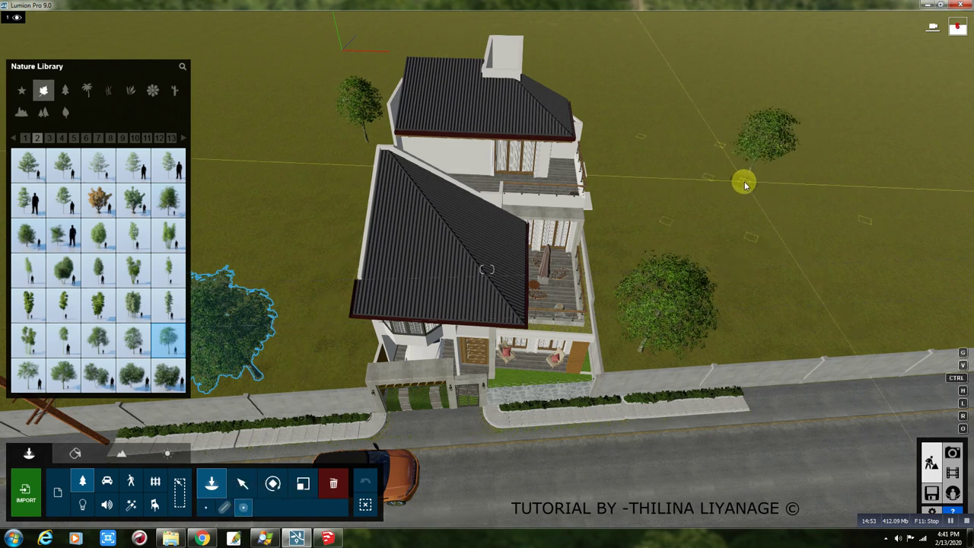
click(745, 183)
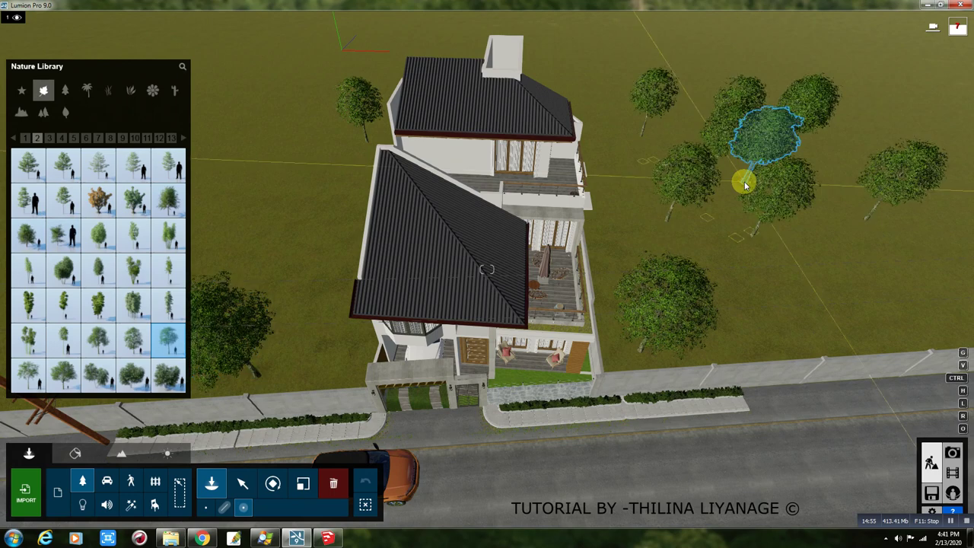
click(306, 68)
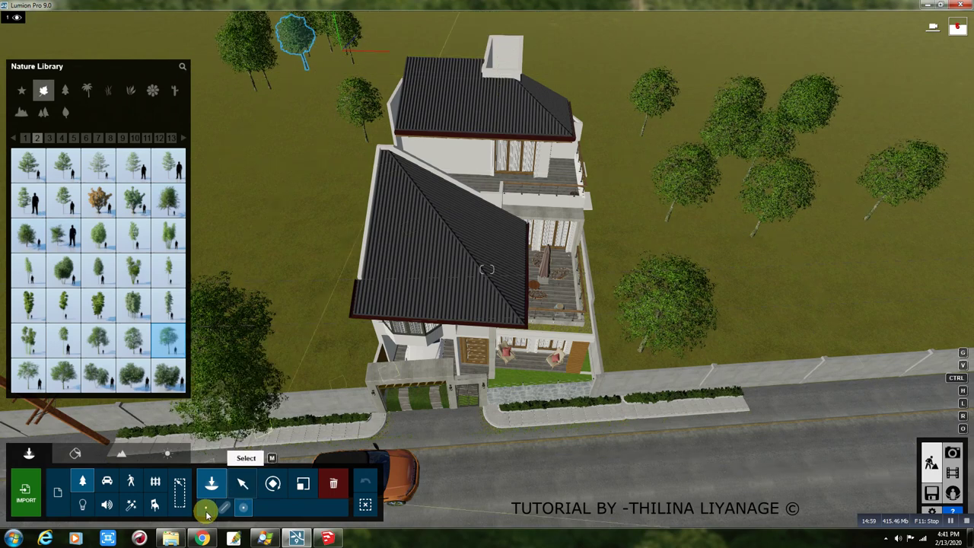
mouse_move(63, 337)
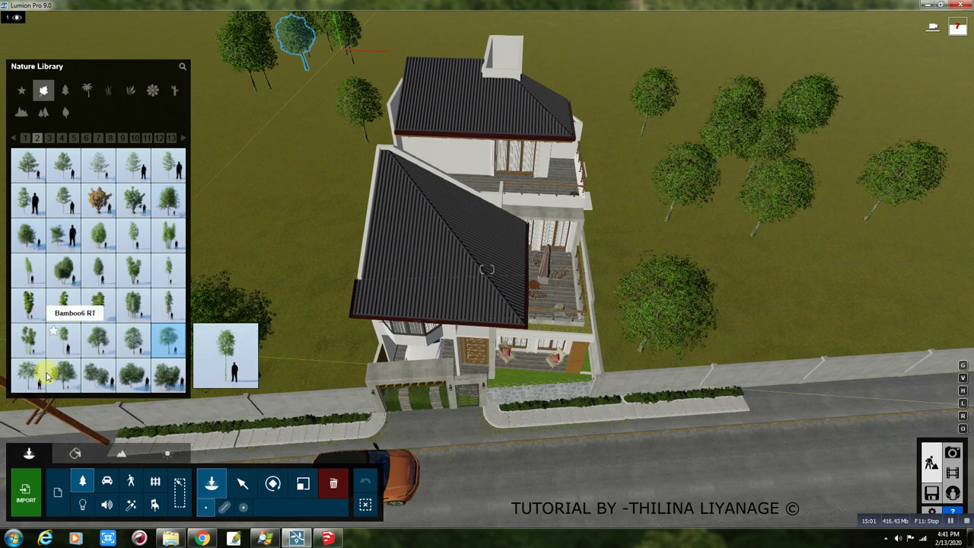
click(28, 375)
Plant an American Sycamore and other trees beside the house and near its left front.
click(616, 362)
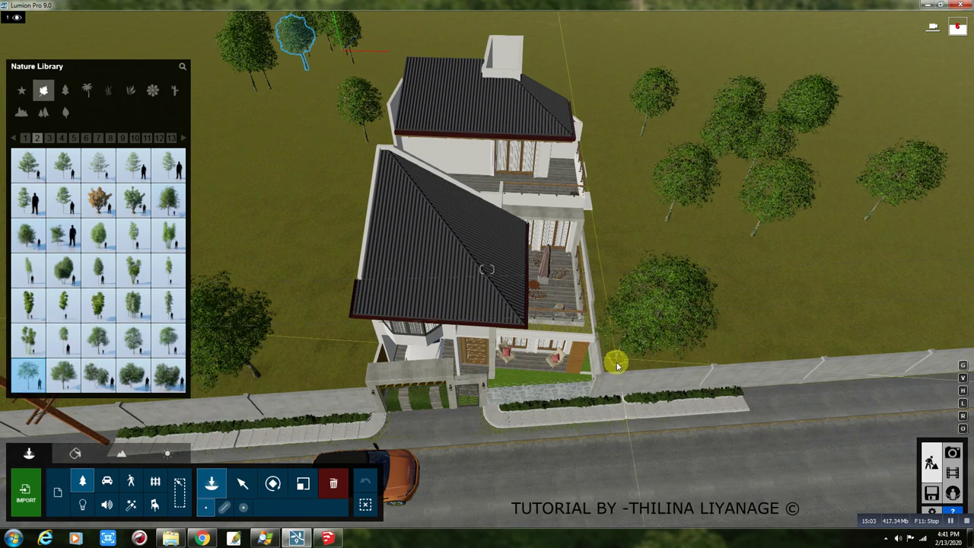
click(356, 375)
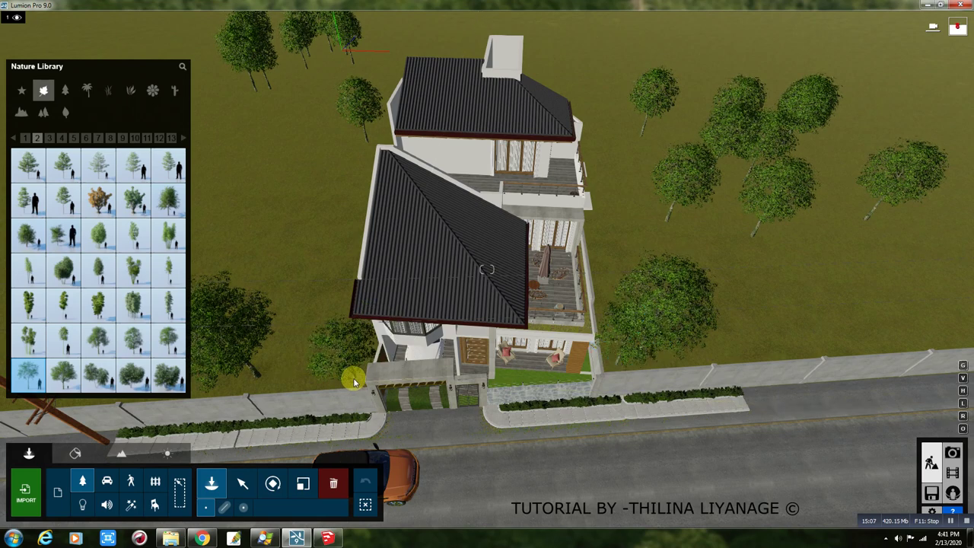
click(104, 175)
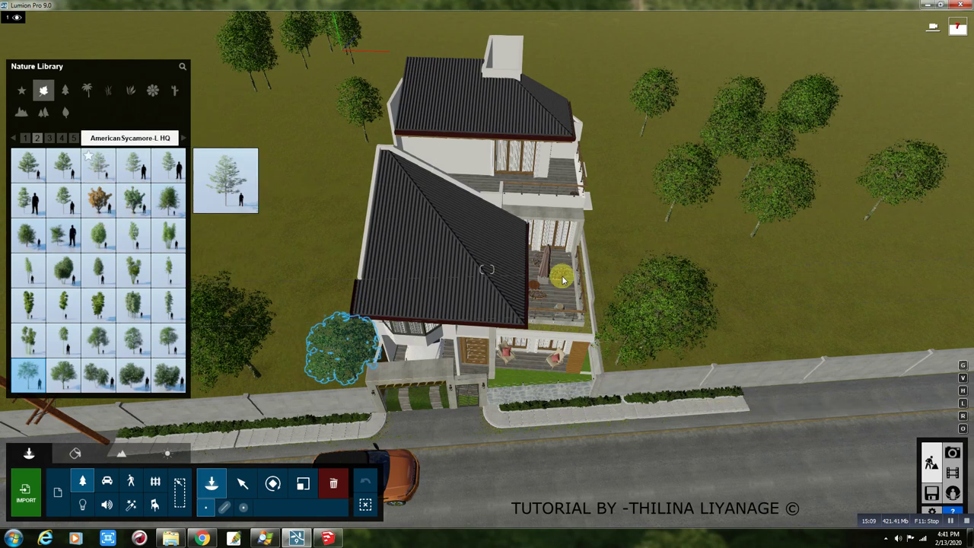
click(613, 283)
click(612, 281)
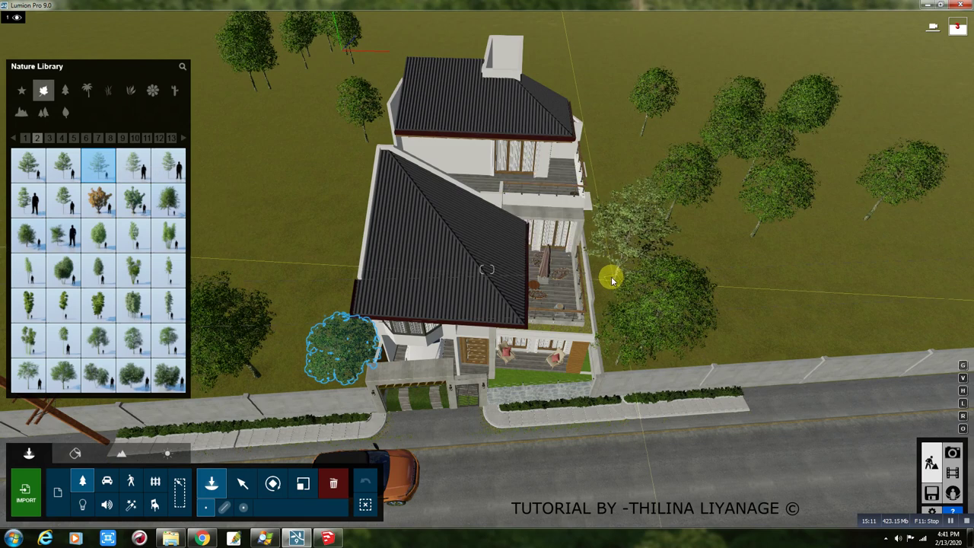
click(612, 280)
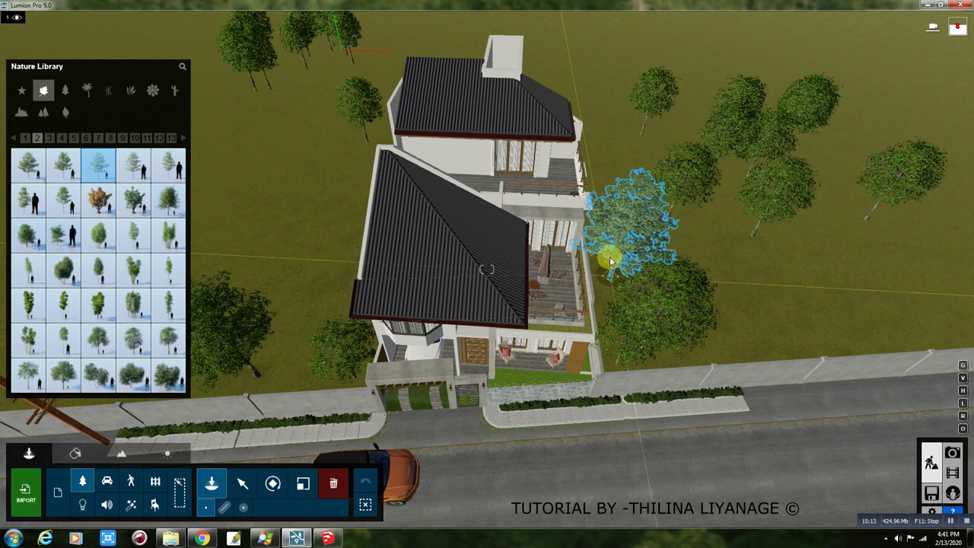
click(301, 355)
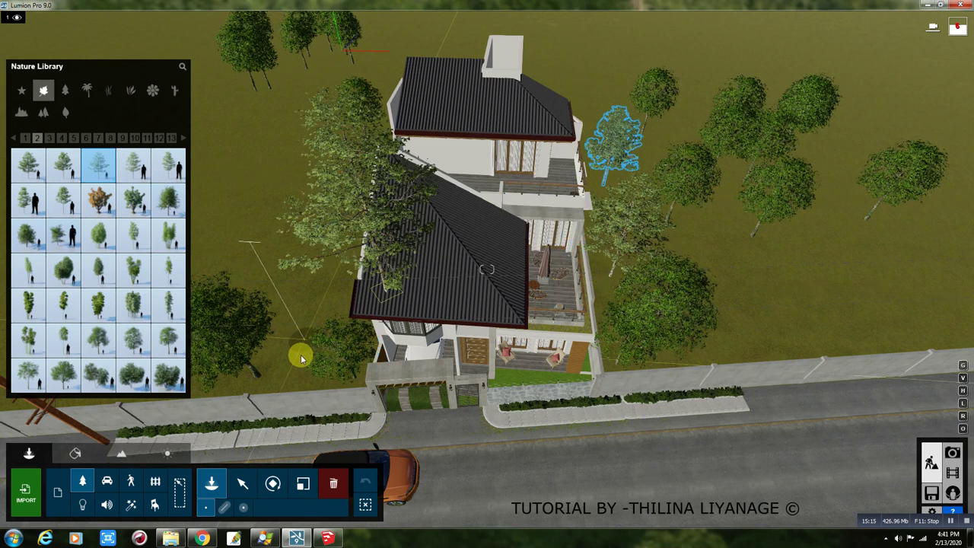
Add an AmericanBeech-M HQ and other trees along the road and the house's right side.
click(25, 137)
click(131, 304)
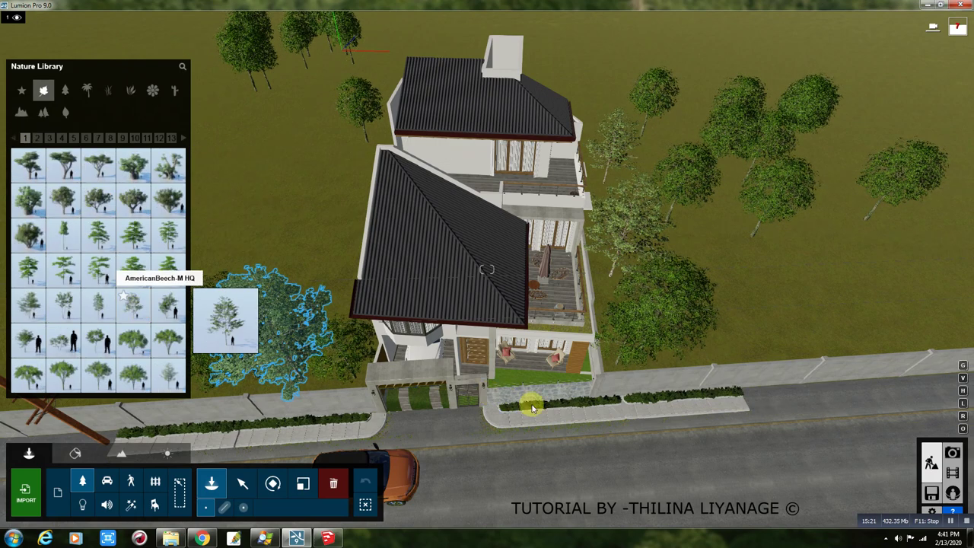
click(597, 408)
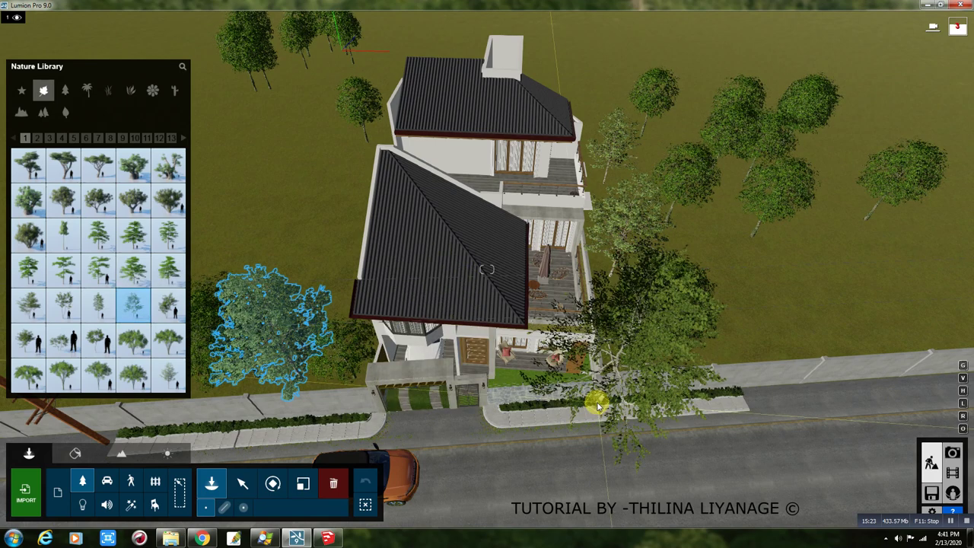
mouse_move(133, 306)
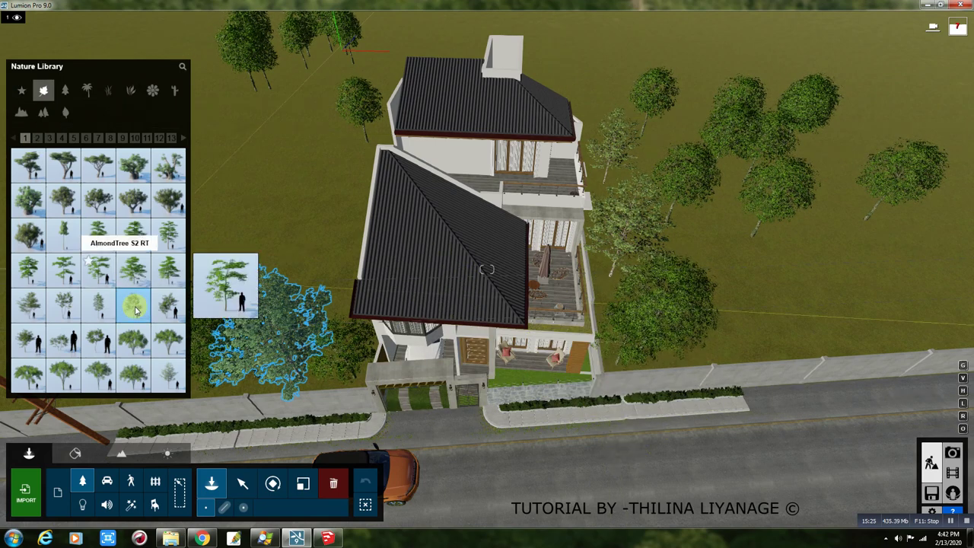
click(167, 305)
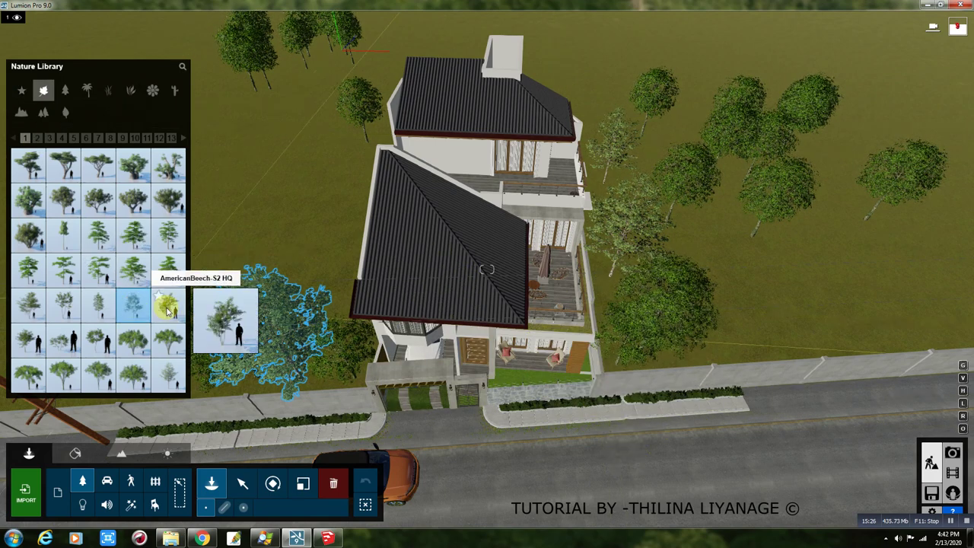
click(607, 298)
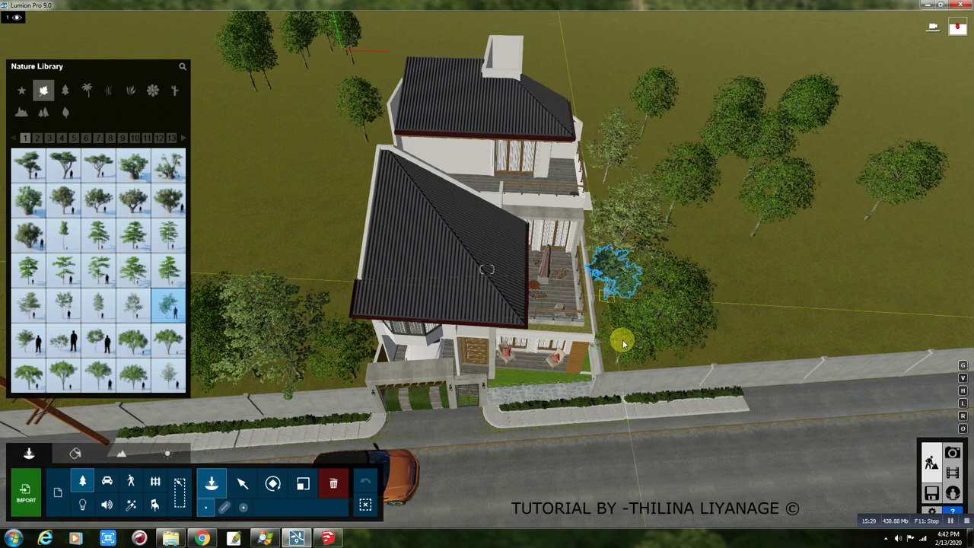
click(633, 399)
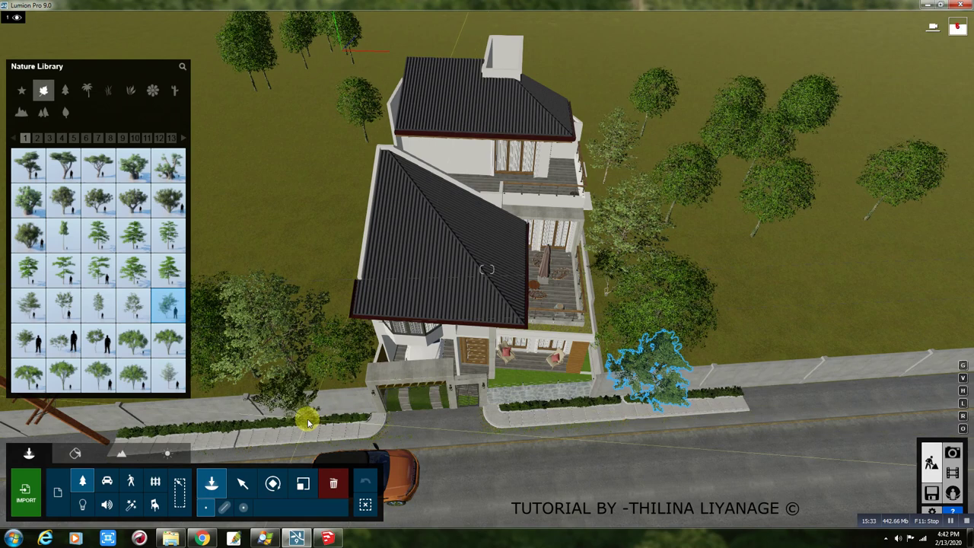
click(308, 422)
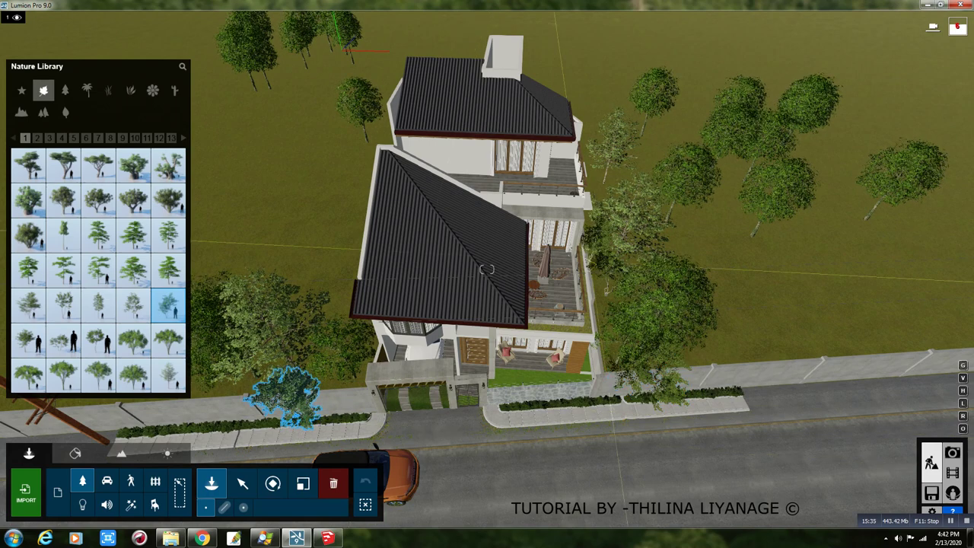
right_drag(308, 422, 590, 276)
Fly to the upper deck and plant a European Beech from library page 6 in its planter.
key(w)
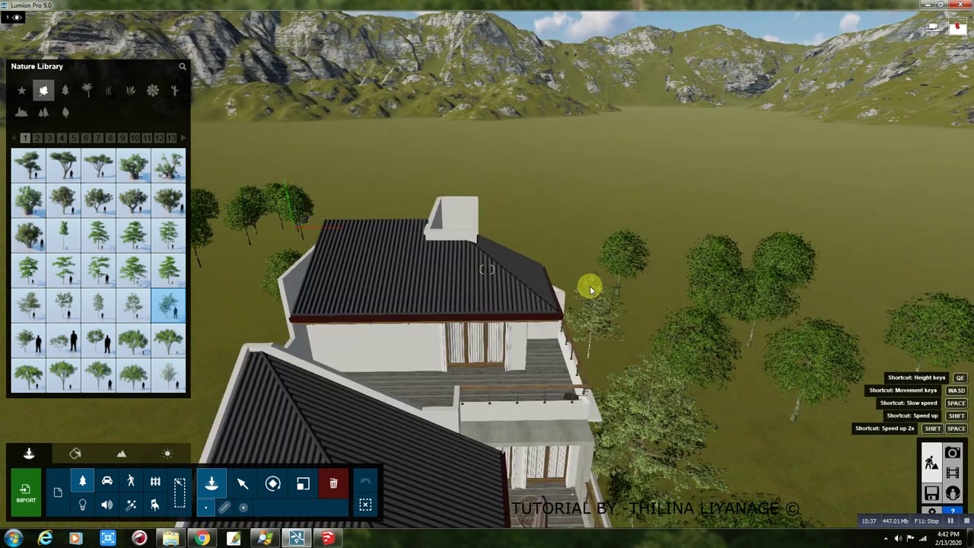
key(w)
right_drag(607, 336, 610, 347)
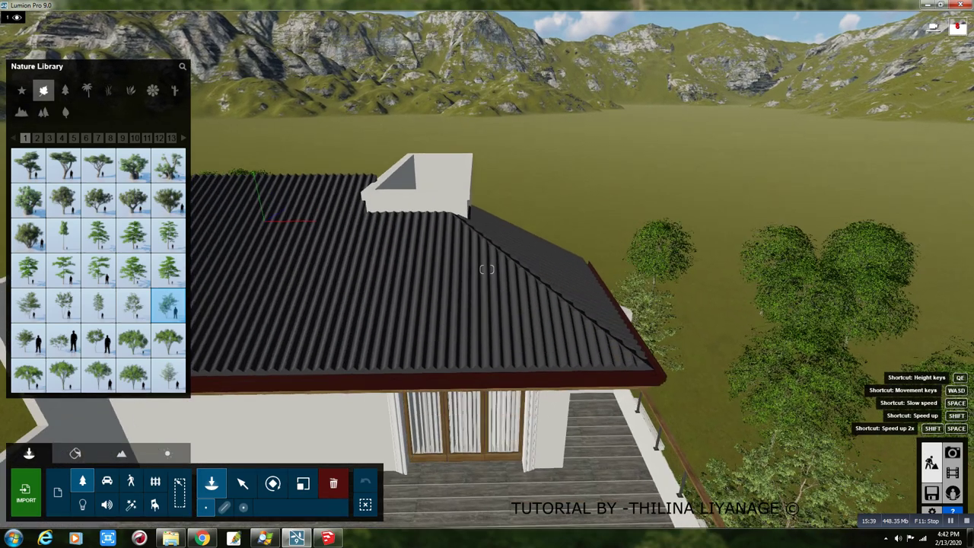
scroll(609, 347, down, 5)
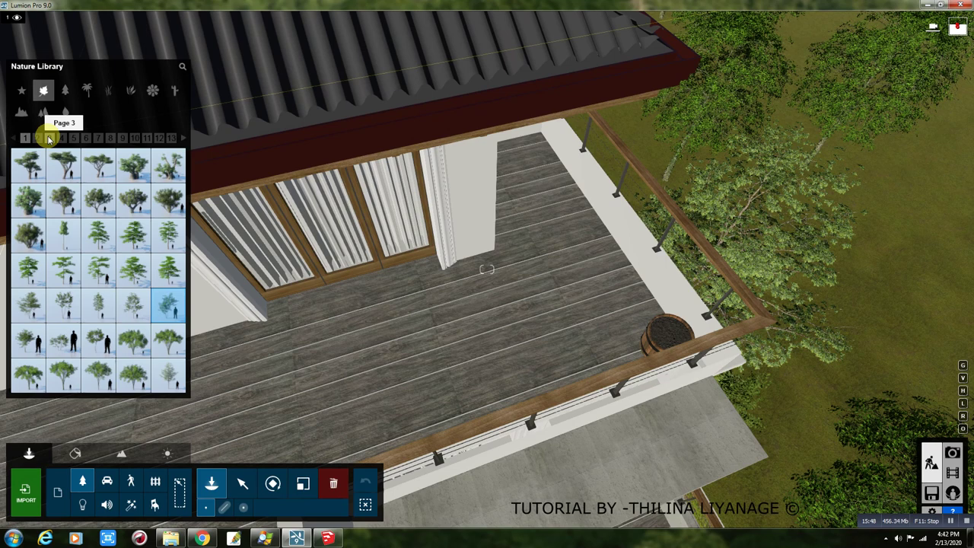
click(48, 139)
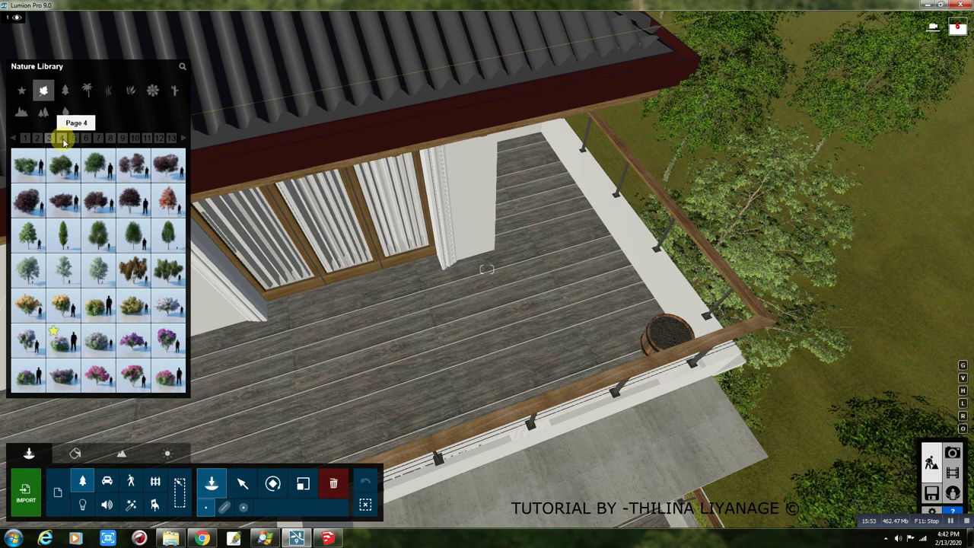
click(63, 139)
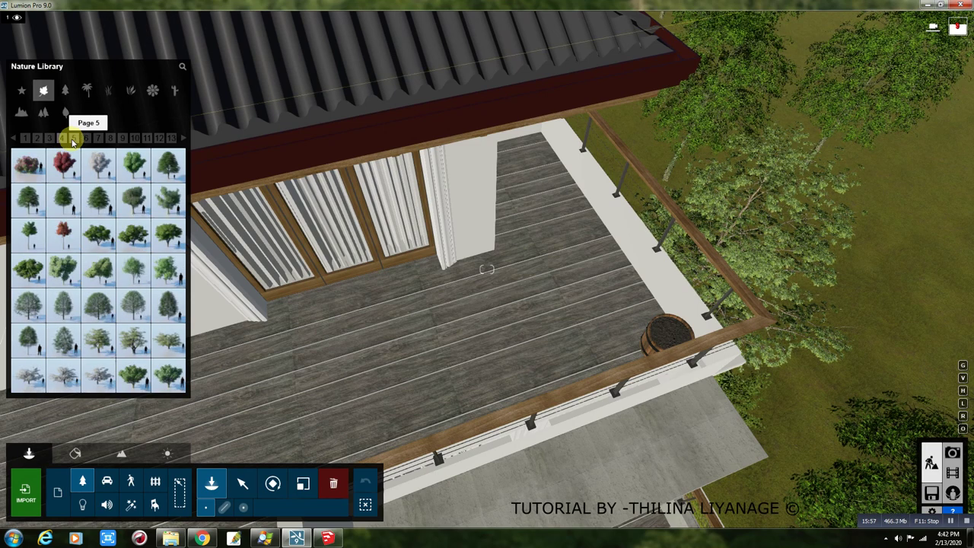
click(73, 141)
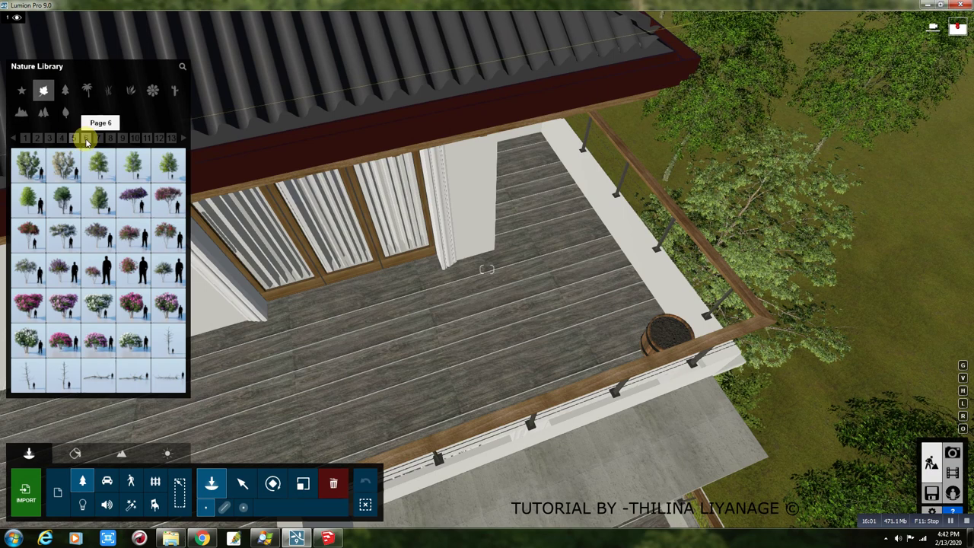
click(87, 142)
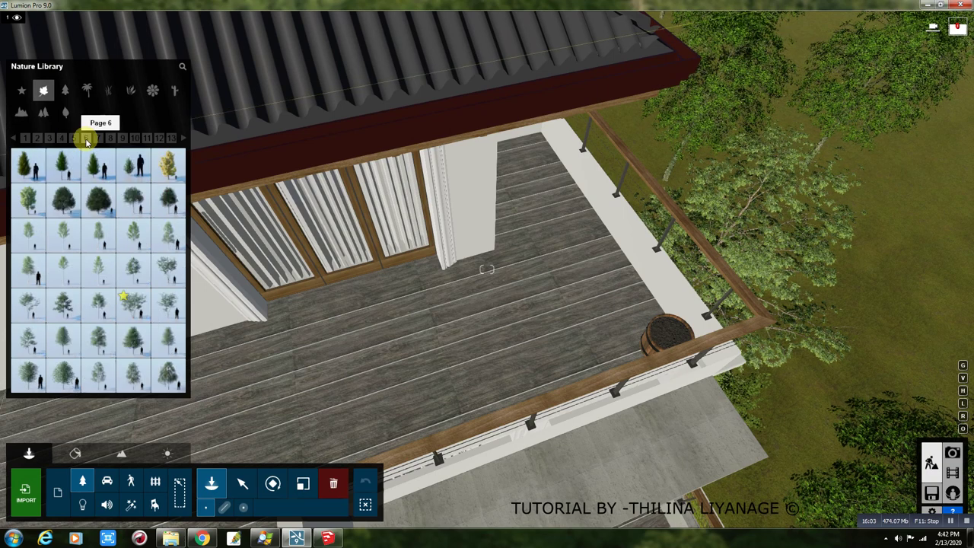
click(166, 270)
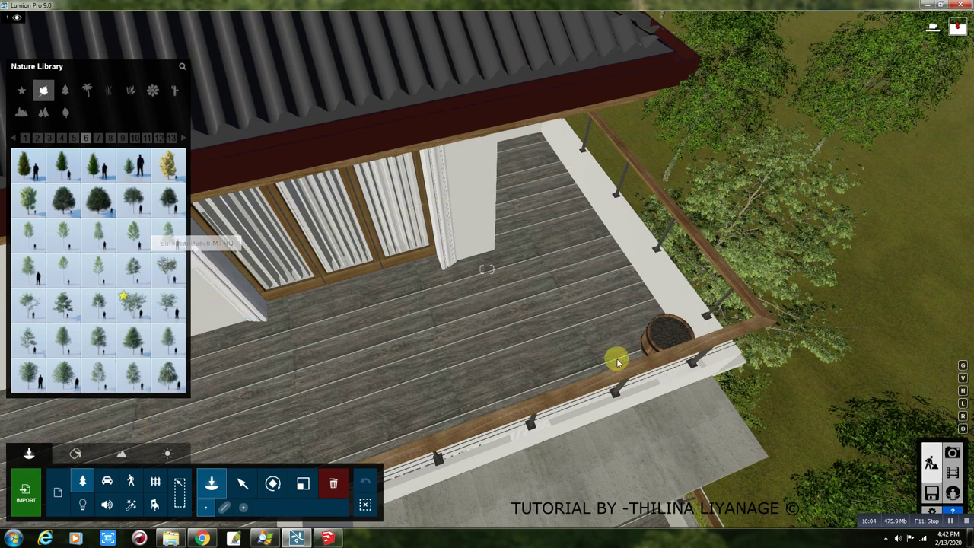
click(666, 339)
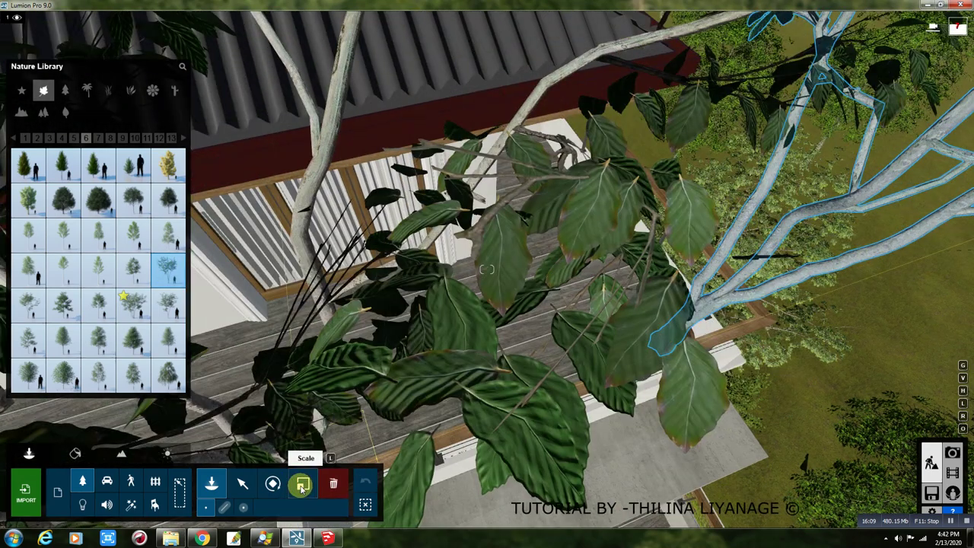
Scale the deck-planter beech down to a small bush.
ctrl+click(662, 347)
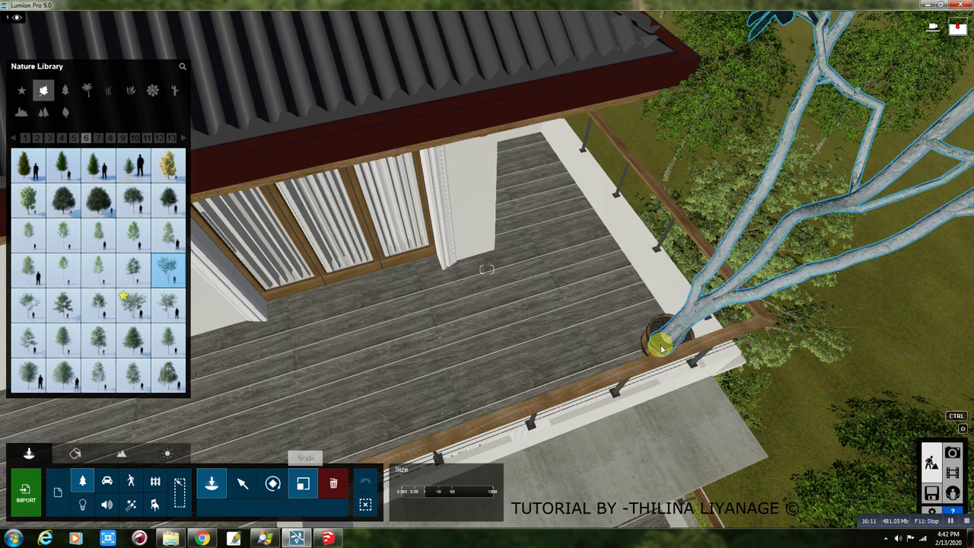
ctrl+click(662, 347)
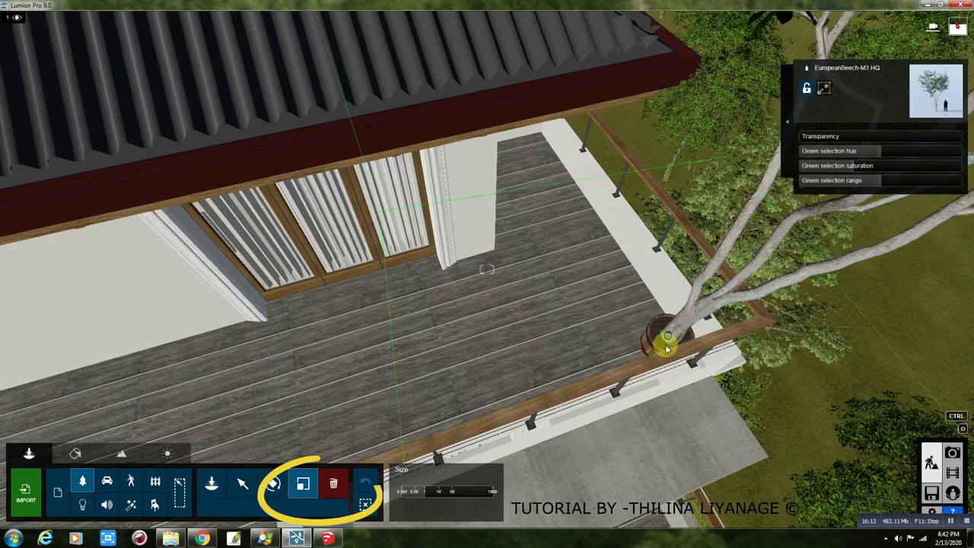
drag(665, 346, 661, 367)
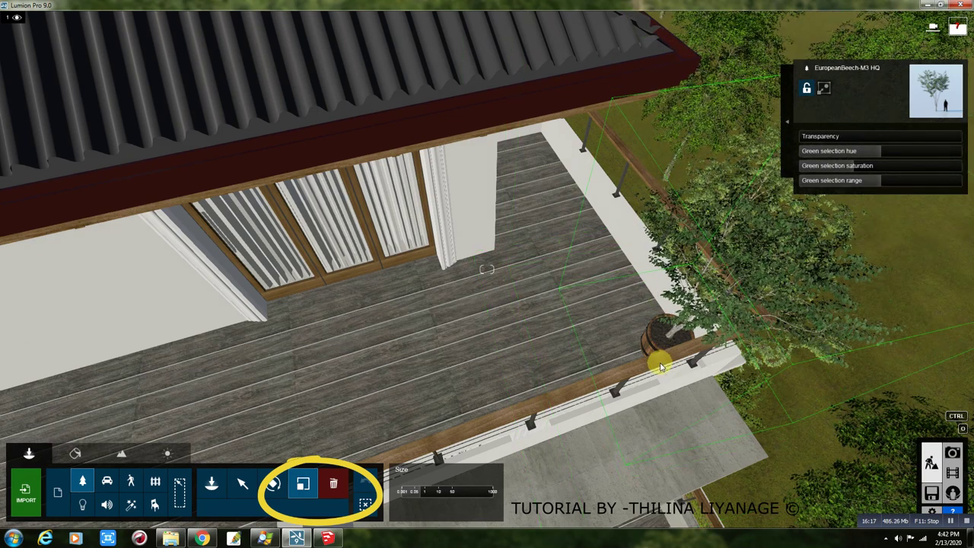
right_drag(656, 403, 654, 388)
right_drag(487, 269, 554, 304)
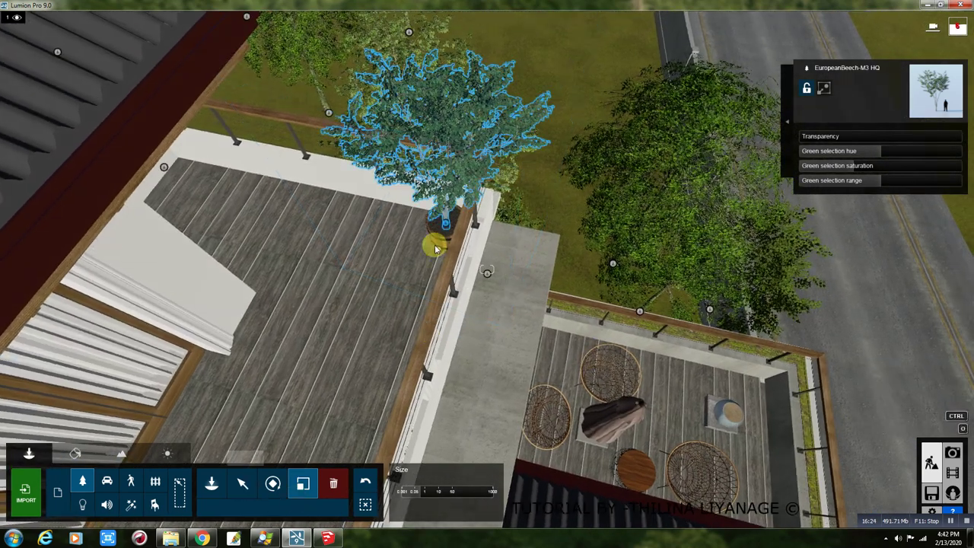
Alt-copy the beech onto the lower patio corner.
click(245, 484)
click(446, 224)
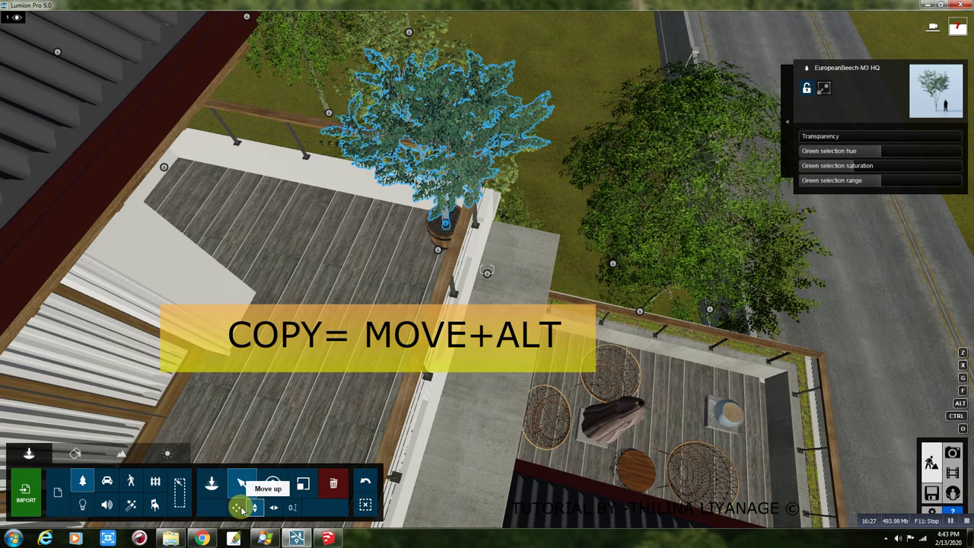
alt+click(447, 227)
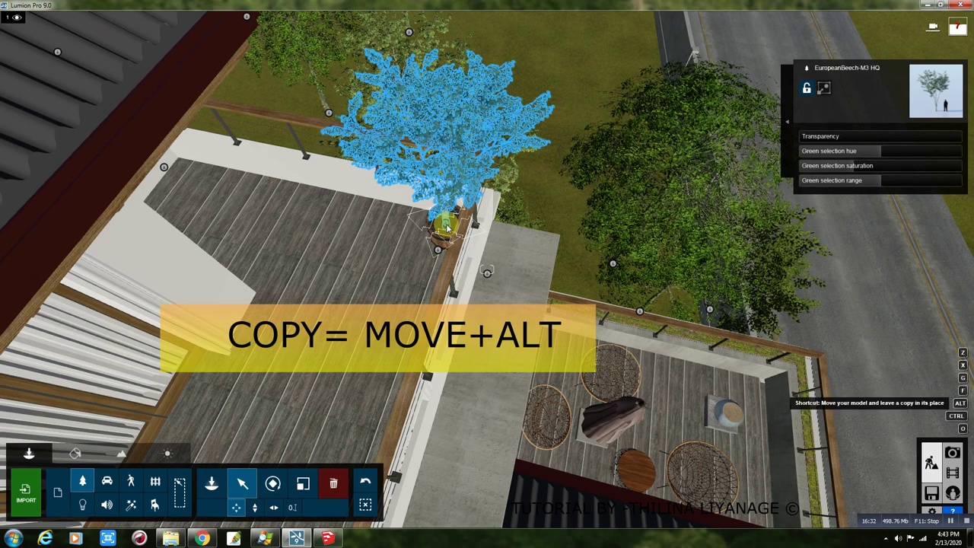
mouse_move(632, 365)
alt+mouse_down()
mouse_move(732, 415)
mouse_move(685, 384)
alt+mouse_up()
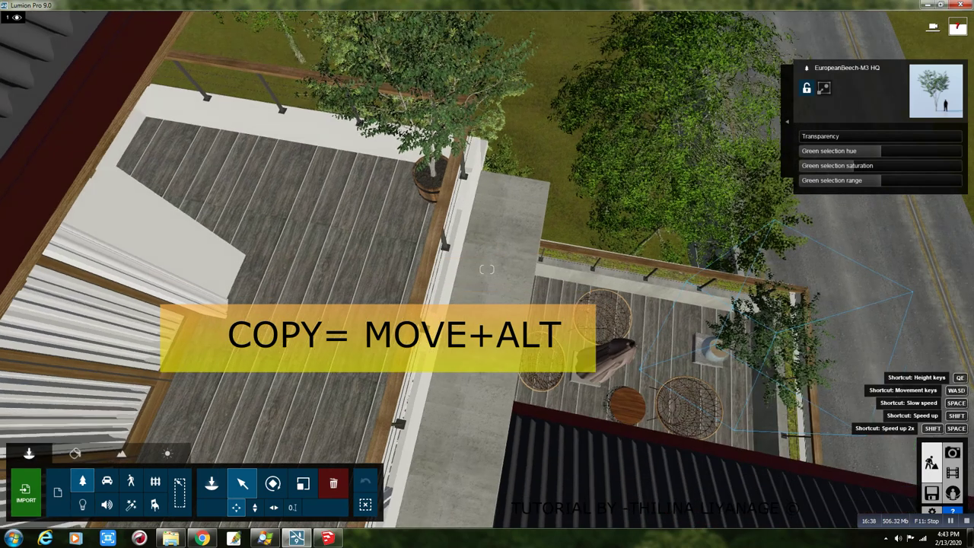
right_drag(684, 384, 684, 357)
mouse_move(662, 426)
right_down()
mouse_move(662, 388)
mouse_move(614, 408)
mouse_move(670, 456)
right_up()
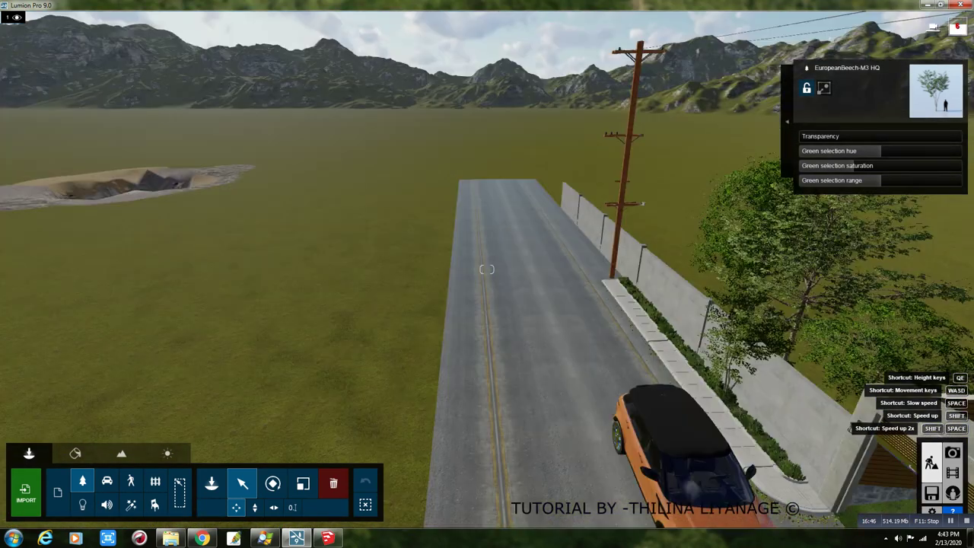
Plant a broad tree from the Nature Library in the open field across the road.
right_drag(486, 268, 569, 367)
scroll(486, 268, up, 2)
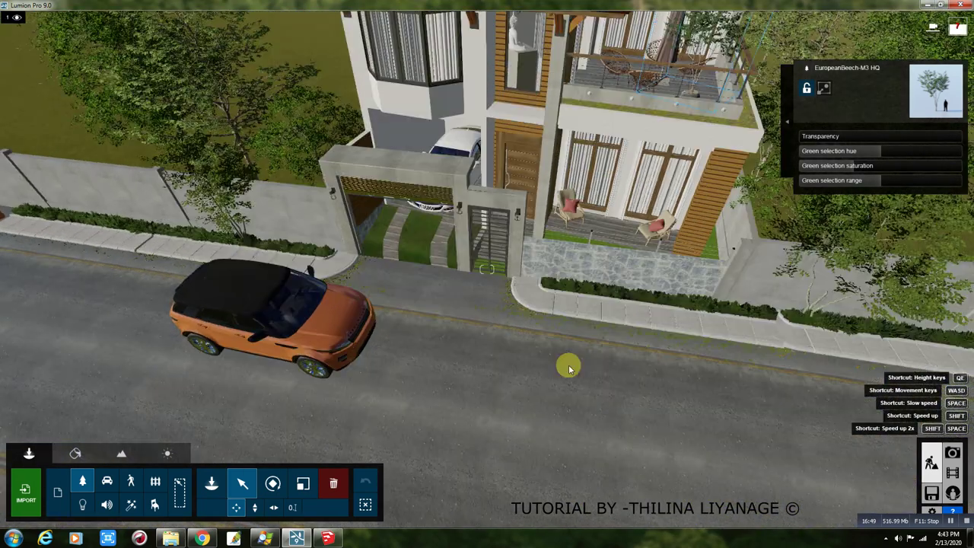
scroll(574, 353, down, 2)
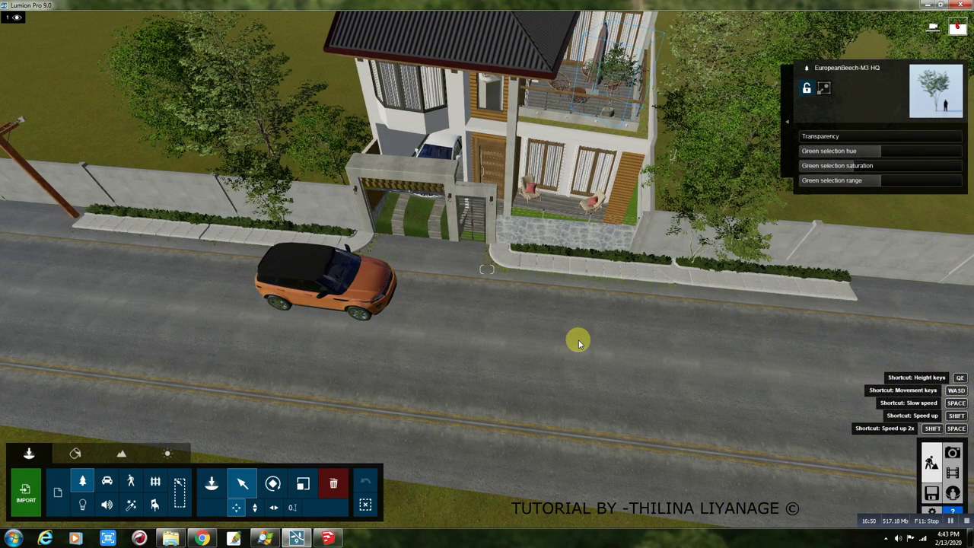
scroll(578, 339, down, 3)
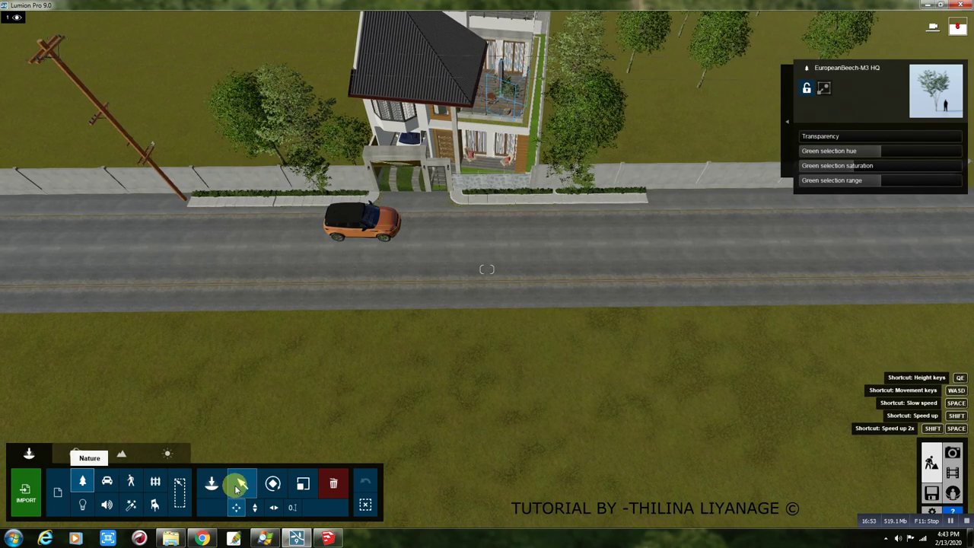
click(208, 484)
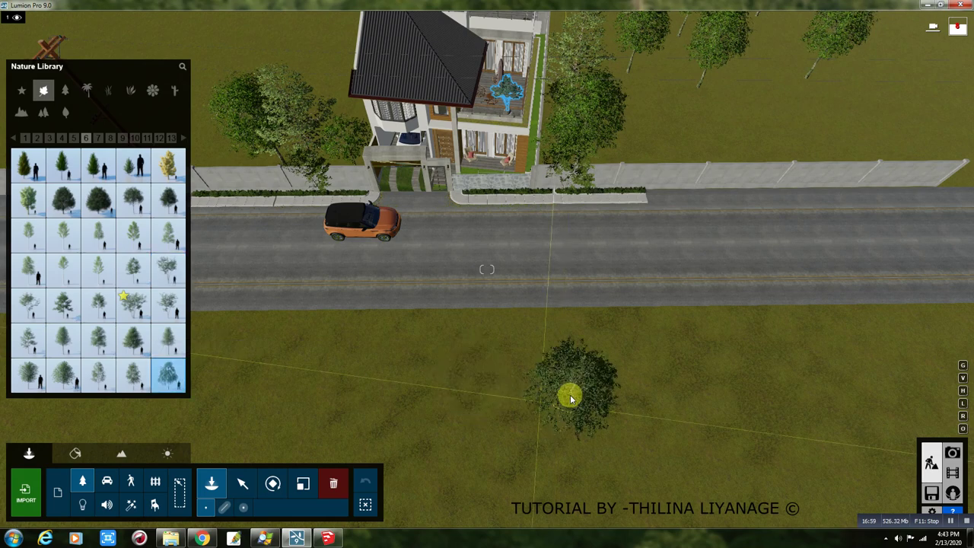
click(576, 391)
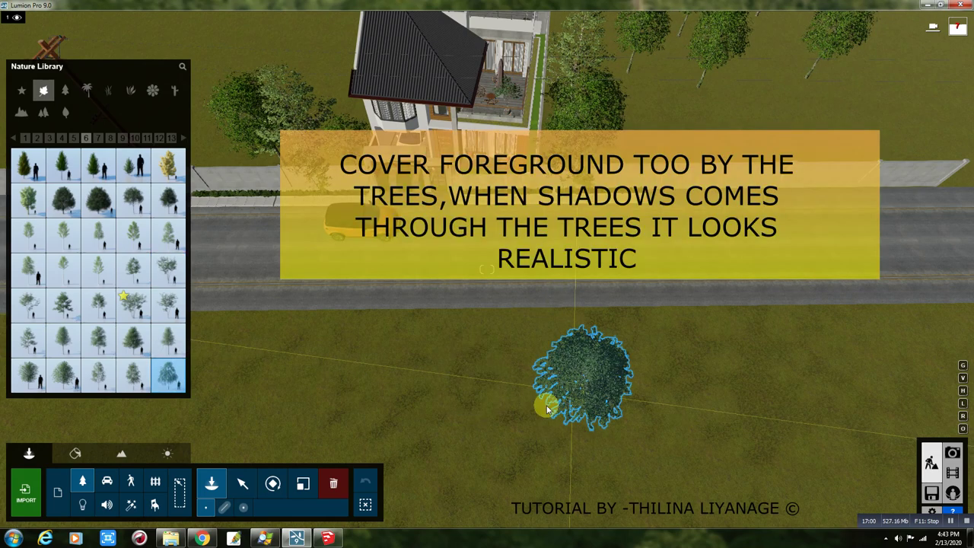
click(226, 508)
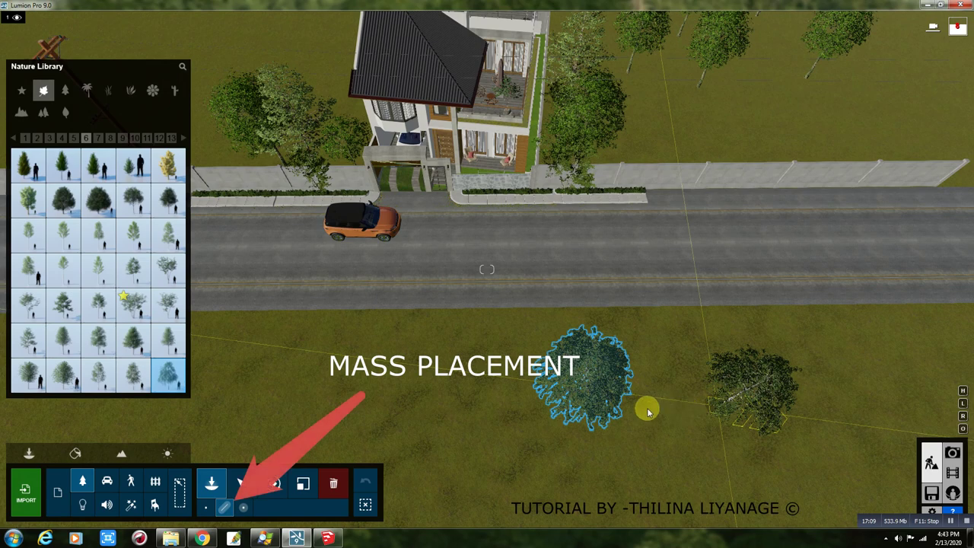
Lay a nine-tree row across the field with randomized direction, spacing (0.2) and offset.
drag(716, 406, 54, 401)
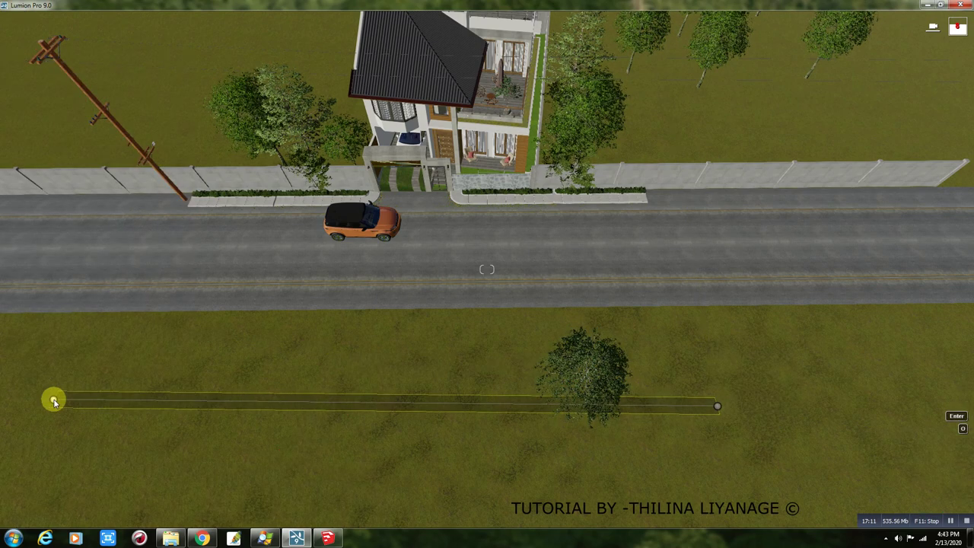
click(54, 401)
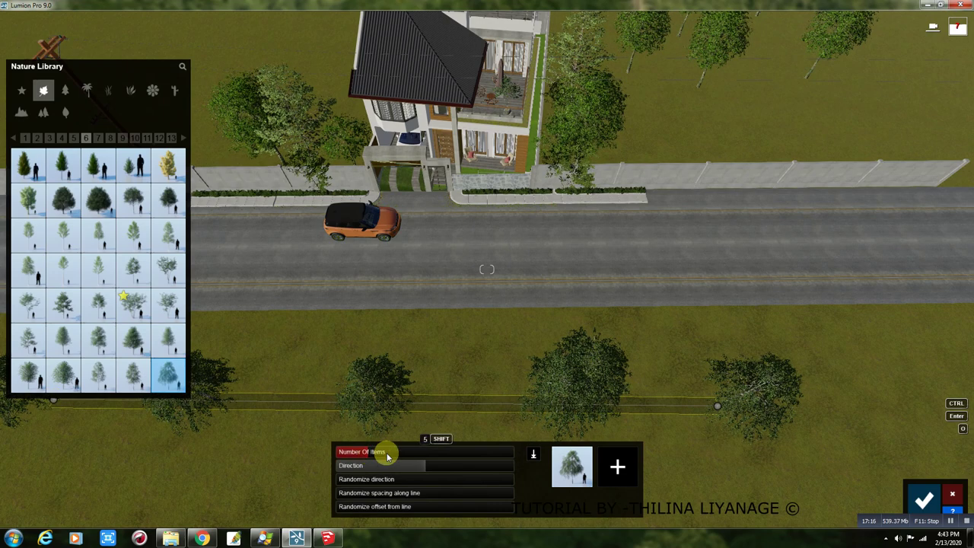
scroll(387, 455, up, 2)
scroll(386, 454, up, 1)
scroll(386, 454, up, 1)
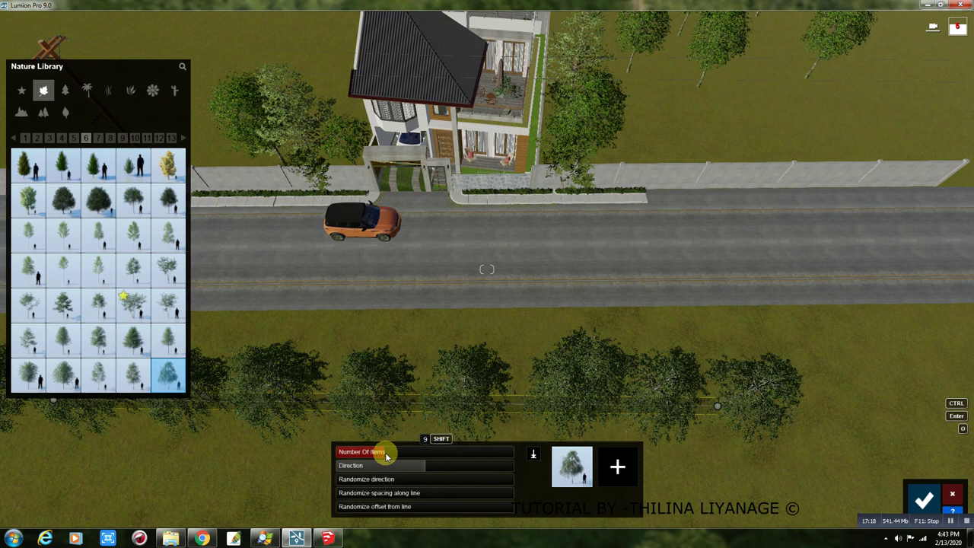
drag(345, 484, 372, 514)
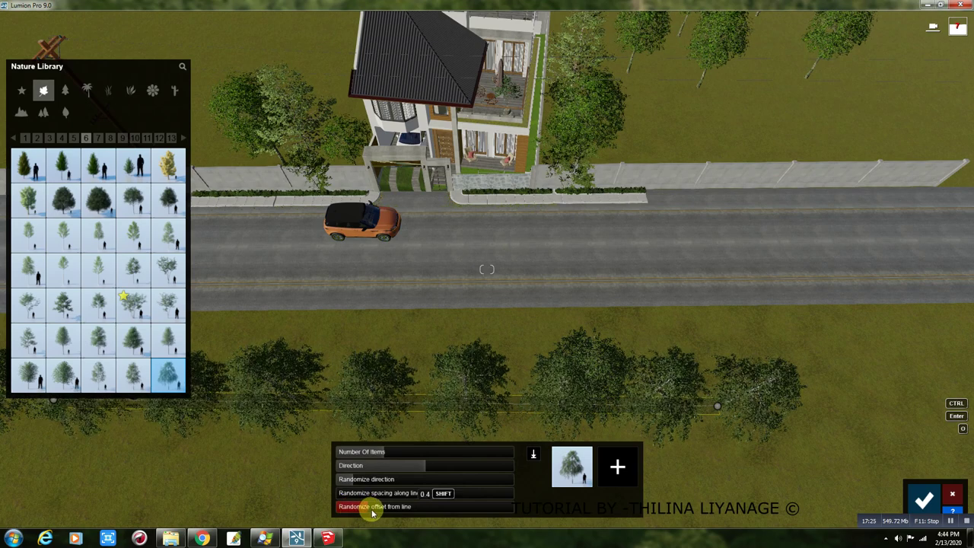
drag(372, 514, 416, 514)
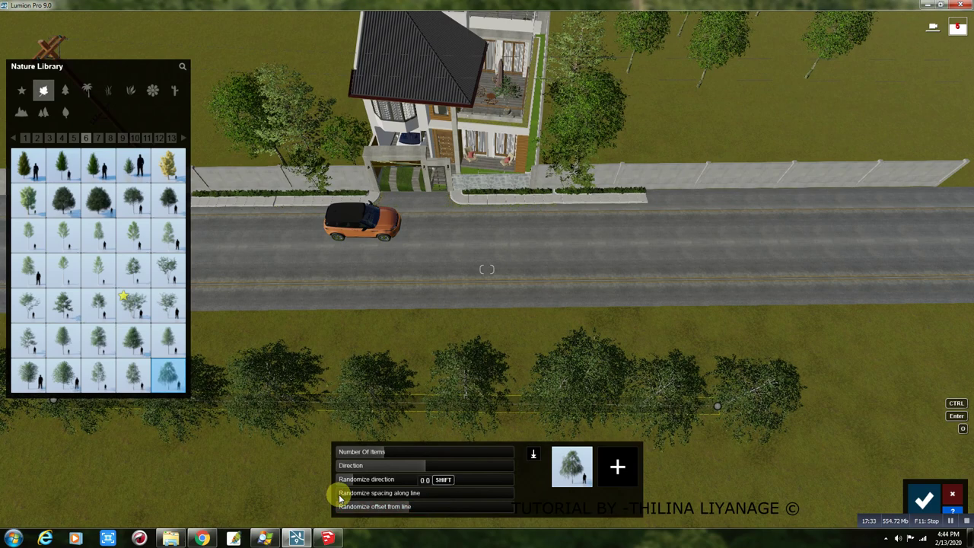
drag(370, 502, 379, 505)
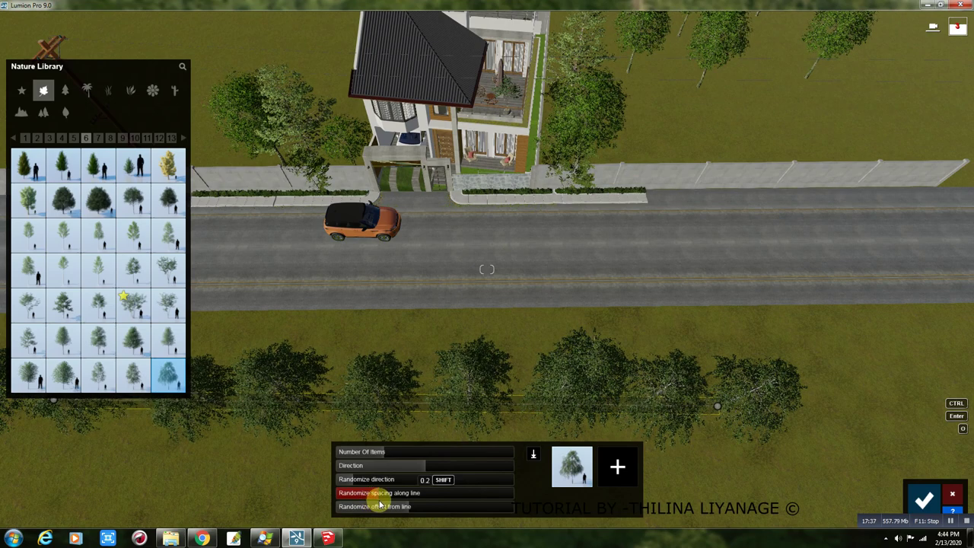
right_drag(629, 391, 629, 391)
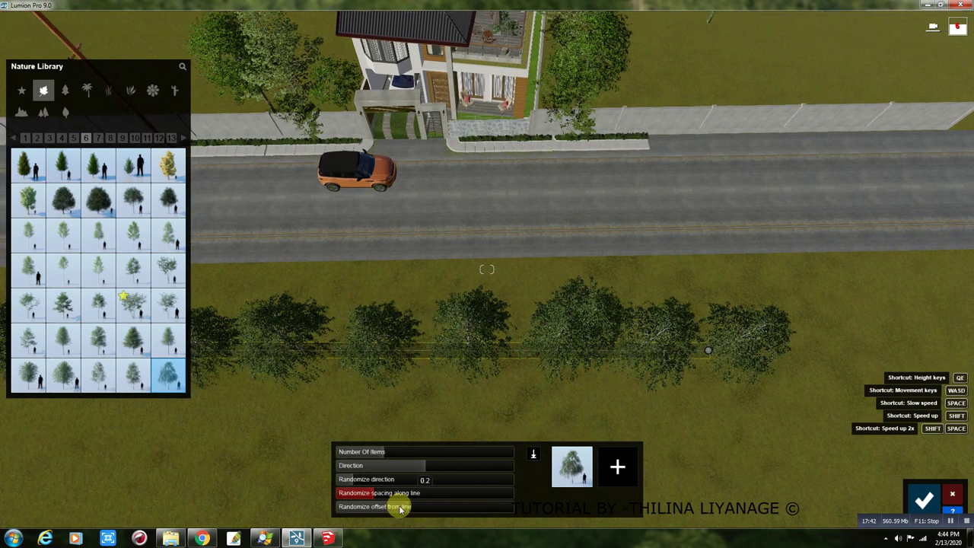
drag(403, 507, 448, 511)
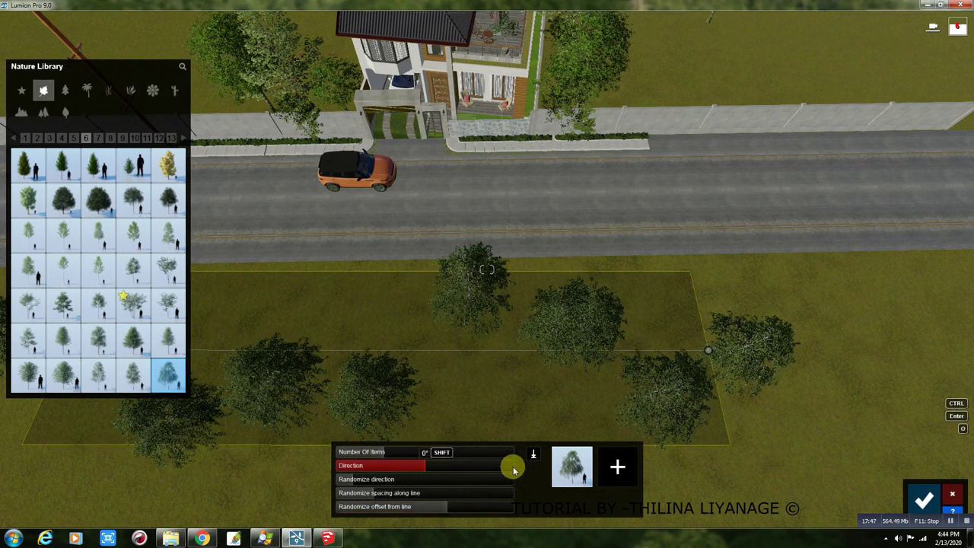
mouse_move(617, 467)
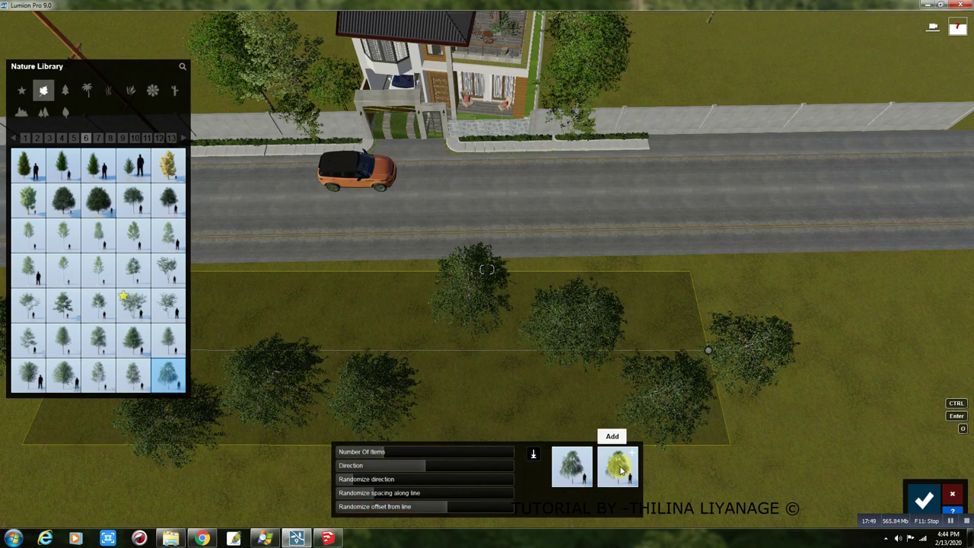
Put CherrybarkOak in the row's first slot, raise the count to ten trees, and confirm.
click(622, 471)
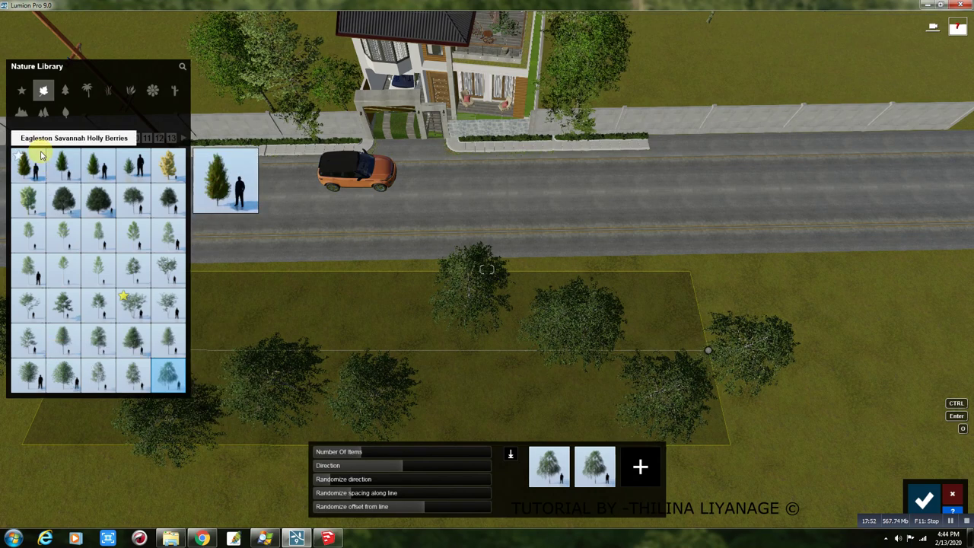
click(61, 139)
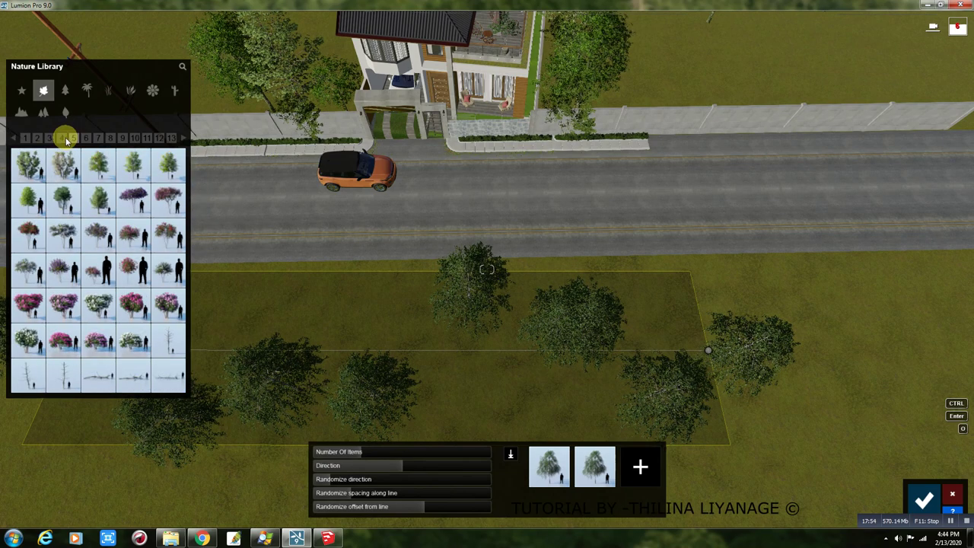
click(64, 138)
mouse_move(28, 305)
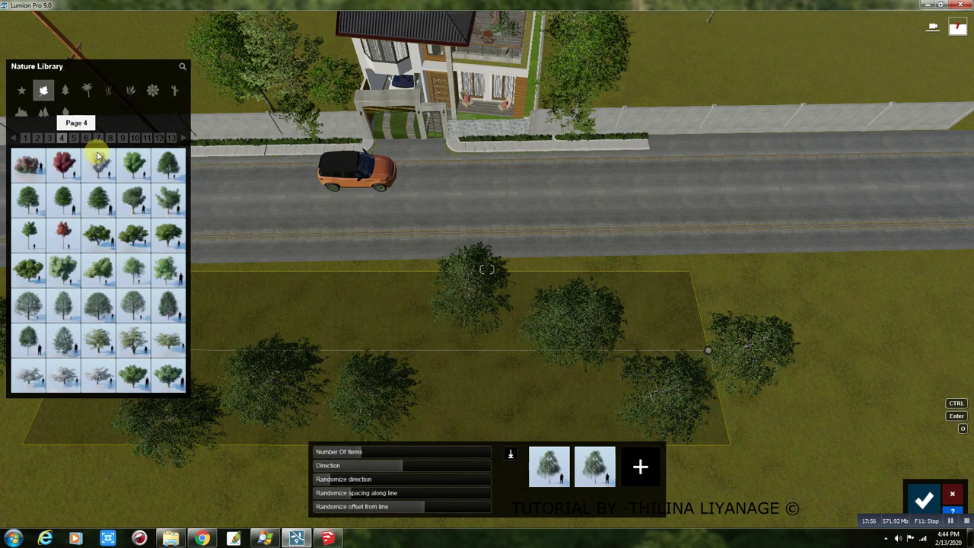
click(29, 308)
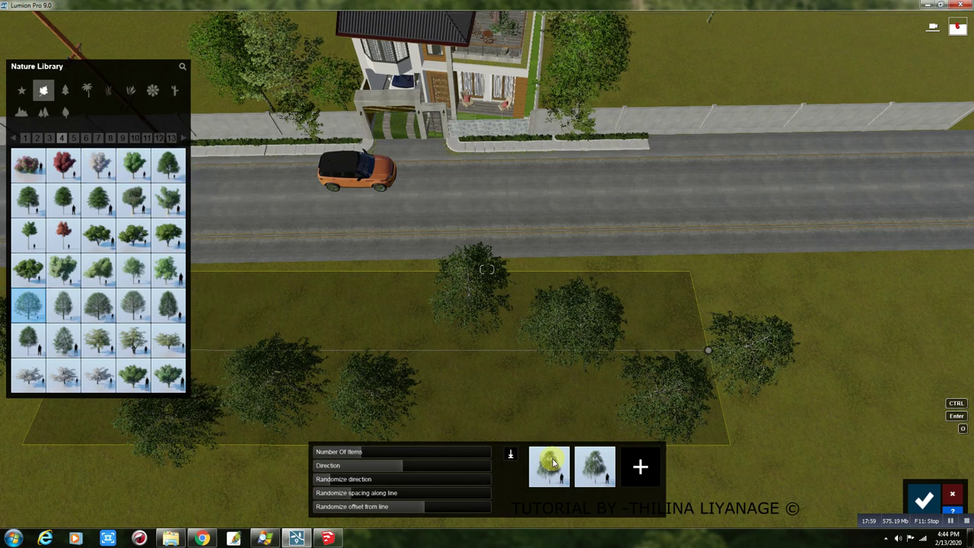
click(553, 474)
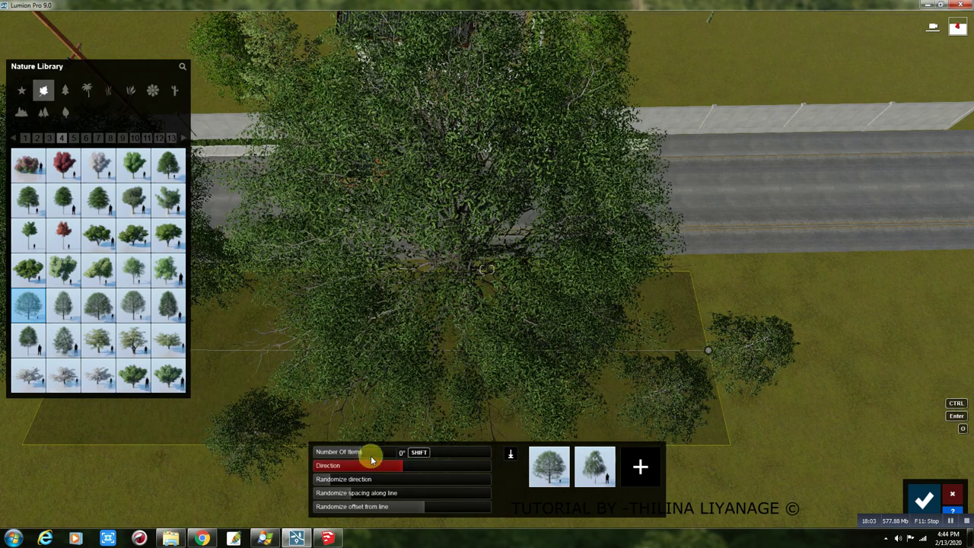
mouse_move(366, 451)
mouse_down()
mouse_move(374, 452)
mouse_move(364, 454)
mouse_up()
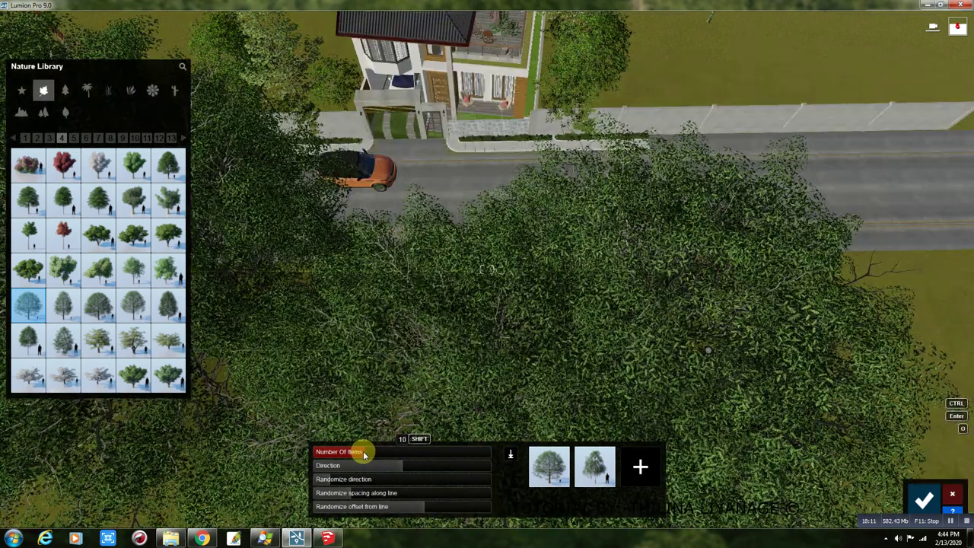
click(923, 499)
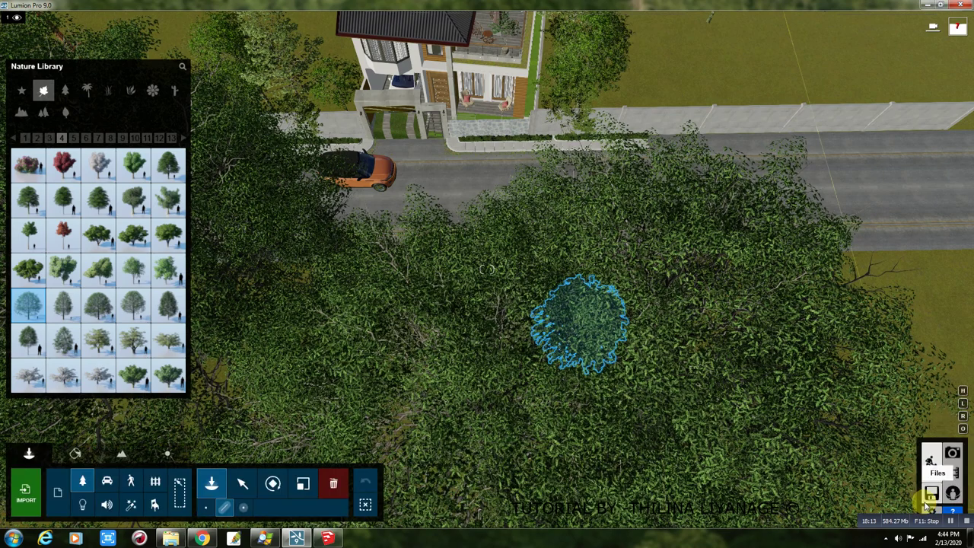
Check photo 1's saved street-level view in Photo mode, then return to build mode.
click(952, 452)
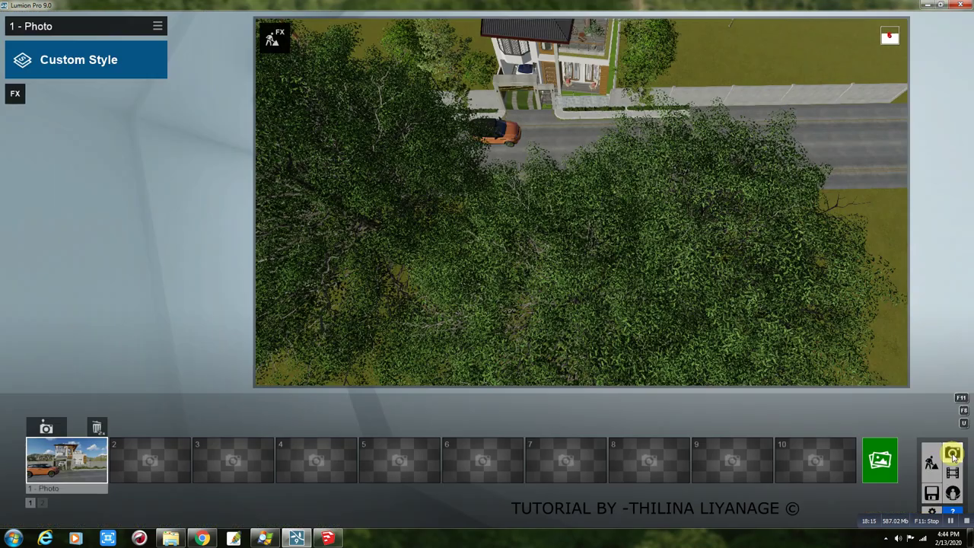
click(60, 459)
mouse_move(606, 199)
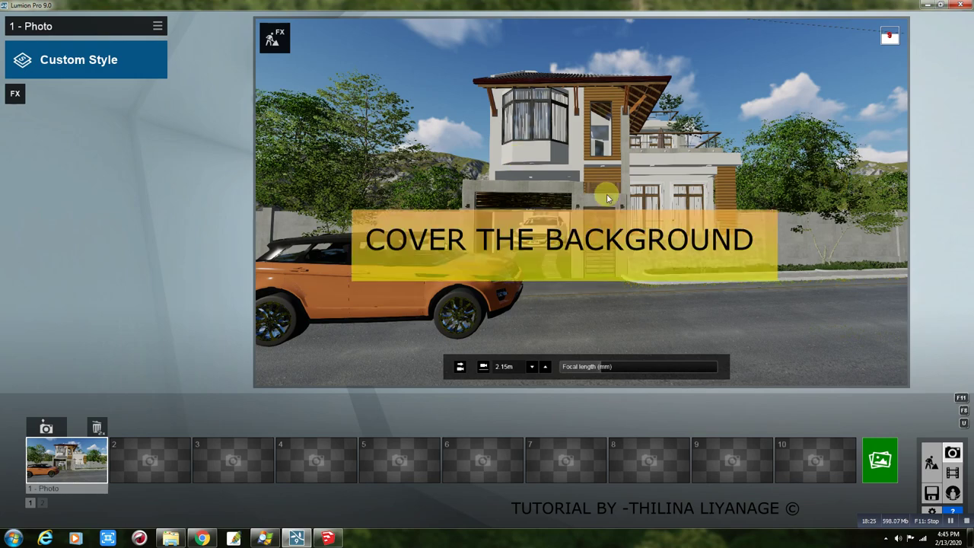
click(935, 466)
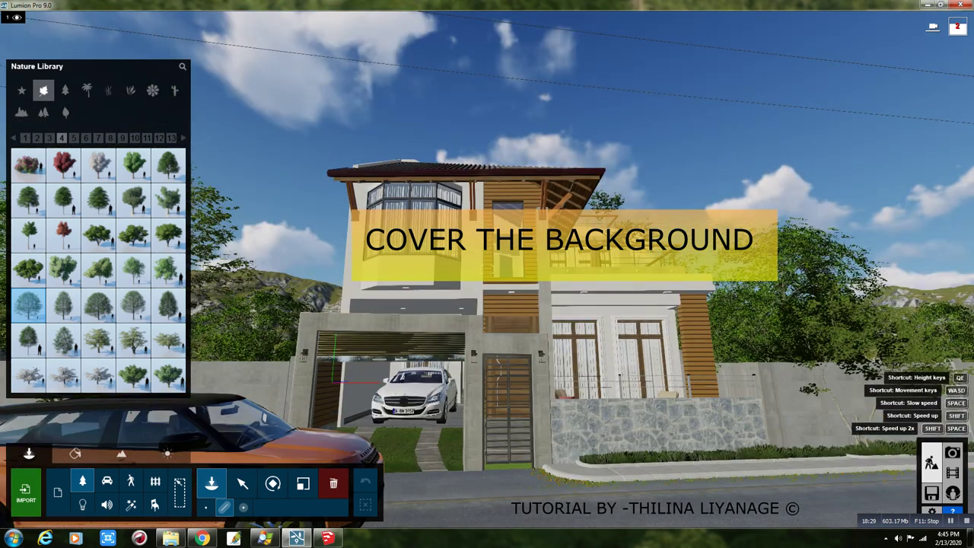
From above the house, plant large trees to its right, behind it and to its left.
key(q)
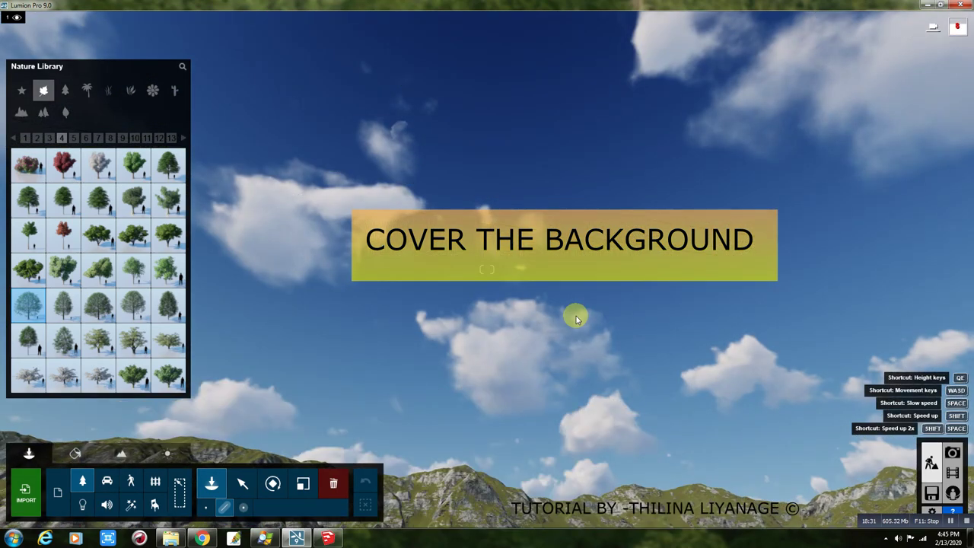
right_drag(575, 316, 591, 364)
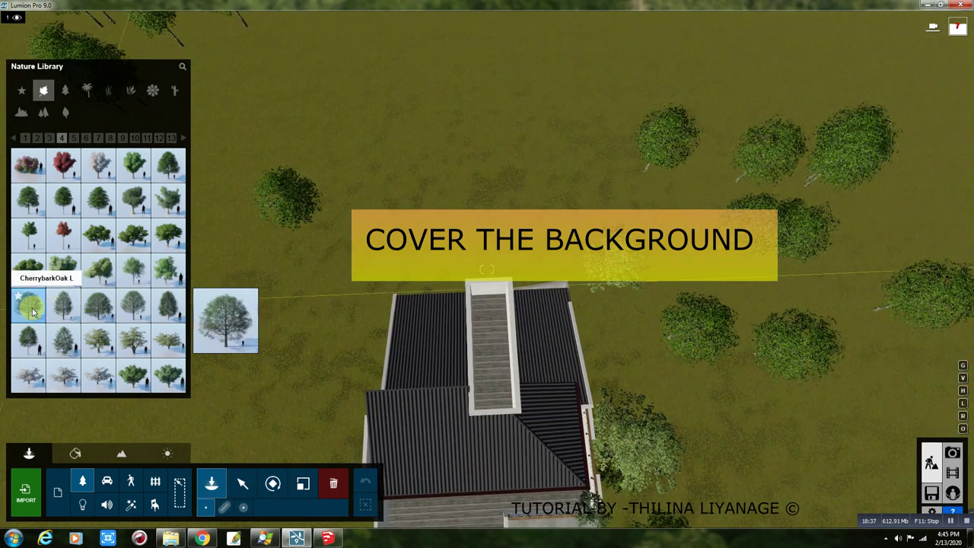
click(742, 292)
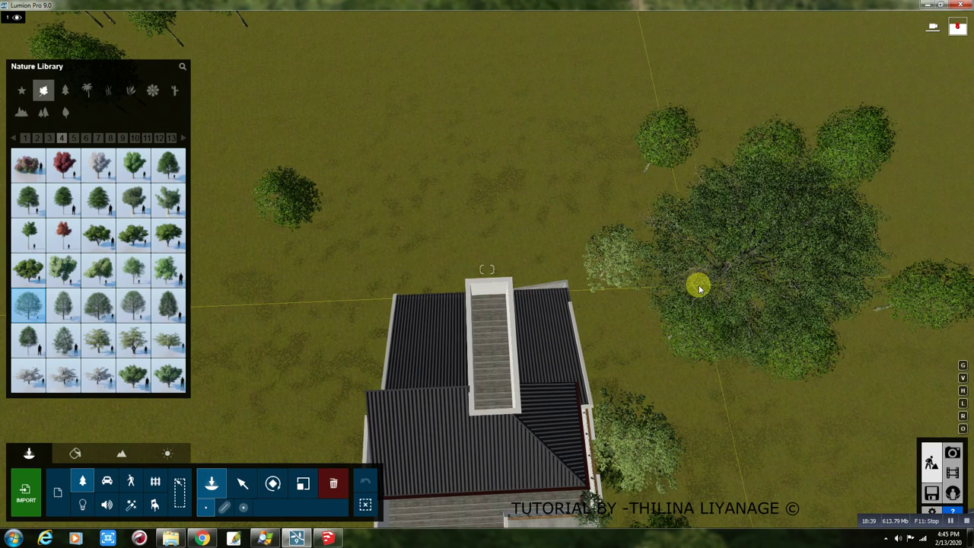
ctrl+click(699, 285)
click(617, 202)
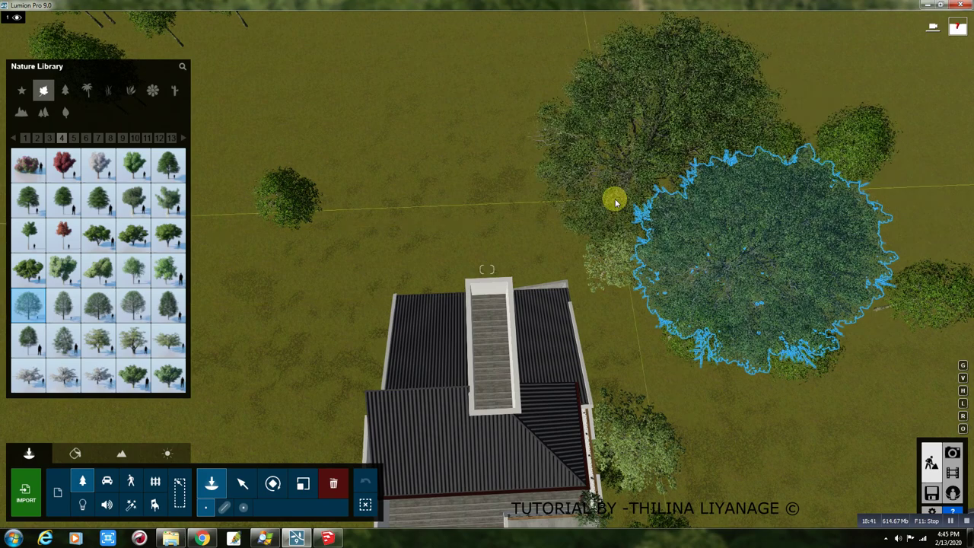
click(355, 211)
click(282, 267)
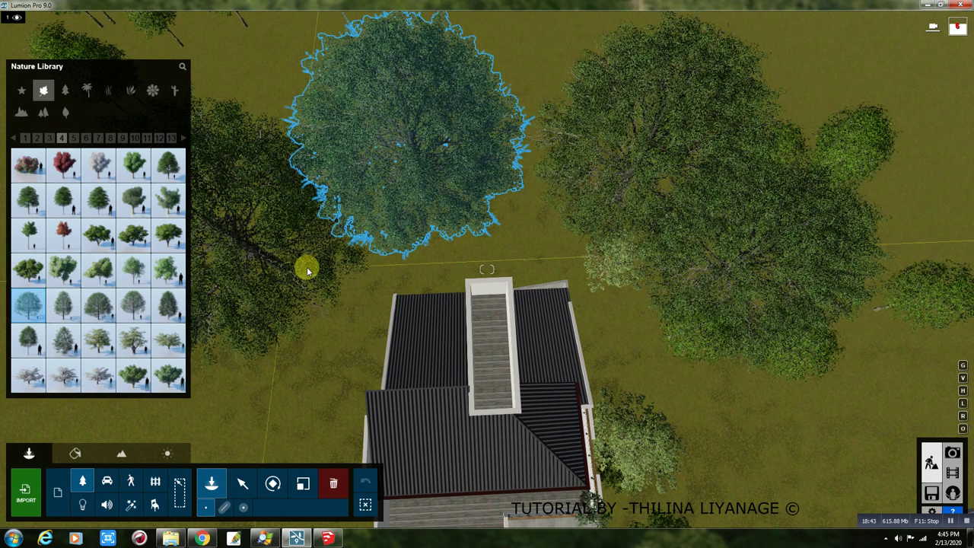
click(857, 411)
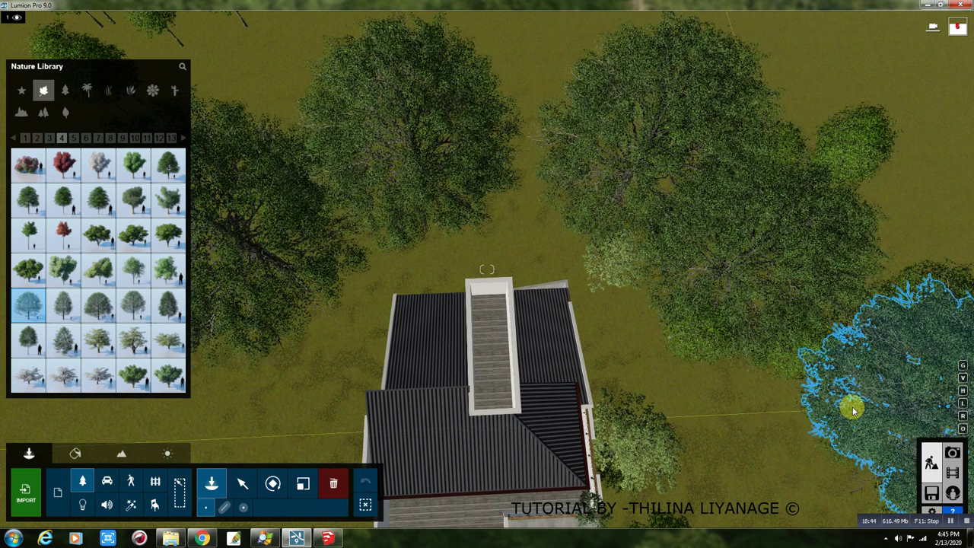
Rotate the view and plant two more trees on the left and upper-right grass.
right_drag(853, 411, 807, 410)
right_drag(487, 274, 463, 244)
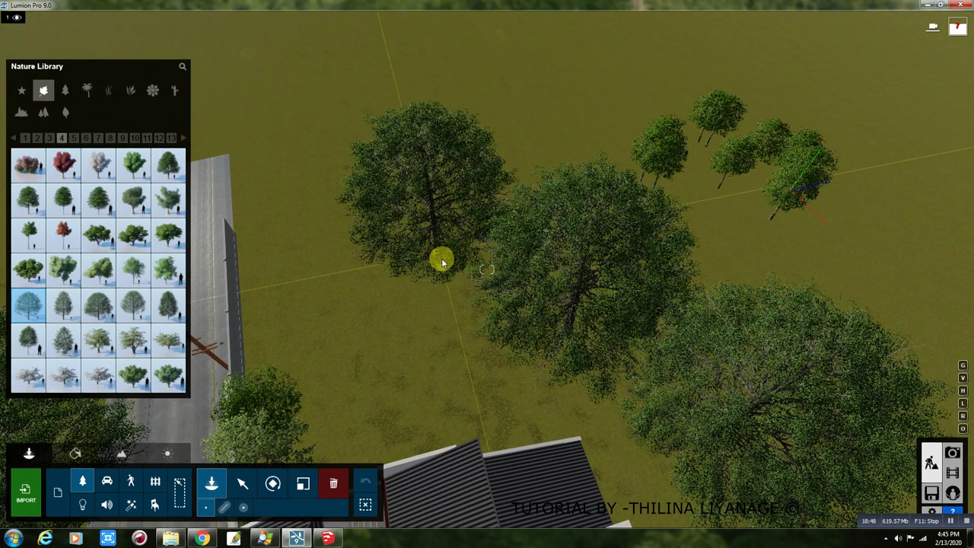
click(308, 278)
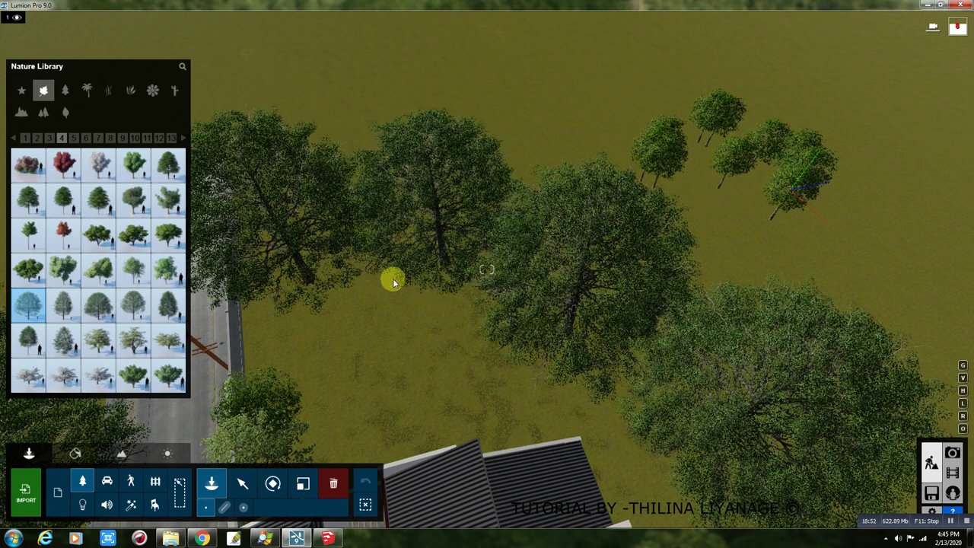
click(721, 272)
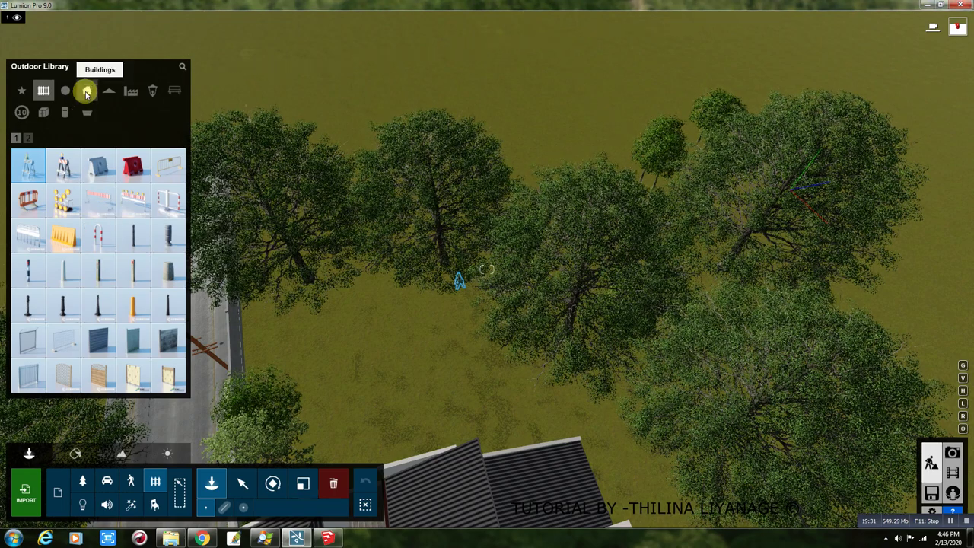
Place House NL 008 behind the trees and another building near the road, then enter Photo mode.
click(87, 92)
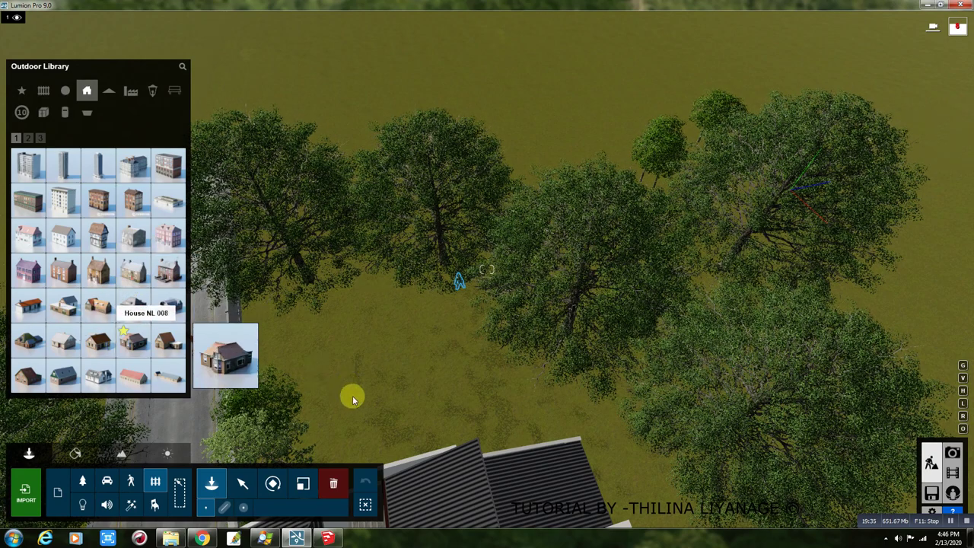
drag(352, 396, 437, 335)
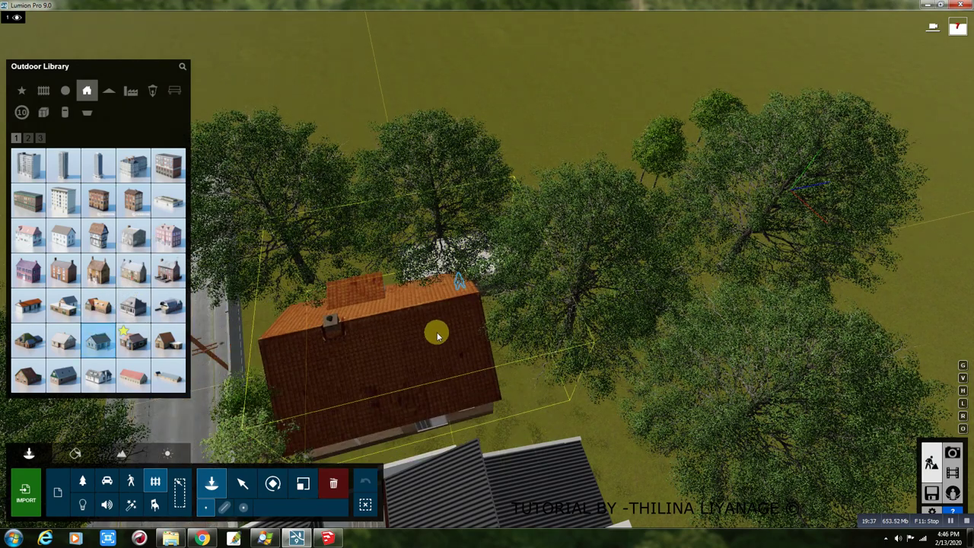
click(439, 336)
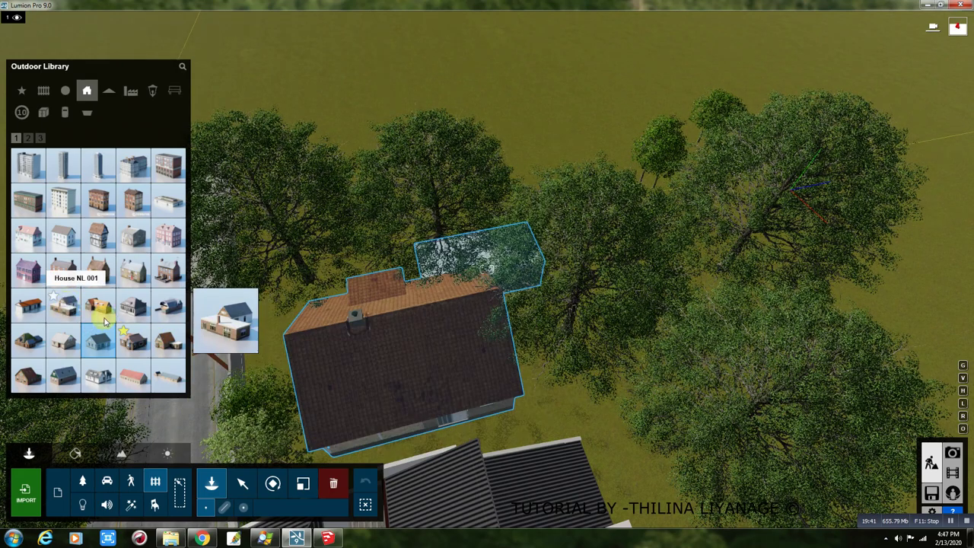
right_drag(457, 304, 486, 269)
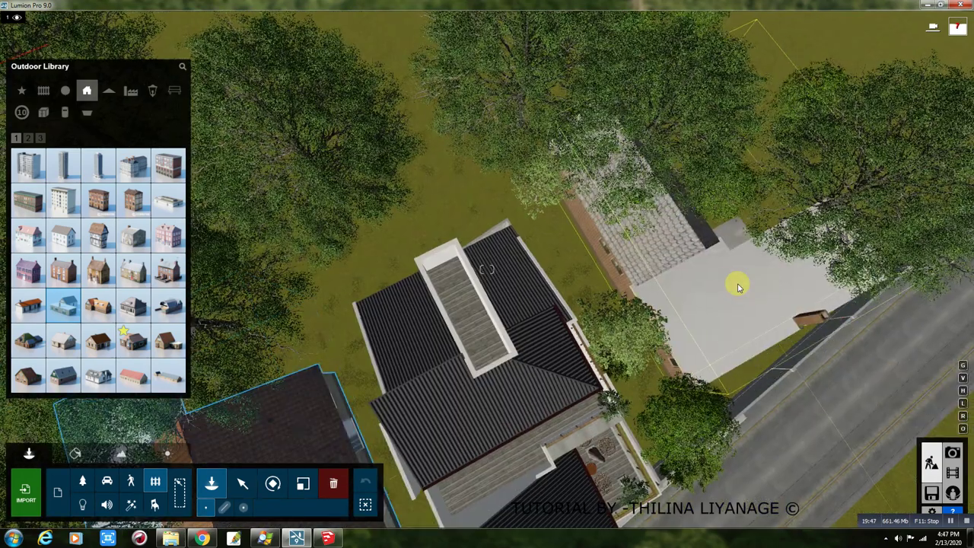
click(737, 286)
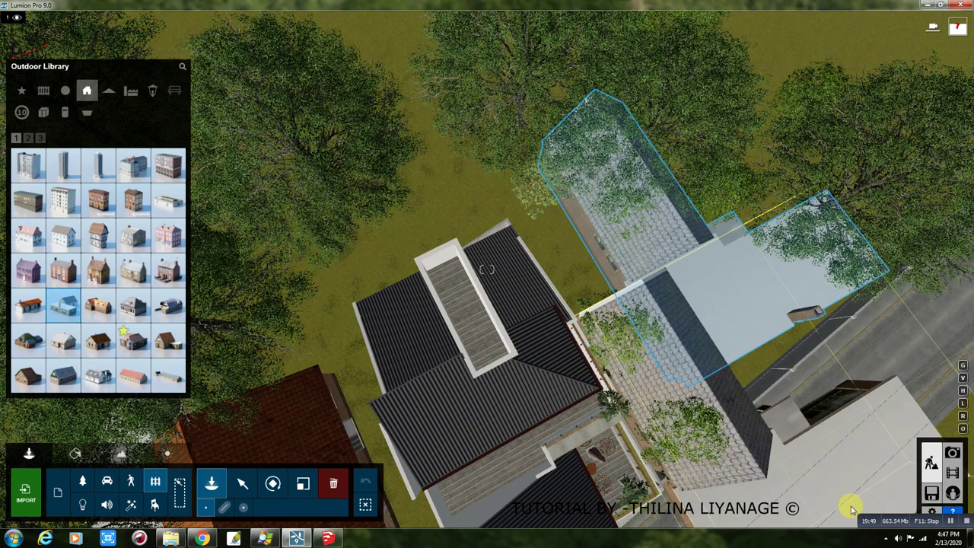
click(952, 453)
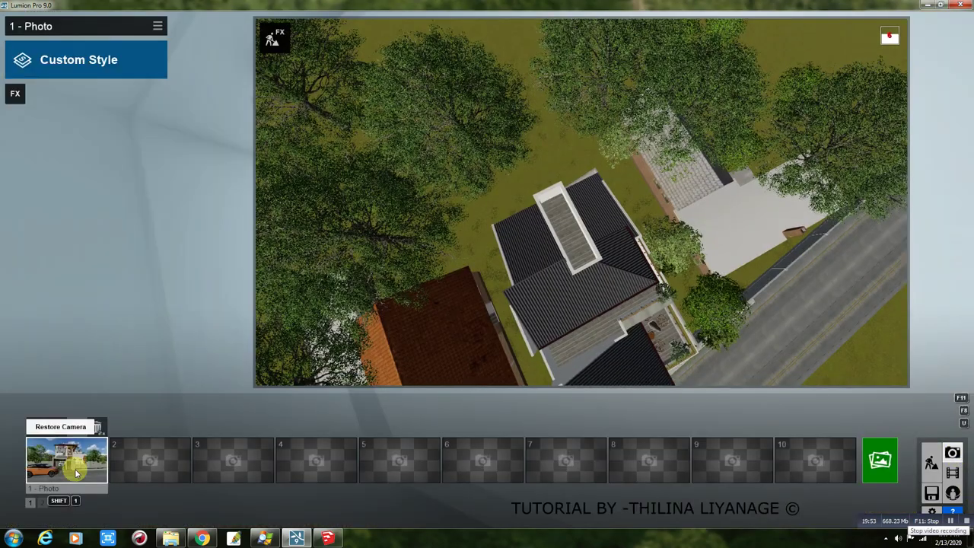
Restore photo 1's street-level camera and add a Sun effect with sun height -0.2.
click(76, 473)
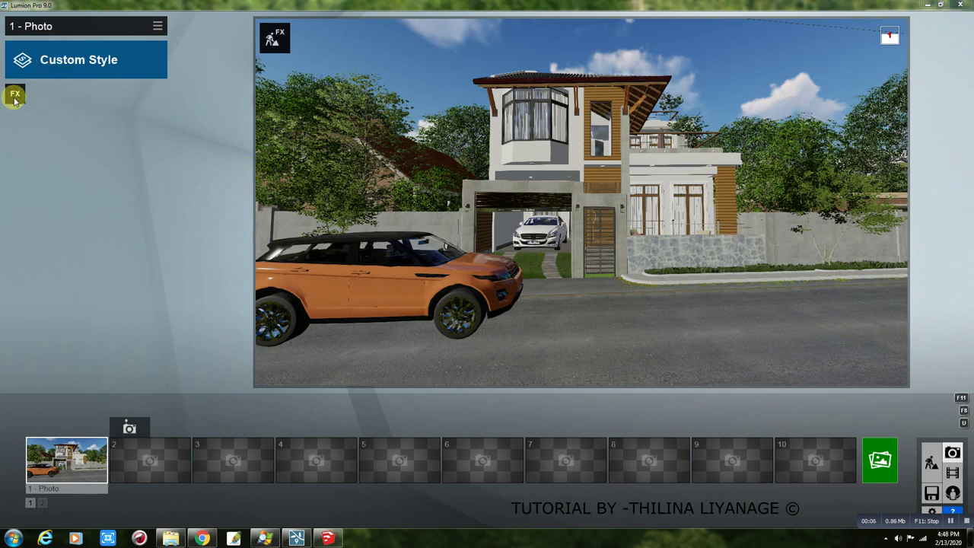
click(14, 97)
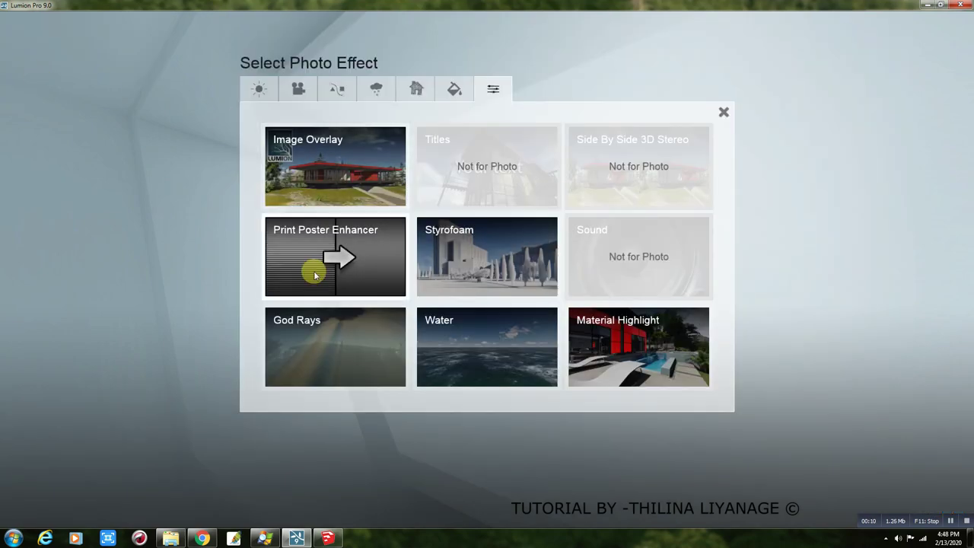
click(261, 91)
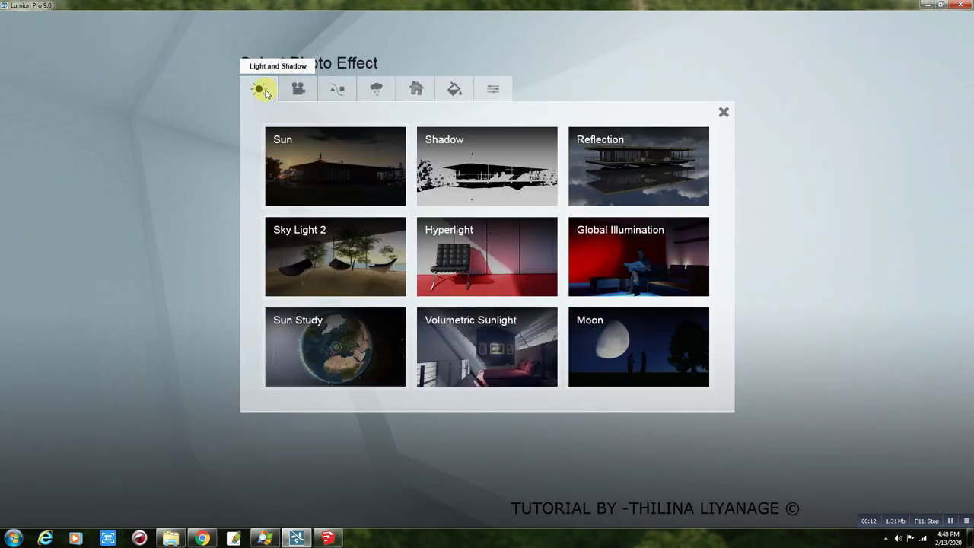
click(315, 170)
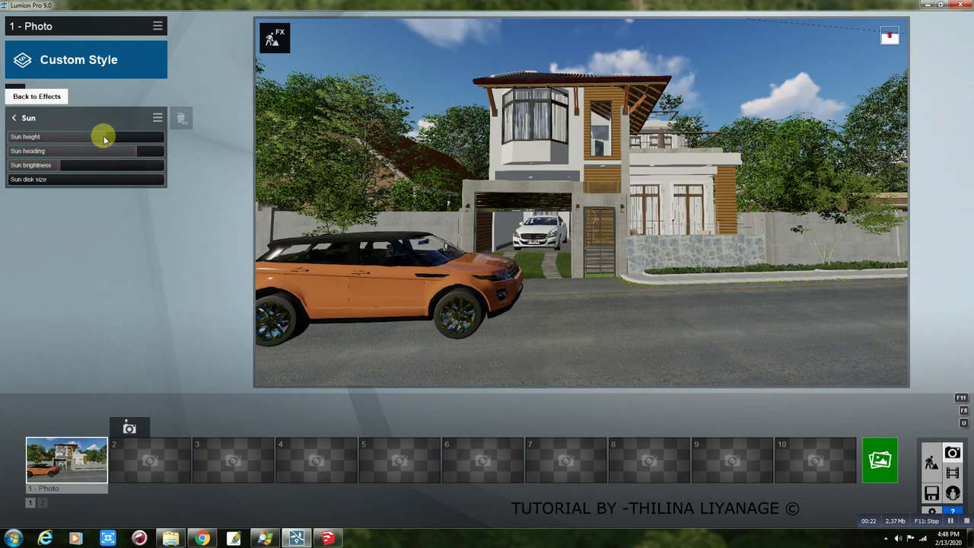
mouse_move(105, 140)
mouse_down()
mouse_move(72, 143)
mouse_move(97, 143)
mouse_up()
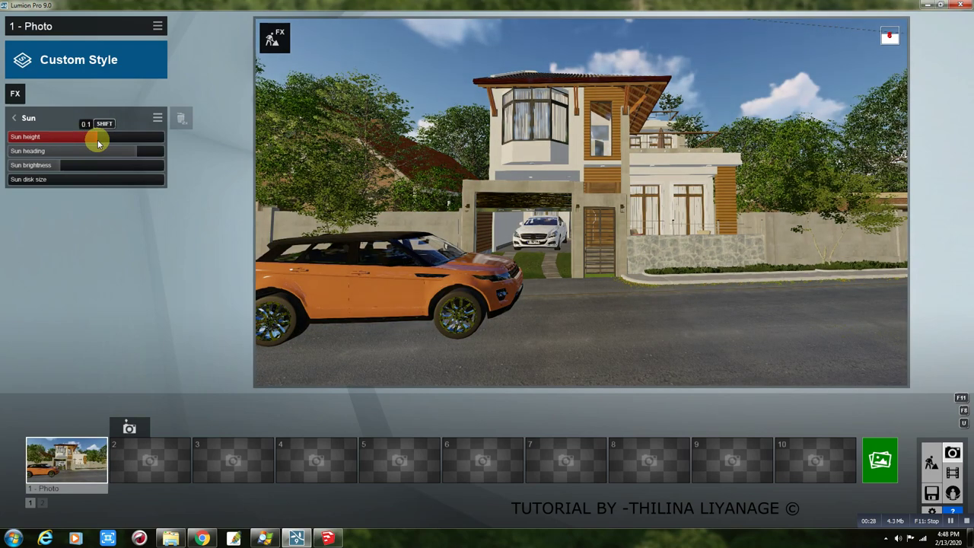
click(15, 95)
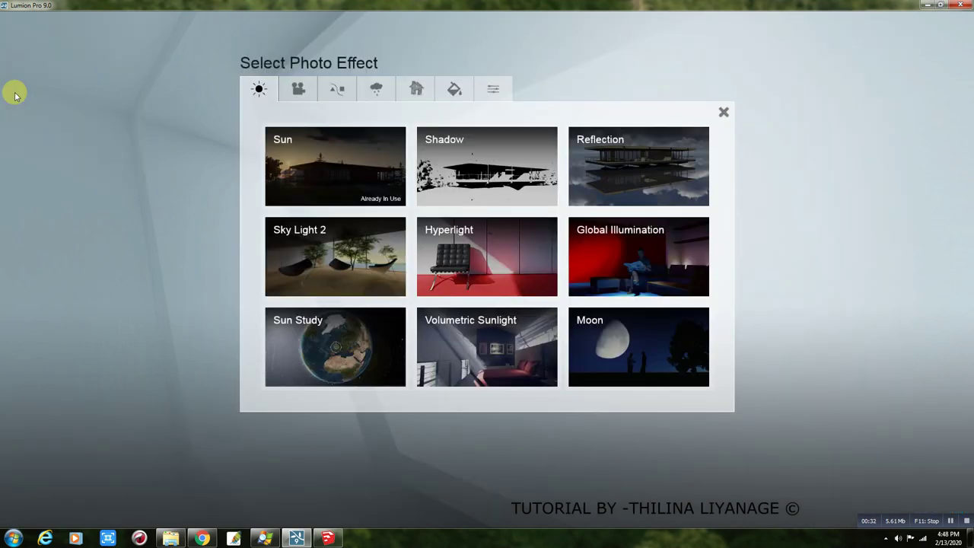
Add a Shadow effect with 210m sun shadow range and Ultra Sharp shadow type.
click(477, 160)
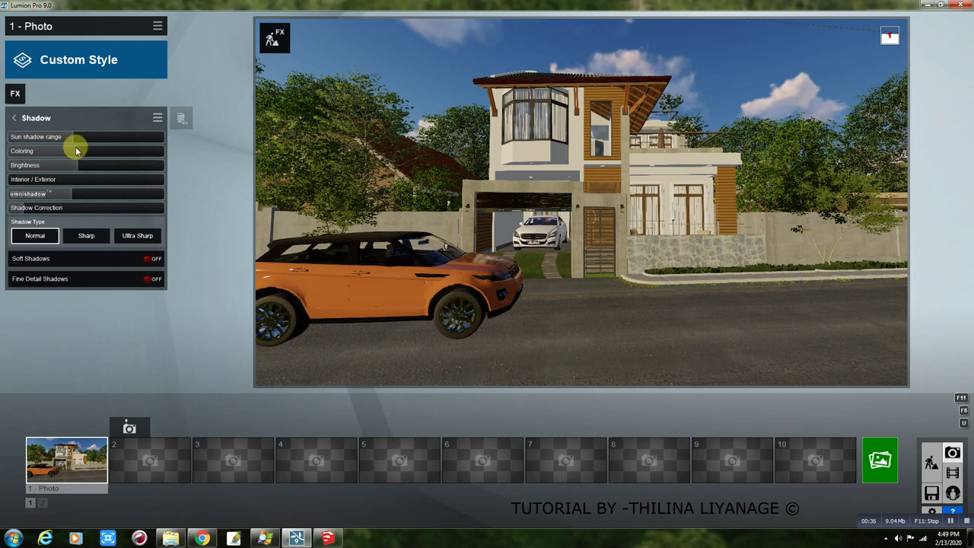
drag(72, 138, 49, 142)
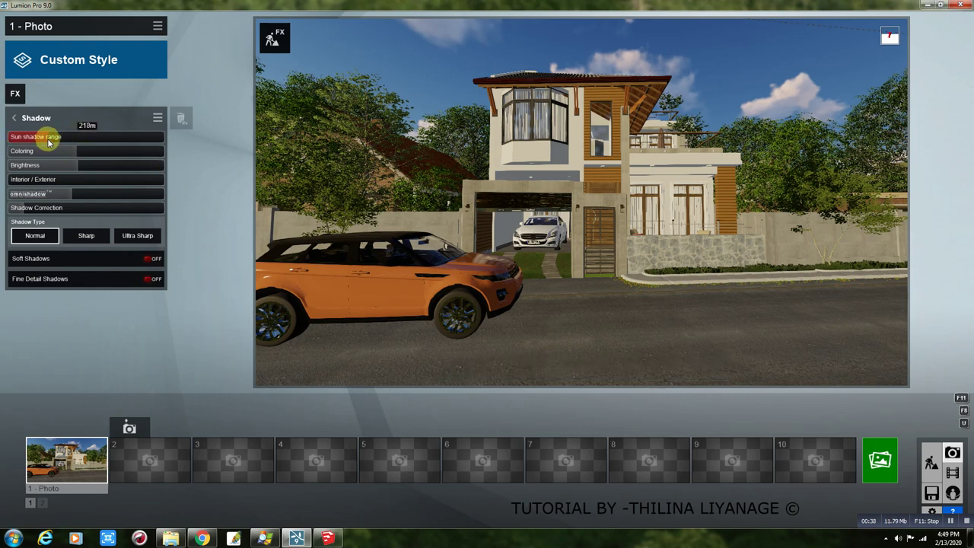
drag(49, 142, 52, 142)
click(131, 235)
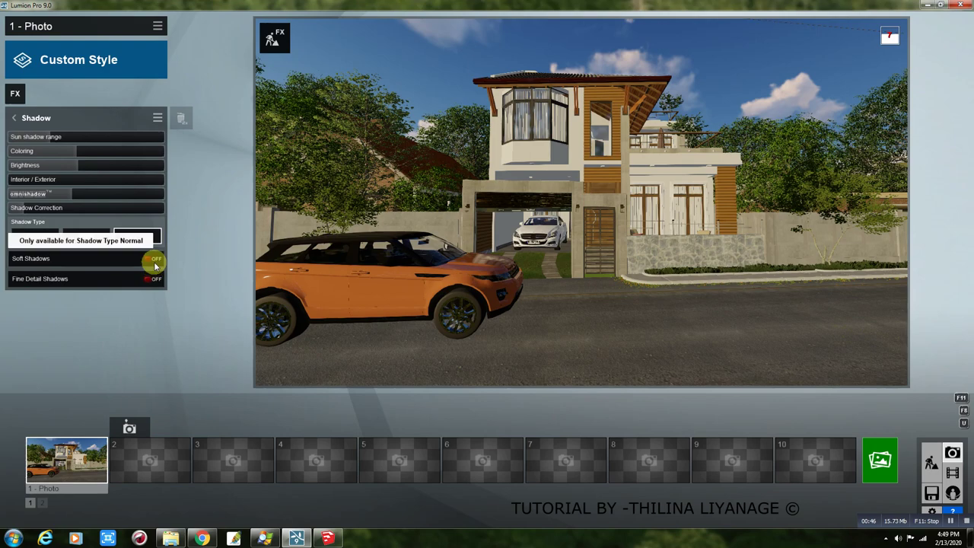
Add a Reflection effect with High preview quality.
click(13, 97)
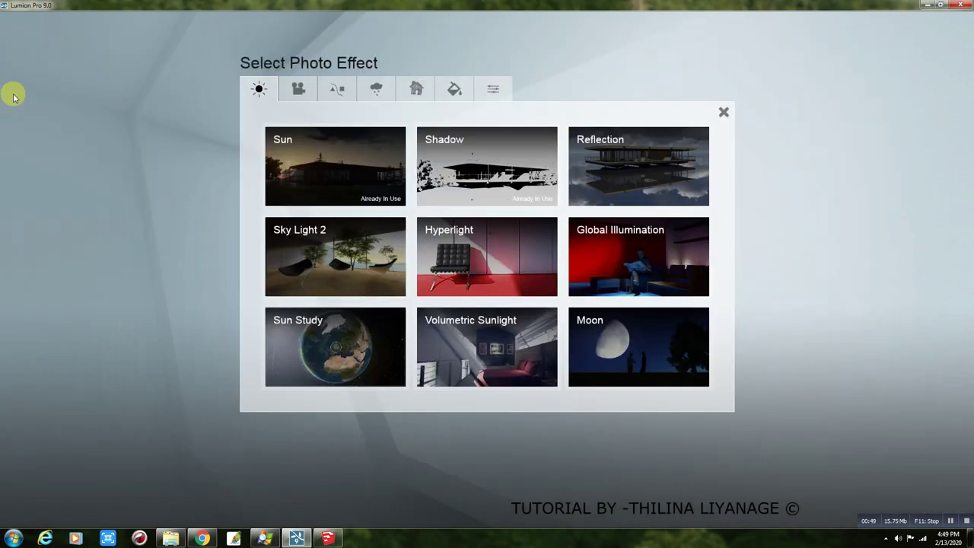
click(612, 155)
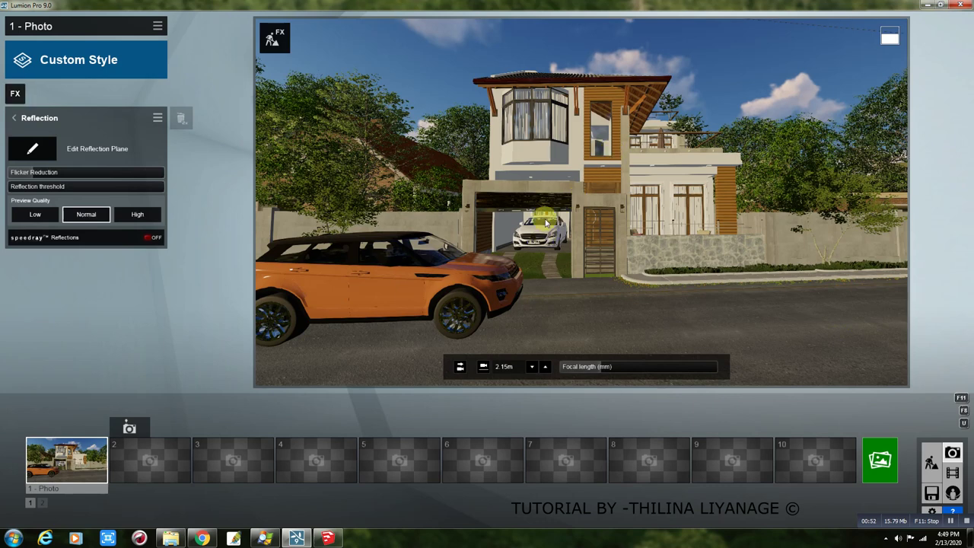
click(135, 214)
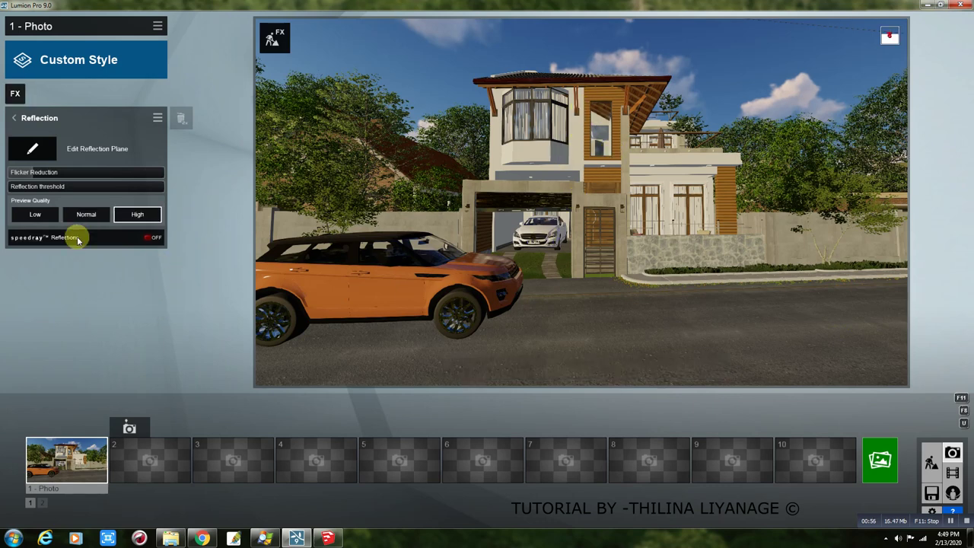
click(15, 94)
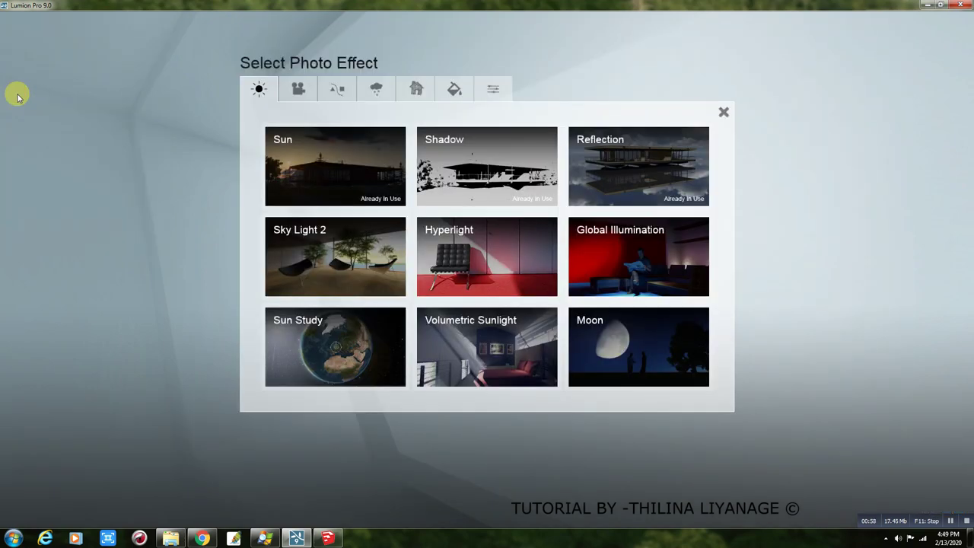
Add the Sky Light 2 and Volumetric Sunlight effects to photo 1.
click(320, 268)
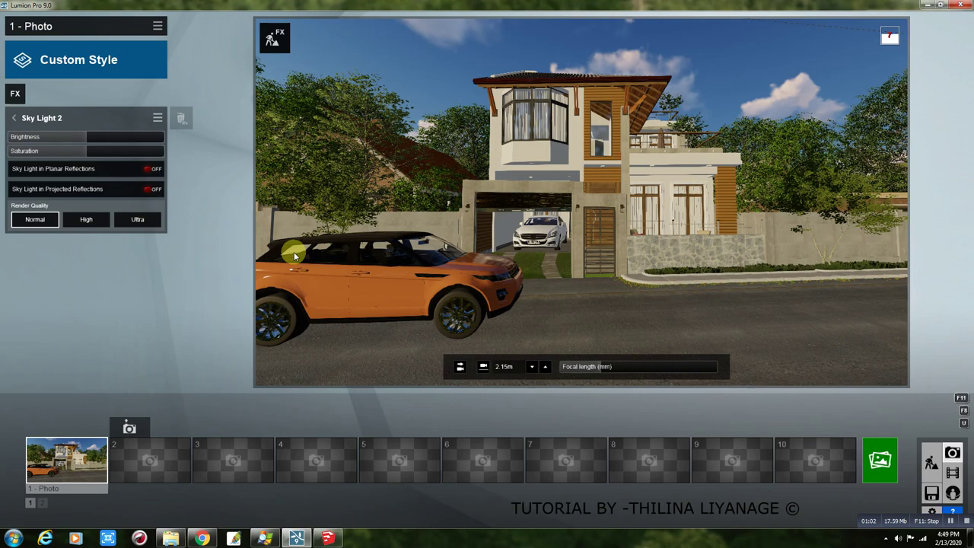
click(17, 95)
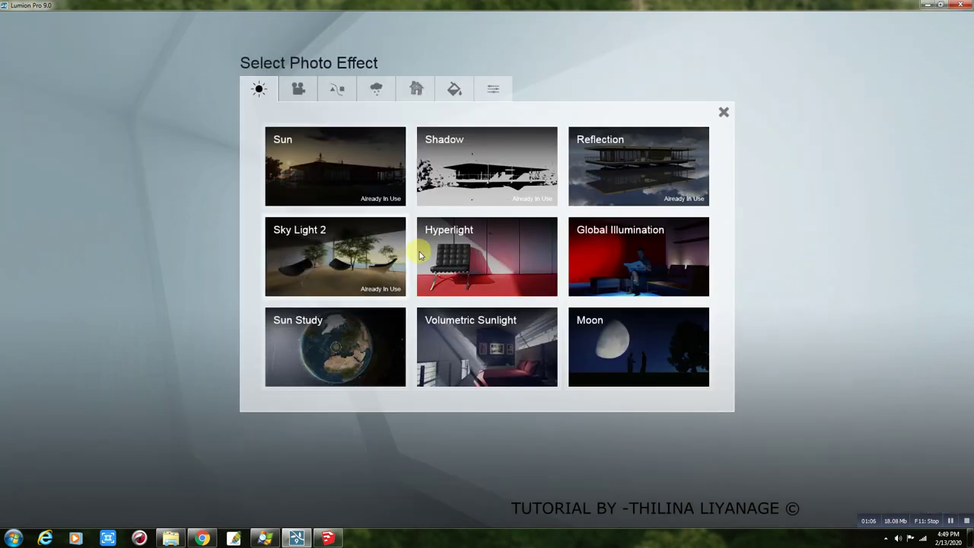
click(479, 345)
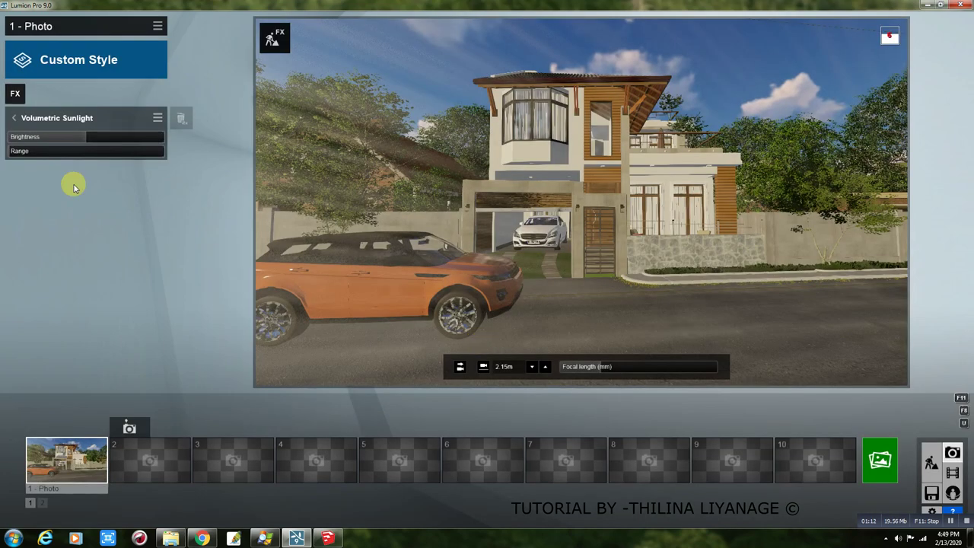
Hide the Volumetric Sunlight effect and add a Global Illumination effect.
click(14, 120)
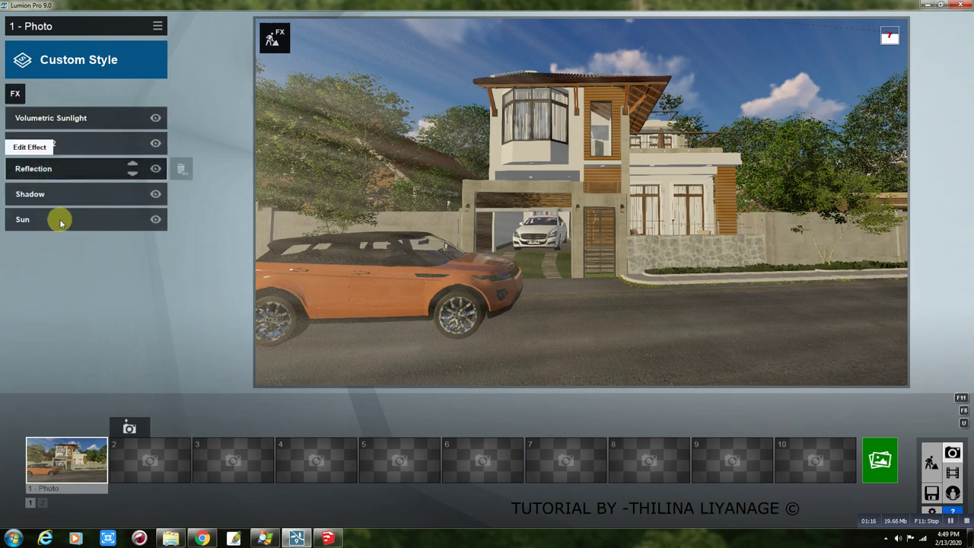
click(155, 118)
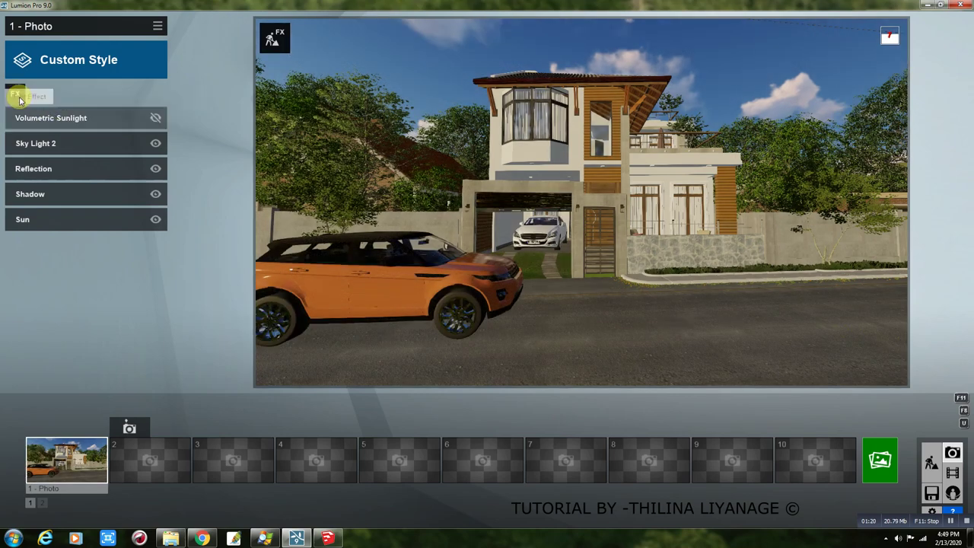
click(15, 95)
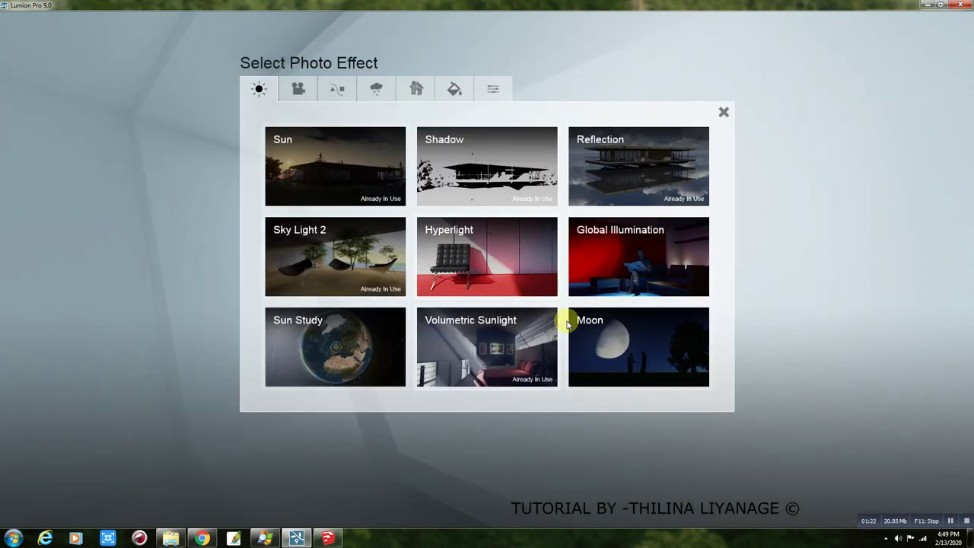
click(630, 263)
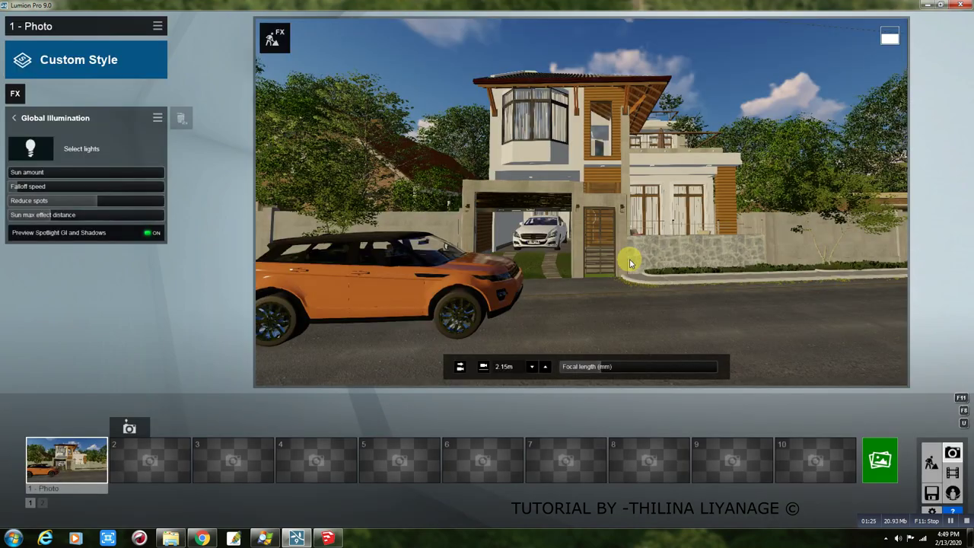
Add a Camera Exposure effect and brighten the photo slightly.
click(16, 95)
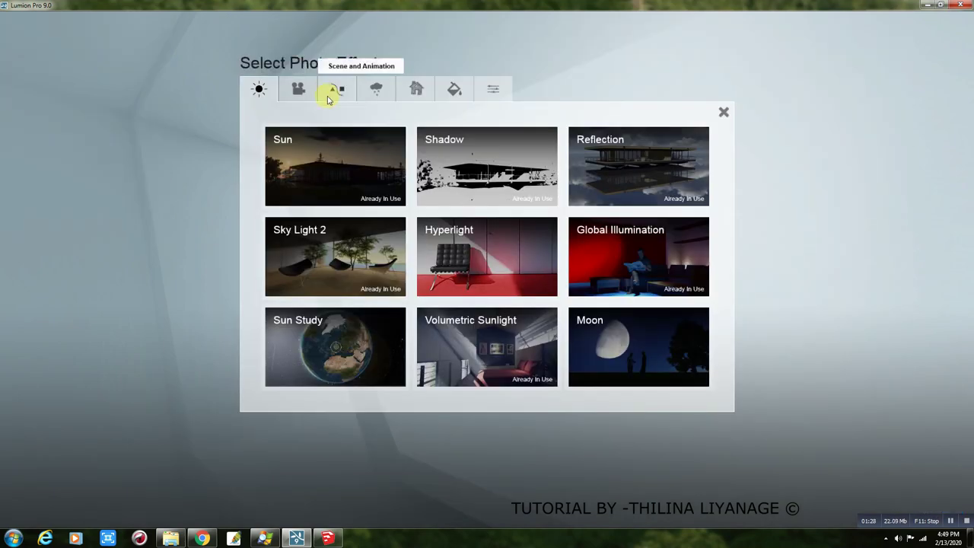
click(299, 89)
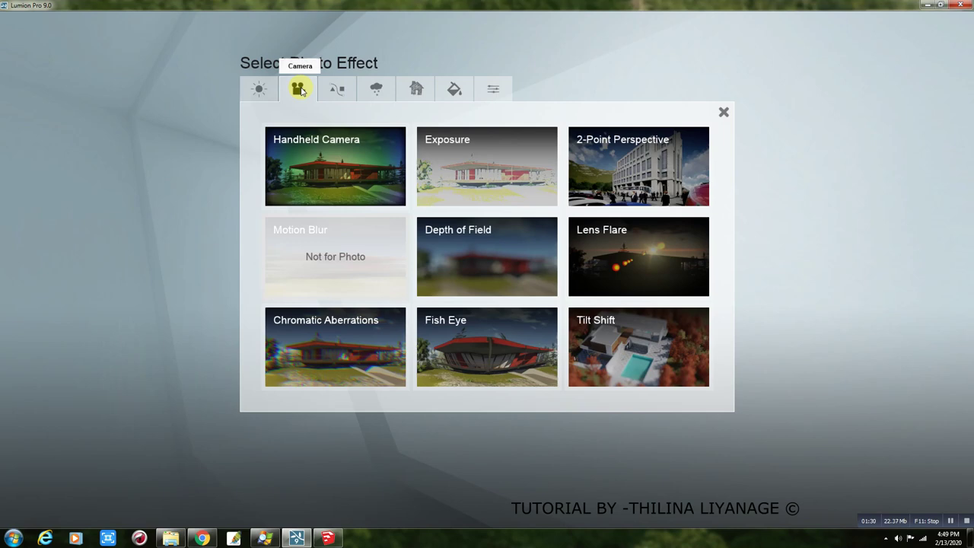
click(464, 157)
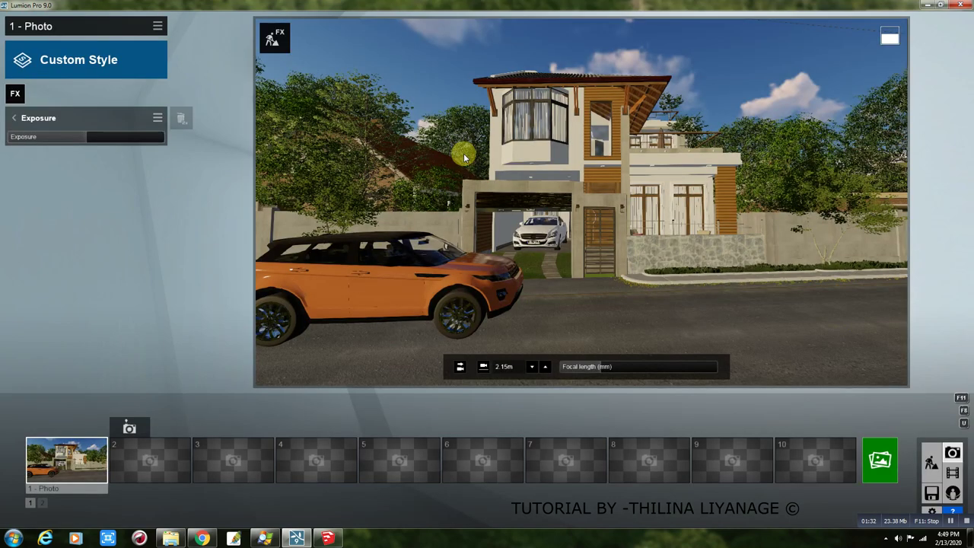
drag(86, 139, 92, 140)
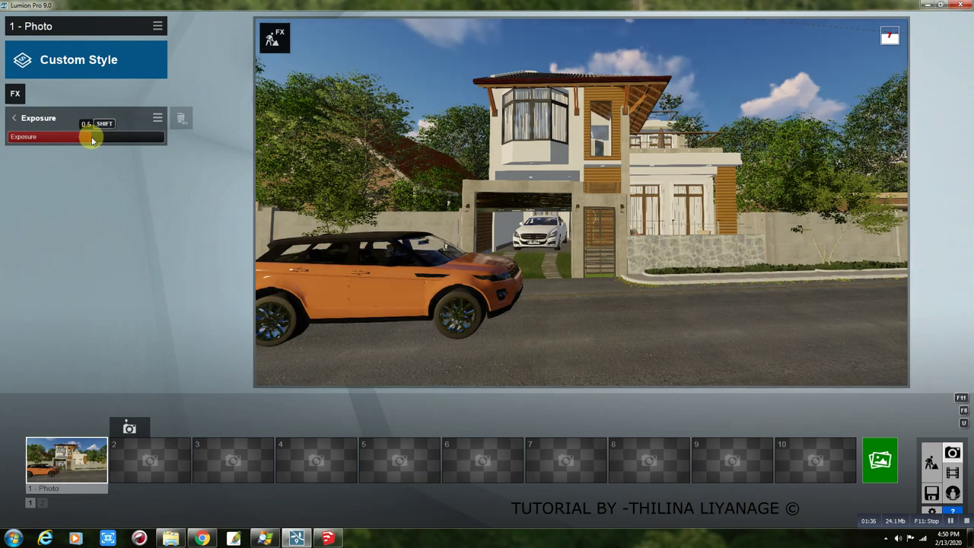
Add a 2-Point Perspective effect with amount 0.9.
click(15, 93)
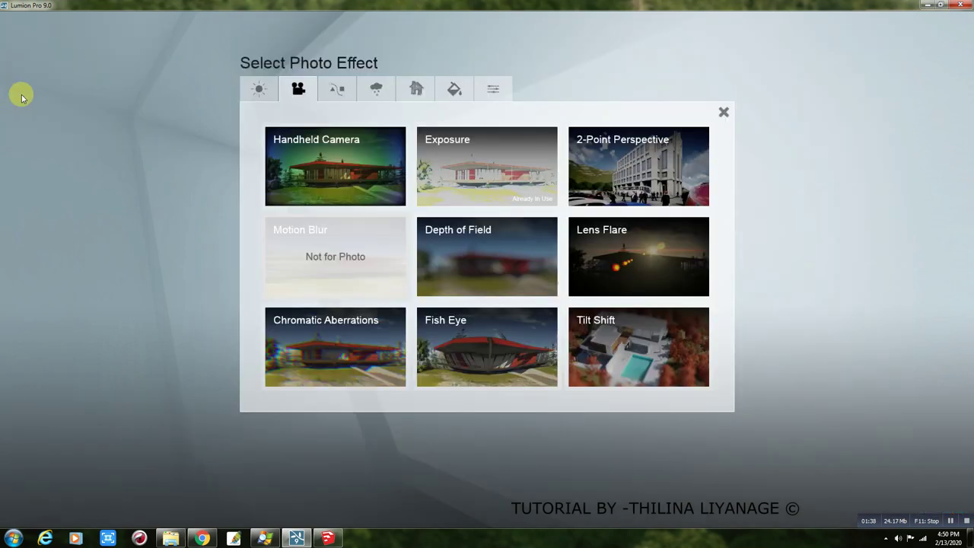
click(623, 164)
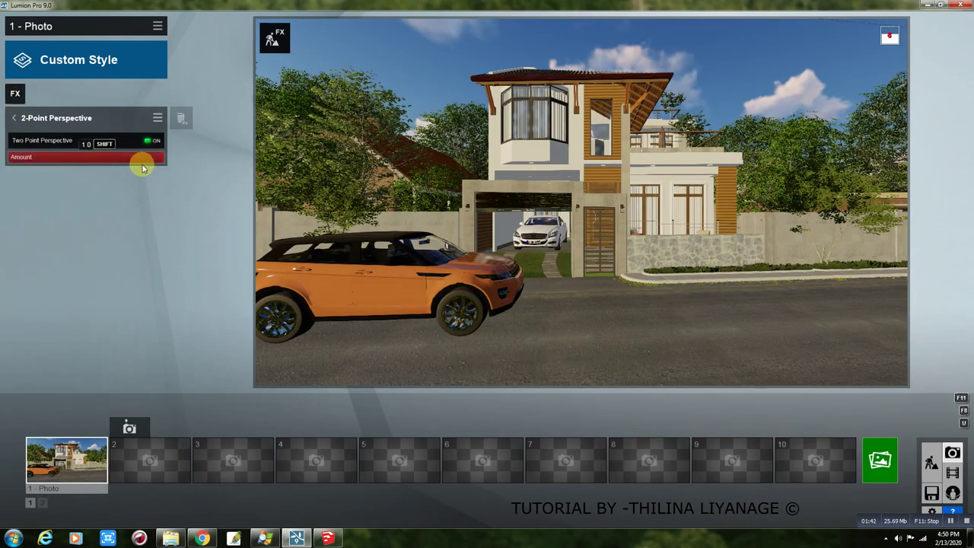
drag(161, 160, 90, 163)
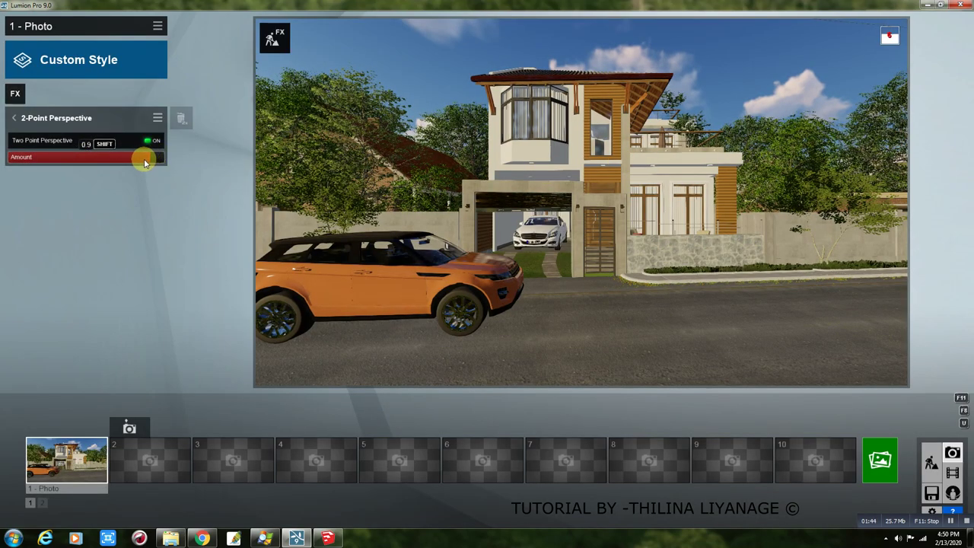
drag(90, 163, 46, 158)
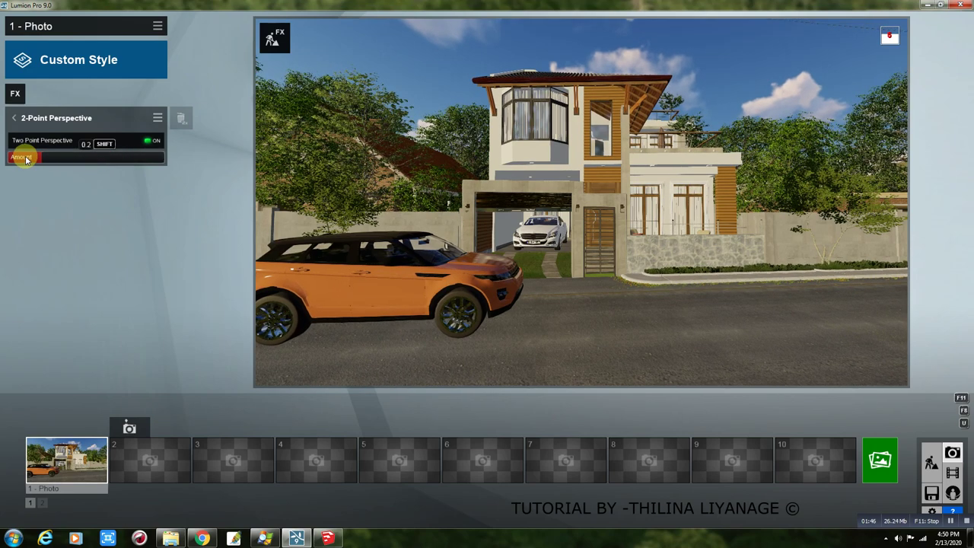
drag(120, 159, 150, 160)
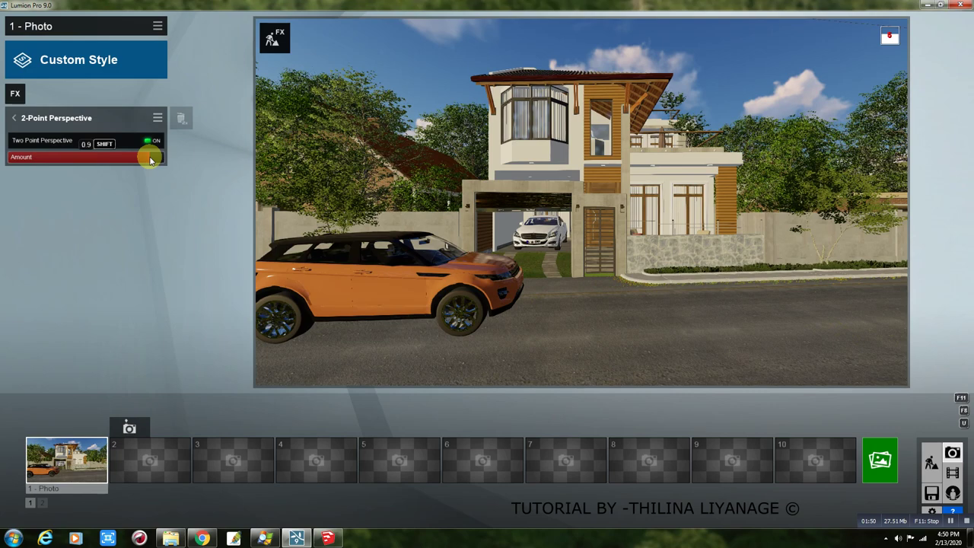
click(14, 96)
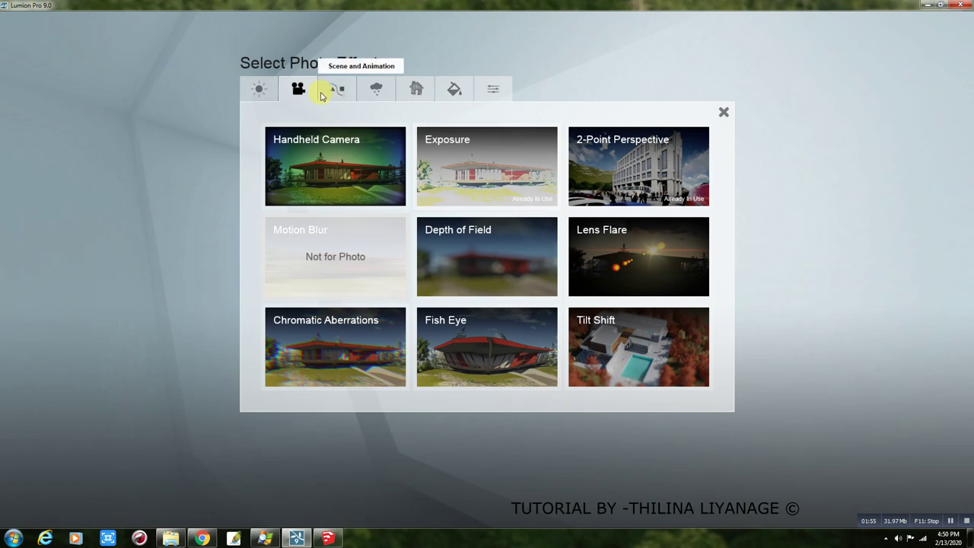
Add a Real Skies effect from the Weather and Climate effects.
click(323, 92)
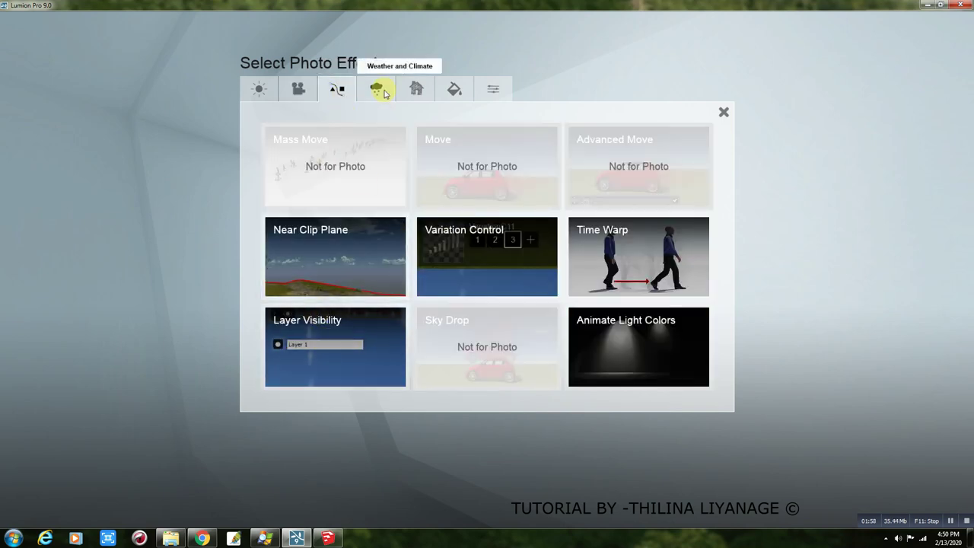
click(385, 92)
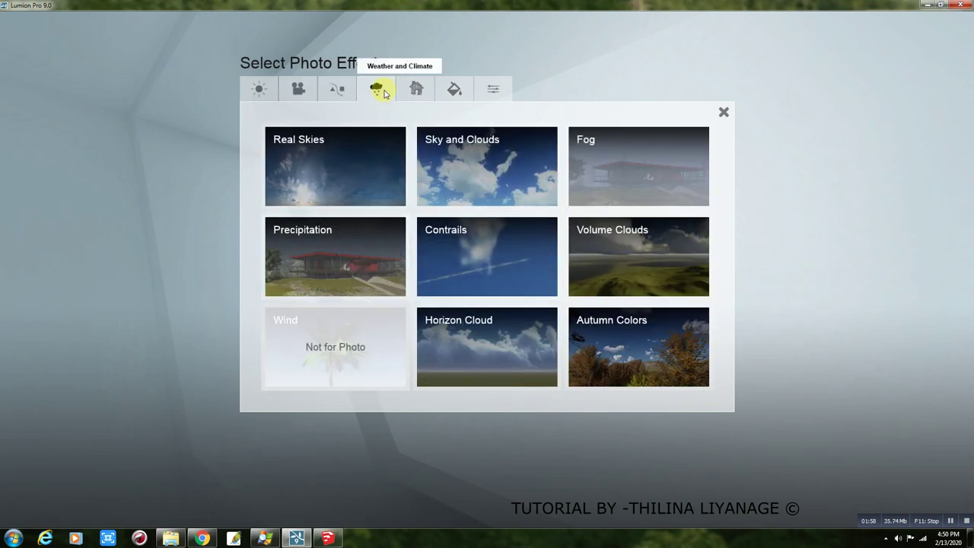
click(348, 166)
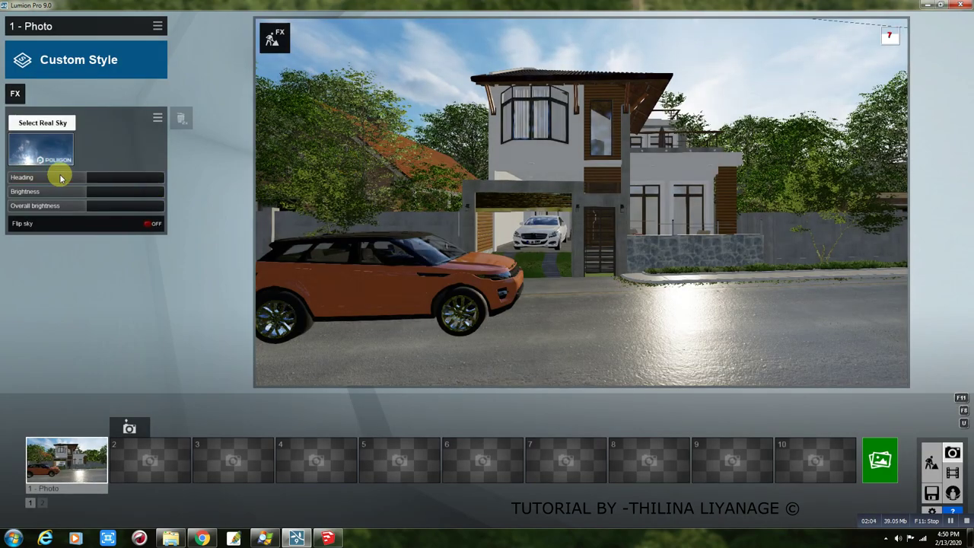
mouse_move(81, 174)
mouse_down()
mouse_move(57, 179)
mouse_move(83, 176)
mouse_up()
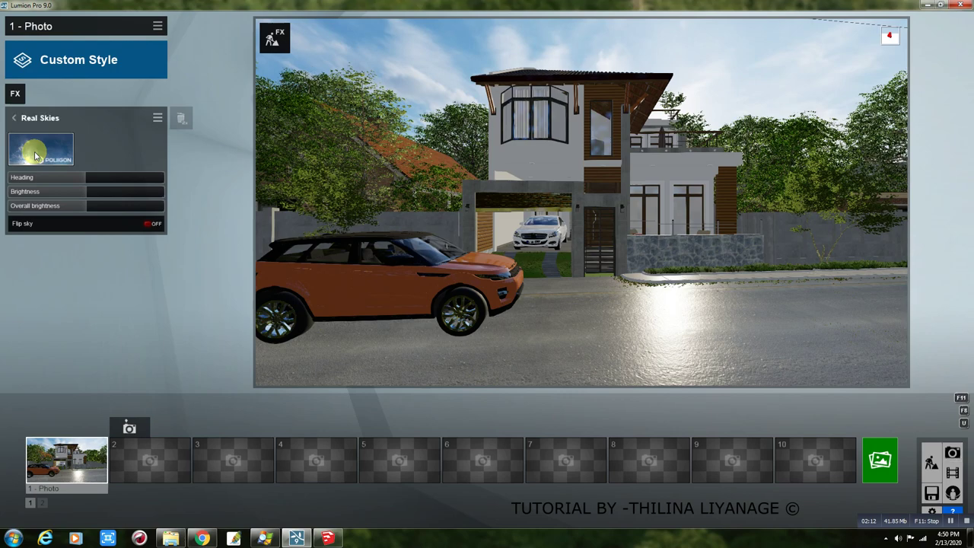
Pick a cloudy Real Skies image and set the sky heading to 18.7.
click(34, 156)
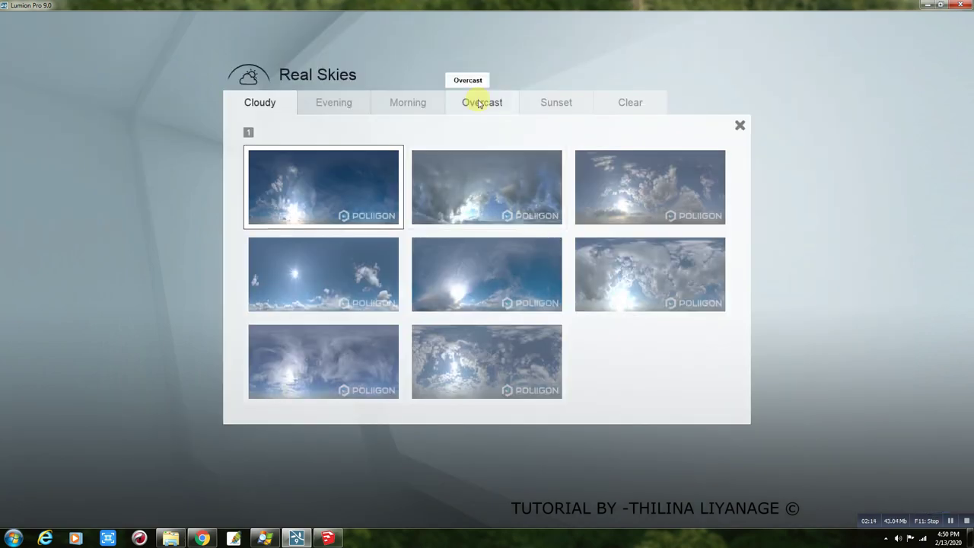
click(479, 104)
click(538, 107)
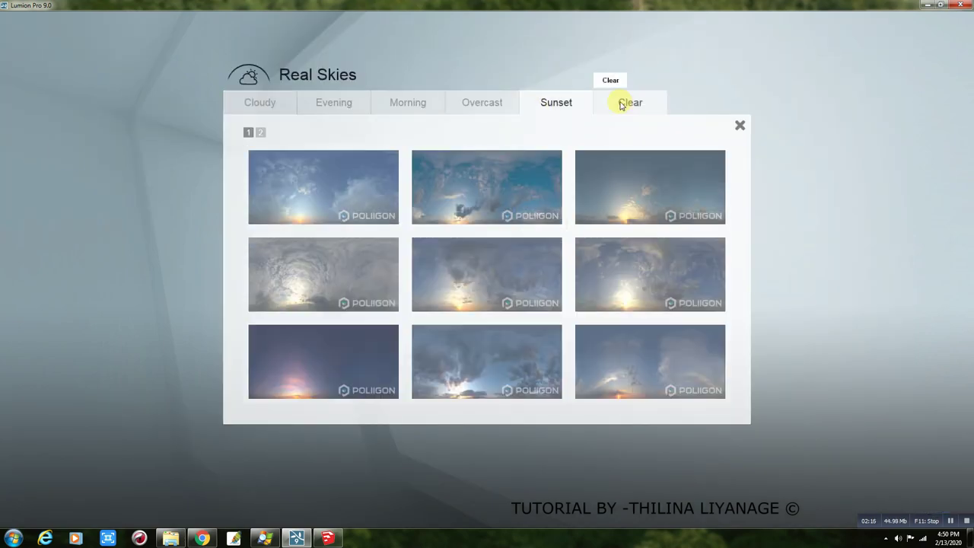
click(626, 103)
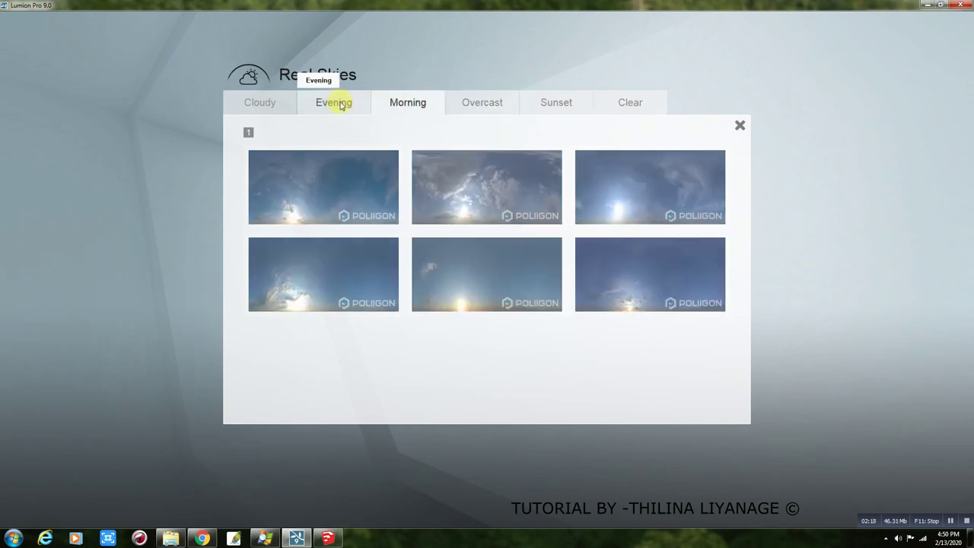
click(335, 102)
click(258, 102)
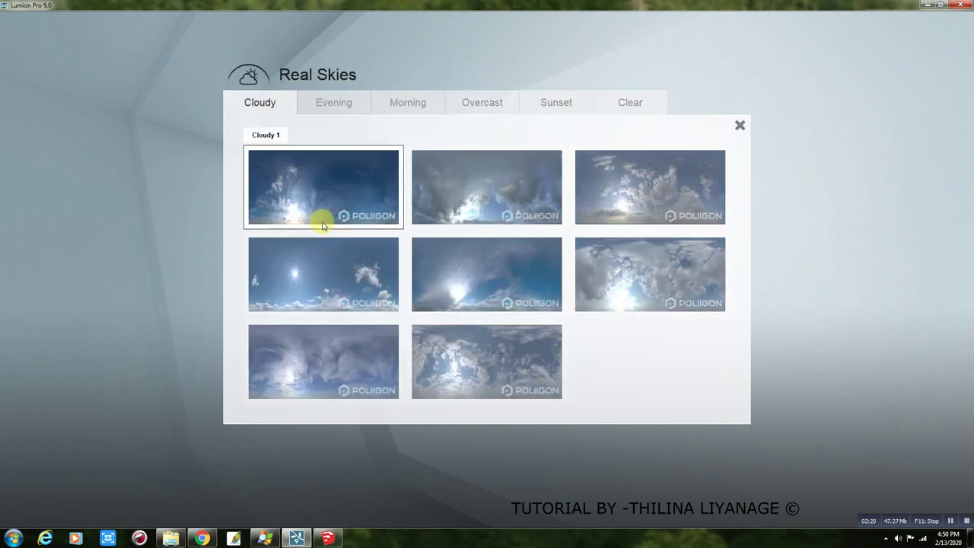
click(332, 267)
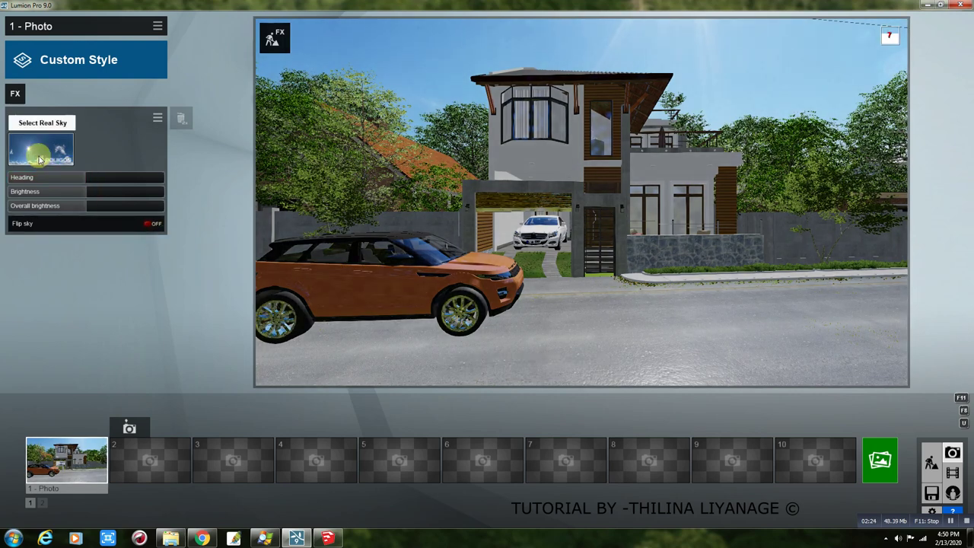
drag(76, 177, 102, 180)
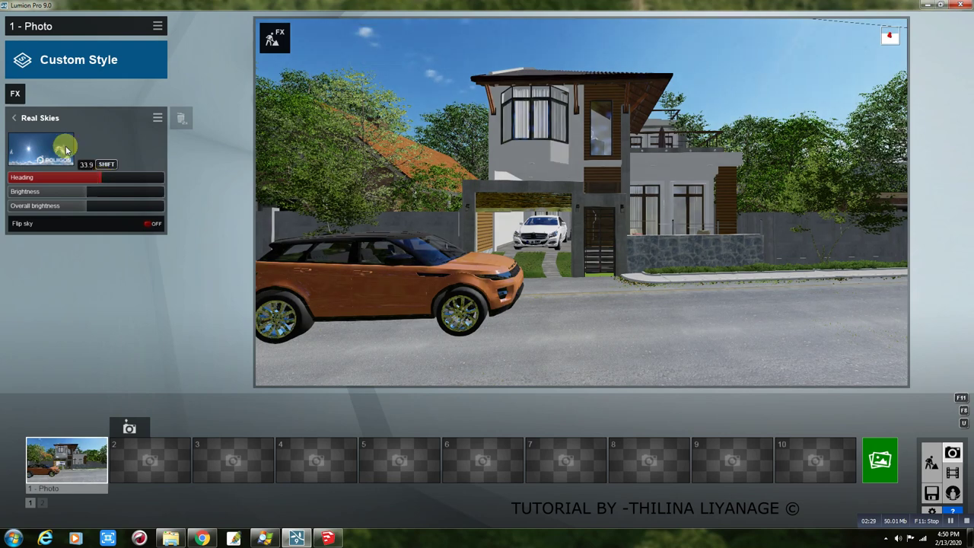
click(16, 95)
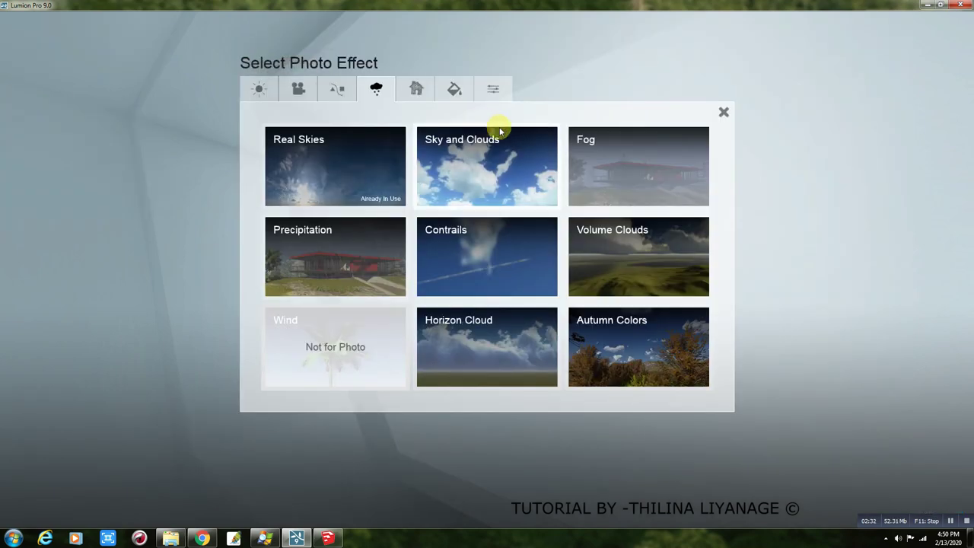
Add a Sky and Clouds effect, then a Color Correction effect with temperature 0.2.
click(517, 166)
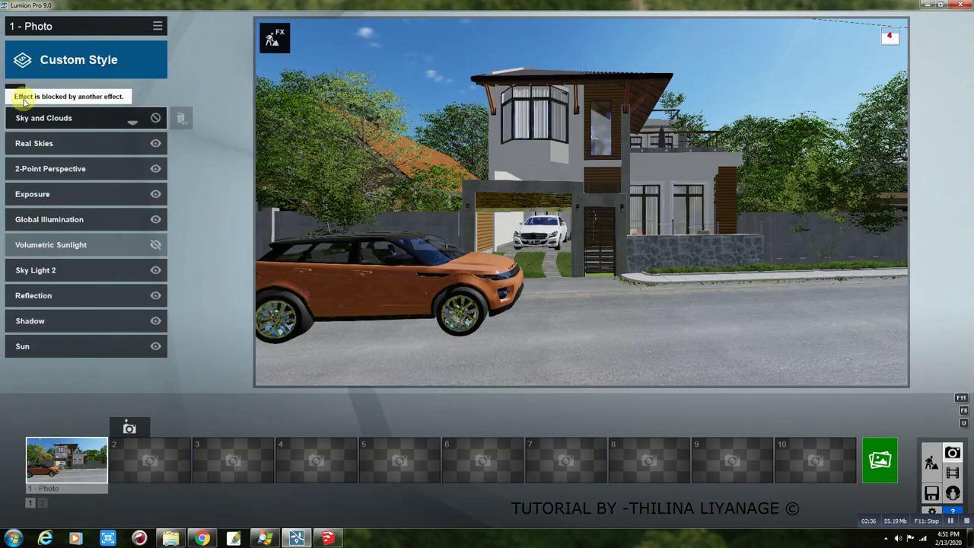
click(16, 95)
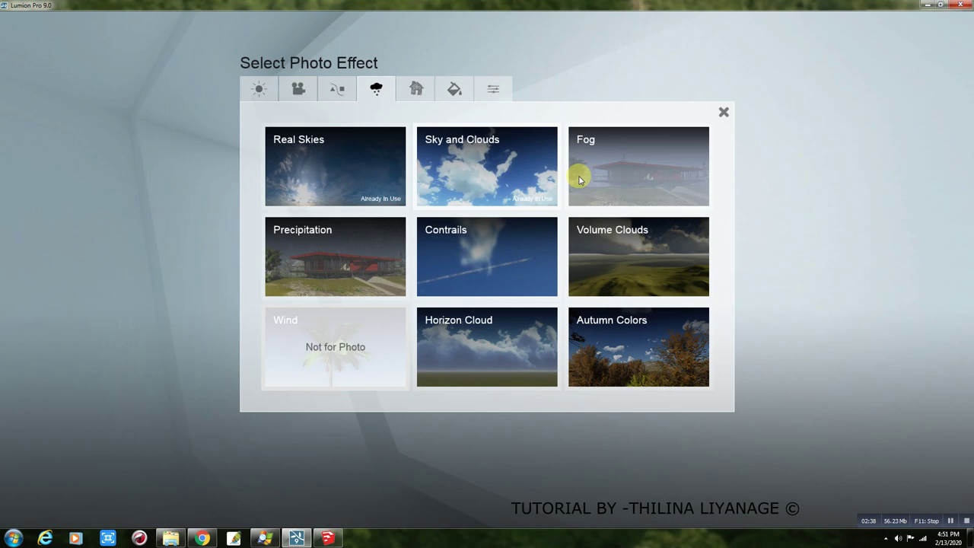
click(415, 89)
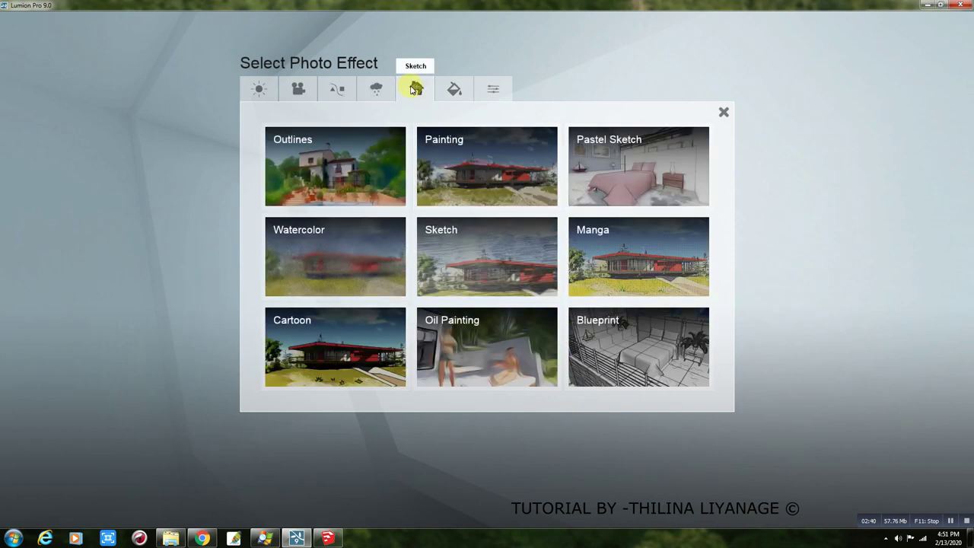
click(452, 91)
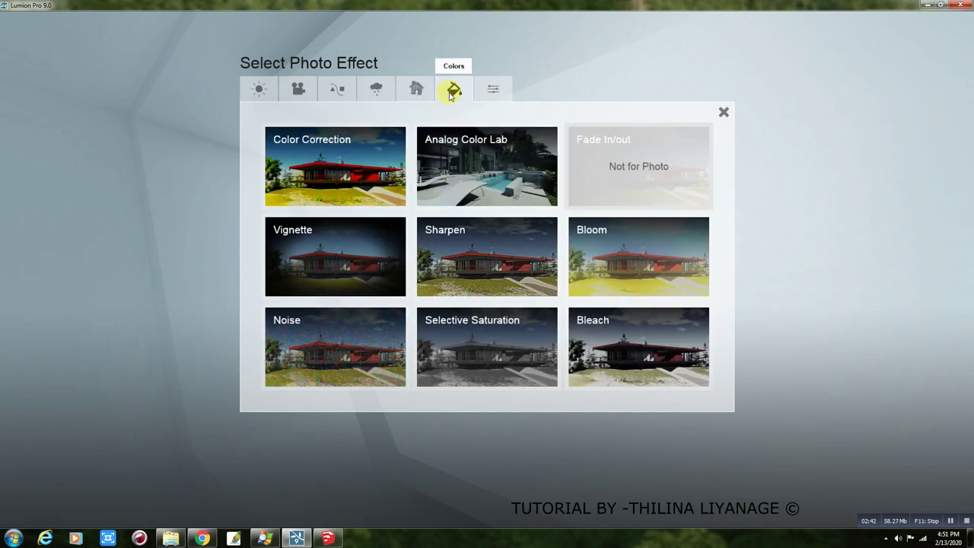
click(330, 148)
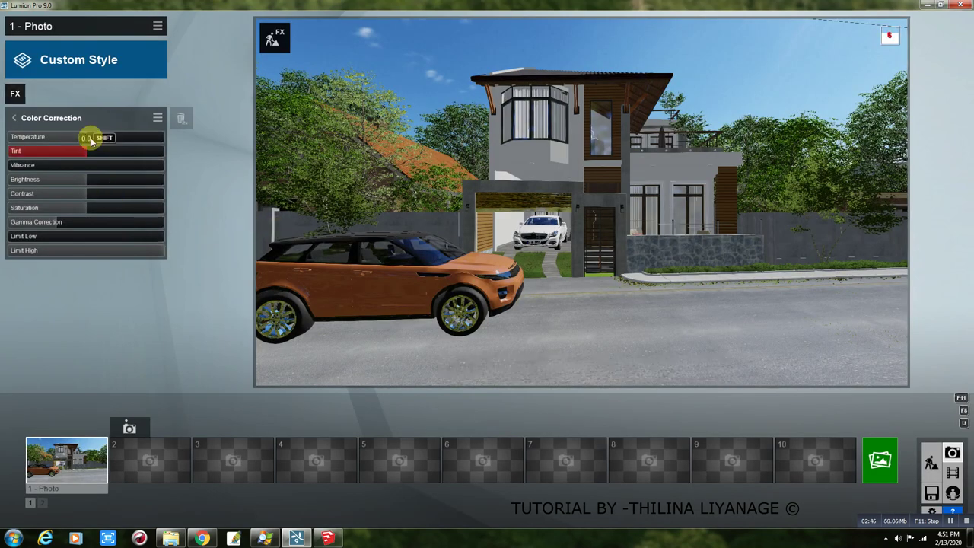
drag(89, 137, 97, 140)
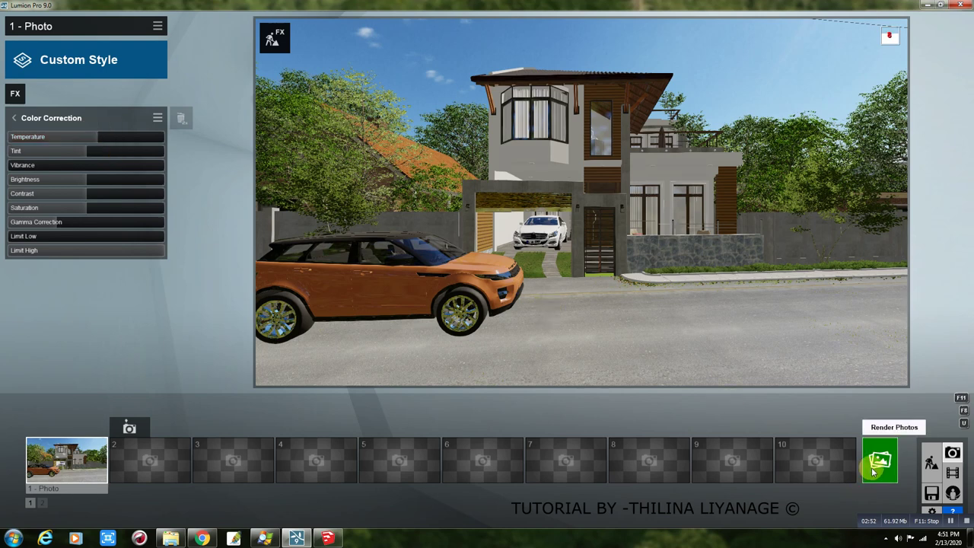
Render photo 1 at Email size 1280x720 and save it to the Desktop as 'image 1'.
click(873, 471)
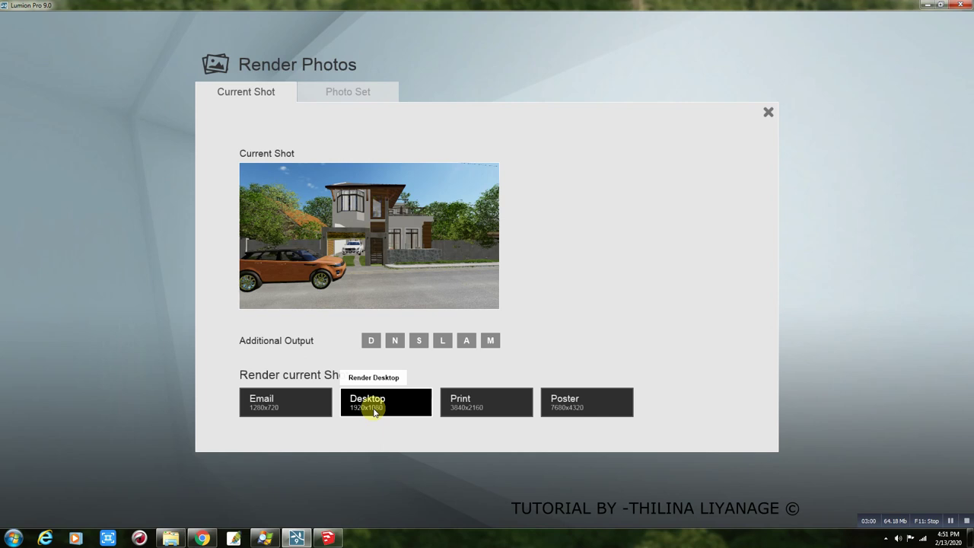
click(280, 411)
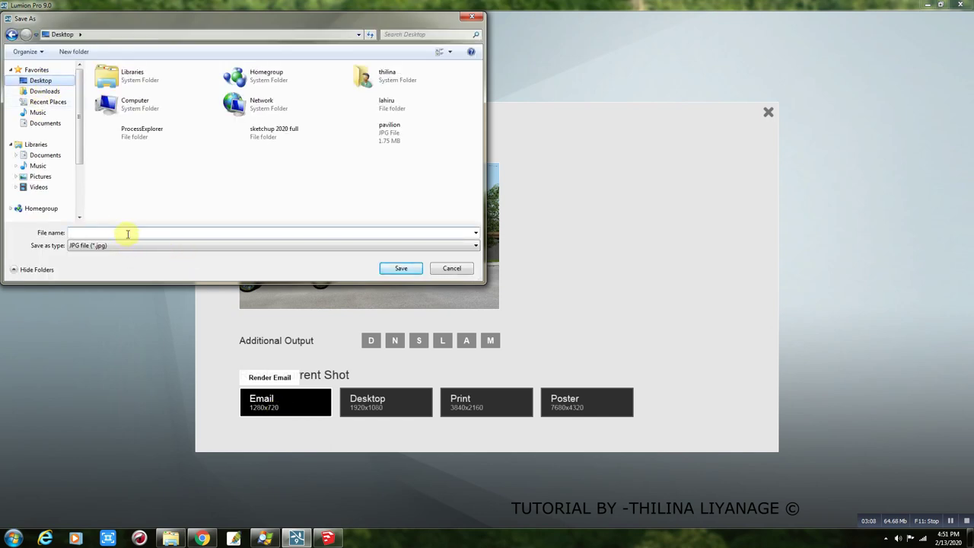
click(128, 233)
text(image 1)
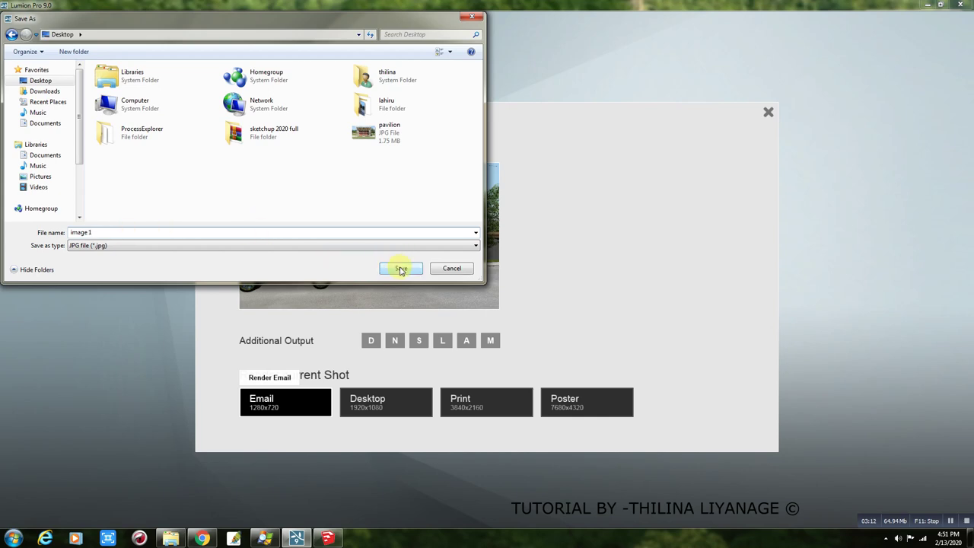
click(393, 270)
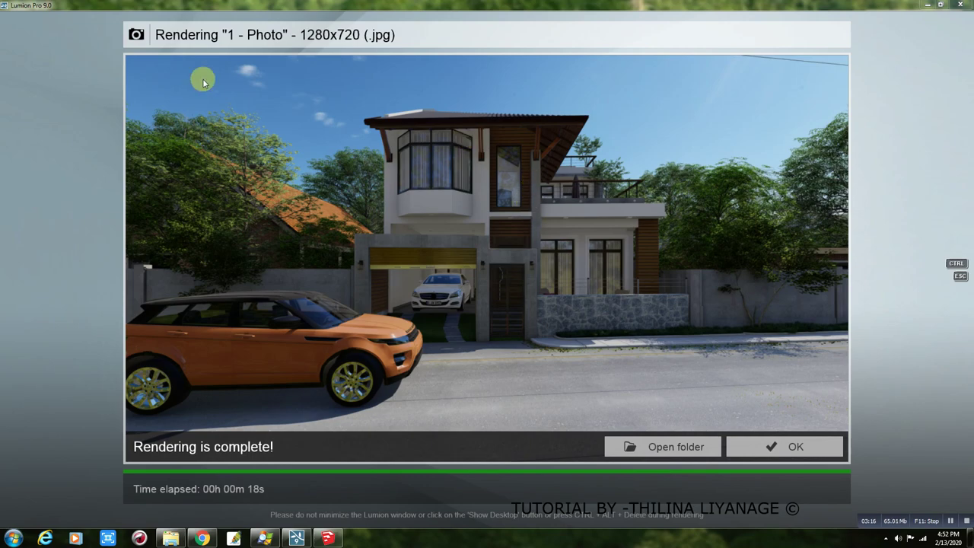
click(795, 447)
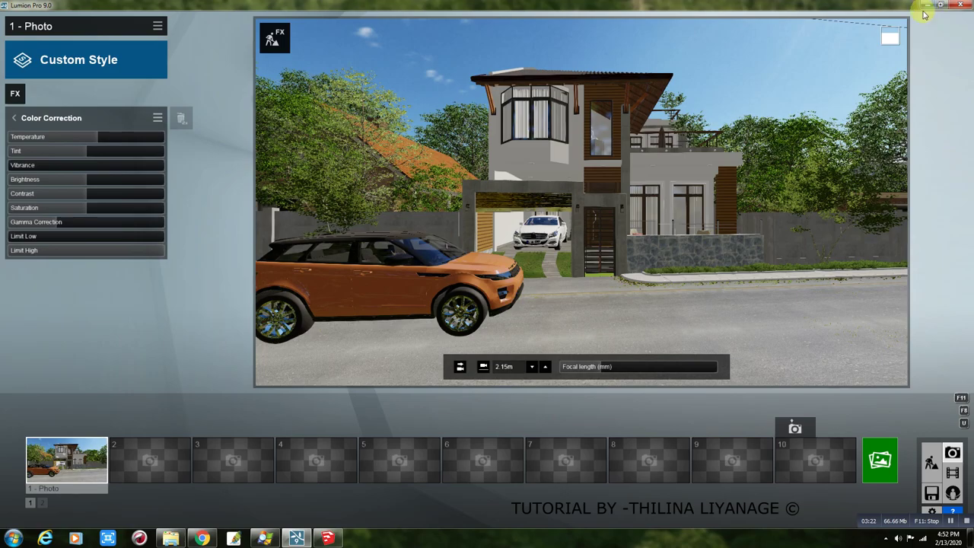
click(929, 6)
double_click(17, 188)
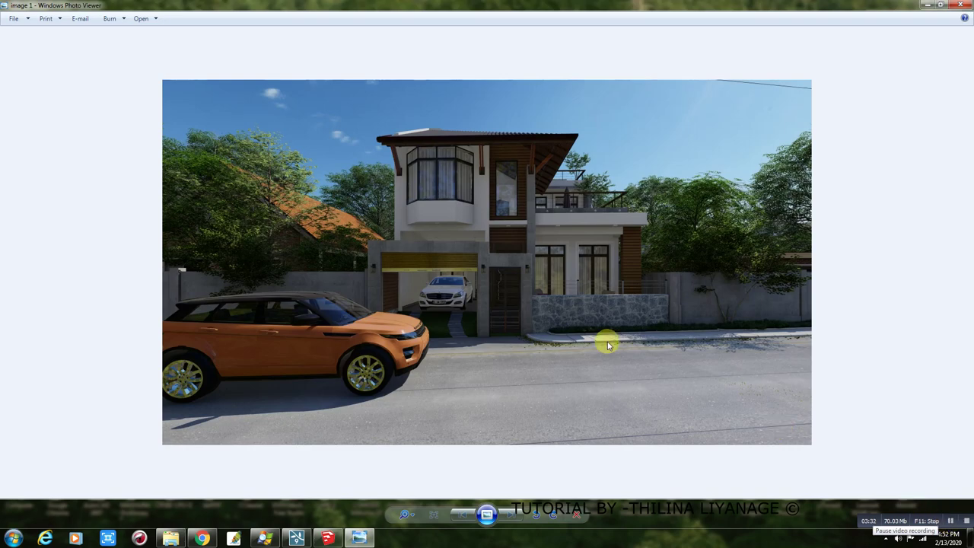
scroll(574, 329, up, 1)
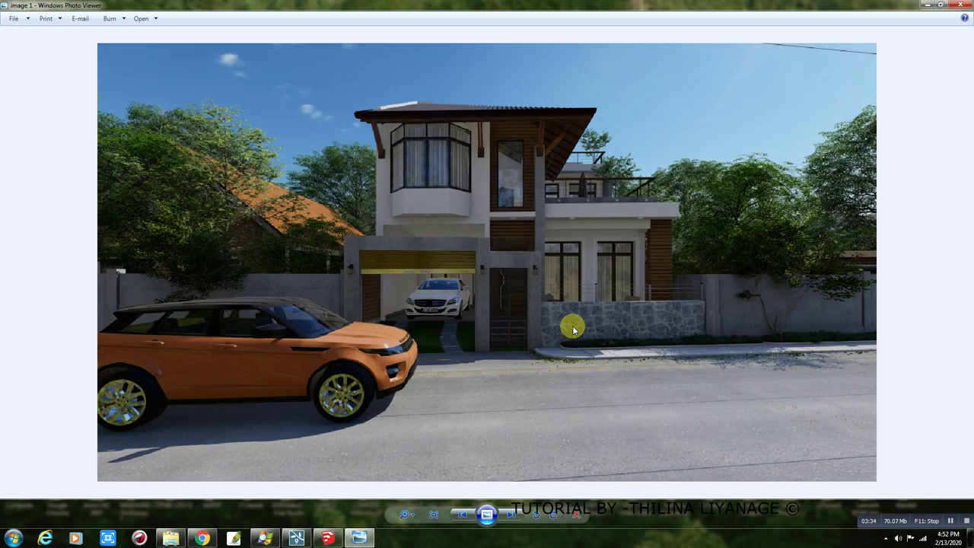
scroll(574, 329, down, 1)
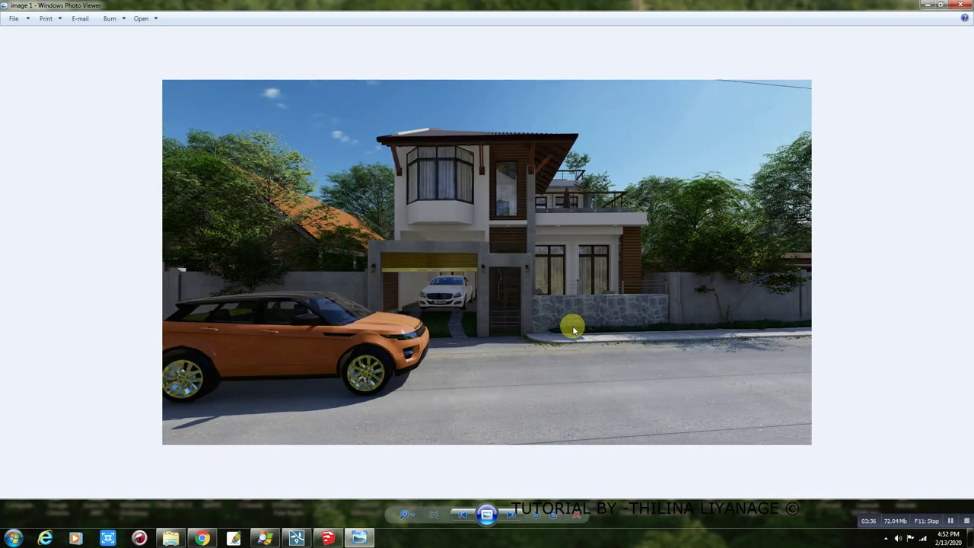
click(298, 539)
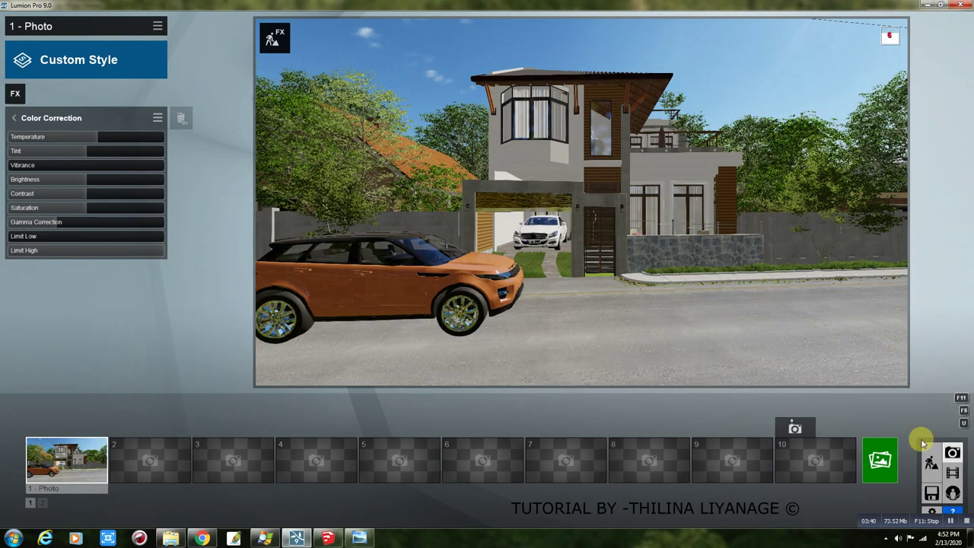
Enter build mode, fly to the house's front corner, and select the Move Object tool.
click(929, 465)
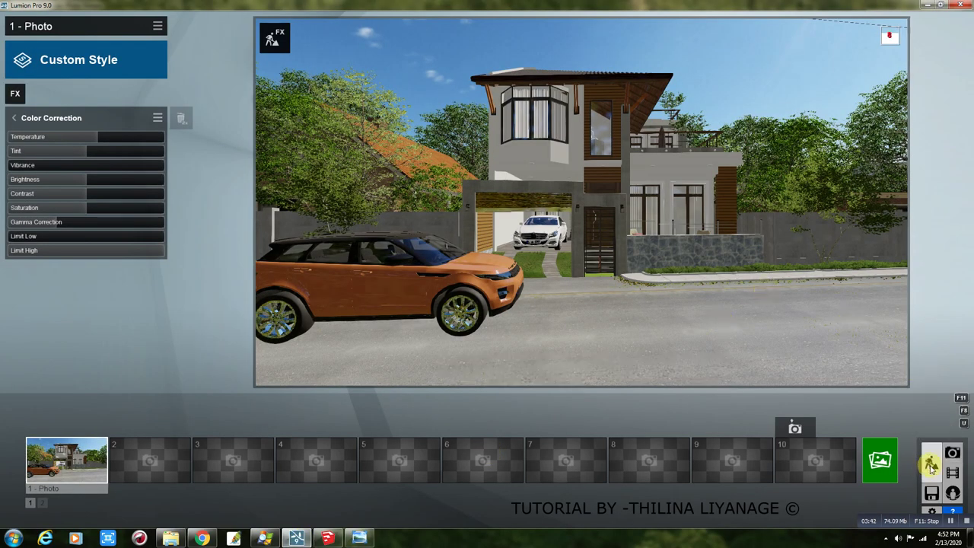
key(d)
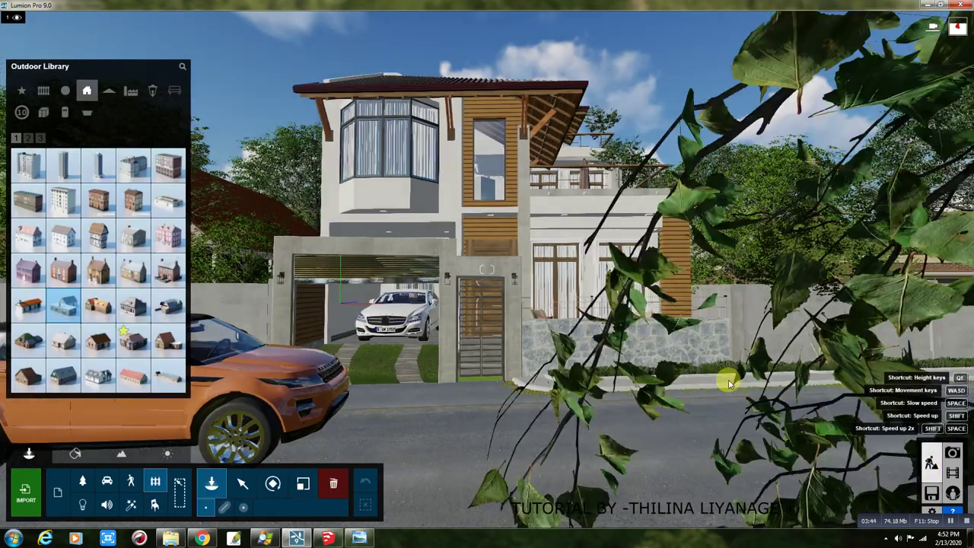
key(d)
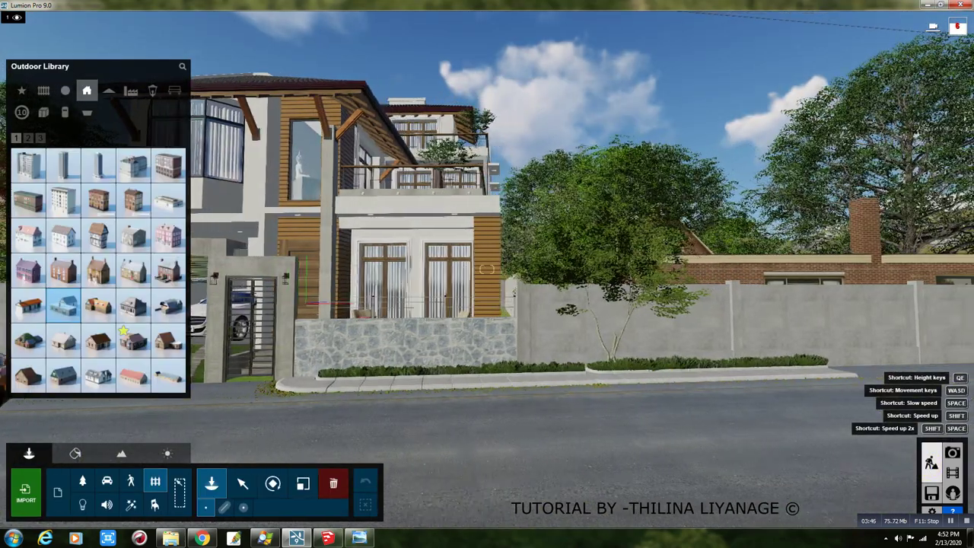
key(w)
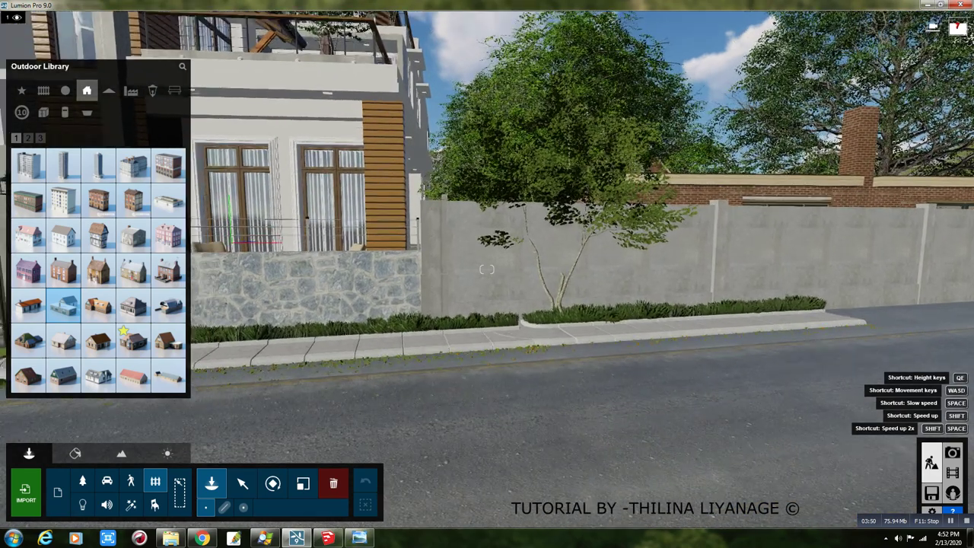
key(a)
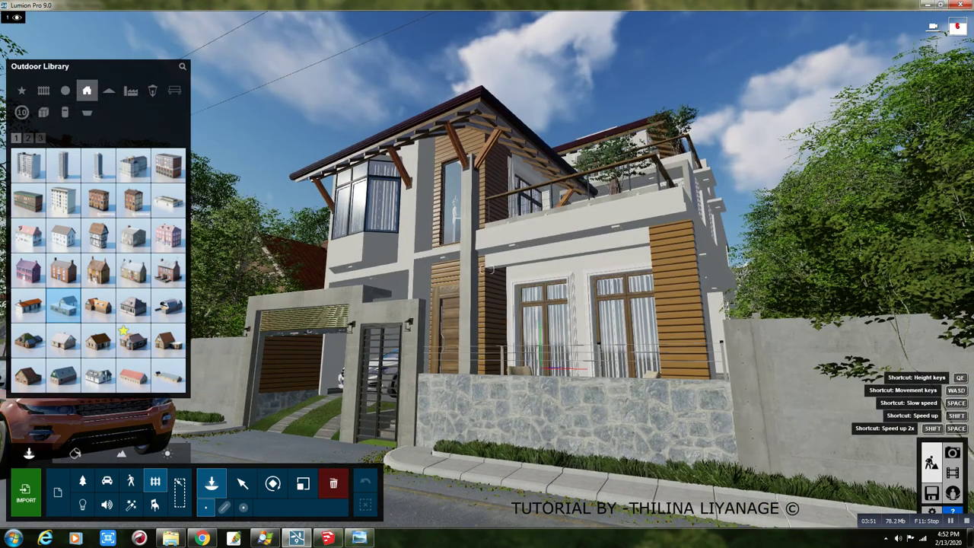
key(a)
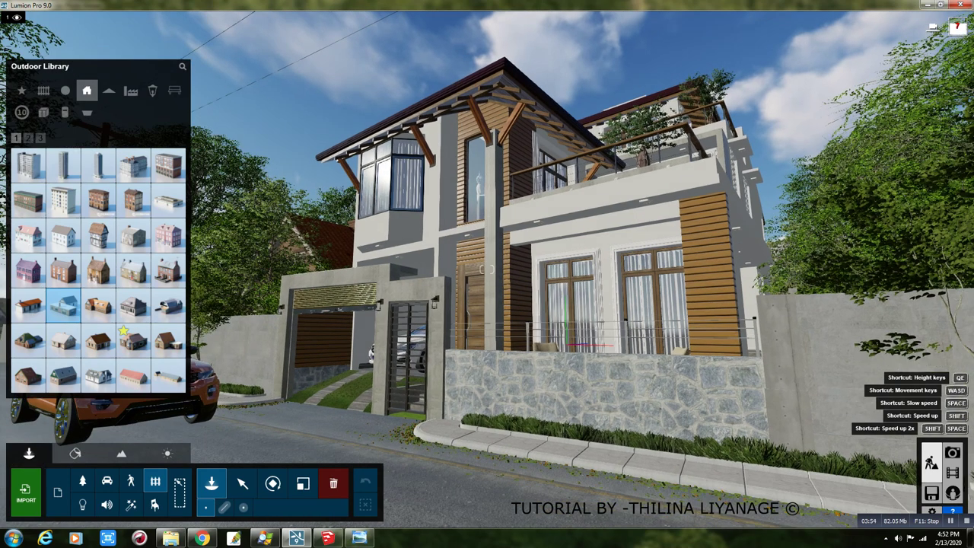
right_drag(756, 390, 756, 386)
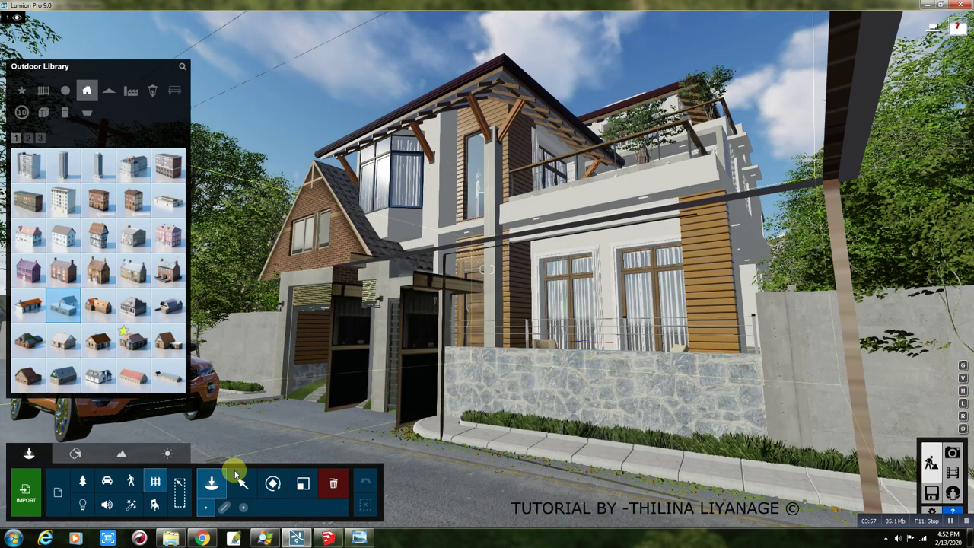
click(237, 477)
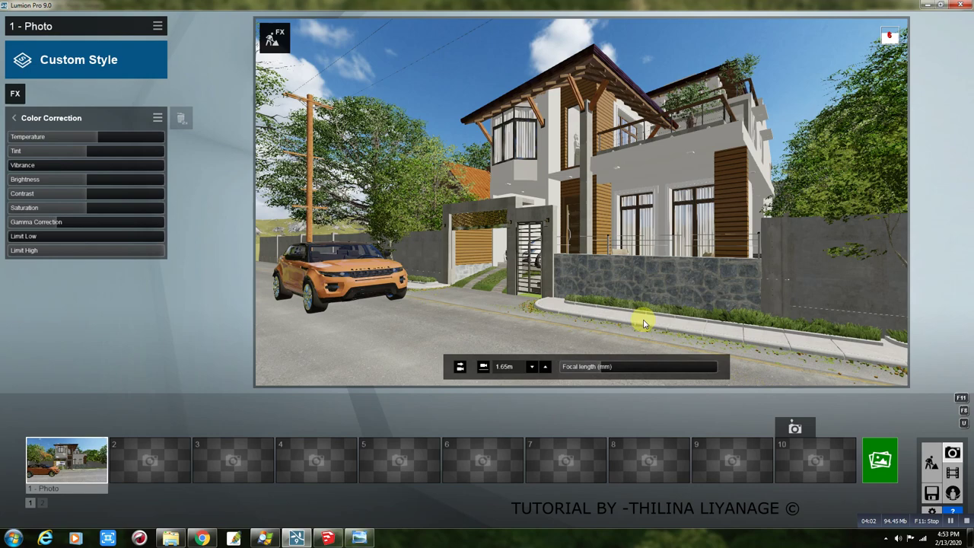
Turn photo 1's camera toward the house and move it forward, raising it to about 1.87m.
right_drag(643, 323, 643, 323)
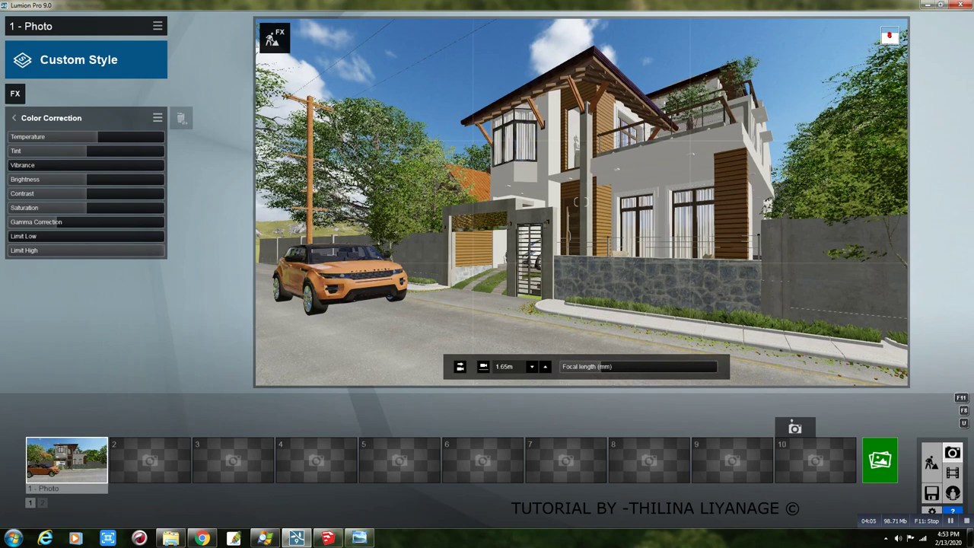
right_drag(643, 324, 703, 316)
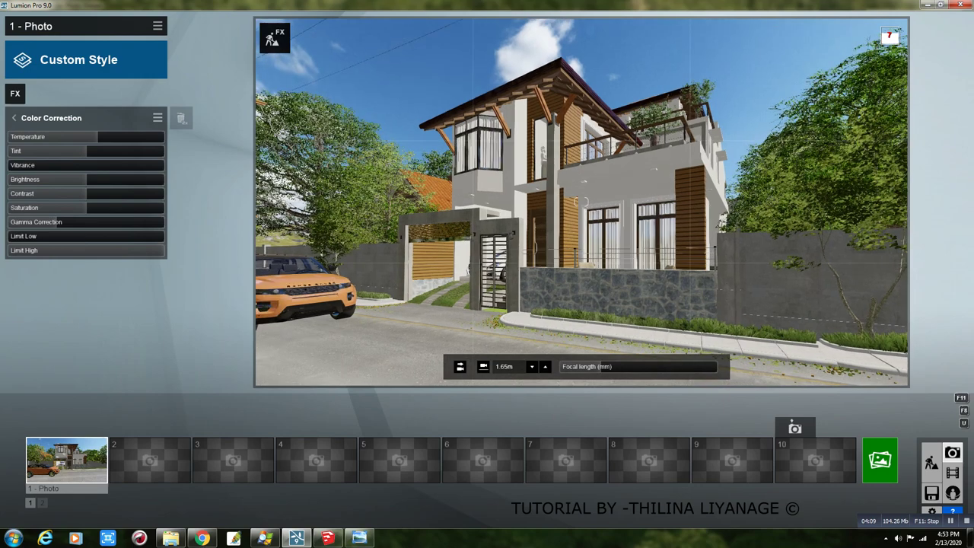
mouse_move(703, 316)
right_down()
mouse_move(631, 323)
mouse_move(643, 324)
right_up()
key(w)
key(w)
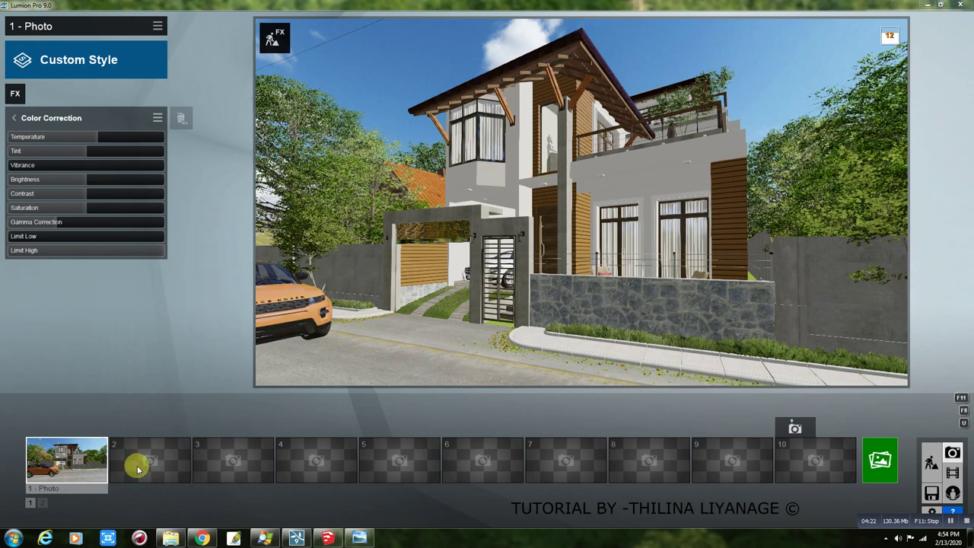
Save photo 1's effects as the preset file 'effect 1' and make photo slot 2 active.
click(161, 28)
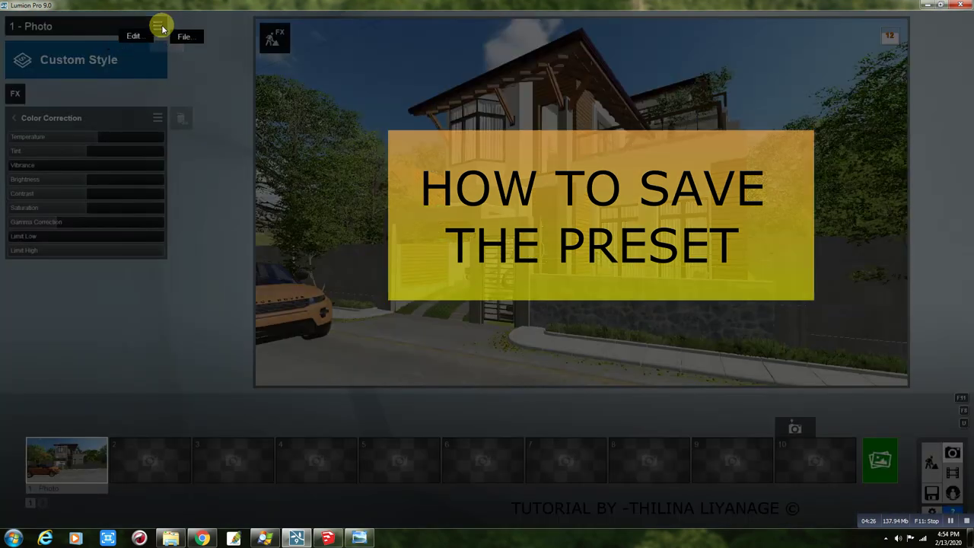
click(185, 37)
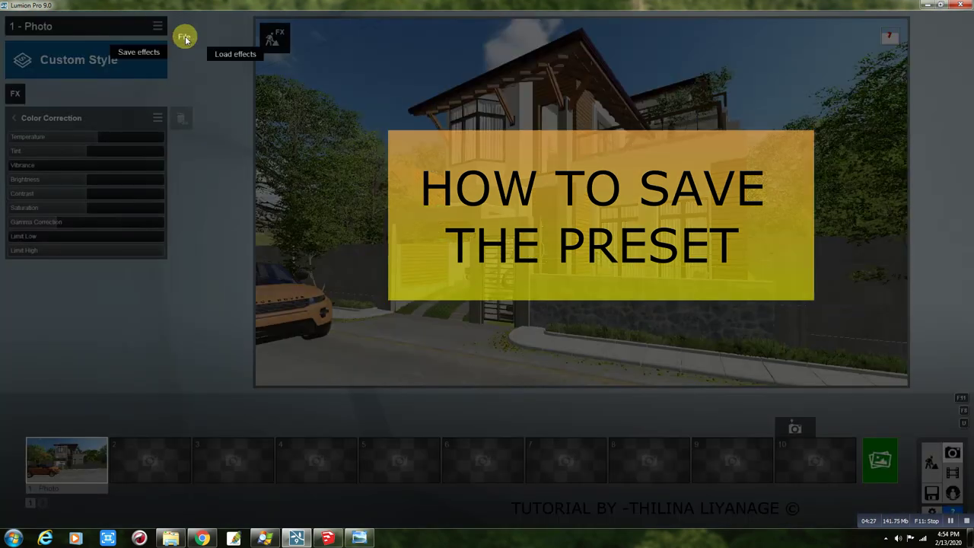
click(140, 54)
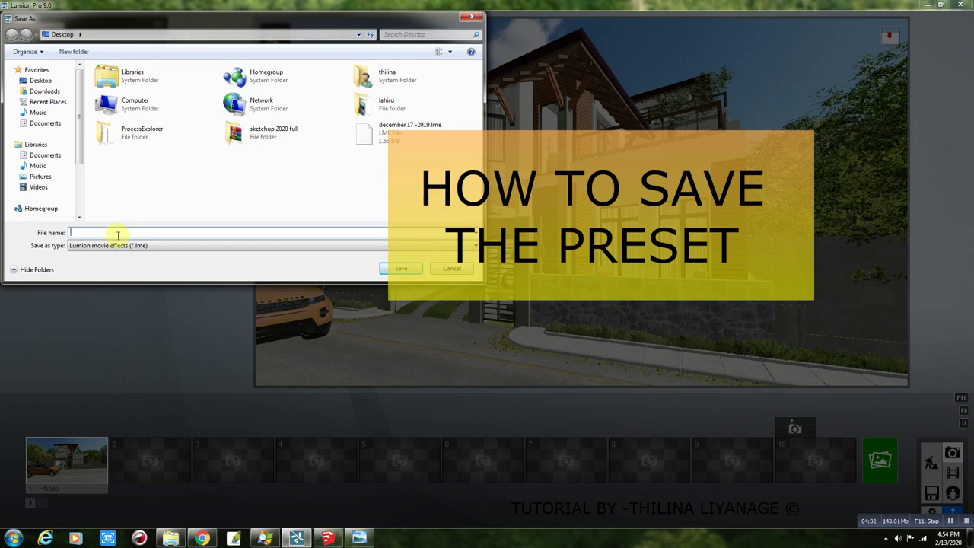
text(ffect 1)
click(392, 269)
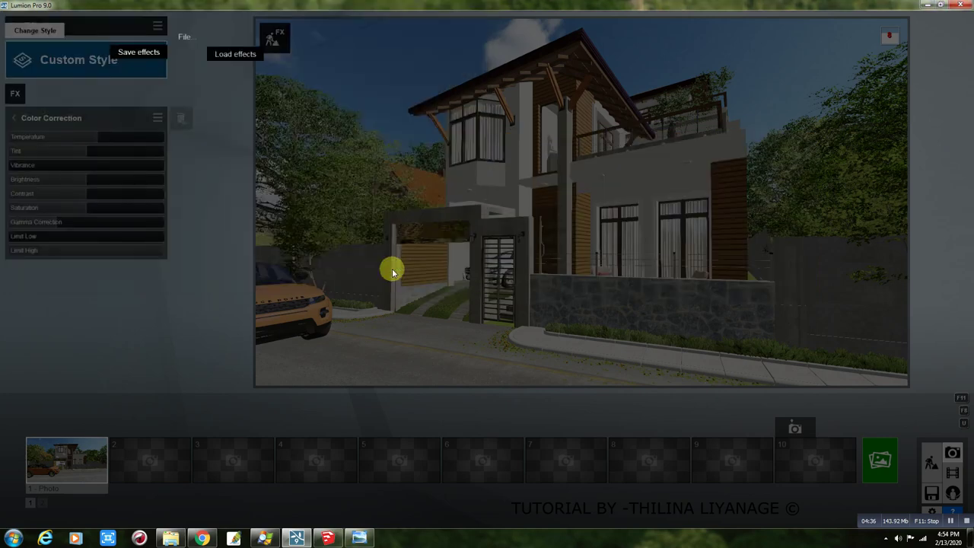
click(491, 230)
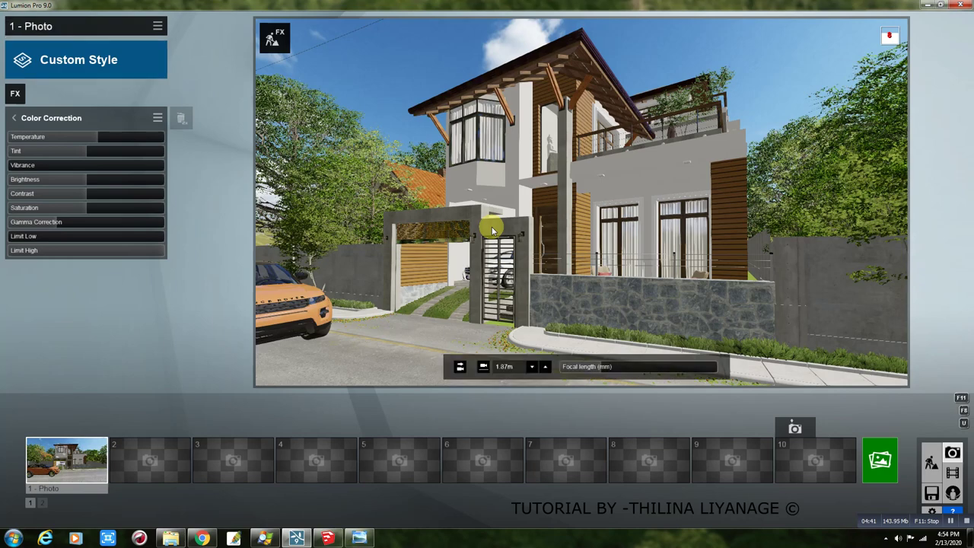
click(152, 456)
Store the street view as photo 2 and a garage front close-up as photo 3.
click(129, 428)
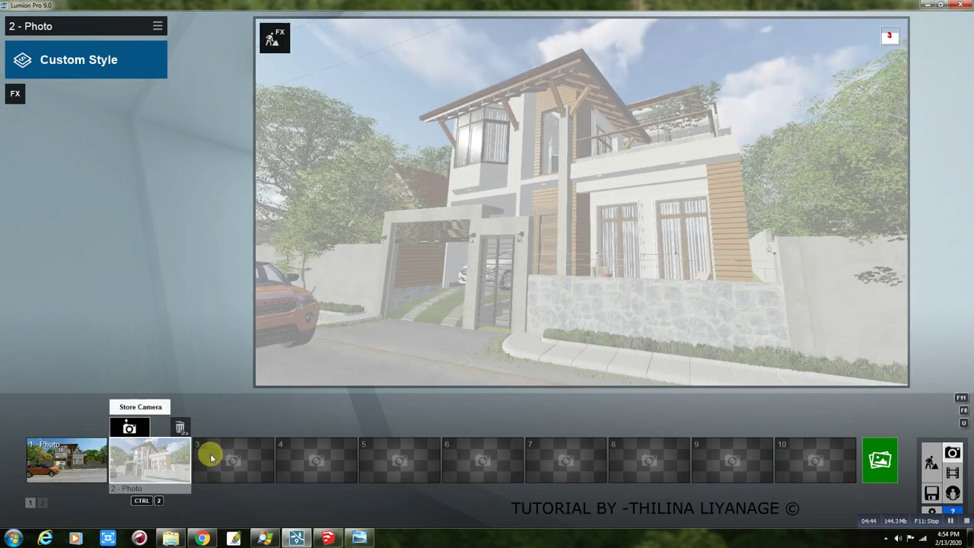
mouse_move(428, 263)
middle_down()
mouse_move(600, 226)
mouse_move(504, 279)
middle_up()
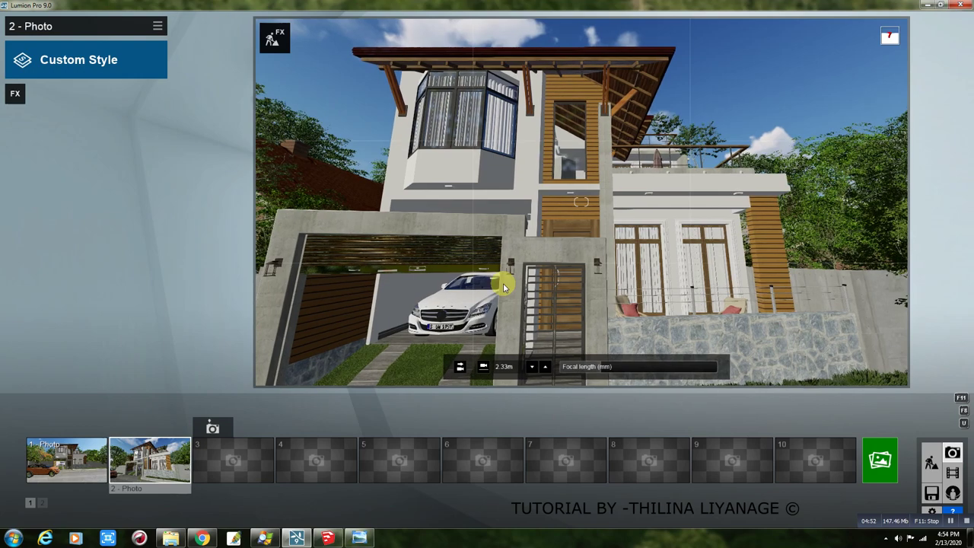
click(216, 431)
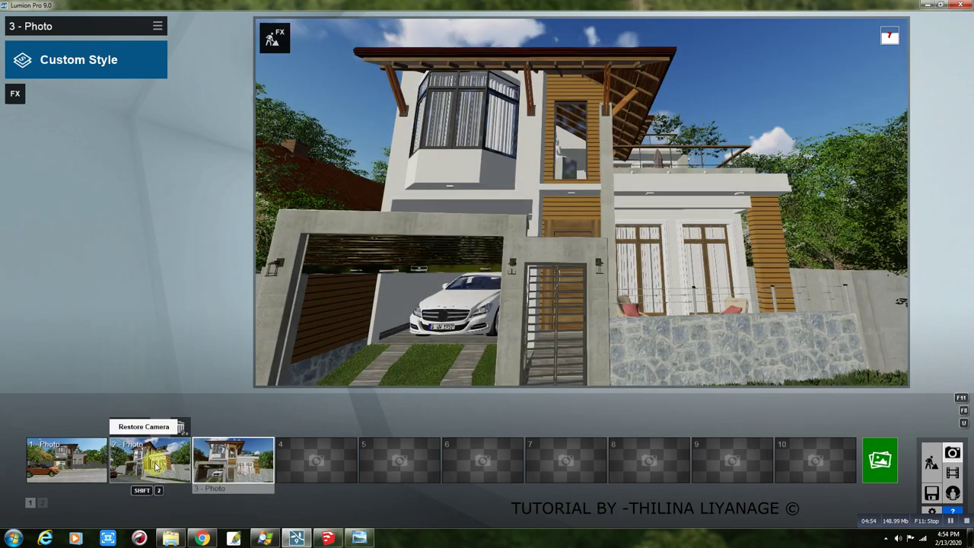
Switch between photos 2 and 3 to compare the two views, ending on photo 2.
click(156, 465)
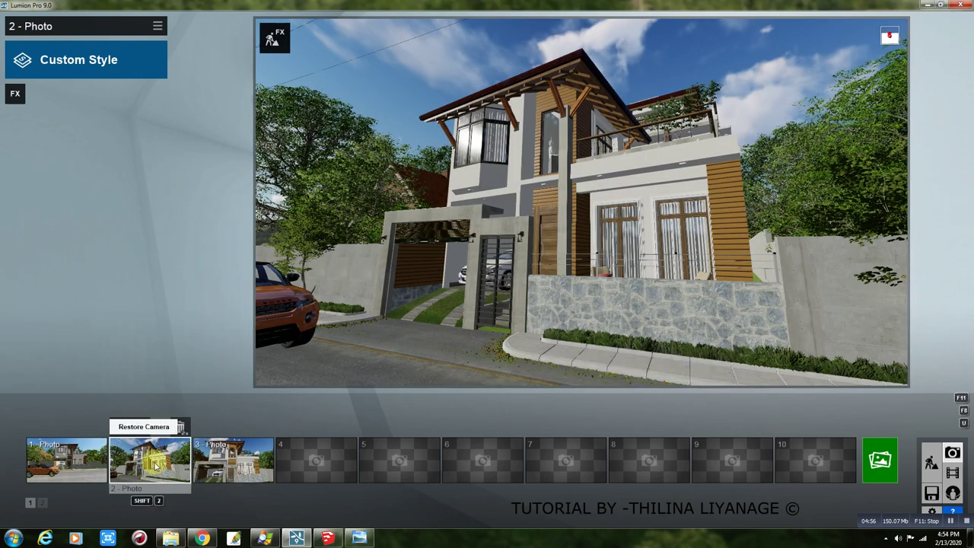
click(228, 458)
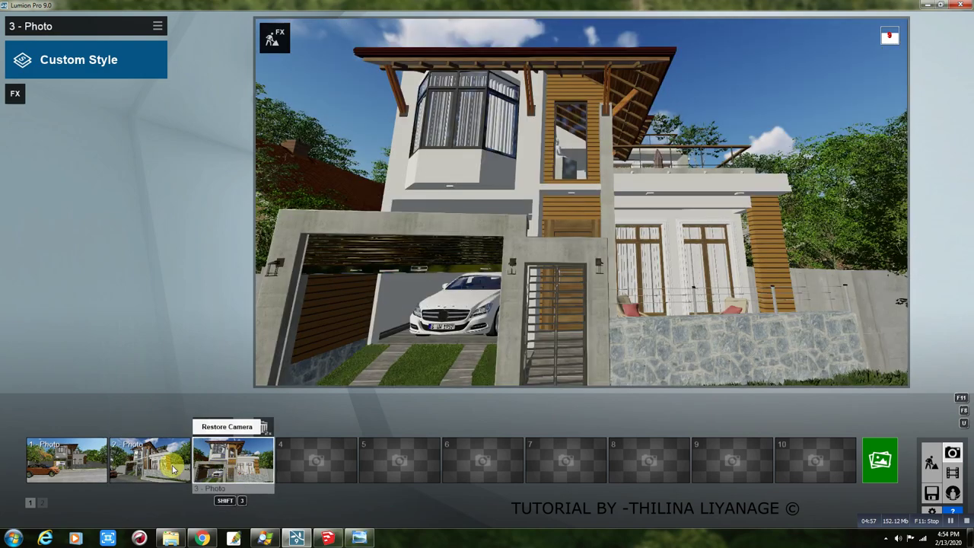
click(190, 469)
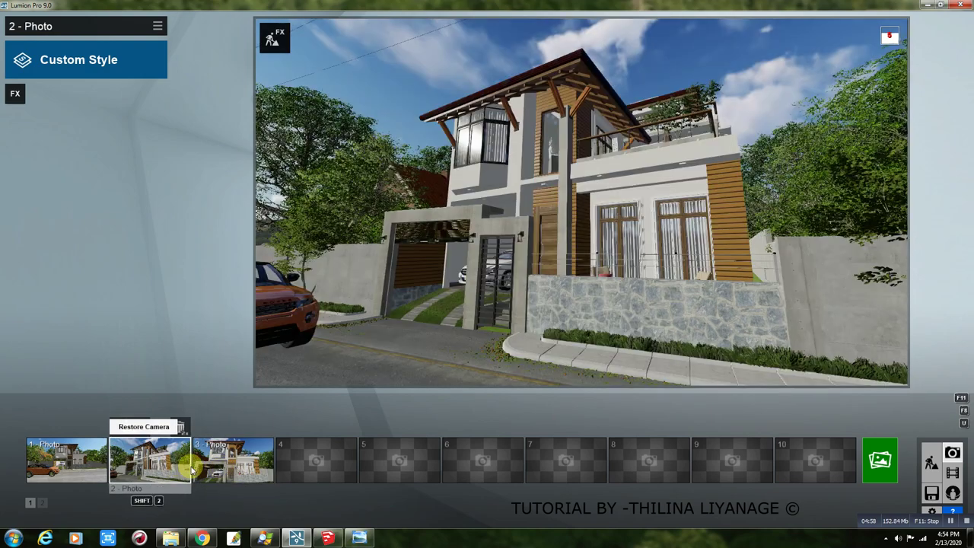
click(161, 27)
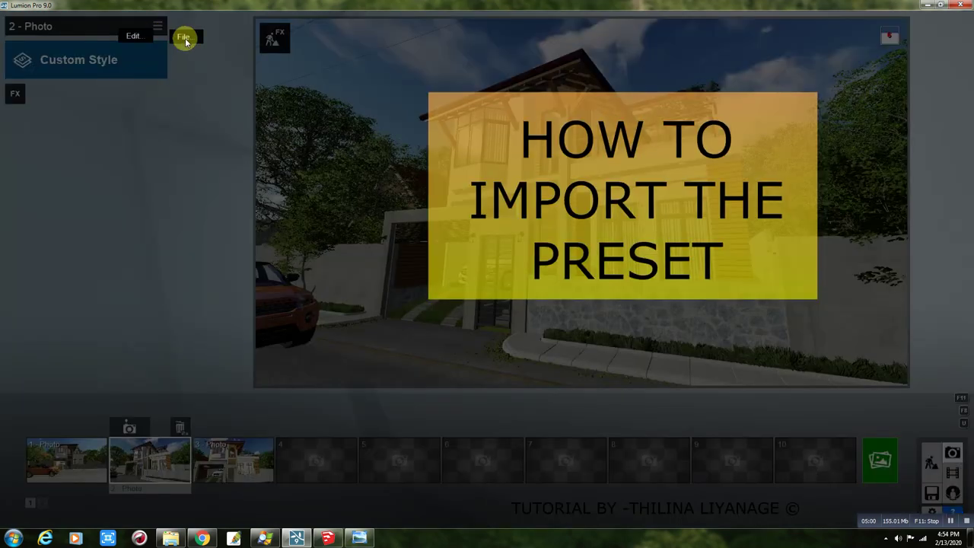
Load the effect 1.lme effects preset from the Desktop onto photo 2.
click(184, 41)
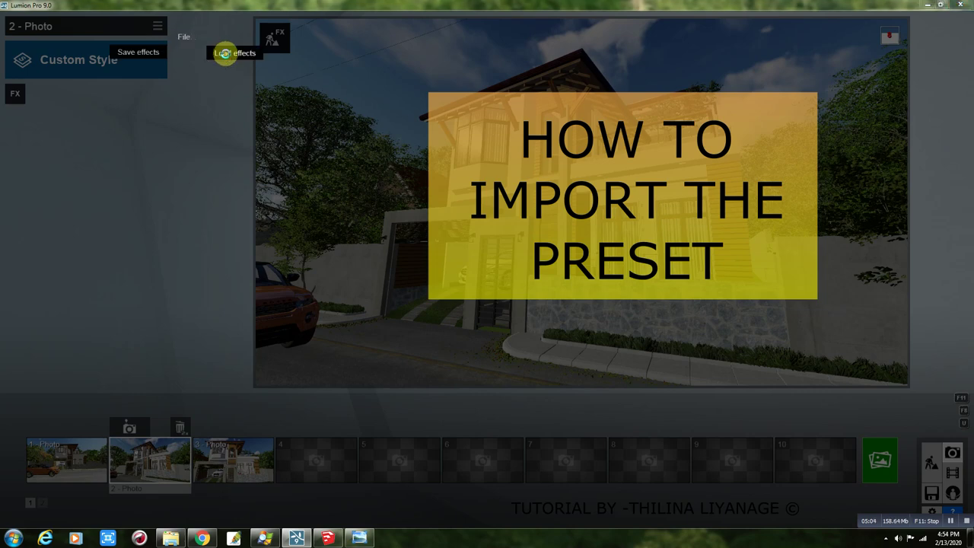
click(224, 53)
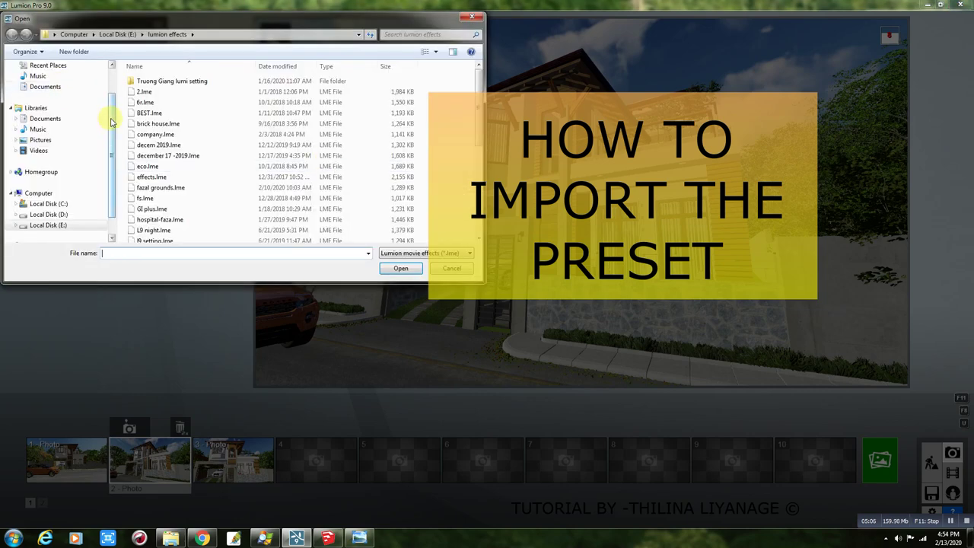
scroll(110, 122, up, 3)
click(42, 81)
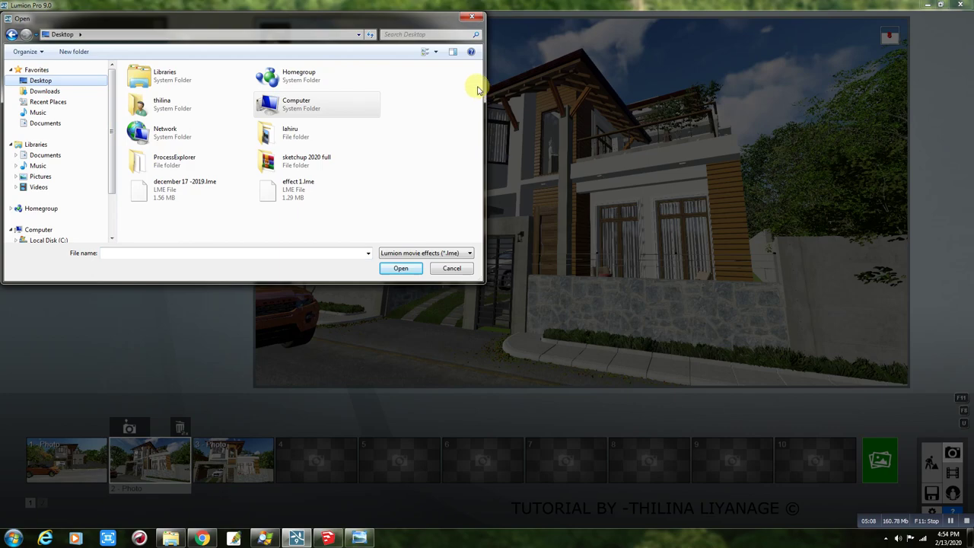
double_click(273, 185)
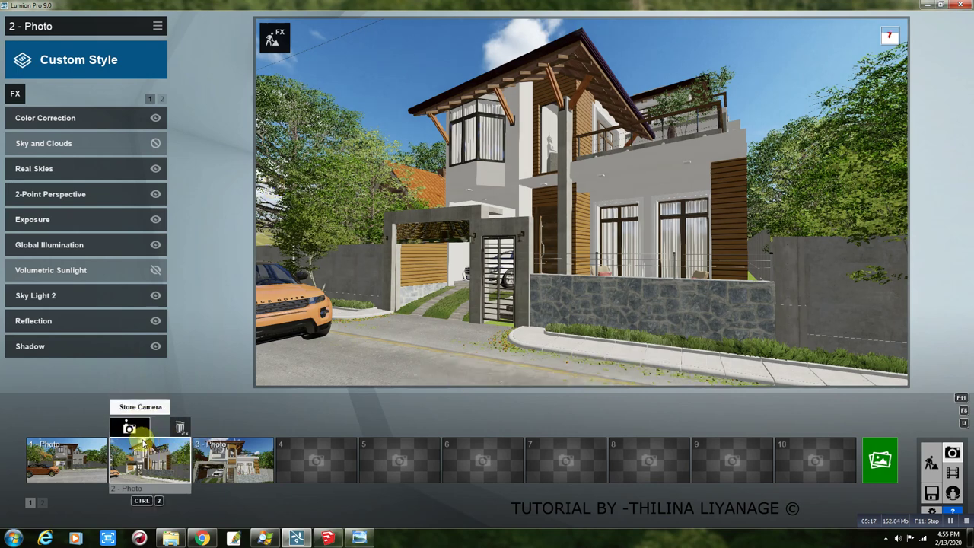
Load the december 17 -2019.lme effects preset, replacing photo 2's effects.
click(157, 26)
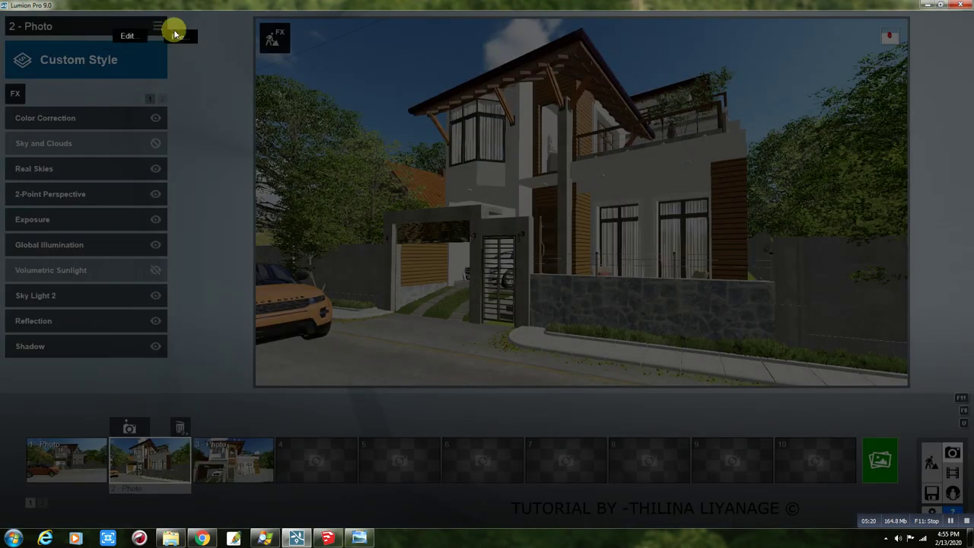
click(228, 52)
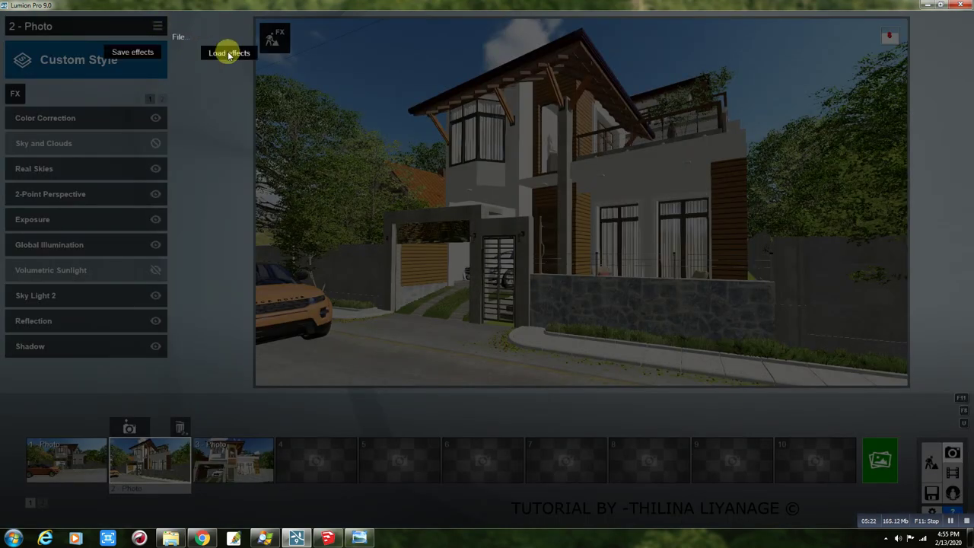
double_click(163, 190)
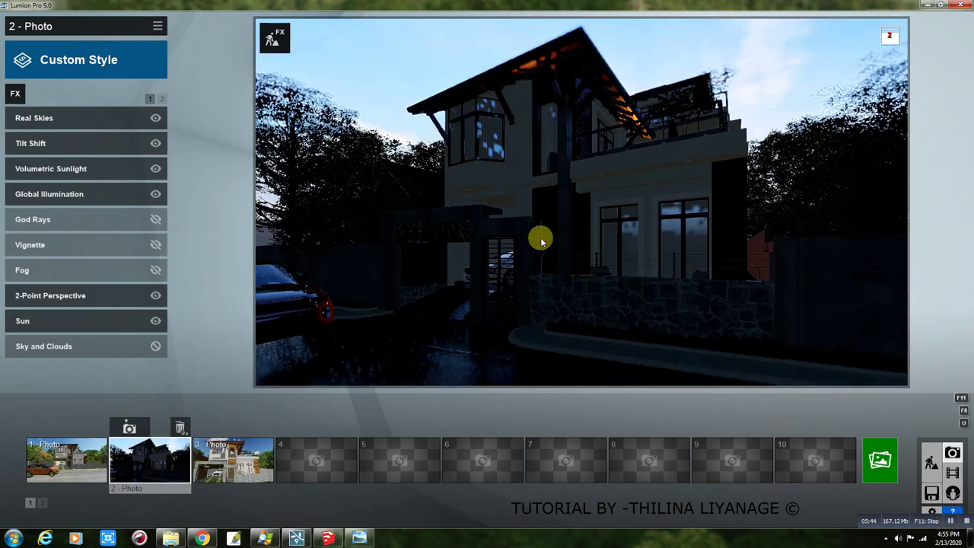
Set photo 2's Real Skies sky to the third sky in the Cloudy category.
click(44, 119)
mouse_move(41, 149)
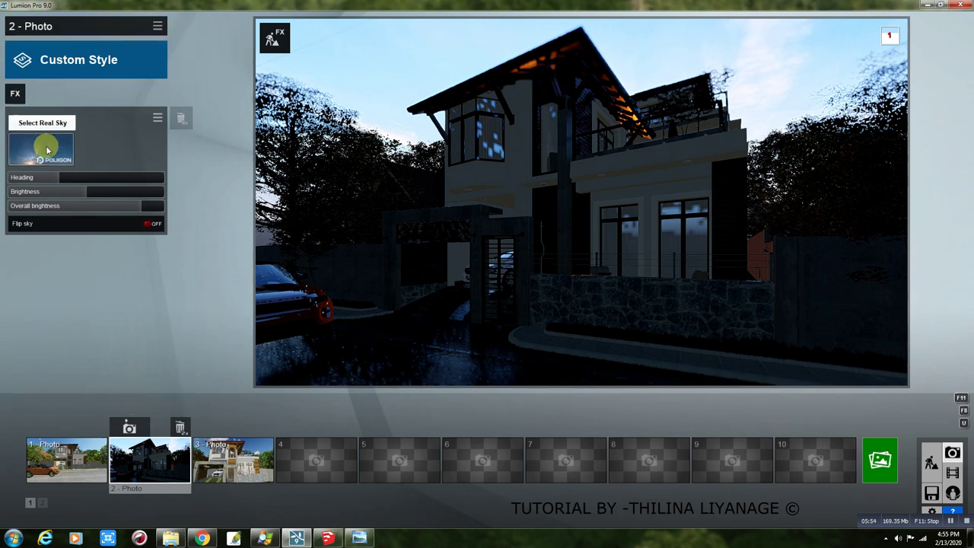
click(46, 149)
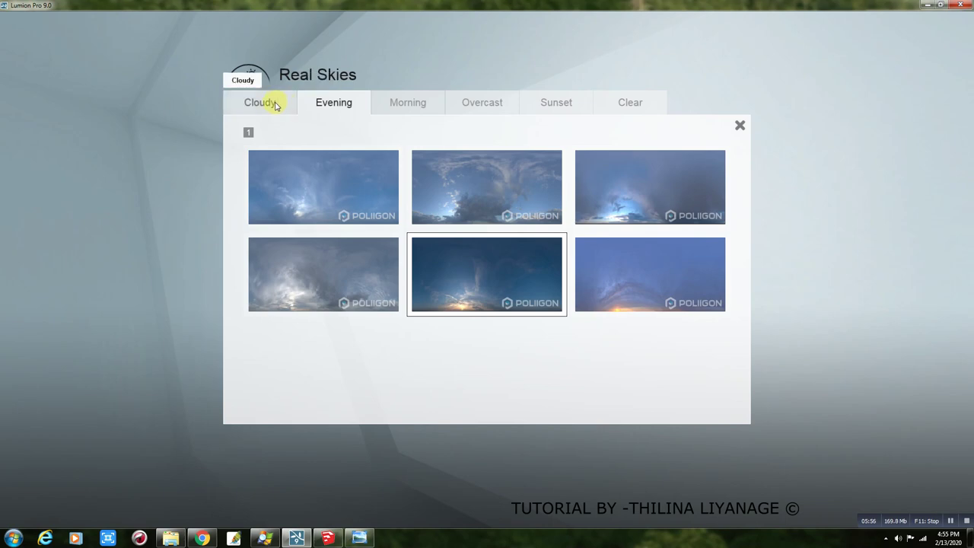
click(275, 105)
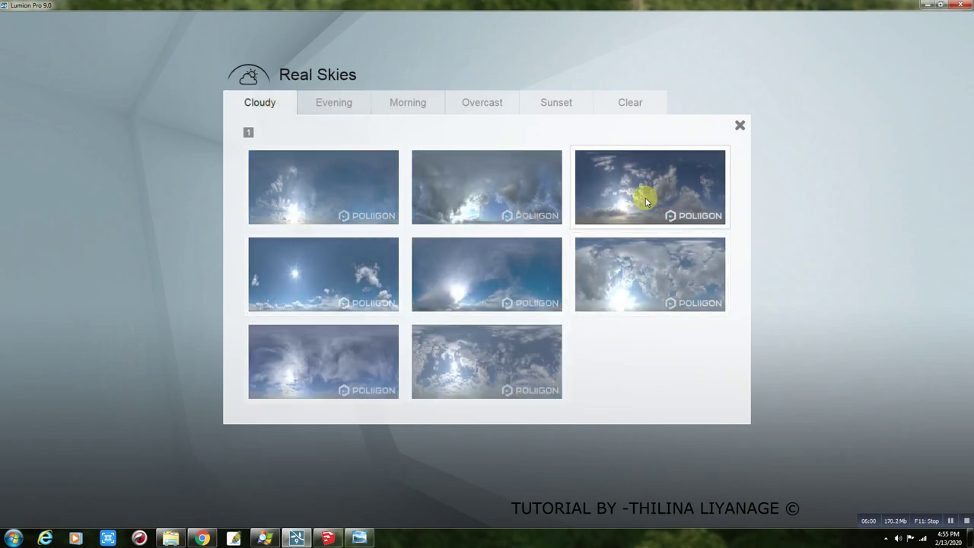
click(645, 200)
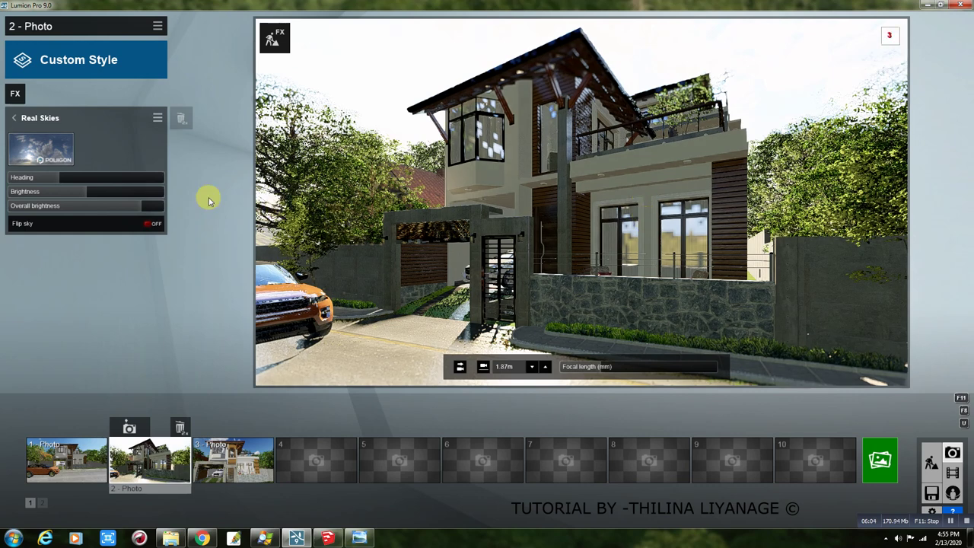
Raise the Real Skies heading from about -62 to roughly 56 so sunlight hits the house front.
drag(56, 177, 67, 178)
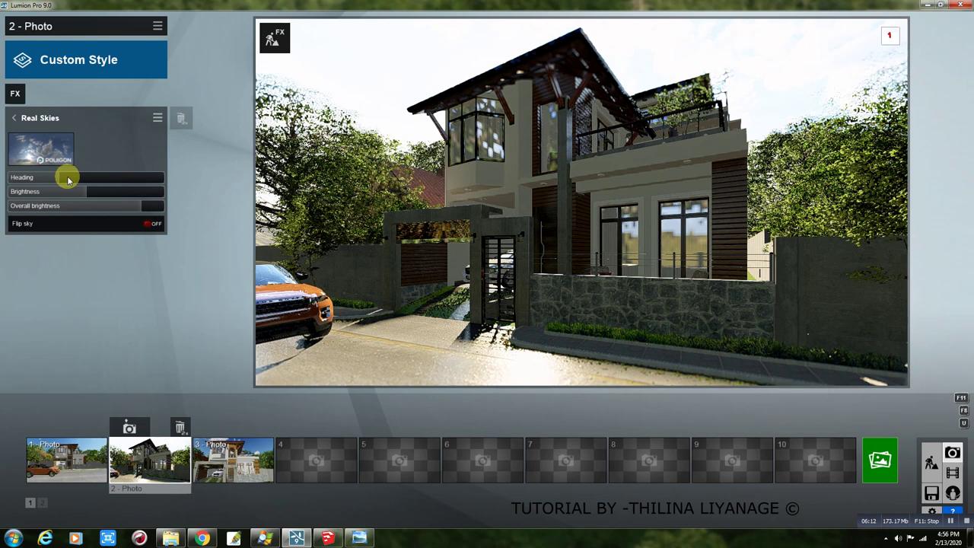
drag(68, 179, 81, 179)
drag(79, 175, 89, 179)
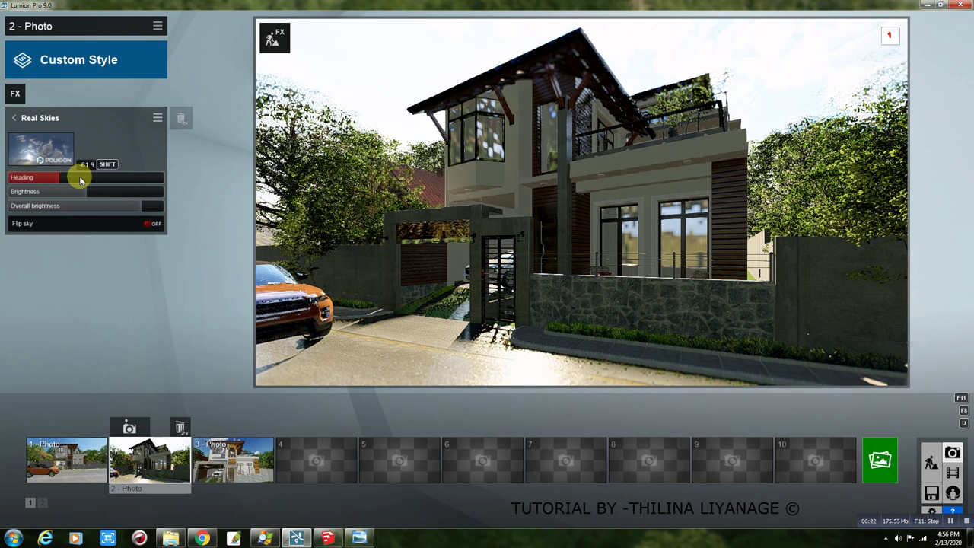
drag(89, 180, 92, 180)
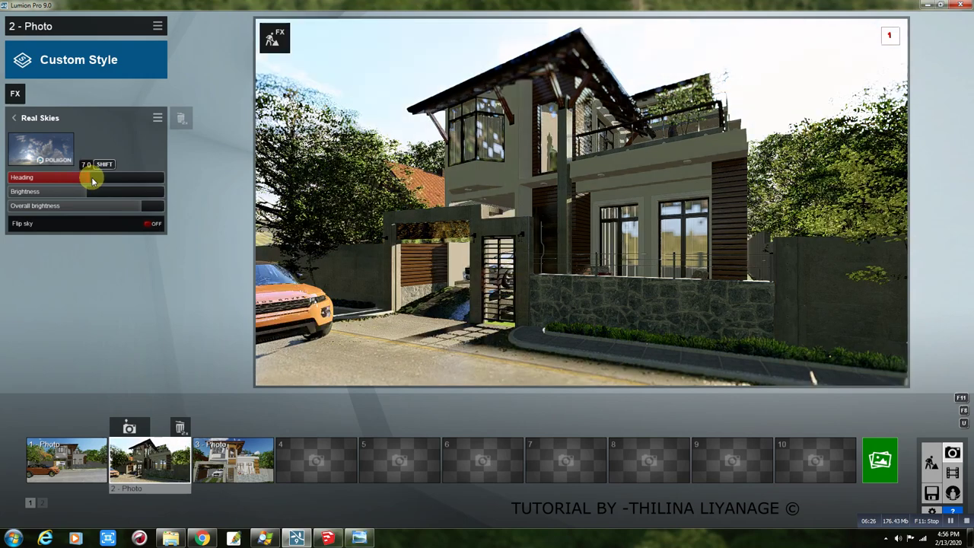
drag(92, 180, 98, 180)
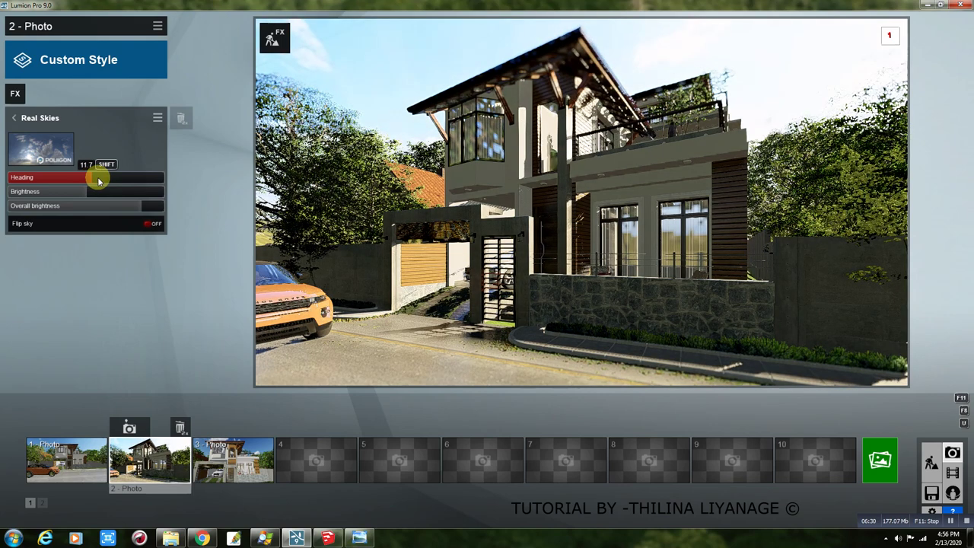
drag(98, 180, 103, 180)
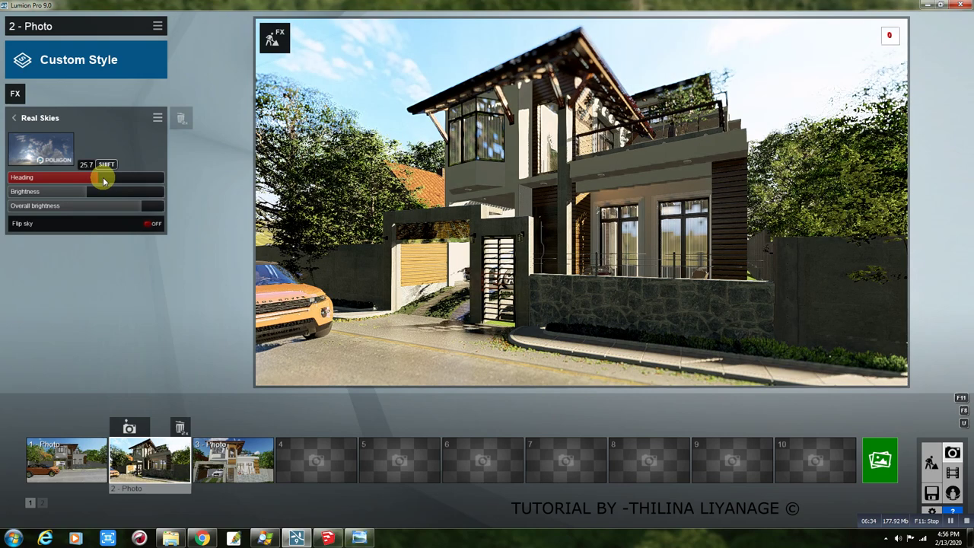
drag(103, 181, 112, 181)
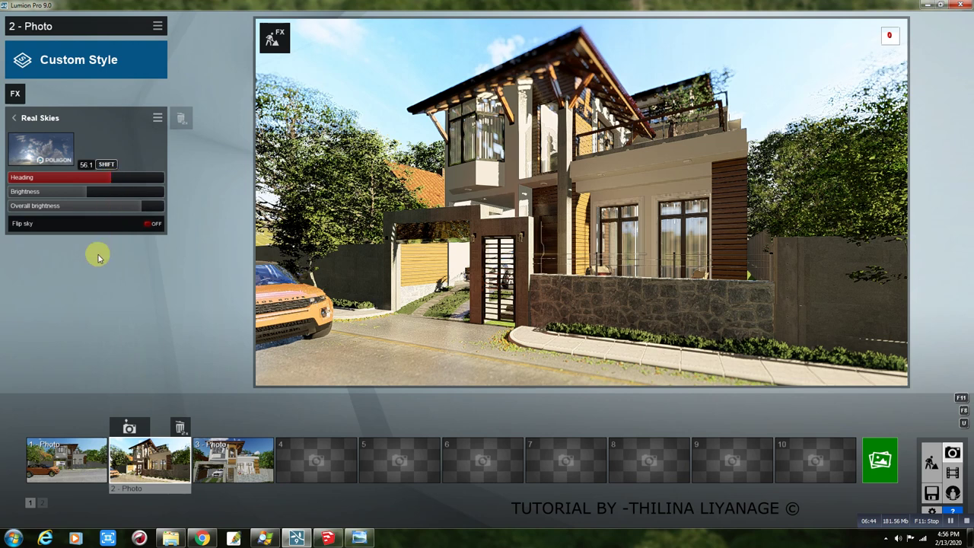
Disable the Tilt Shift effect and re-store the current camera view in photo 2.
click(14, 120)
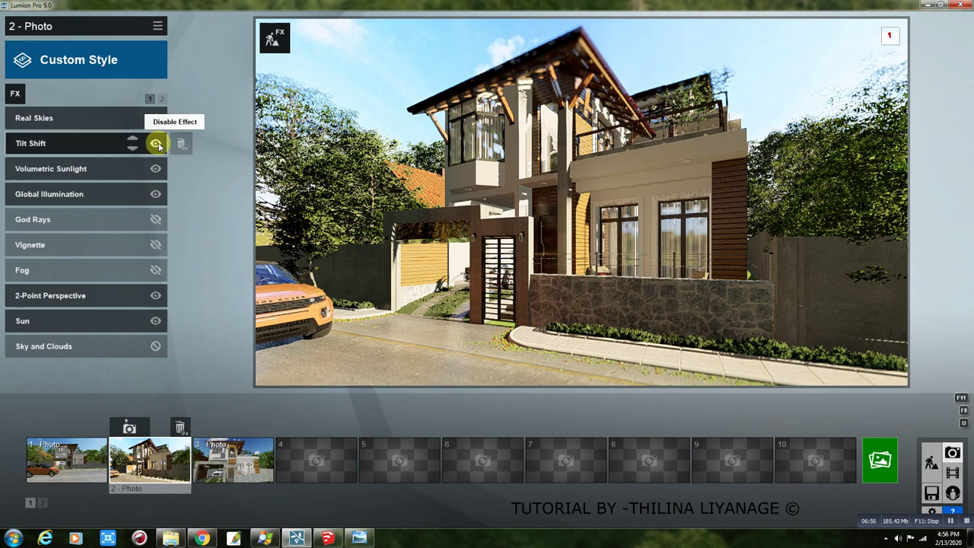
click(156, 144)
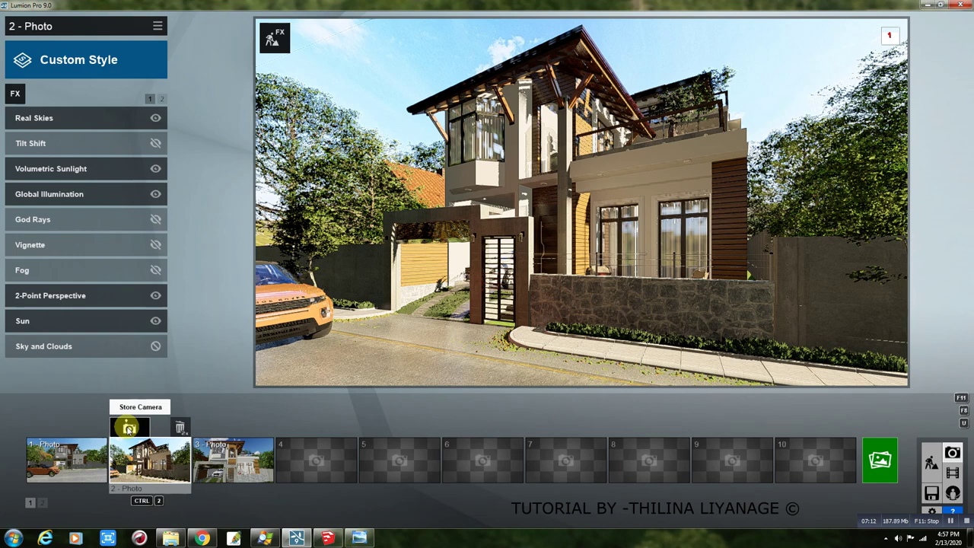
click(129, 428)
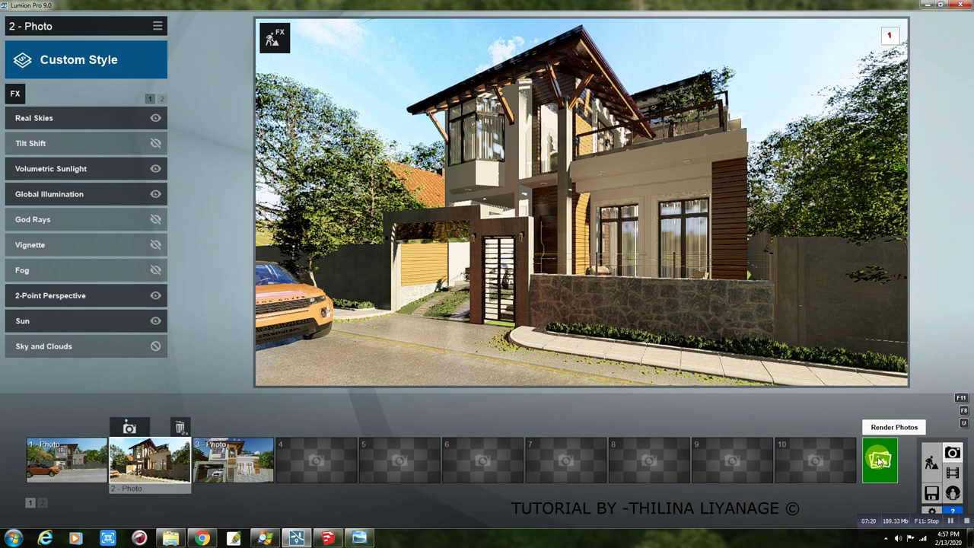
Render photo 2 at Email size 1280x720 and save it as a JPG on the Desktop.
click(878, 460)
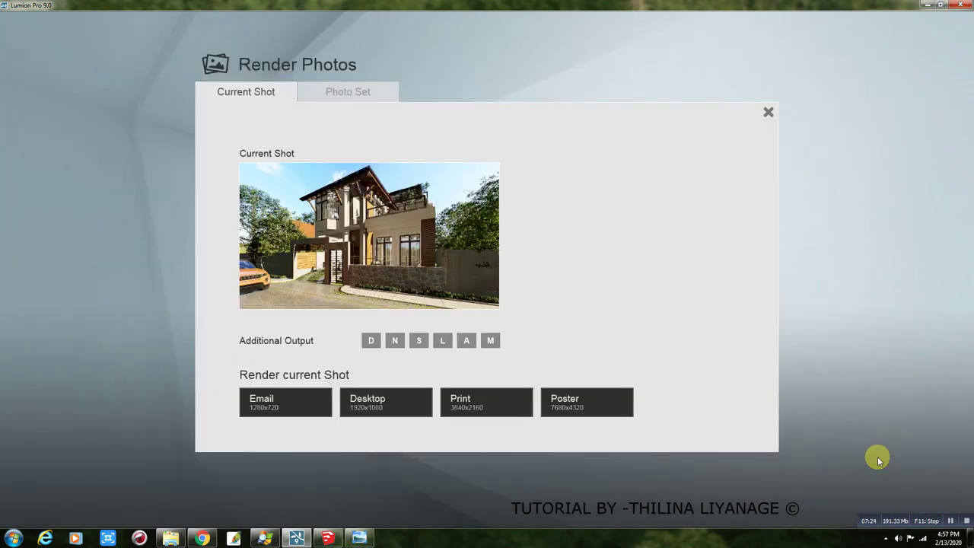
click(276, 407)
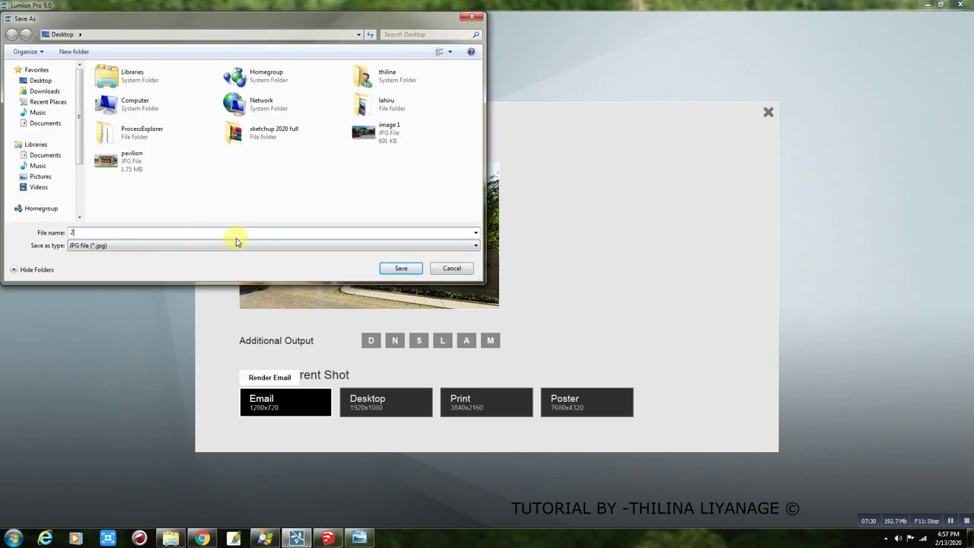
click(399, 267)
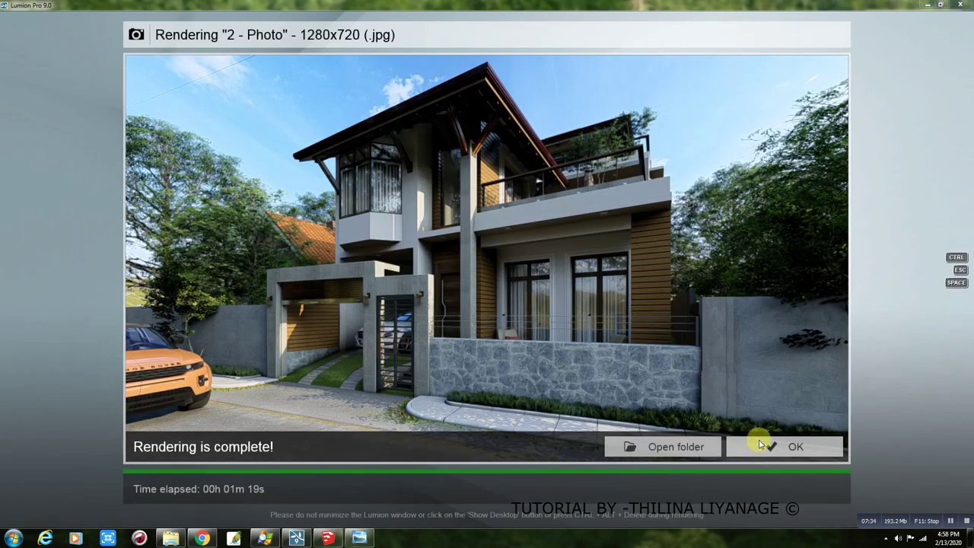
click(751, 444)
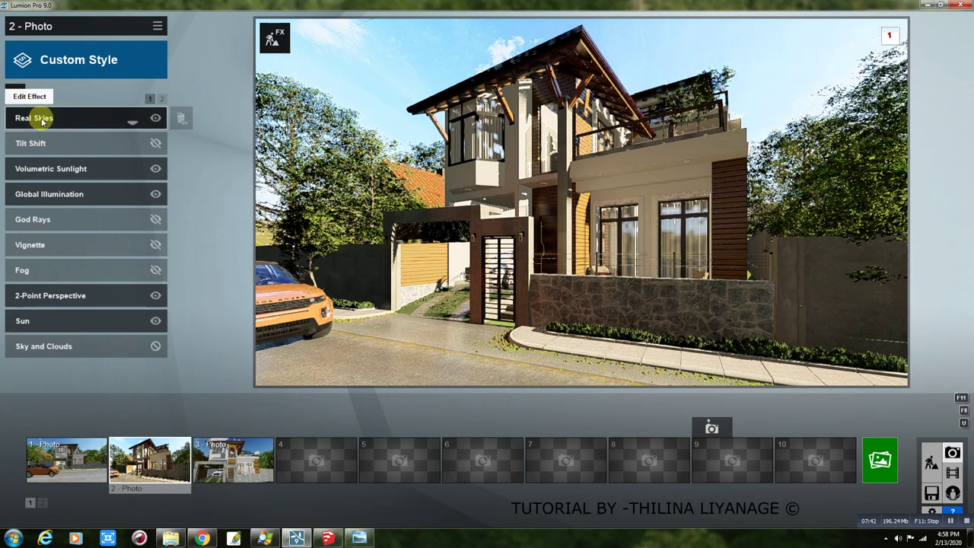
click(42, 120)
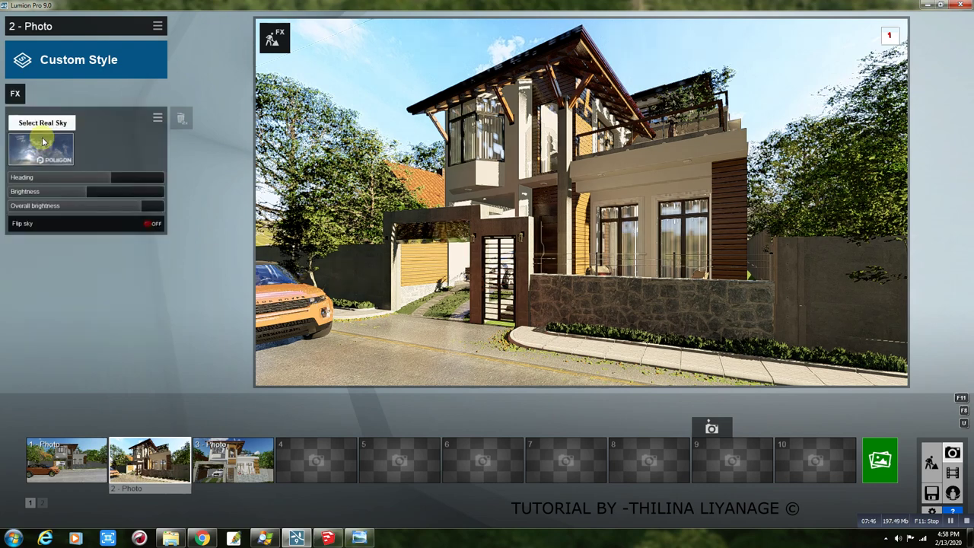
Swap the Real Skies sky for a blue sky with scattered white clouds, then return to Build mode.
click(43, 141)
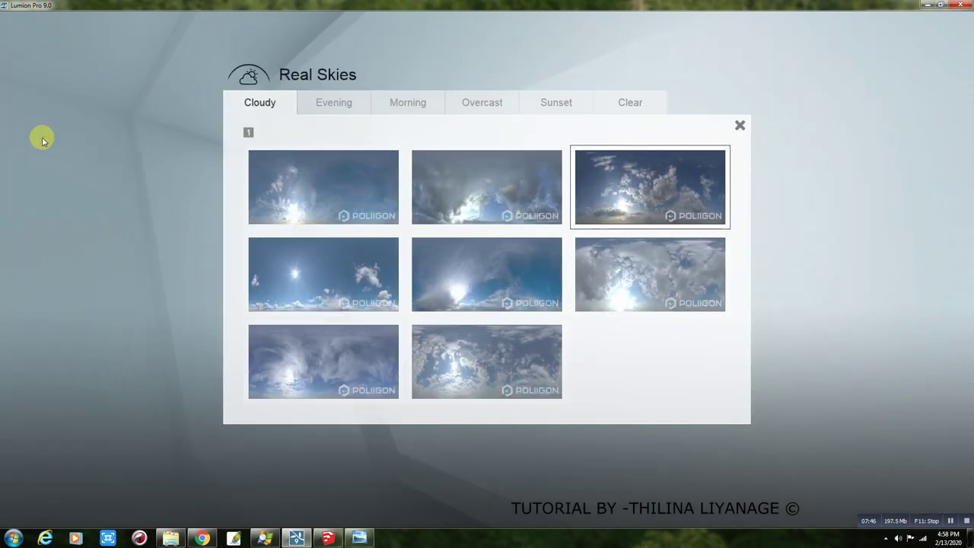
click(324, 285)
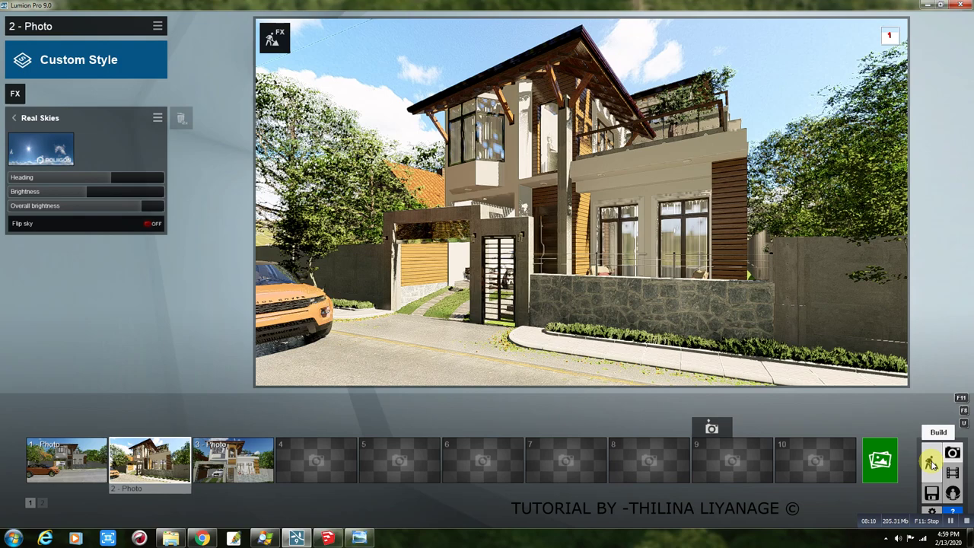
click(931, 462)
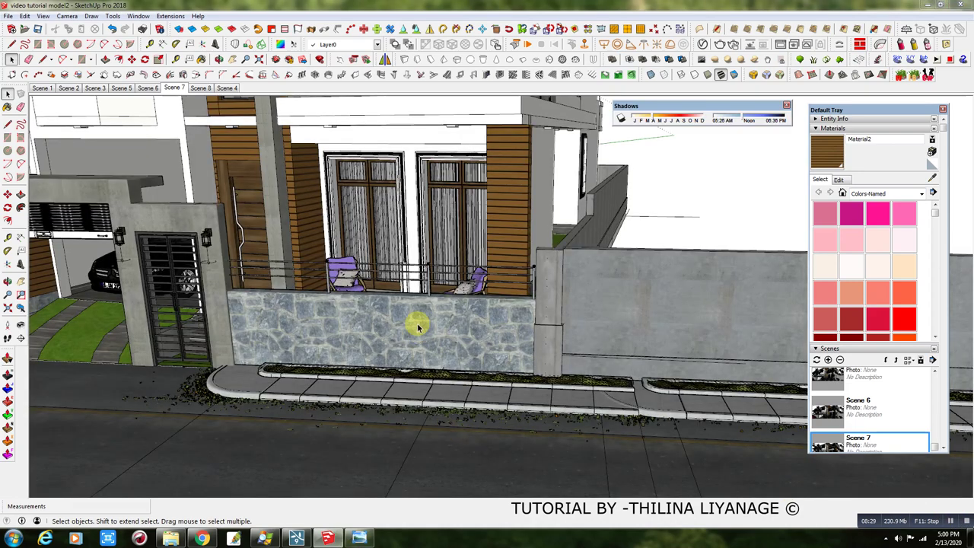
Open the front wall-and-gate group, then the stone wall group inside it, for editing.
click(413, 321)
scroll(331, 306, up, 3)
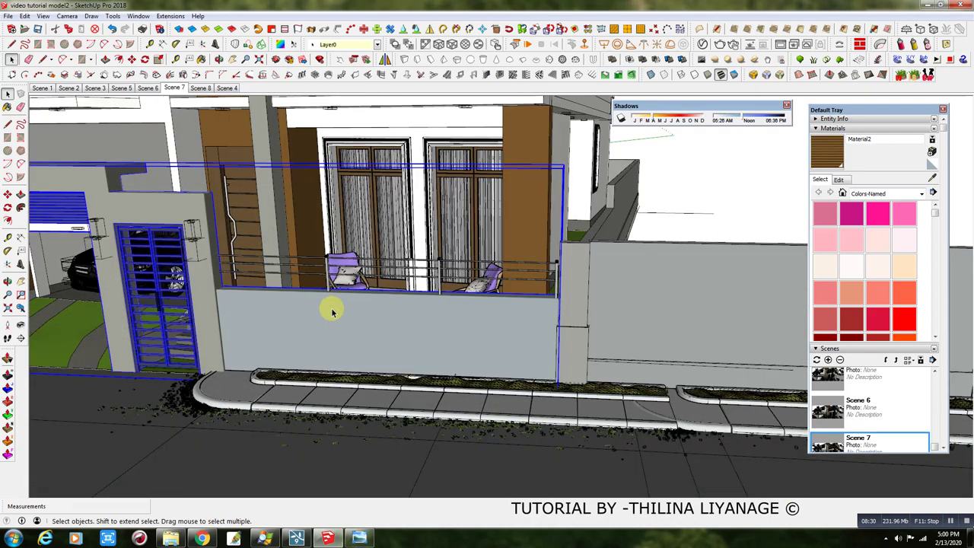
scroll(354, 324, up, 3)
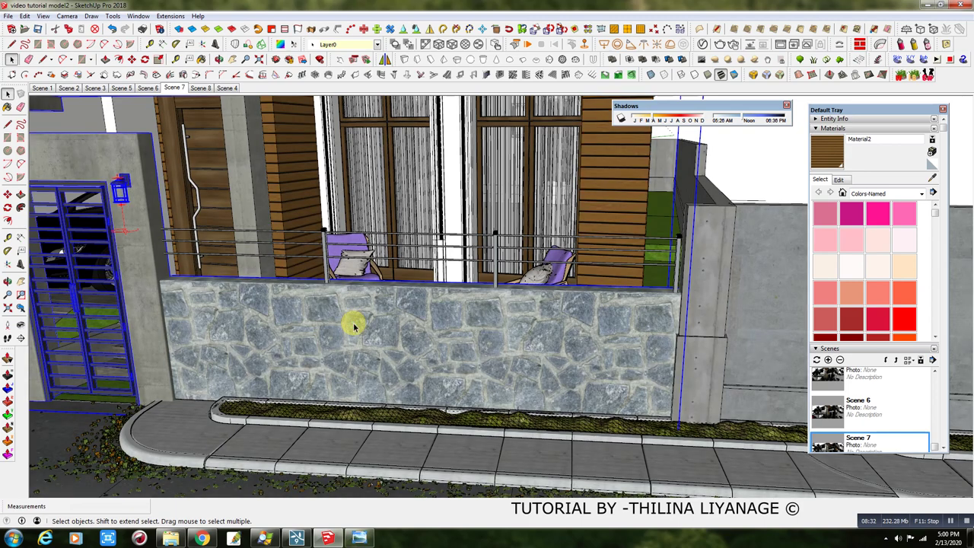
double_click(353, 325)
click(354, 325)
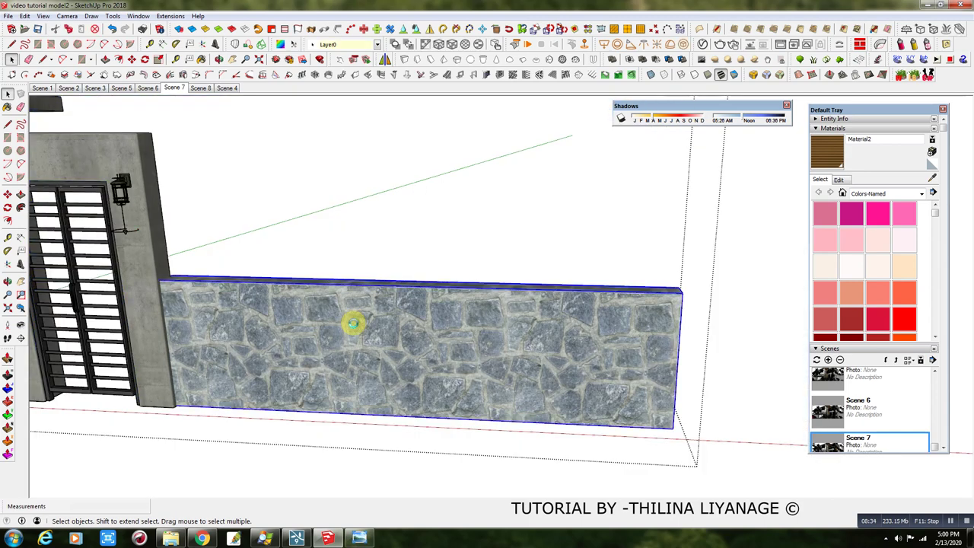
double_click(354, 326)
click(352, 323)
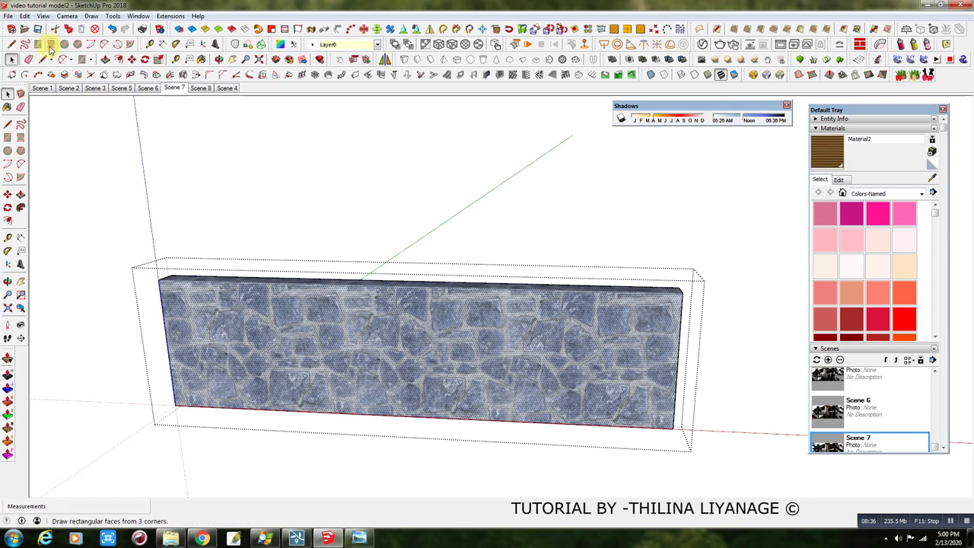
Start a rectangle on the stone wall face, then cancel it.
click(38, 43)
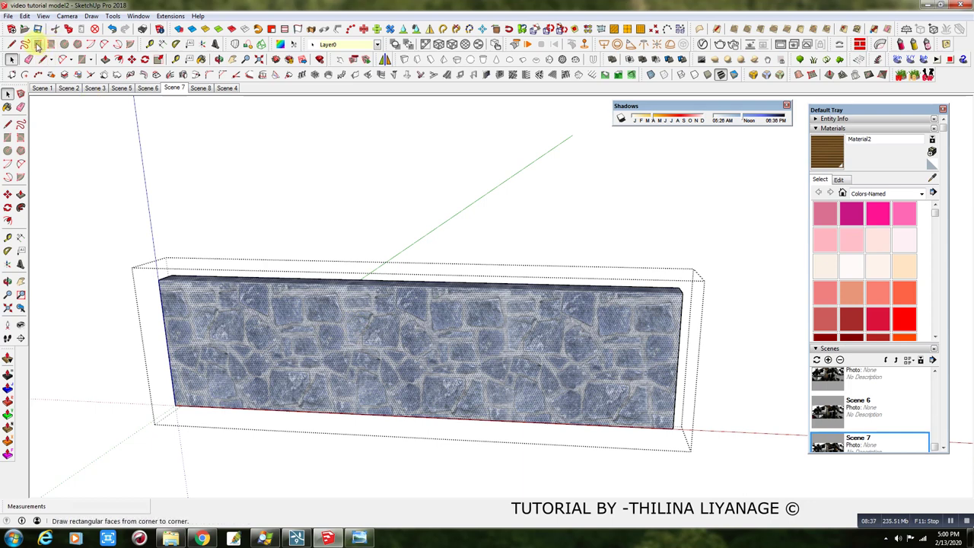
click(208, 281)
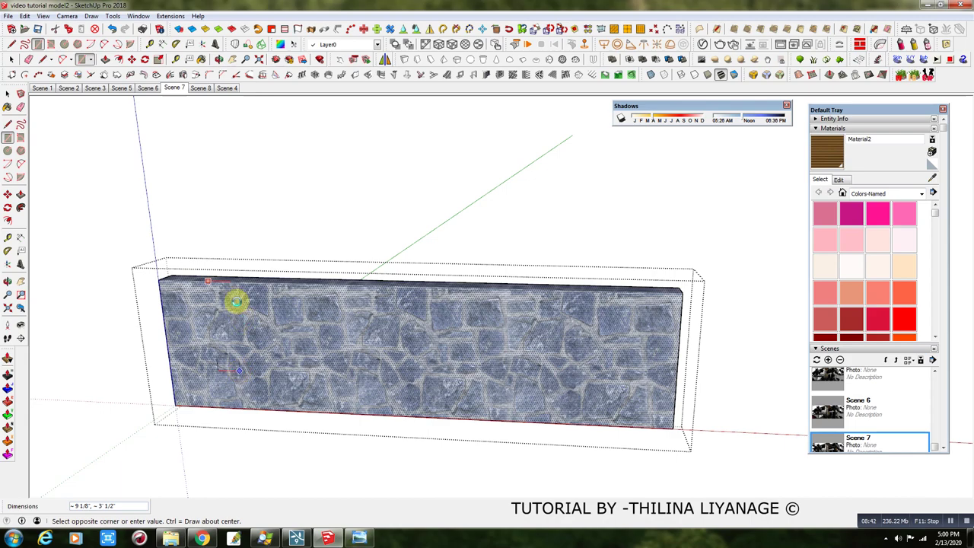
key(Escape)
scroll(236, 301, up, 1)
scroll(238, 299, up, 1)
Draw a tall narrow rectangle near the stone wall's left end and select its face.
scroll(240, 298, up, 1)
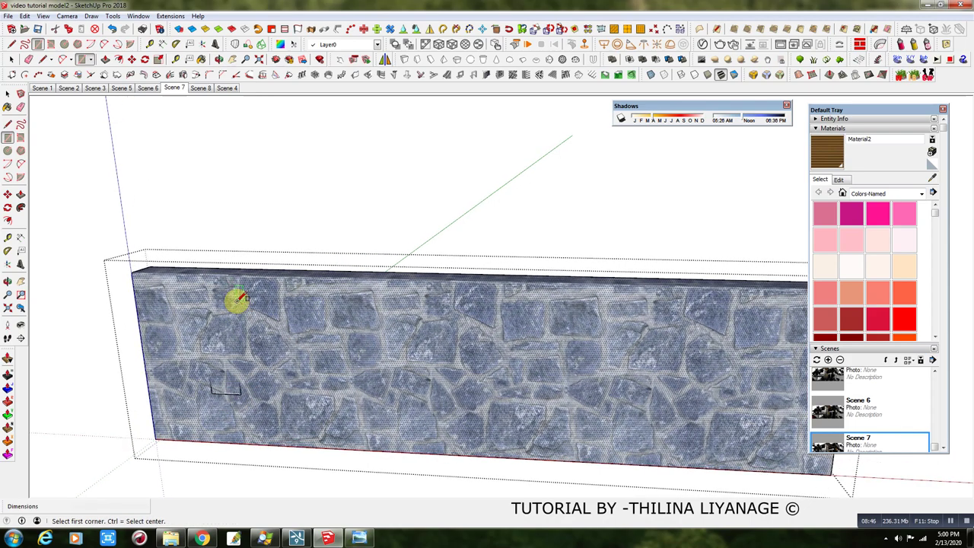
click(231, 296)
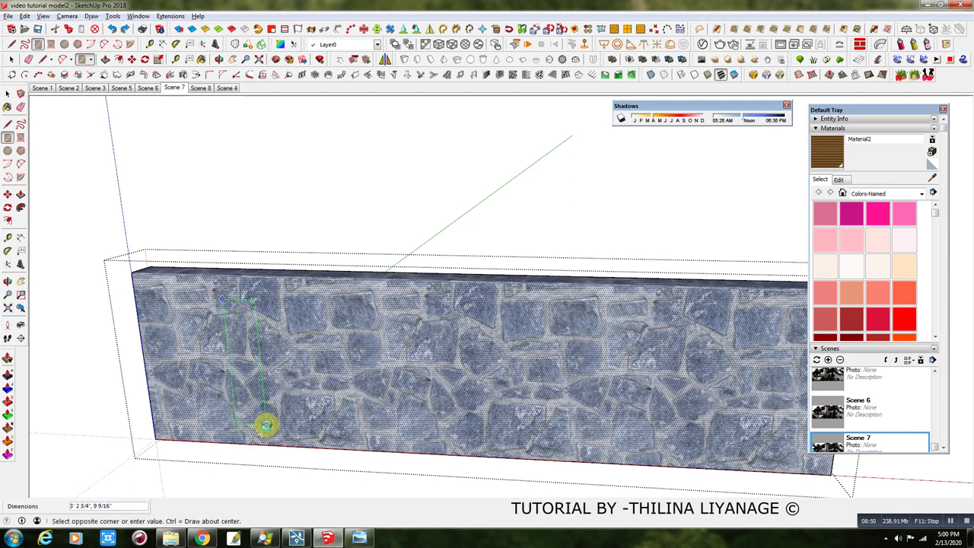
key(Return)
click(12, 59)
click(233, 338)
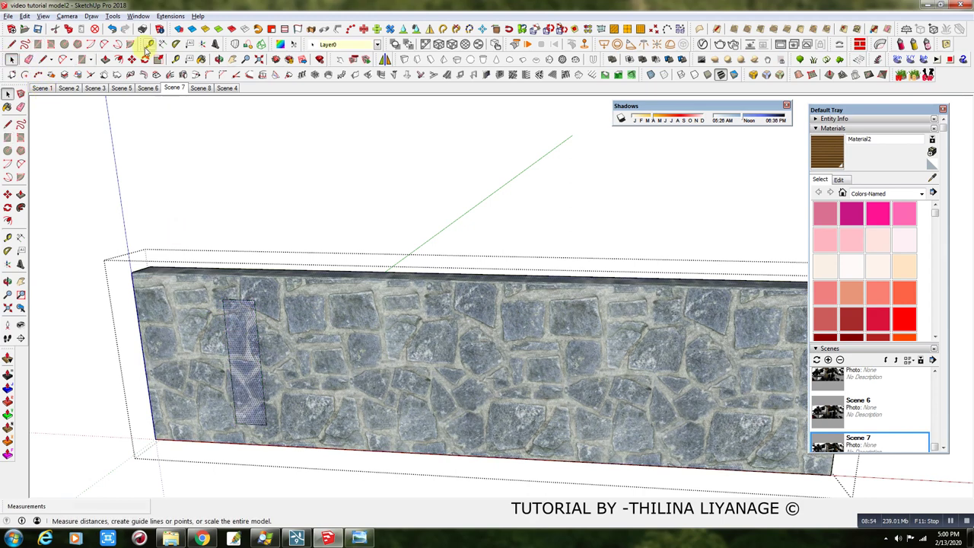
Copy the rectangle to the wall's right end and array it /3 for four evenly spaced rectangles.
key(m)
click(251, 432)
key(ctrl)
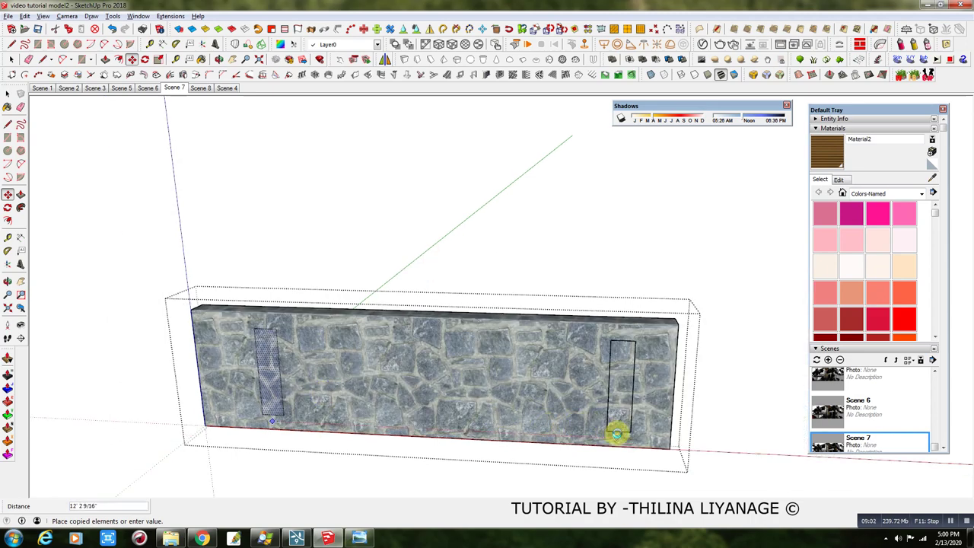
click(617, 434)
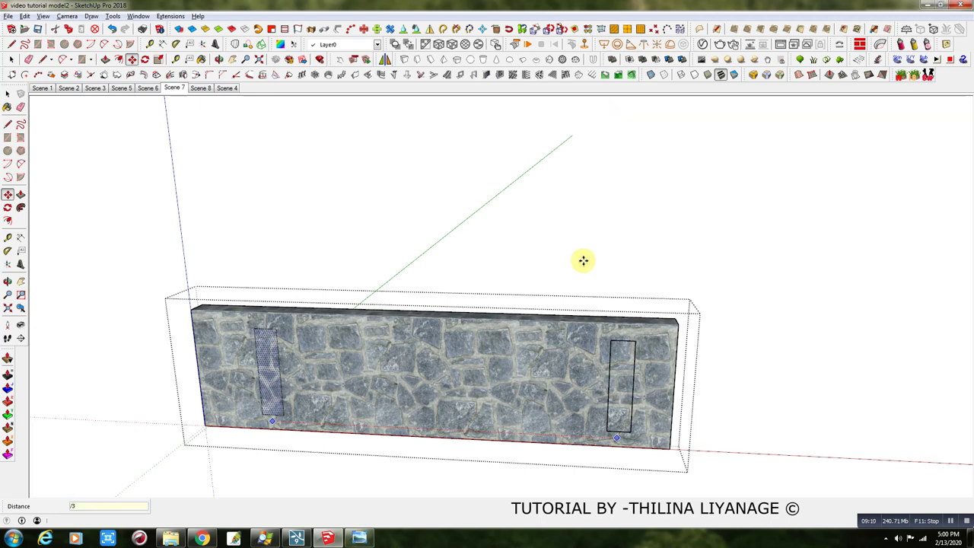
text(/3)
key(Return)
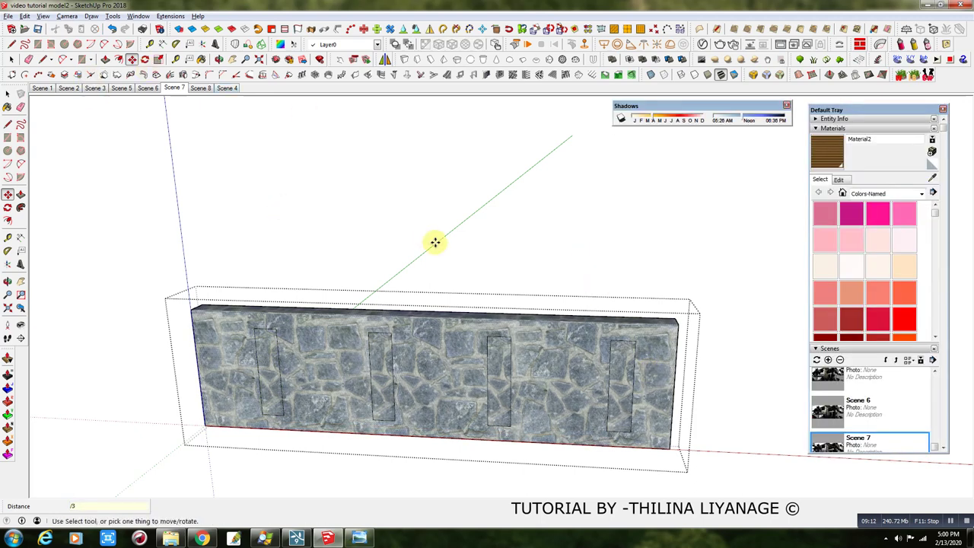
middle_drag(423, 237, 354, 250)
click(105, 60)
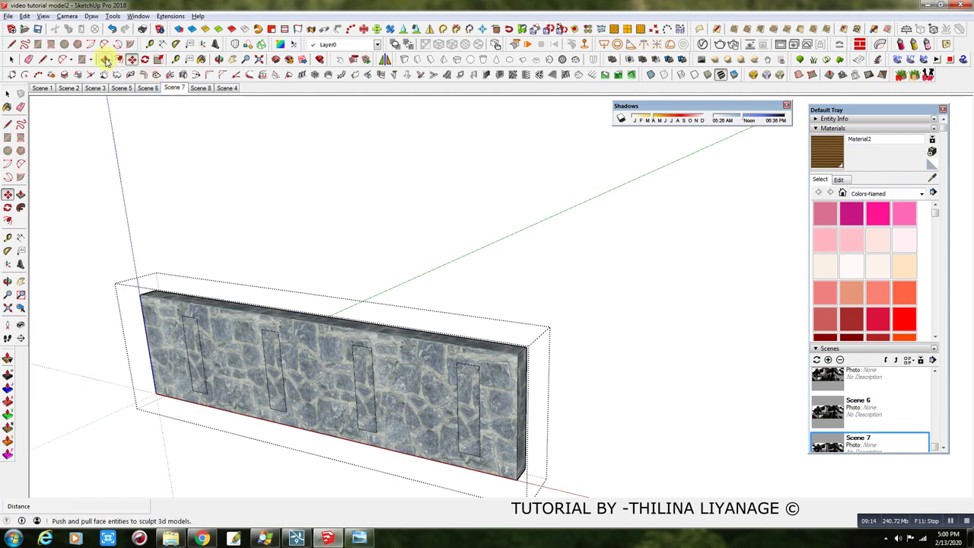
Push the four rectangles through the stone wall to cut narrow openings, then view it from the front.
drag(484, 407, 523, 412)
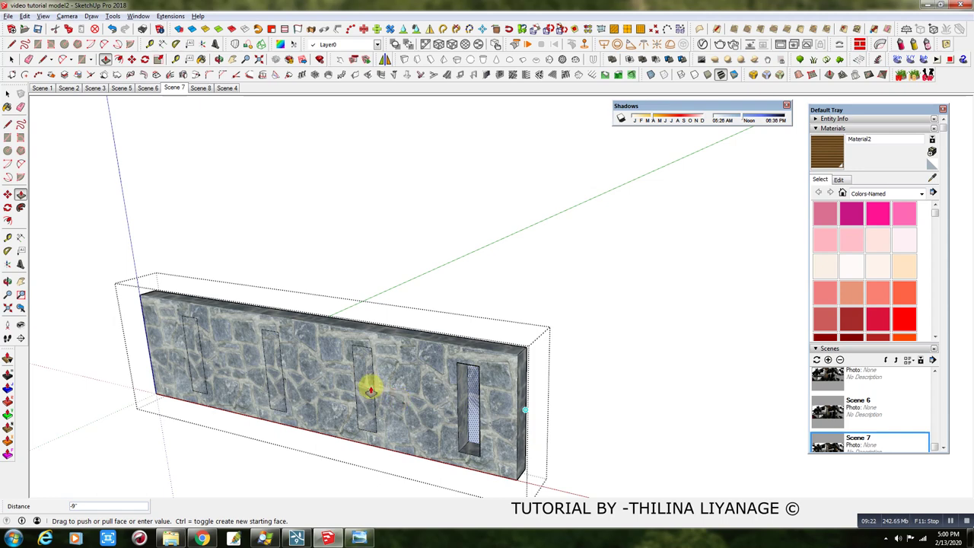
key(Return)
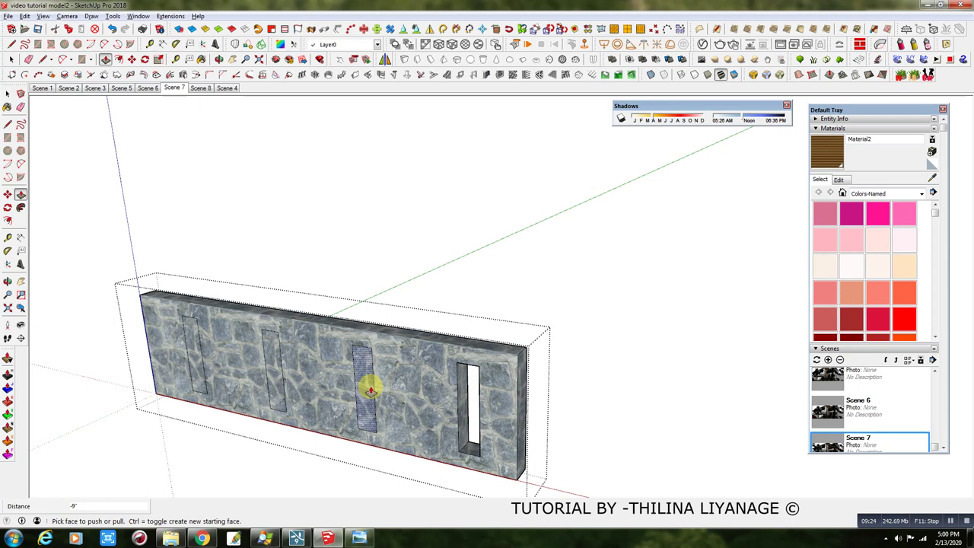
click(368, 387)
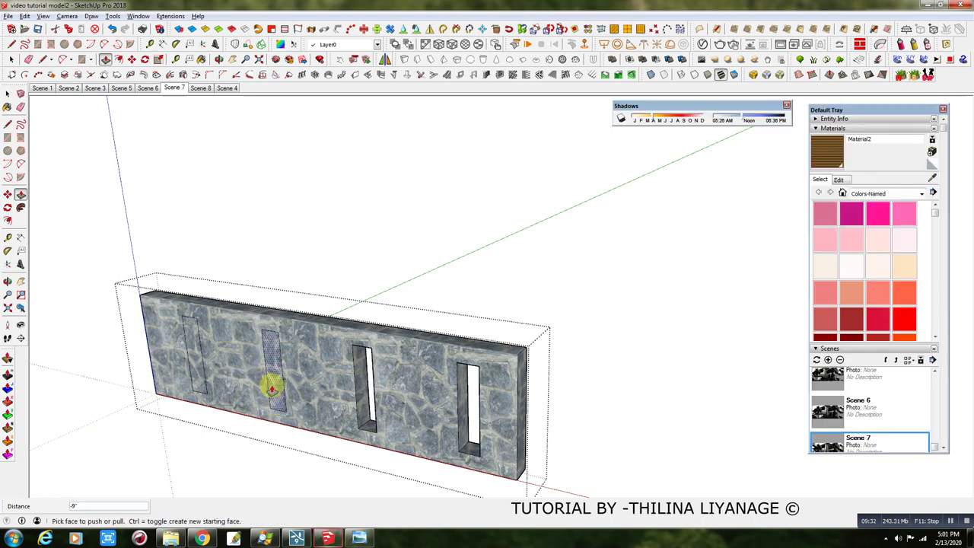
double_click(269, 373)
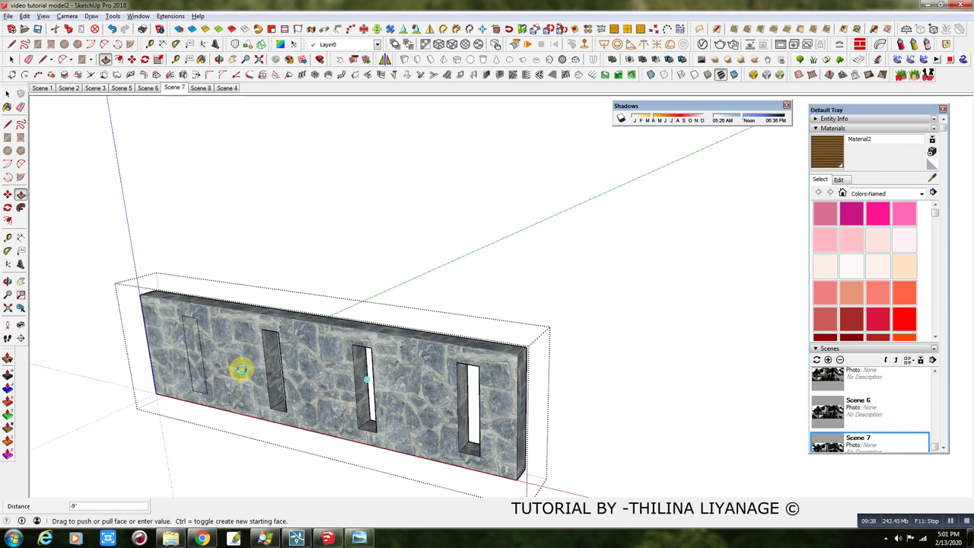
click(241, 370)
scroll(241, 371, up, 1)
scroll(241, 371, up, 1)
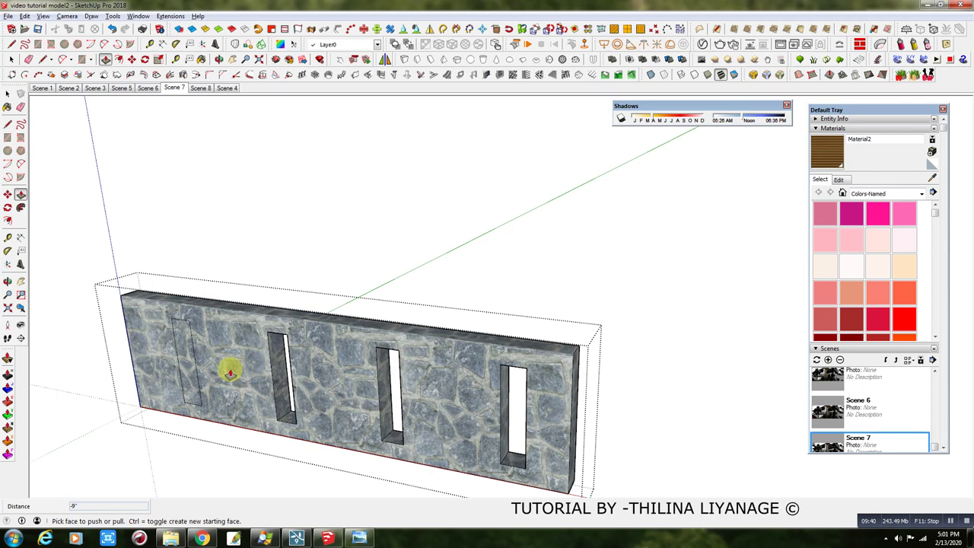
click(182, 347)
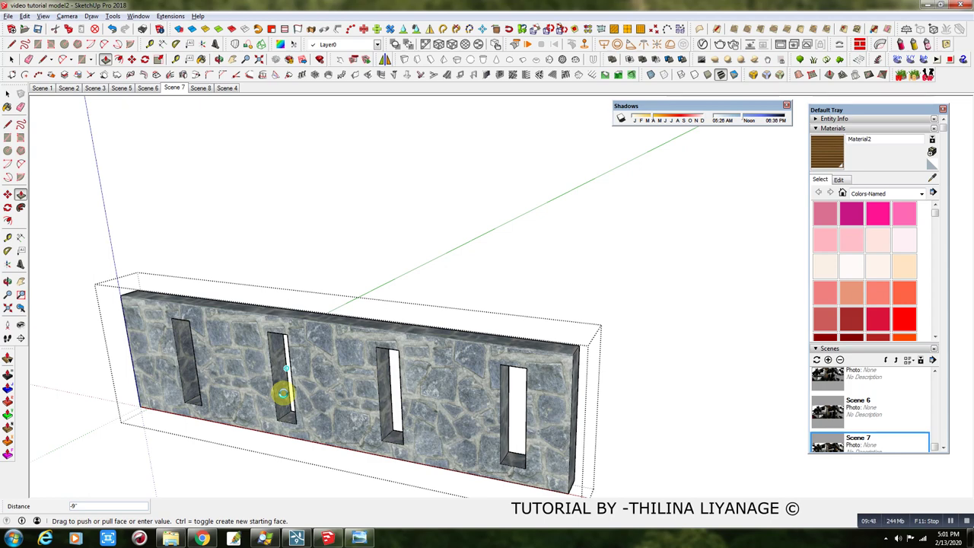
click(283, 393)
key(f)
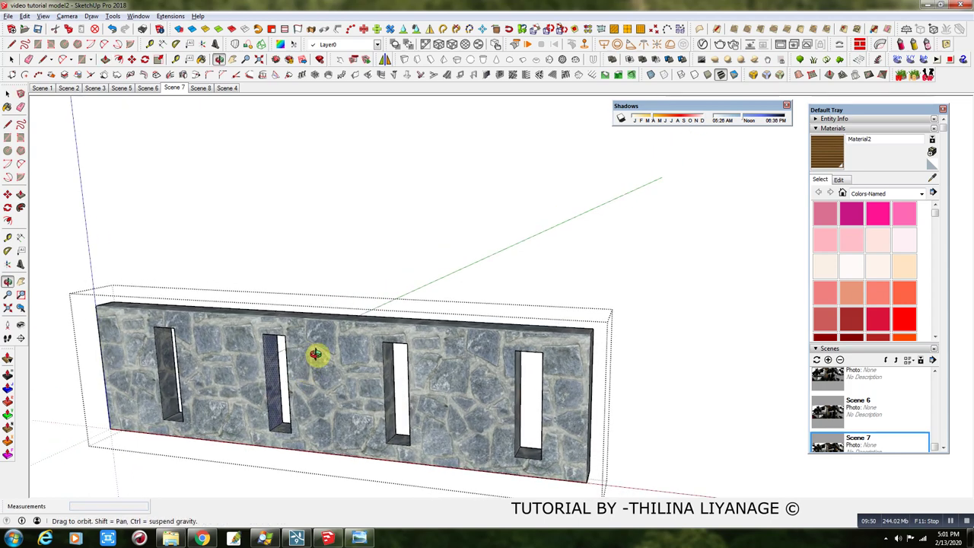
scroll(465, 360, down, 3)
Close the wall group to show the whole house, and save the model.
click(11, 60)
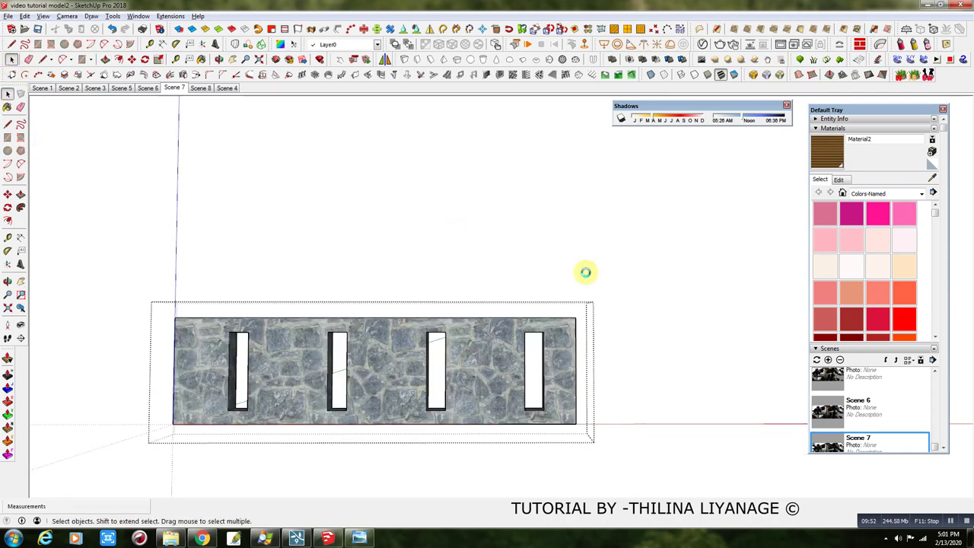
click(638, 285)
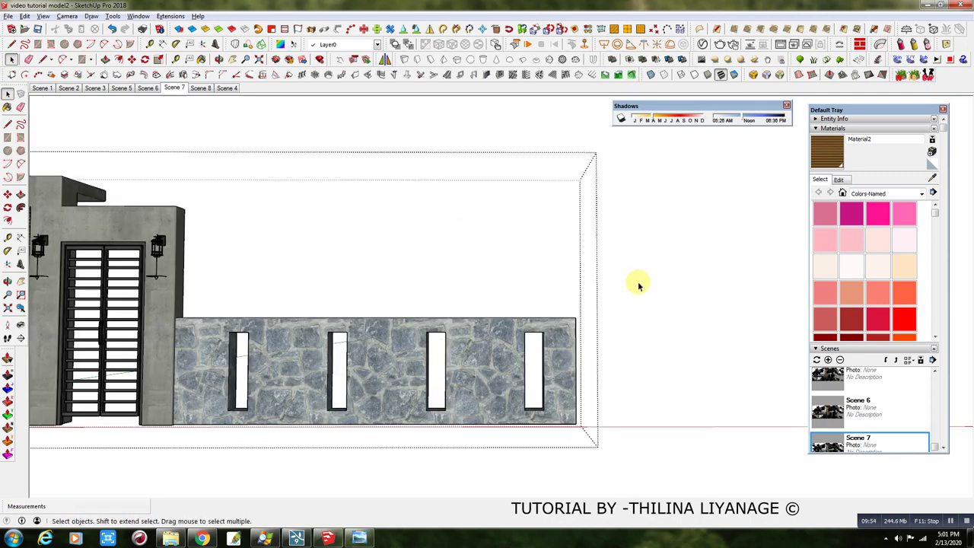
click(637, 285)
click(586, 268)
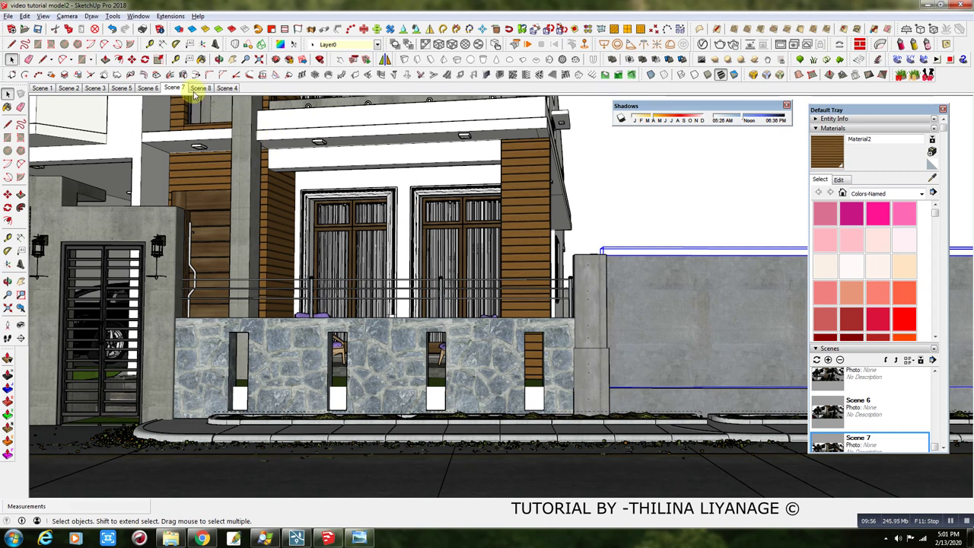
click(37, 29)
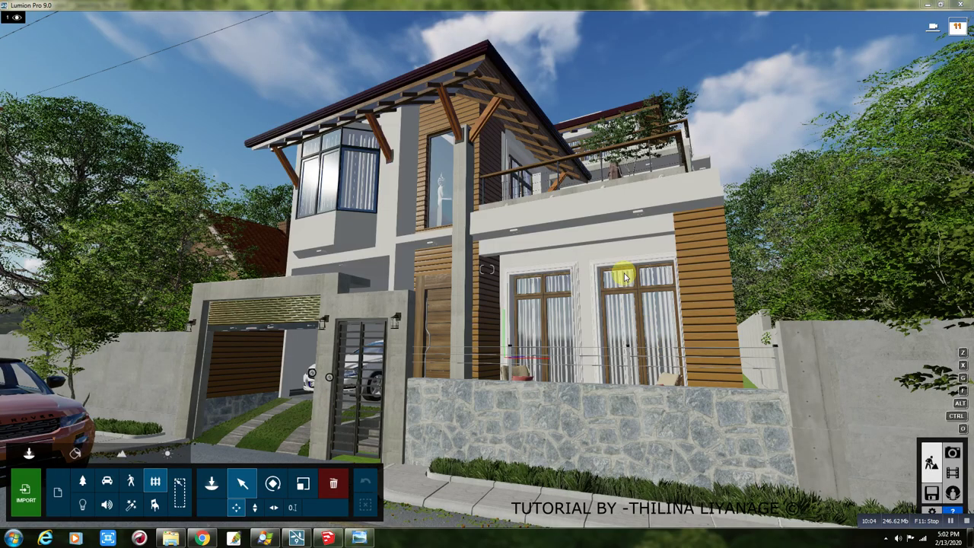
Select the imported SketchUp house in the Imports category to reload the updated model.
mouse_move(447, 266)
right_down()
mouse_move(395, 213)
mouse_move(450, 239)
right_up()
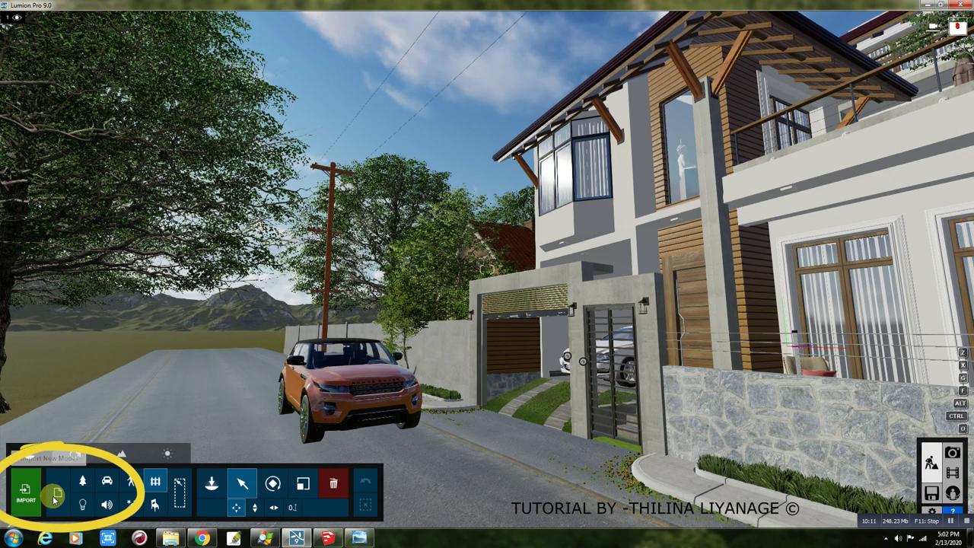
click(55, 498)
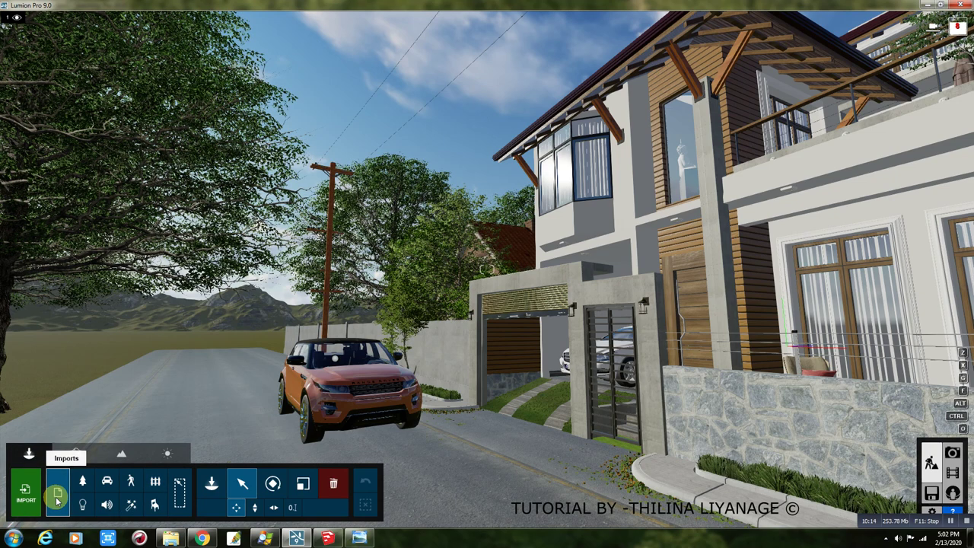
click(332, 369)
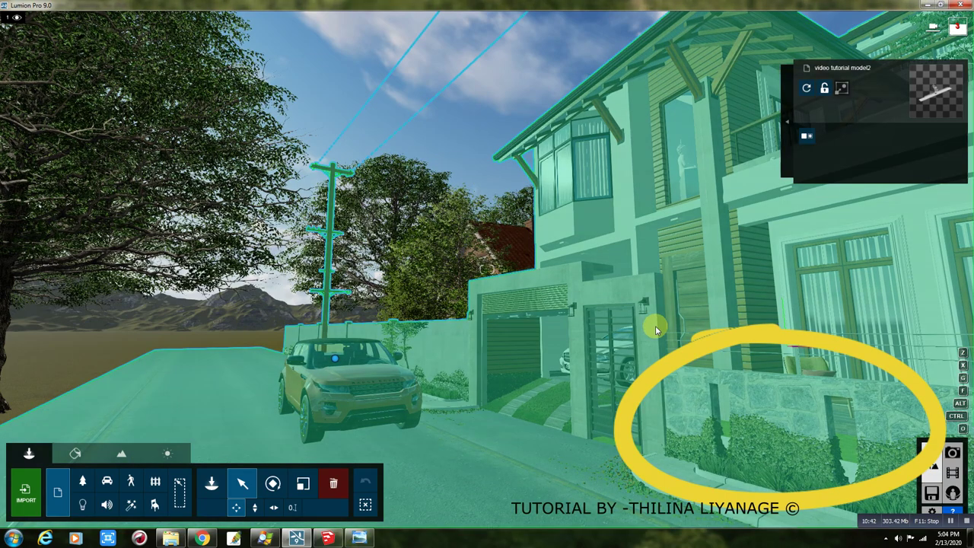
Move the camera toward the house until the four slot openings in the stone wall show.
key(w)
key(d)
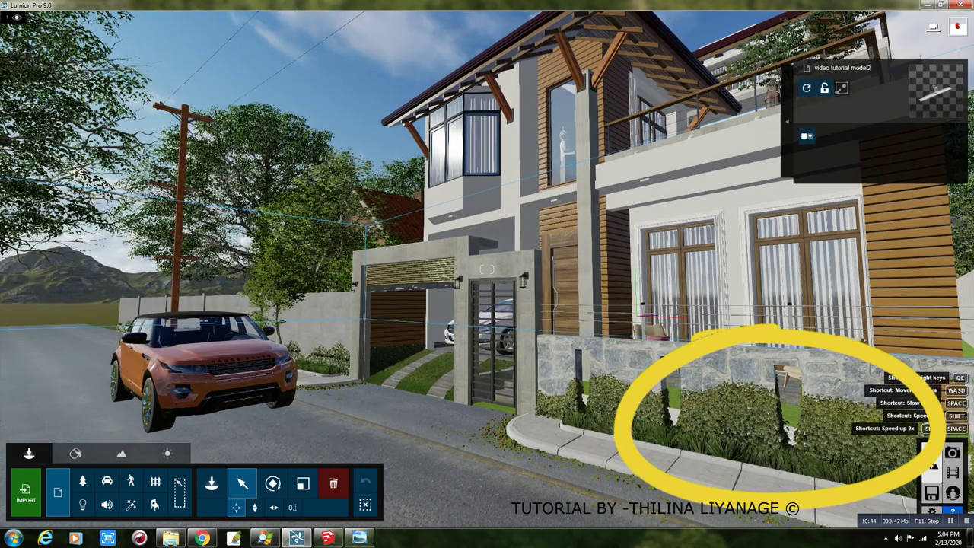
key(d)
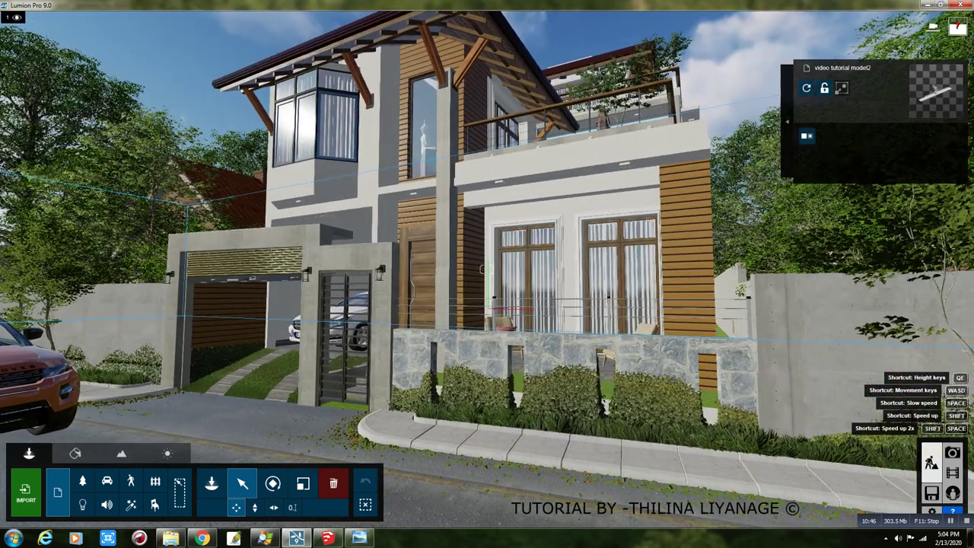
key(w)
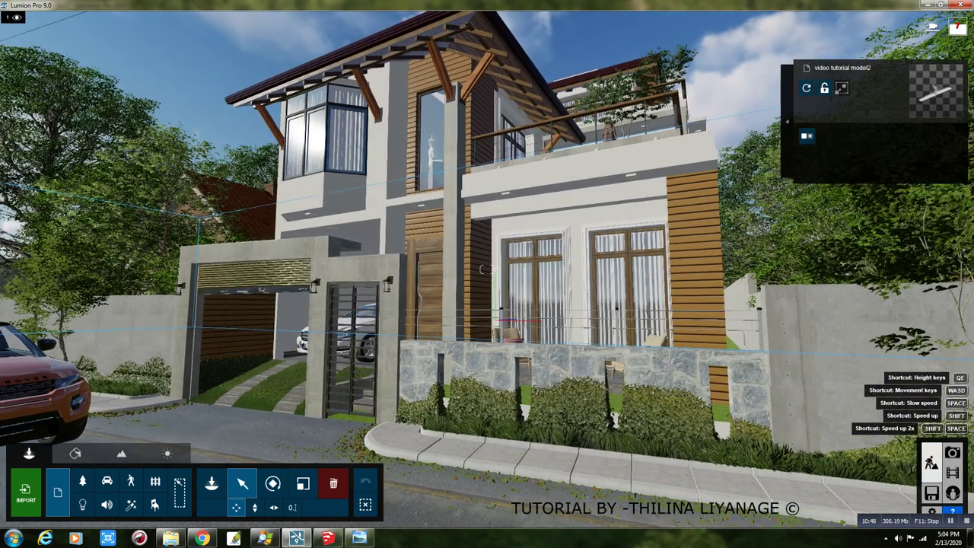
key(w)
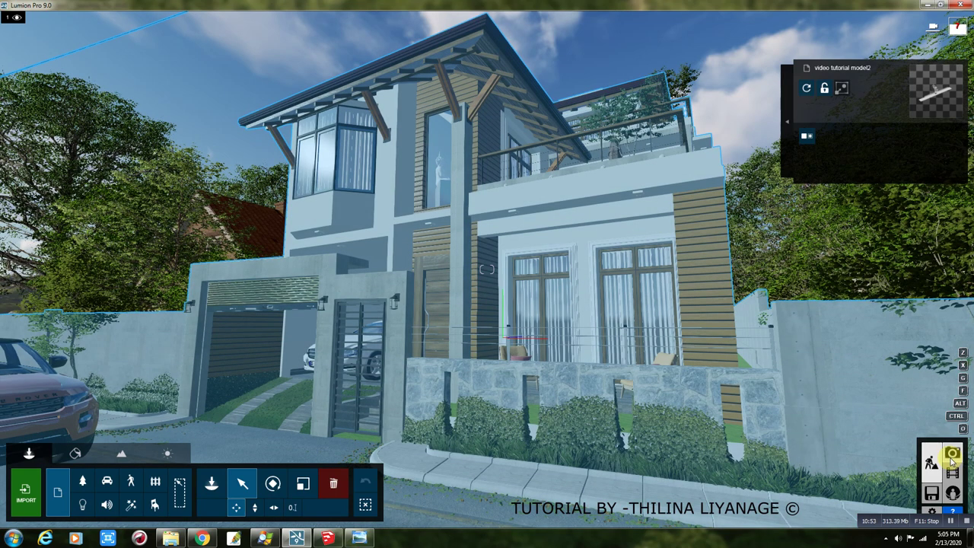
Restore photo 2's camera and turn its Real Skies heading to 66.6.
click(951, 454)
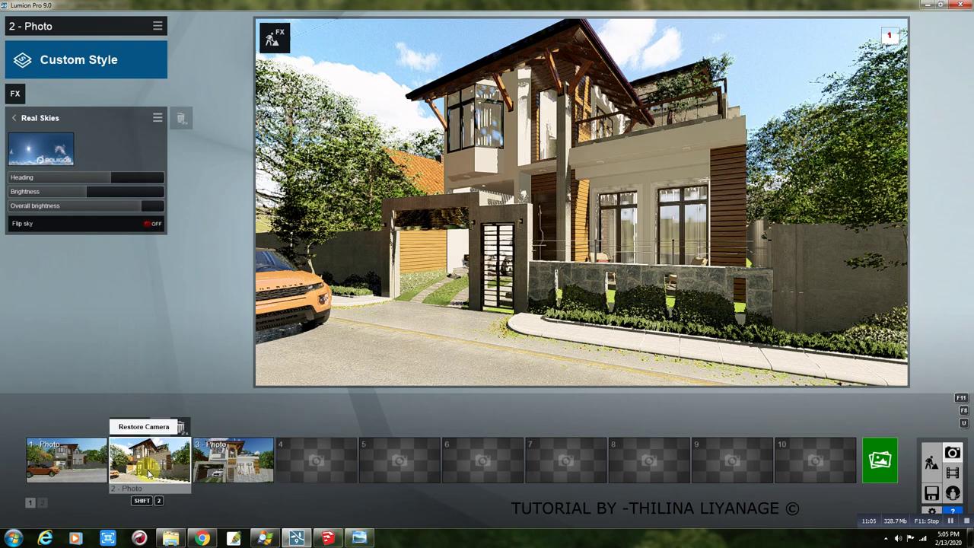
click(149, 473)
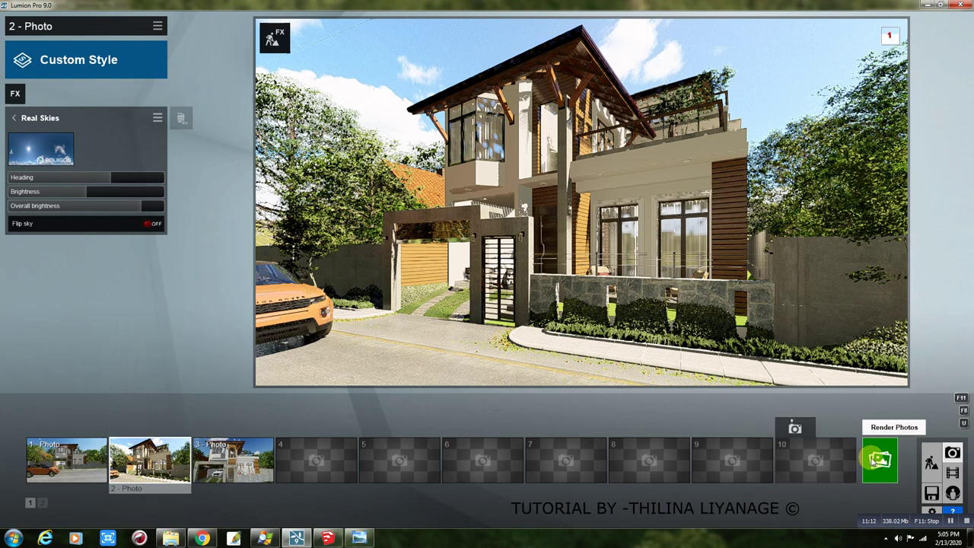
drag(109, 180, 118, 179)
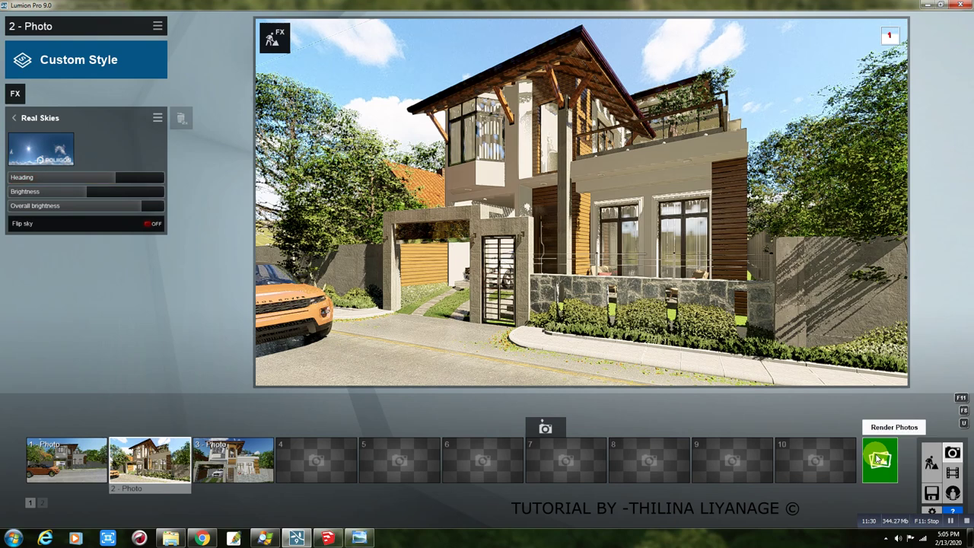
click(879, 459)
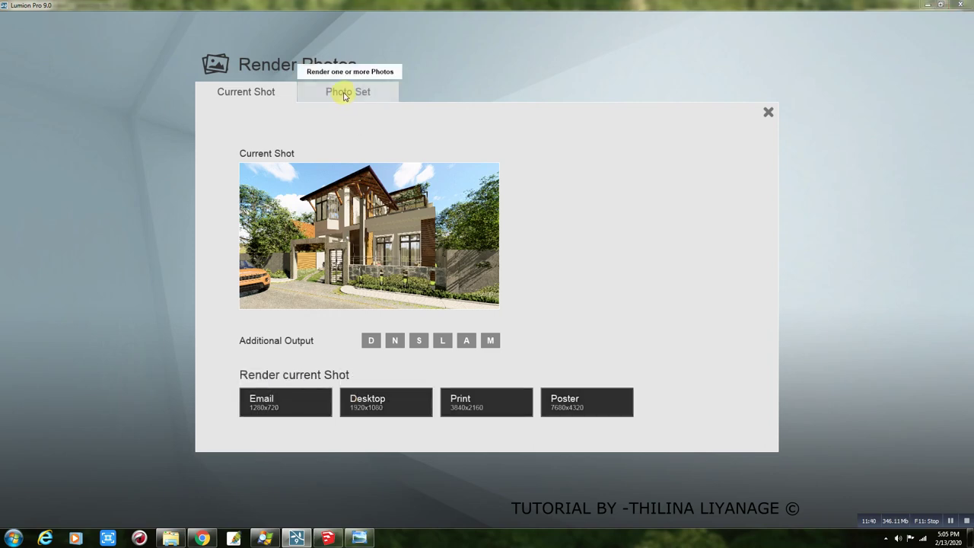
Render photo 2's current shot to a 1280x720 JPG and close the finished render.
click(344, 95)
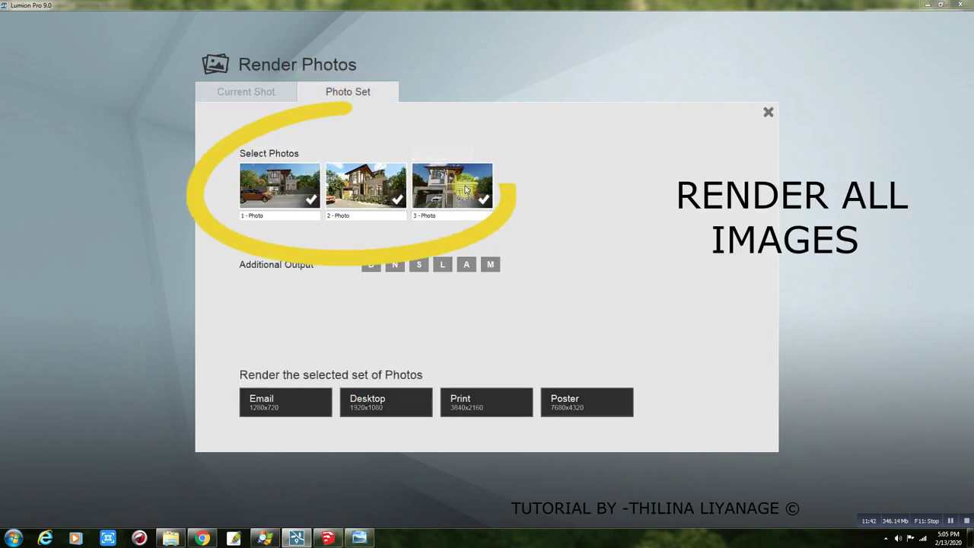
click(250, 95)
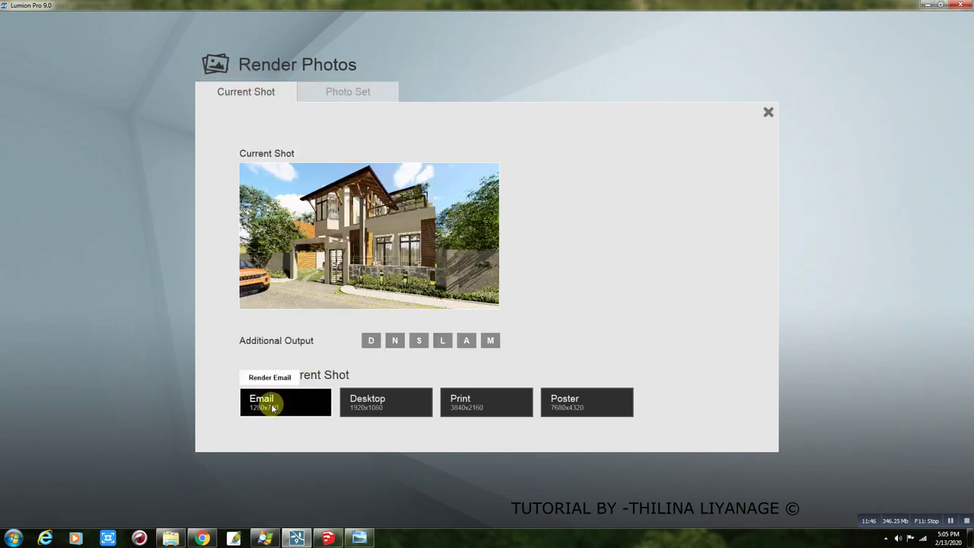
click(267, 402)
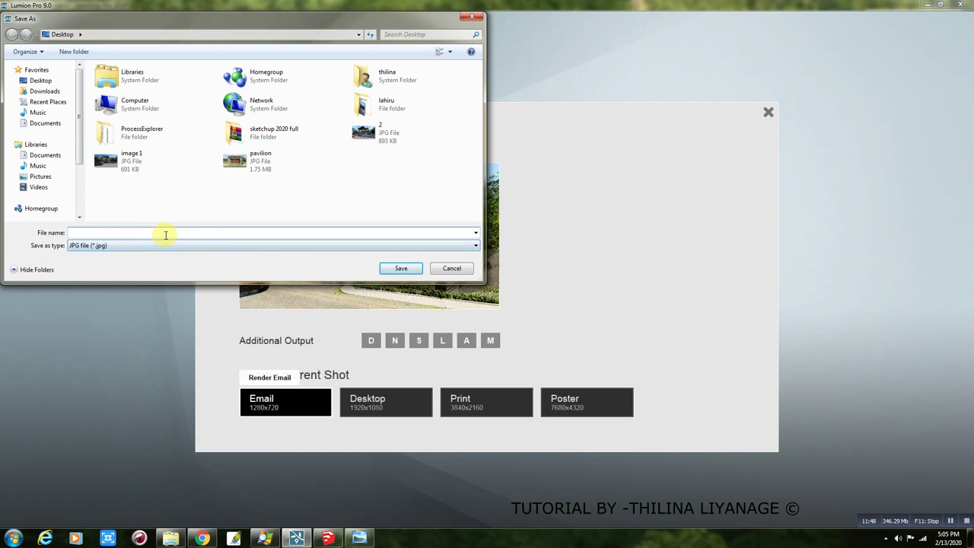
click(402, 268)
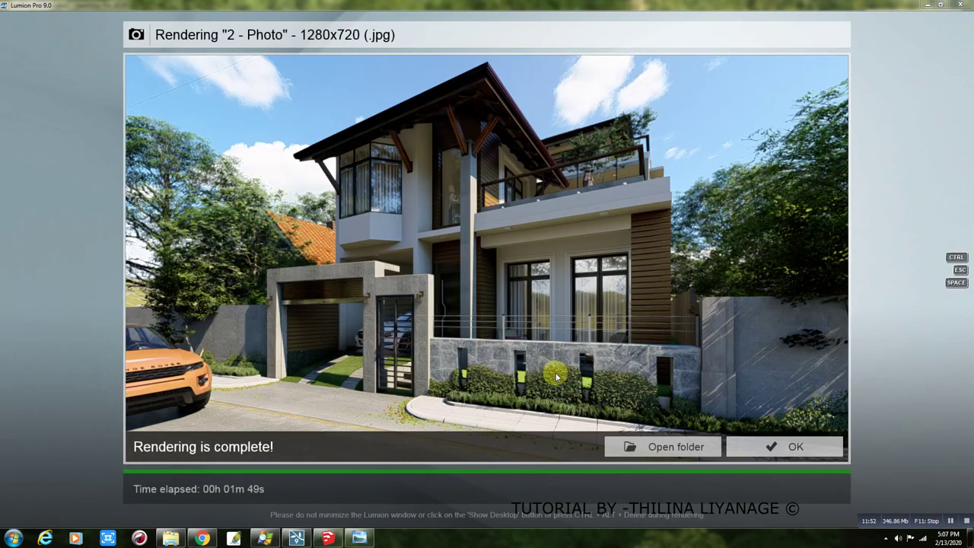
click(776, 446)
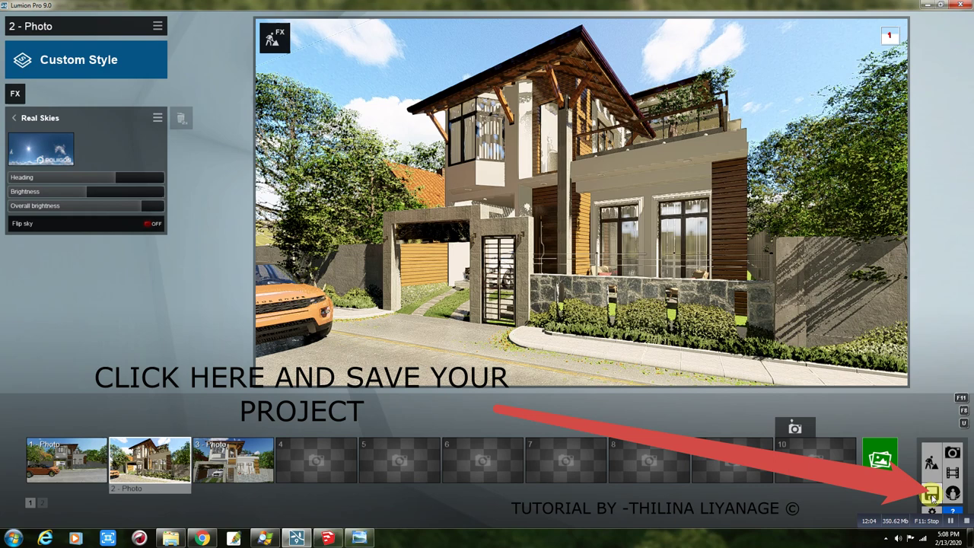
Save the scene as a new project file test.ls9 on the Desktop.
click(931, 494)
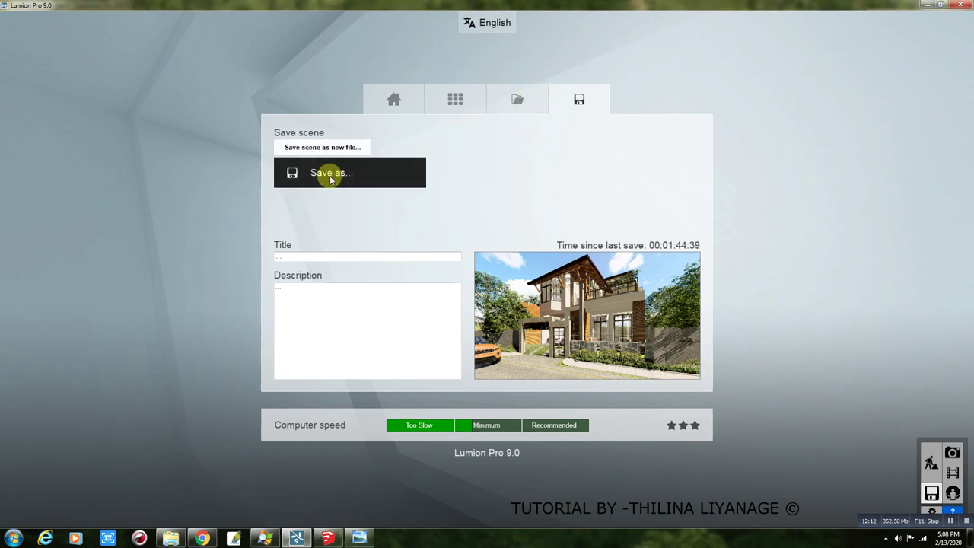
click(328, 174)
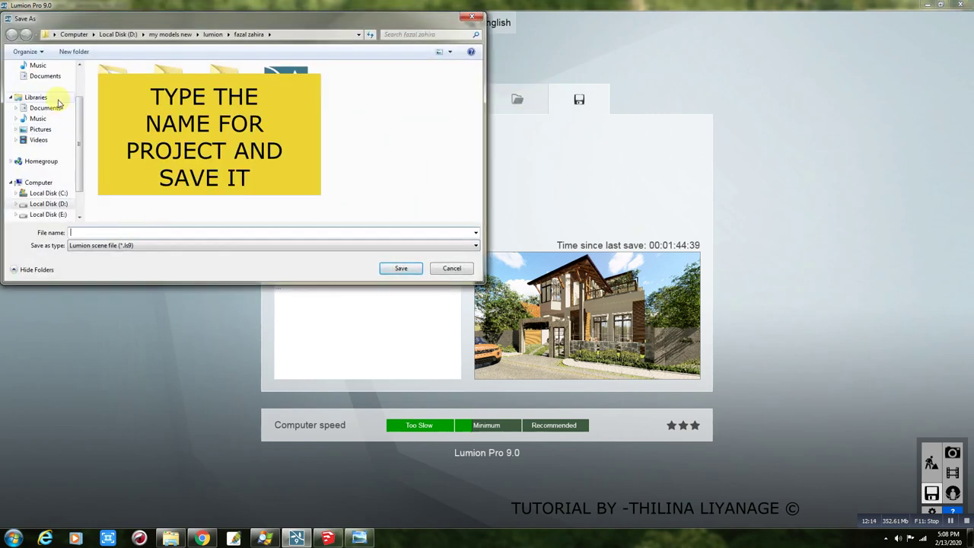
drag(81, 124, 71, 73)
click(41, 80)
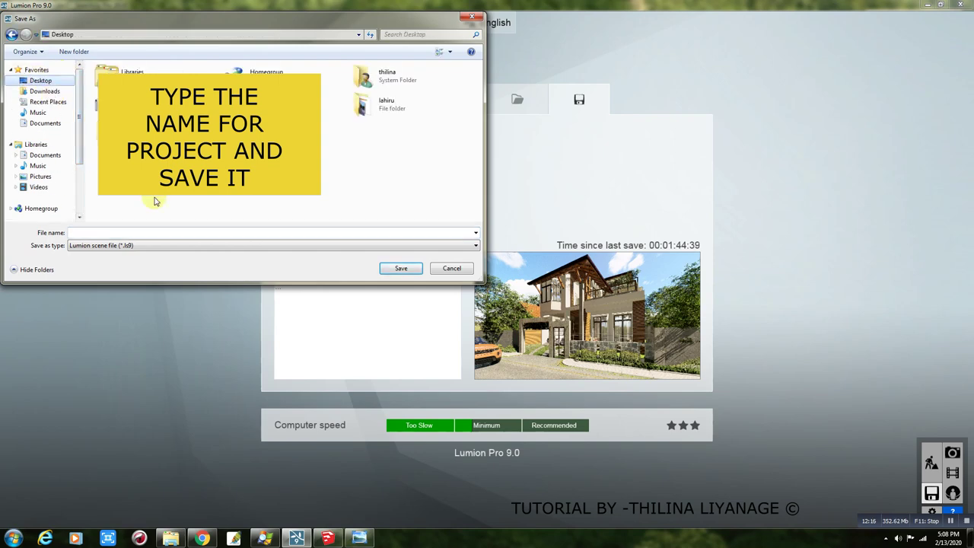
click(144, 232)
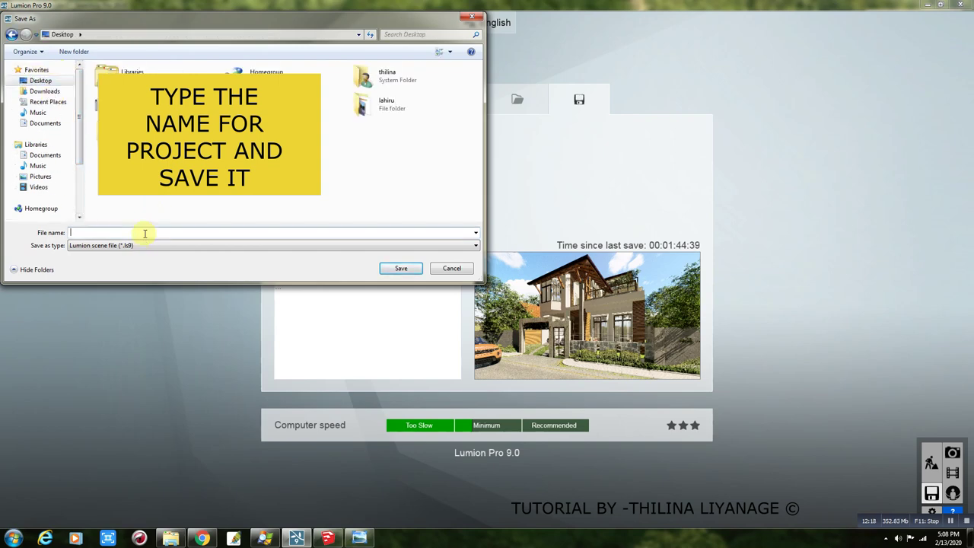
text(test)
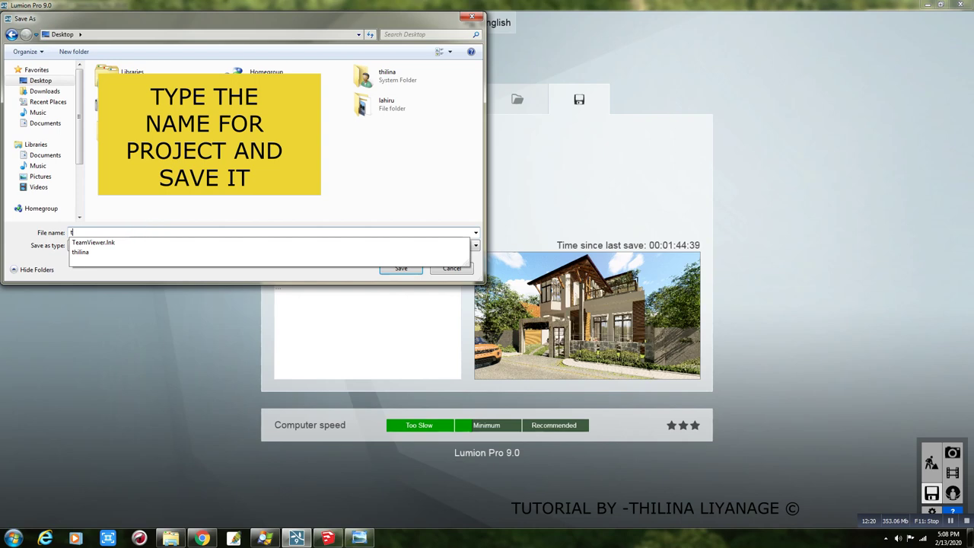
click(397, 269)
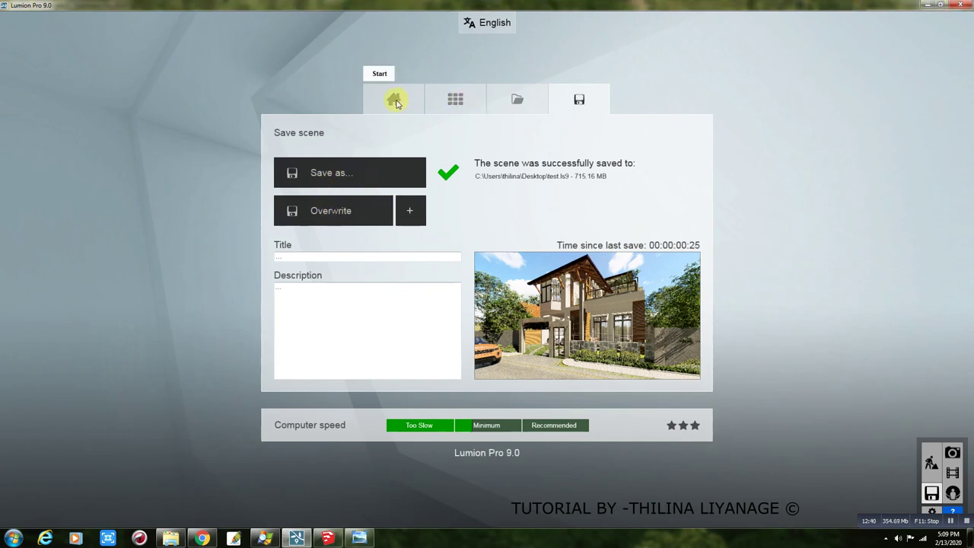
Show the Load Scene page listing recent scenes, including the saved house project.
click(395, 102)
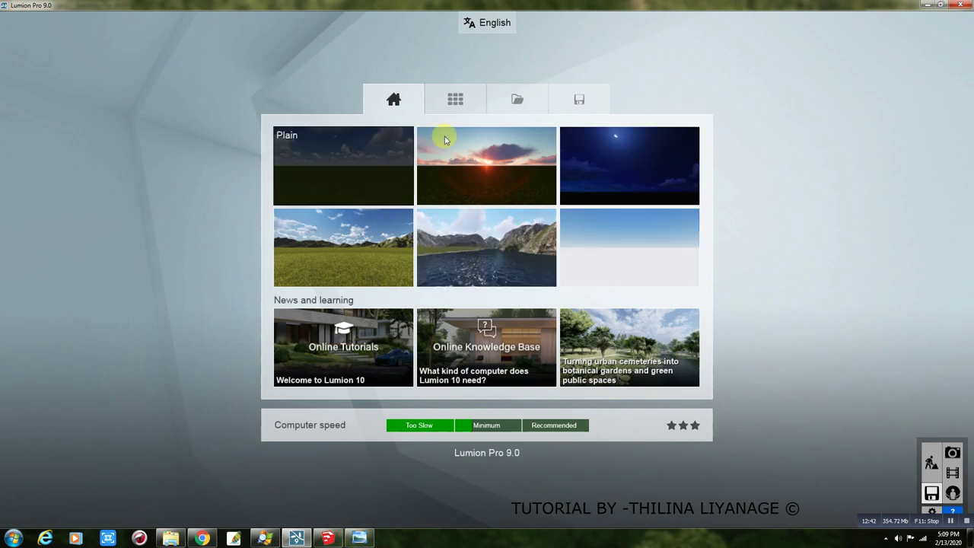
click(456, 101)
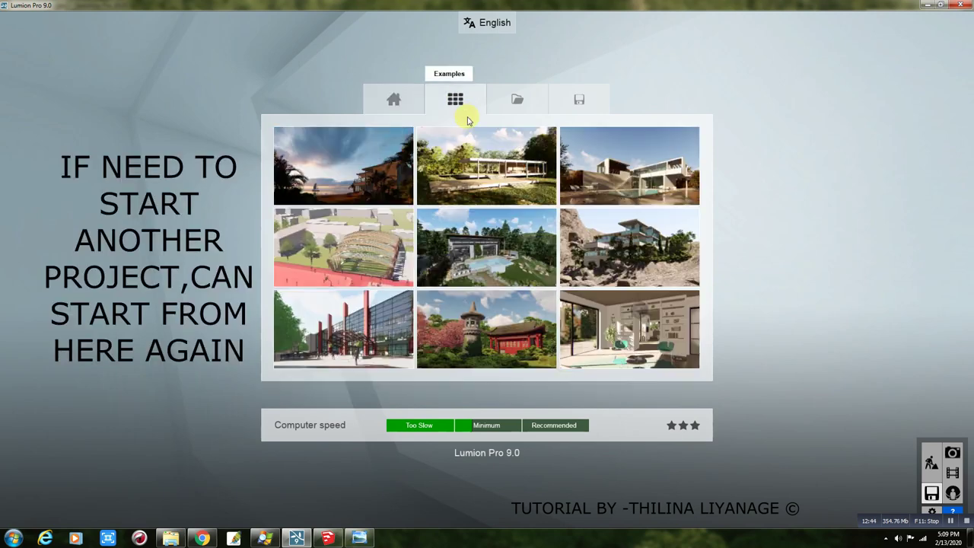
click(524, 101)
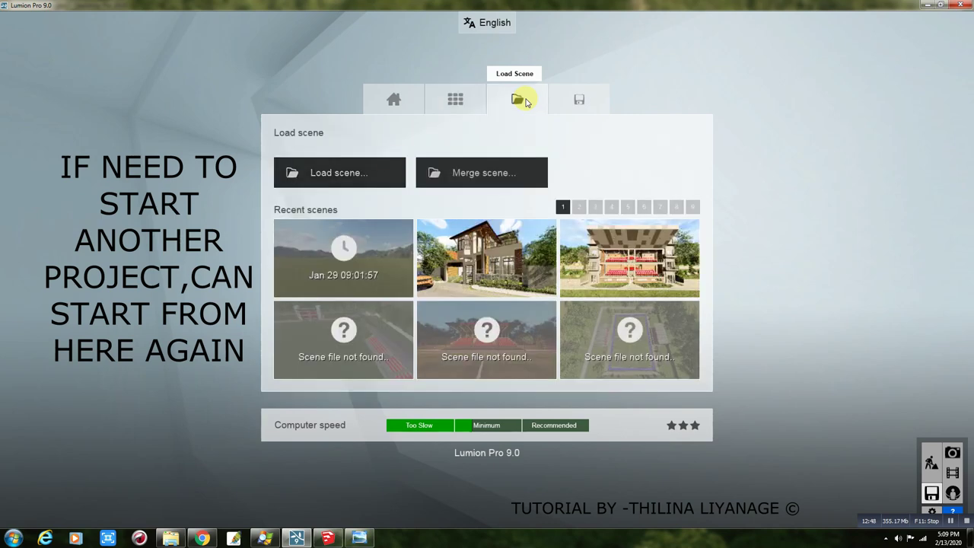